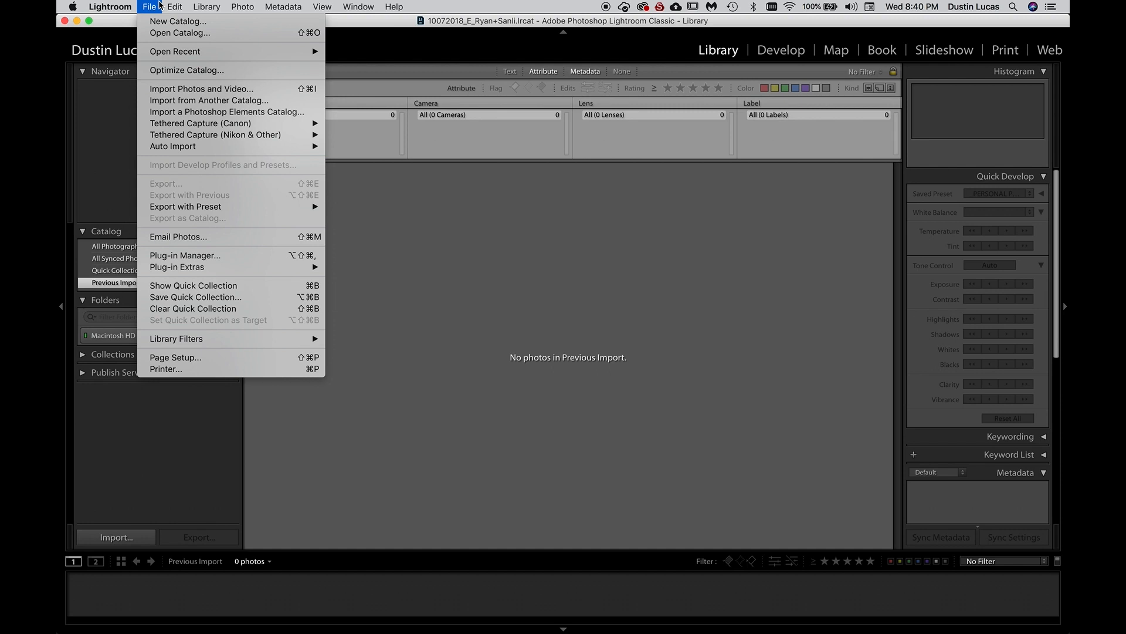
Start a photo import from the Untitled card using the Copy method and show its destination settings.
left_click(168, 23)
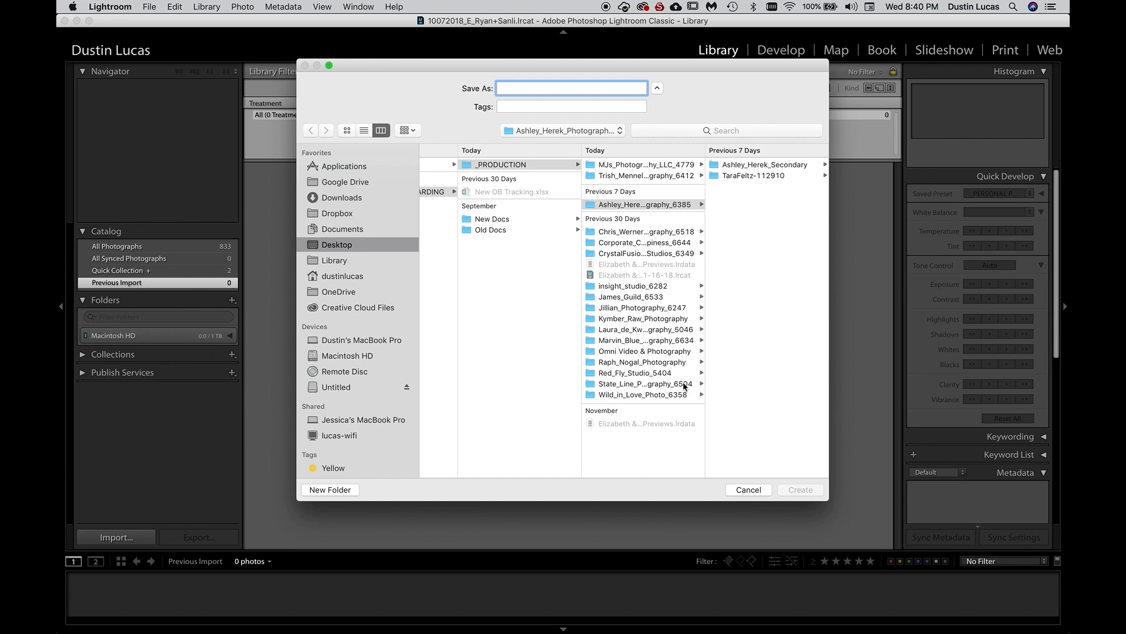
left_click(748, 489)
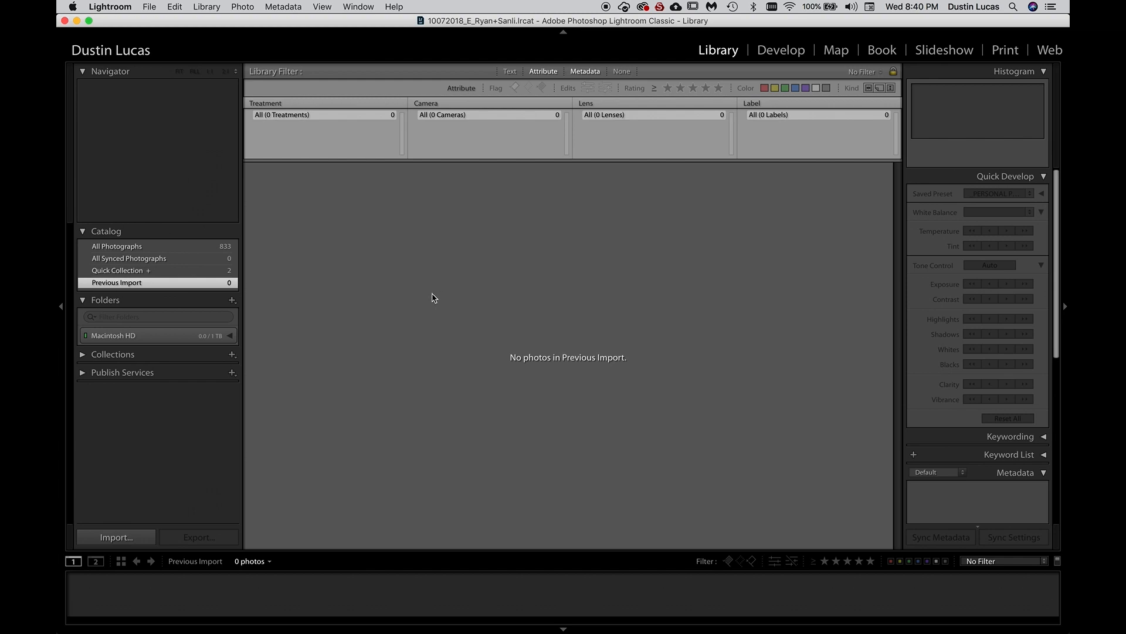
left_click(125, 538)
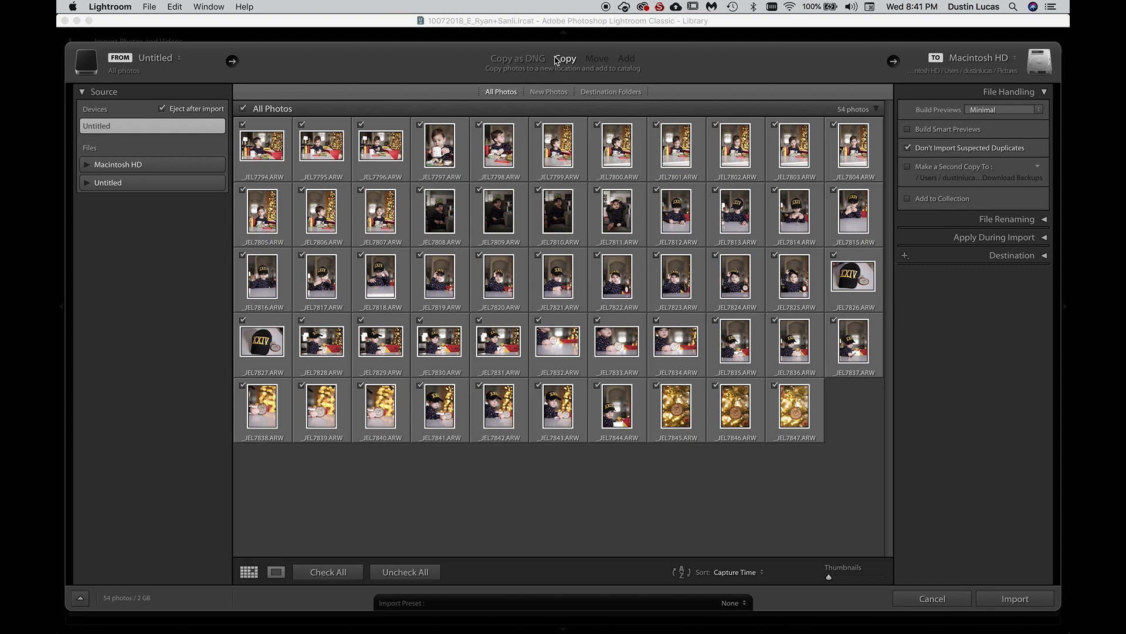
left_click(525, 59)
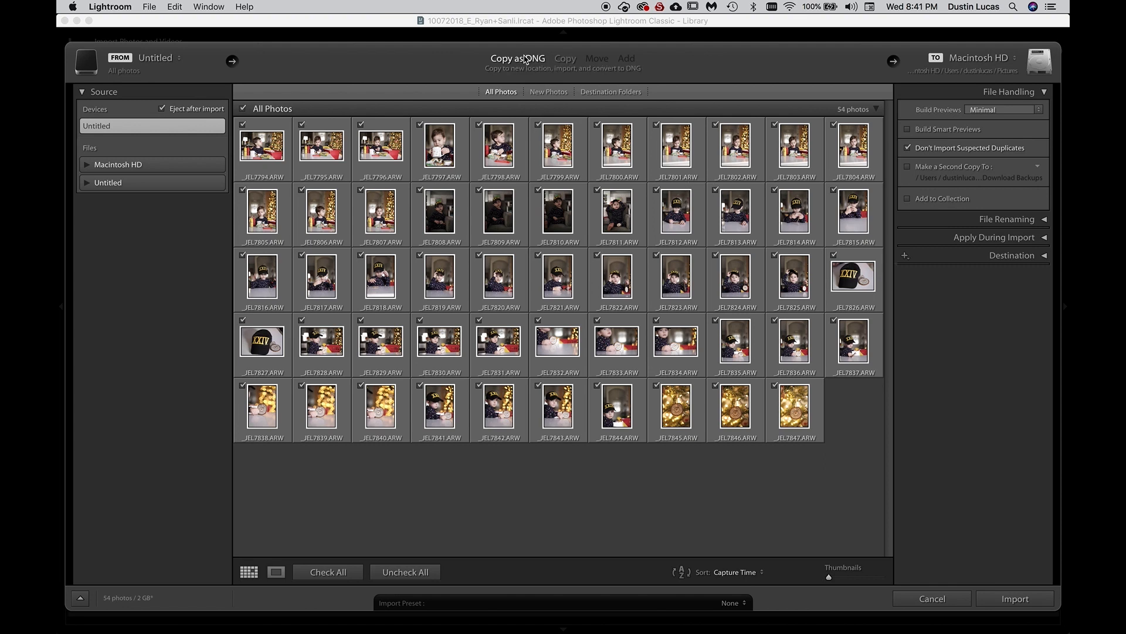
left_click(564, 58)
left_click(1012, 256)
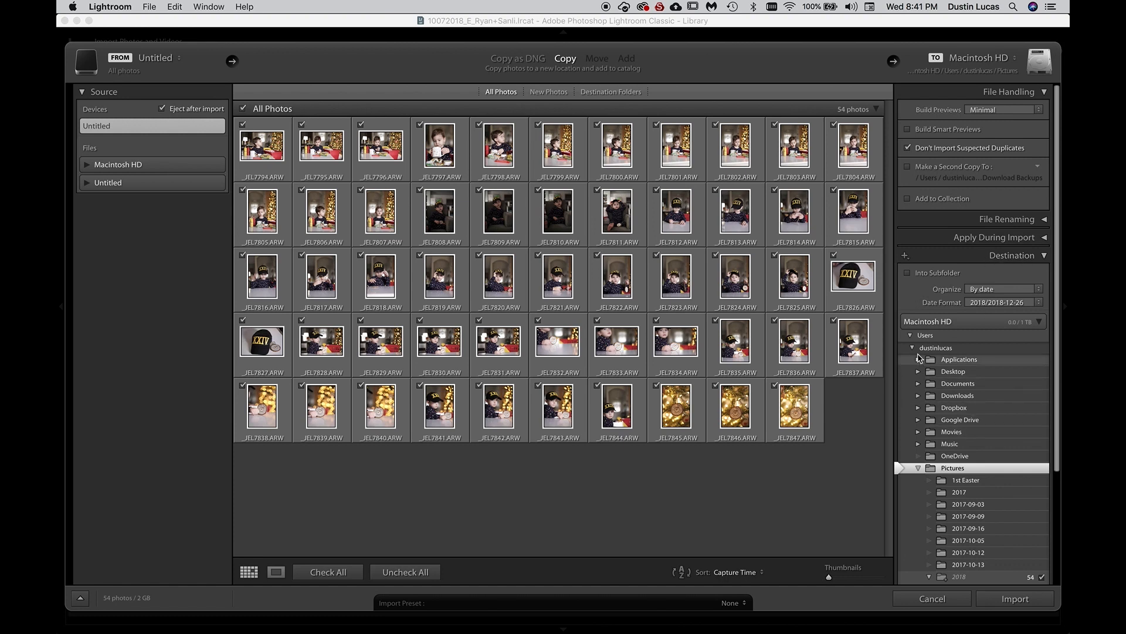
Try Macintosh HD and the Untitled drive as destinations for the imported photos.
left_click(942, 327)
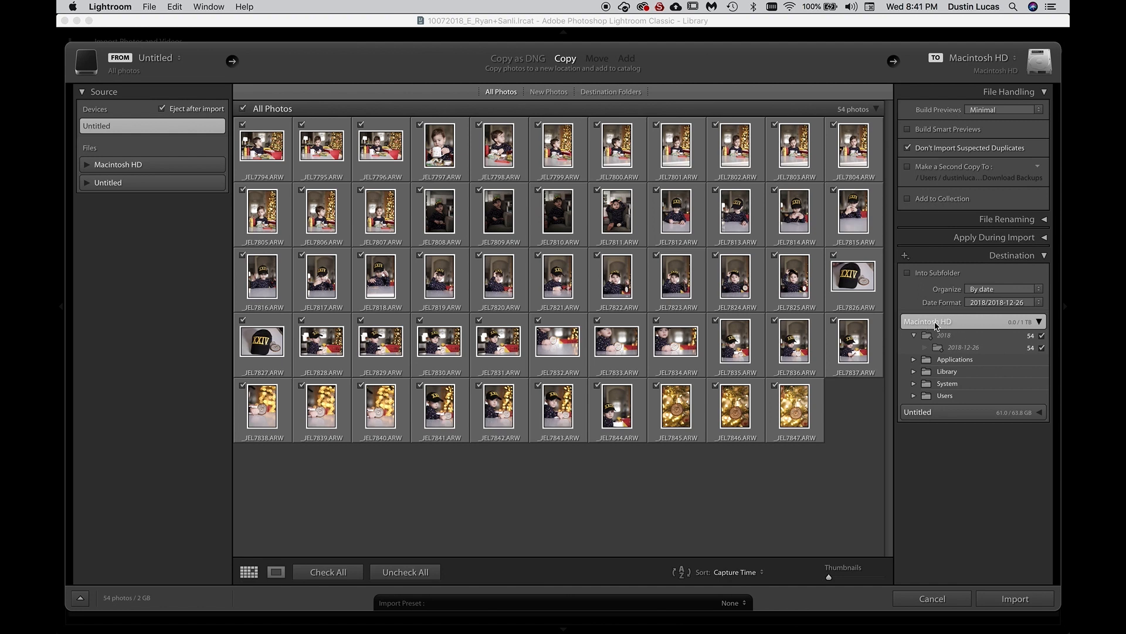
left_click(935, 326)
left_click(950, 324)
left_click(951, 324)
left_click(941, 339)
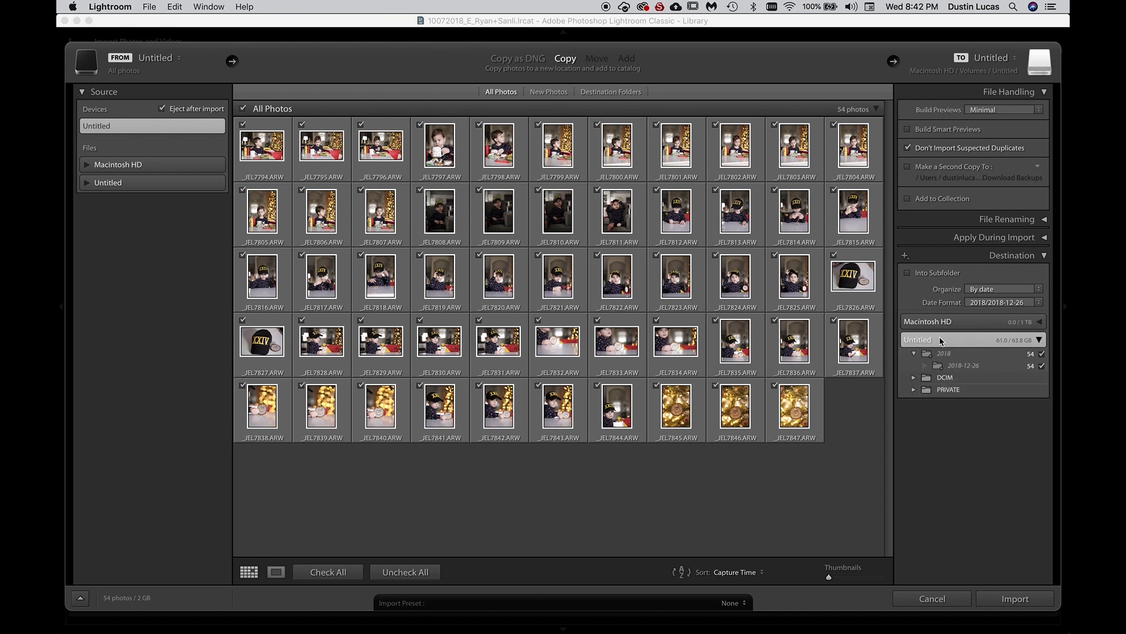
left_click(939, 336)
left_click(939, 340)
left_click(938, 340)
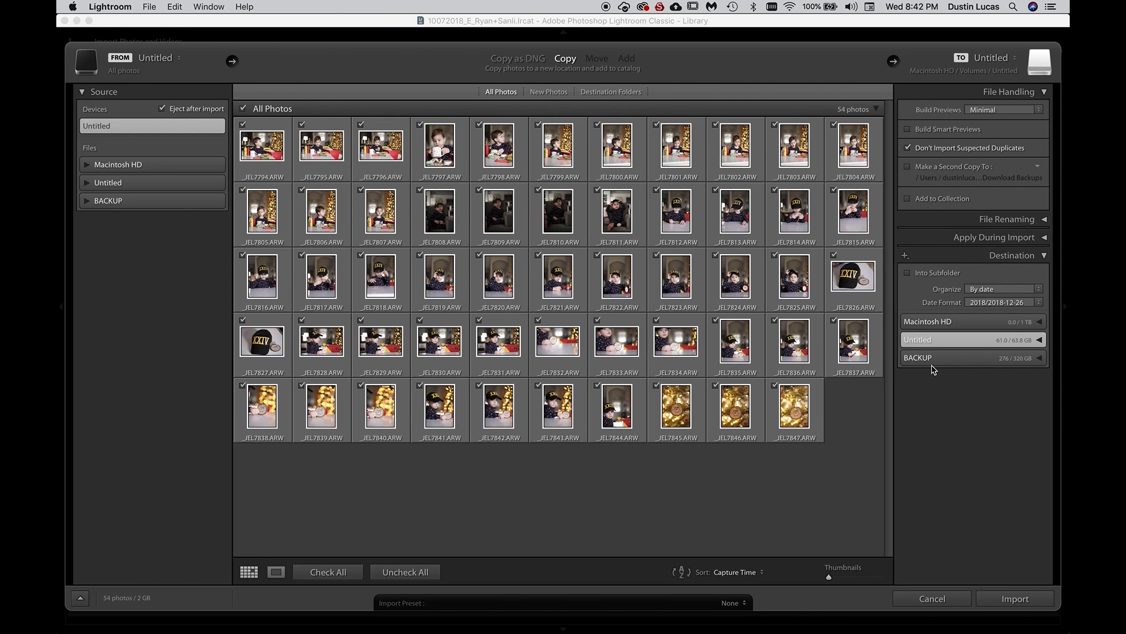
Browse the folders on the BACKUP drive and set that drive as the import destination.
left_click(1039, 359)
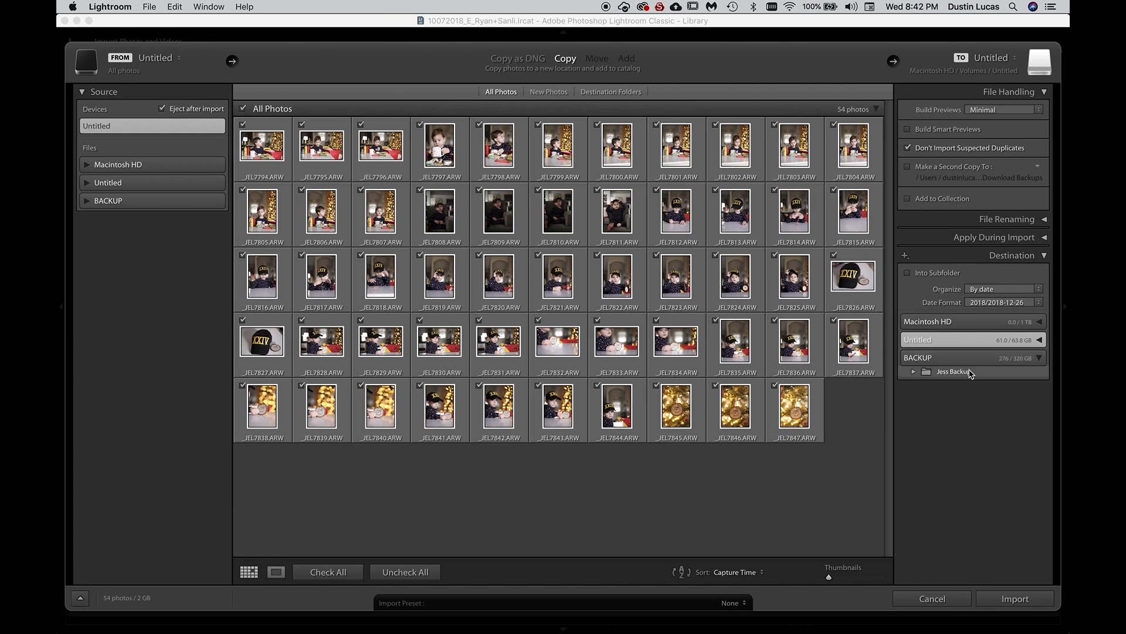
left_click(914, 371)
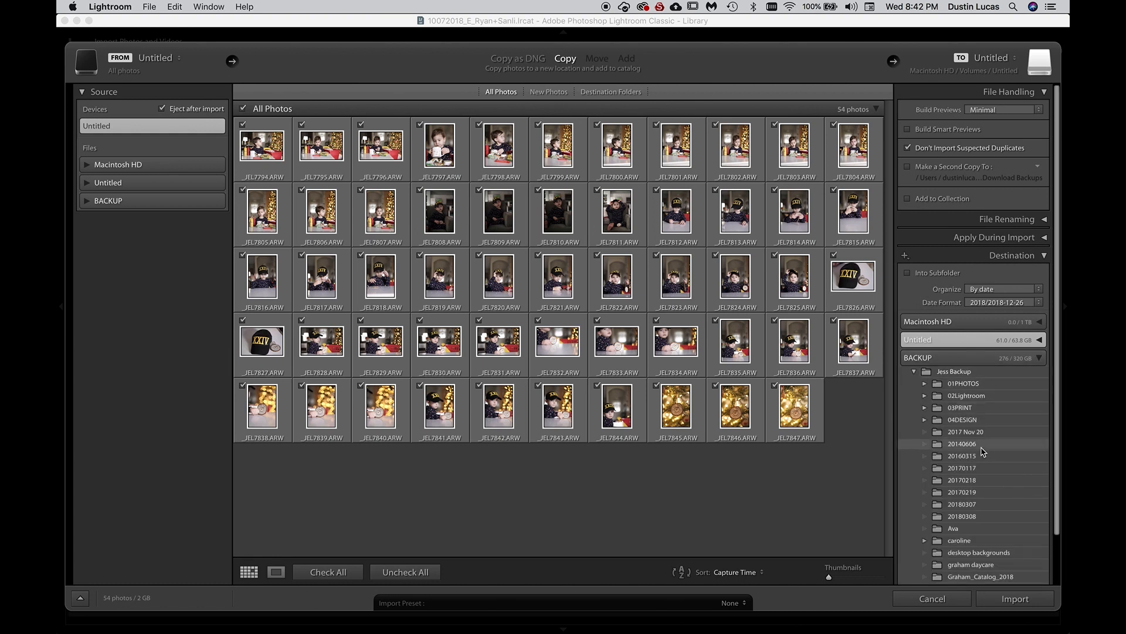
scroll(958, 433, "down", 4)
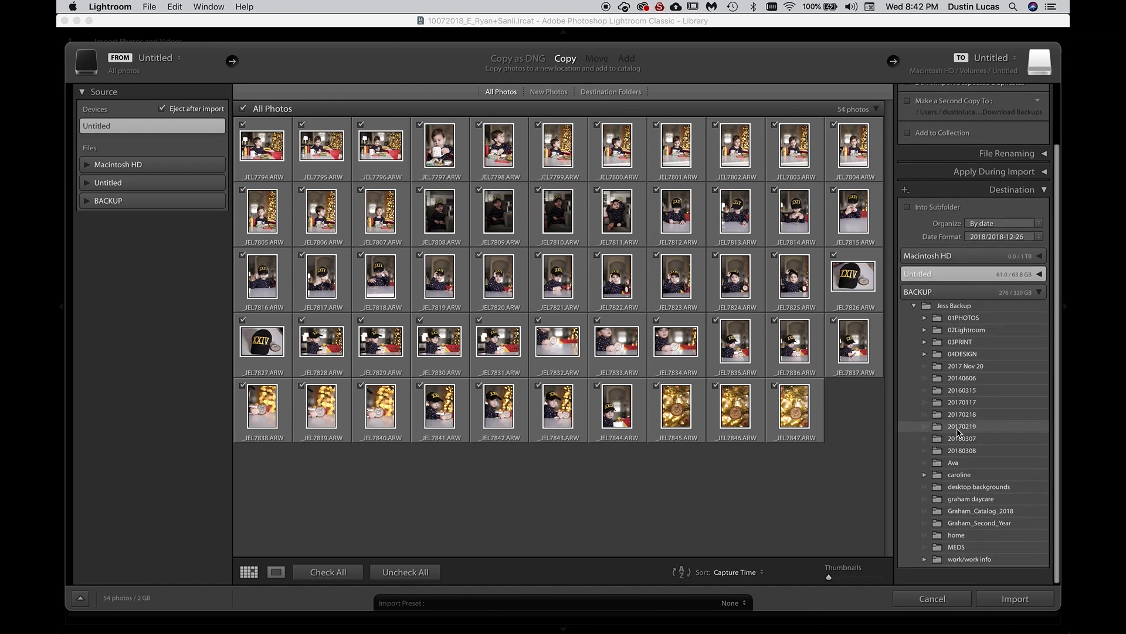
left_click(914, 317)
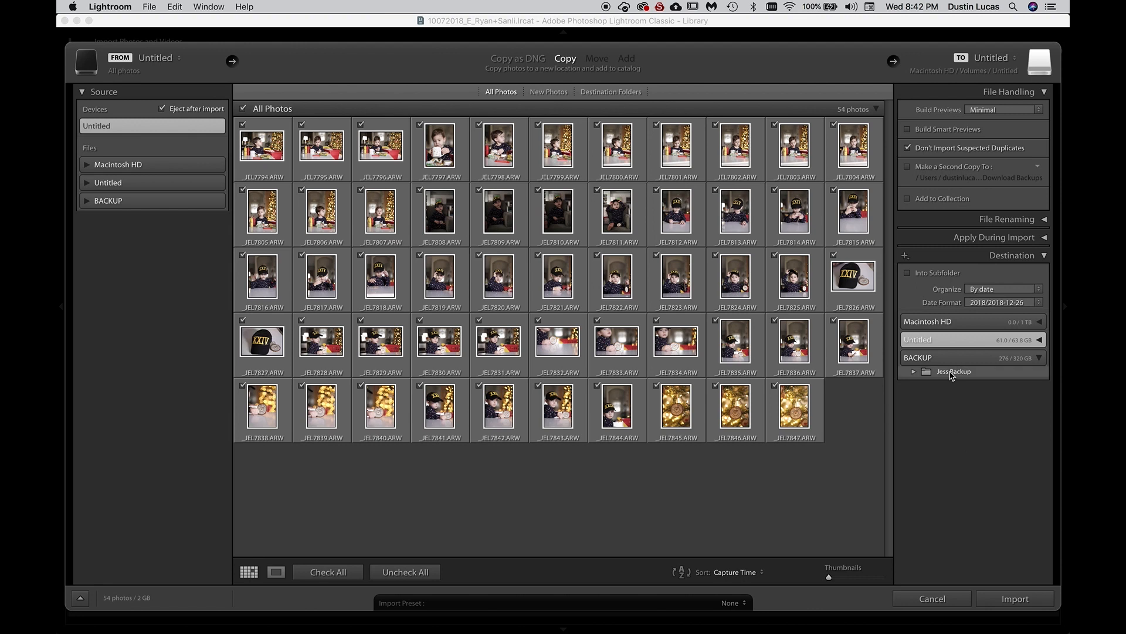
left_click(914, 371)
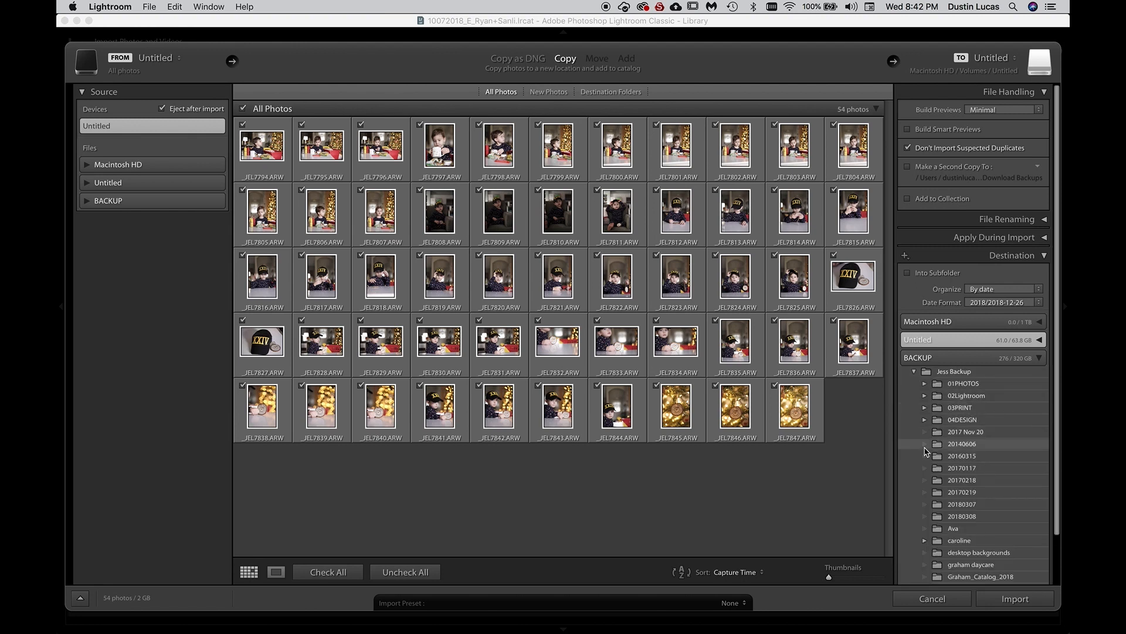
scroll(937, 482, "down", 5)
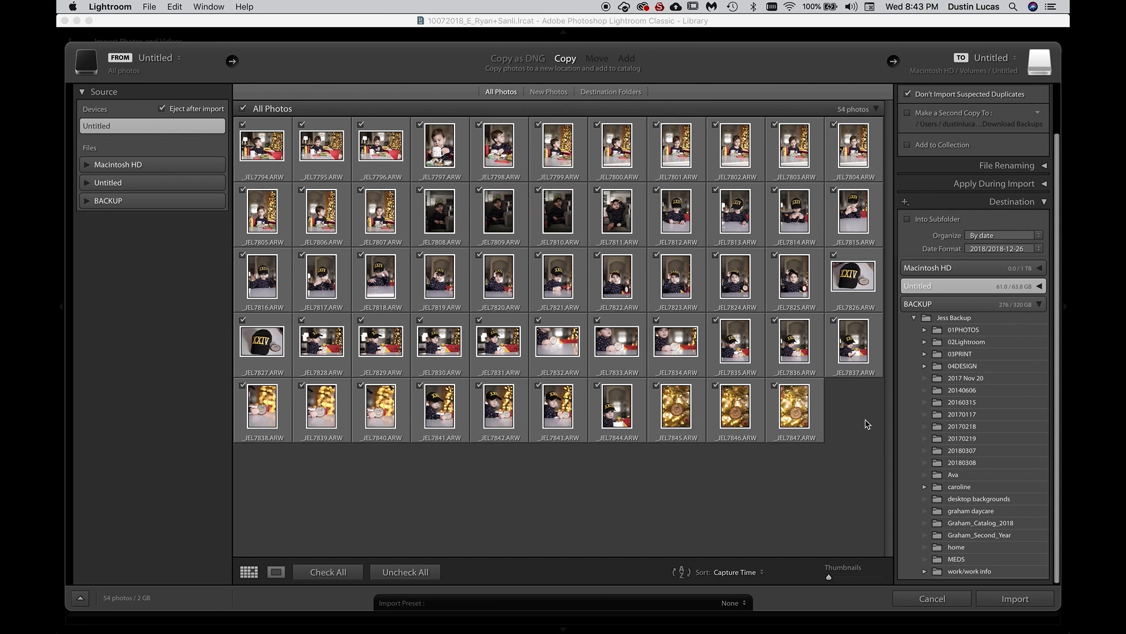
left_click(952, 307)
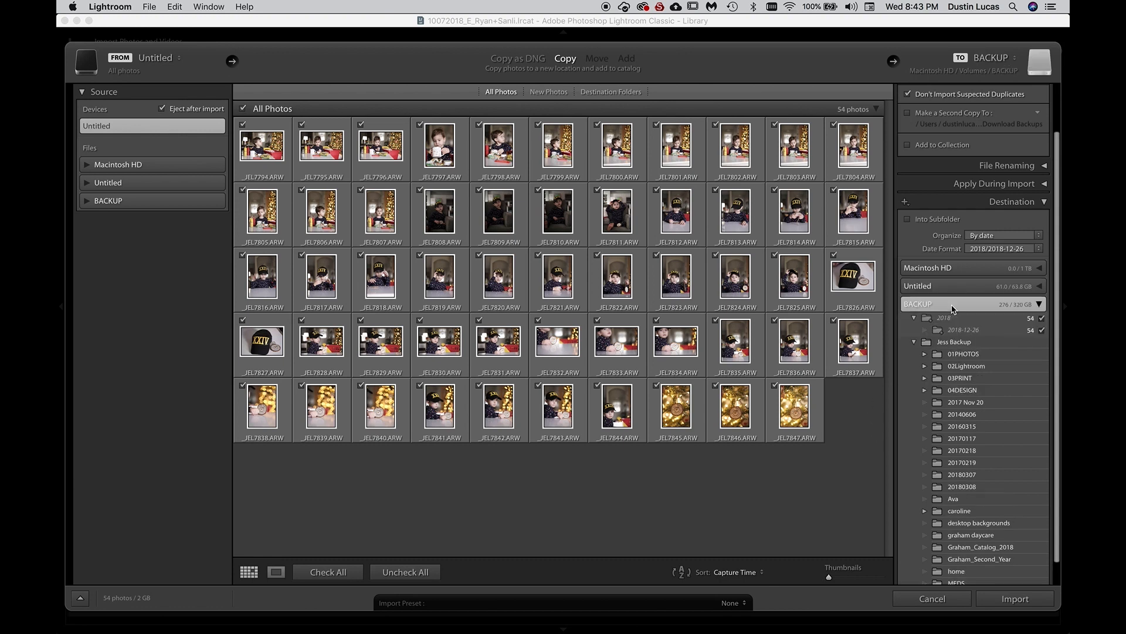
scroll(939, 306, "up", 2)
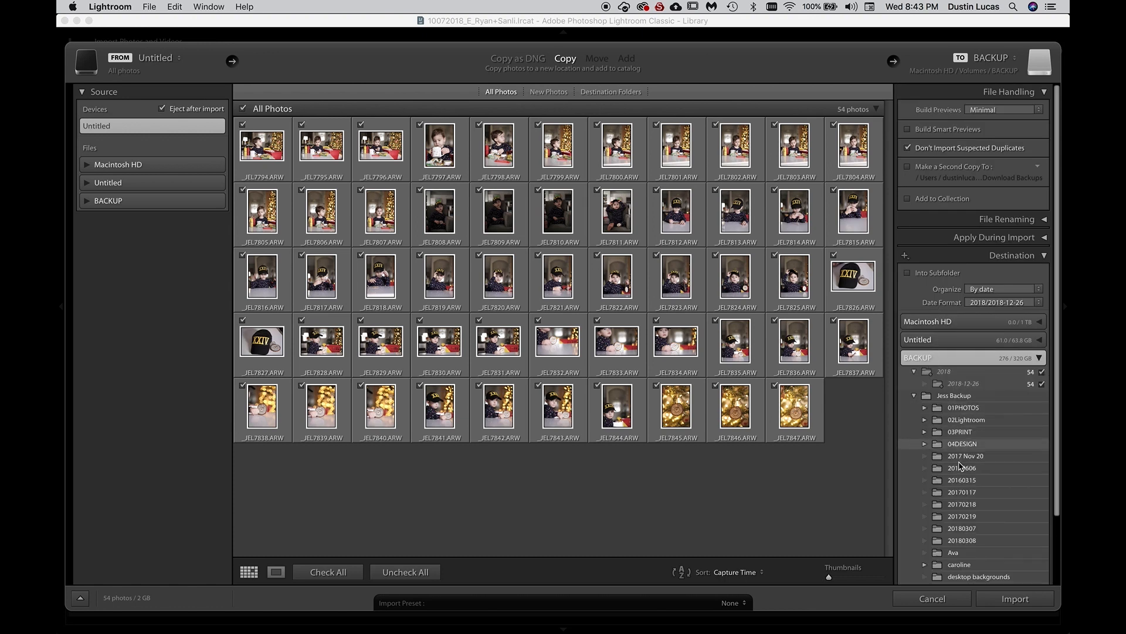
left_click(954, 358)
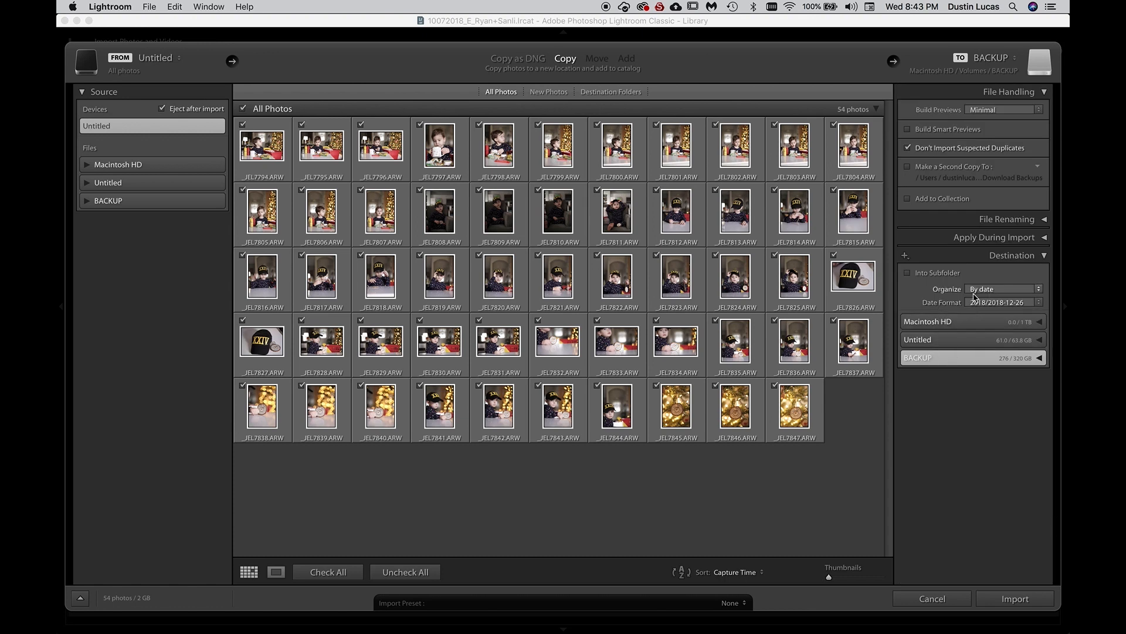
Review the subfolder, Organize and Date Format options available for the import destination.
left_click(937, 275)
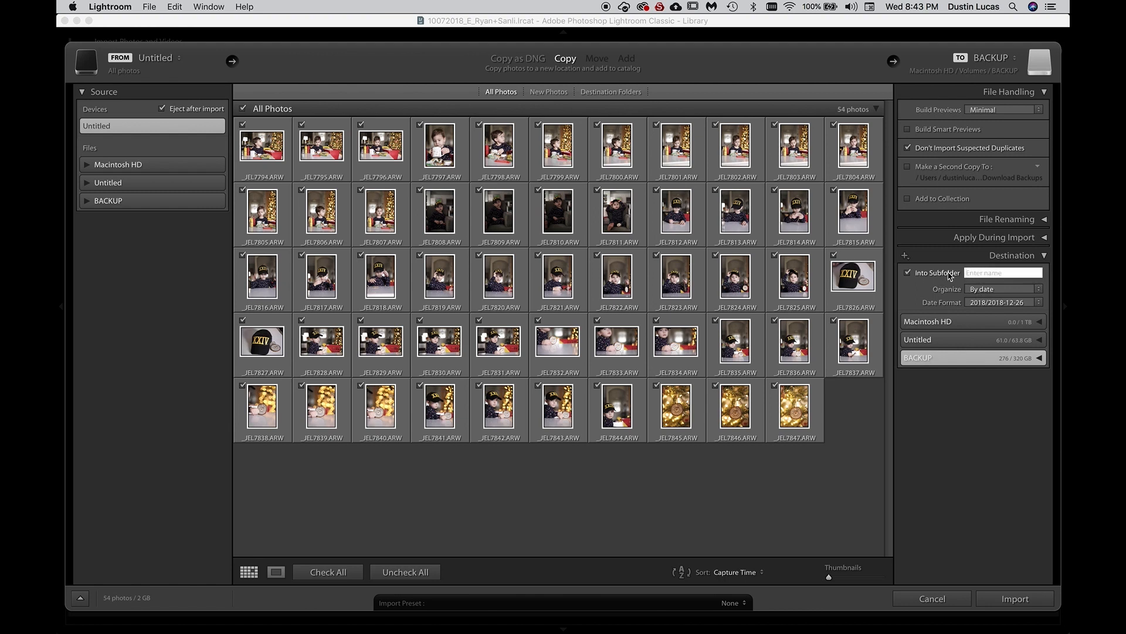
left_click(912, 272)
left_click(977, 287)
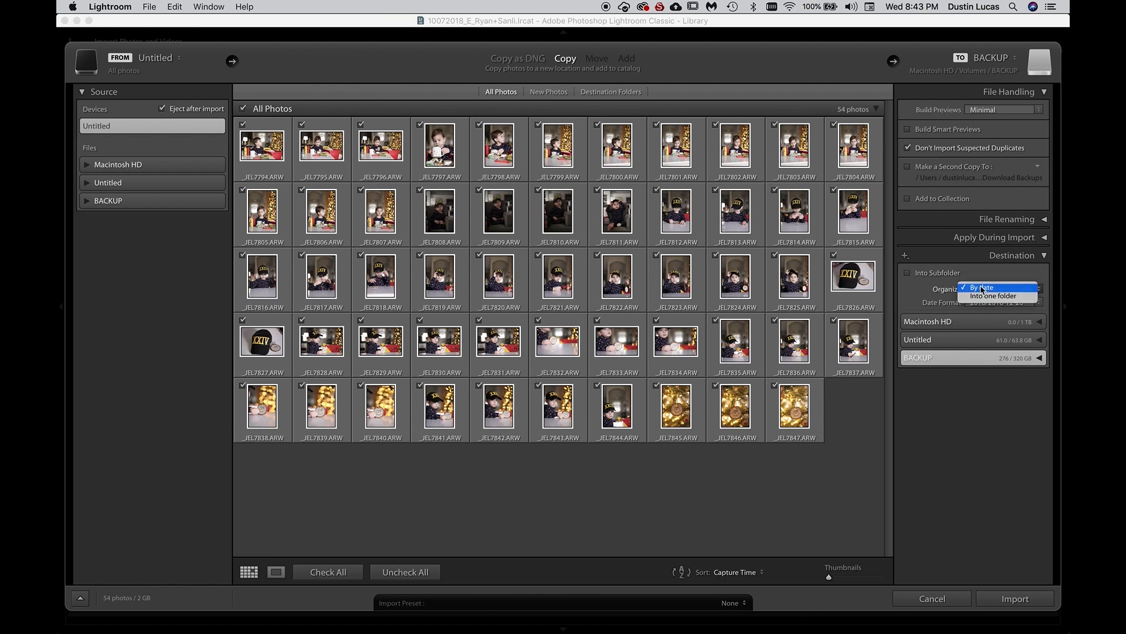
left_click(956, 299)
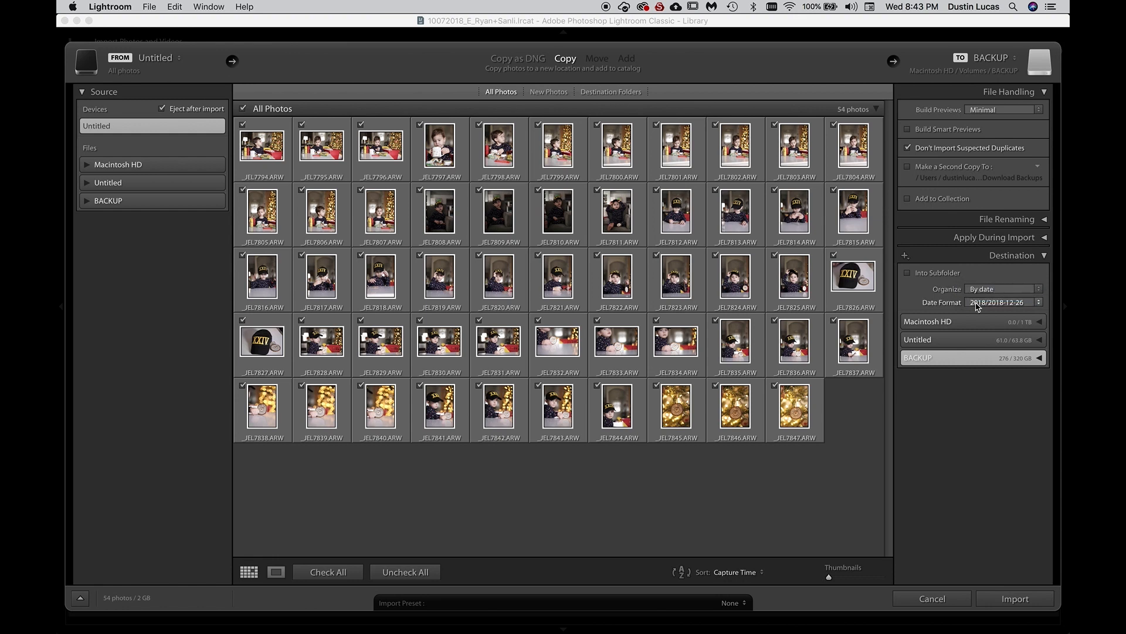
left_click(976, 303)
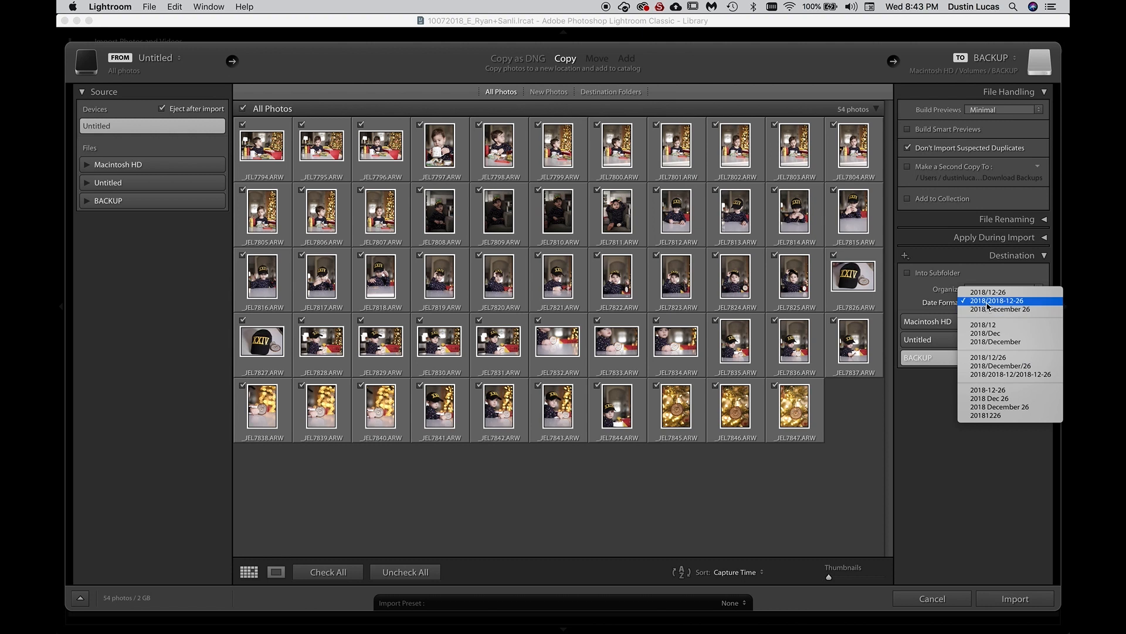
left_click(924, 301)
Try an import subfolder named 20181225_F_ plus the subject's first name, switch the subfolder option off and collapse the destination settings.
left_click(908, 273)
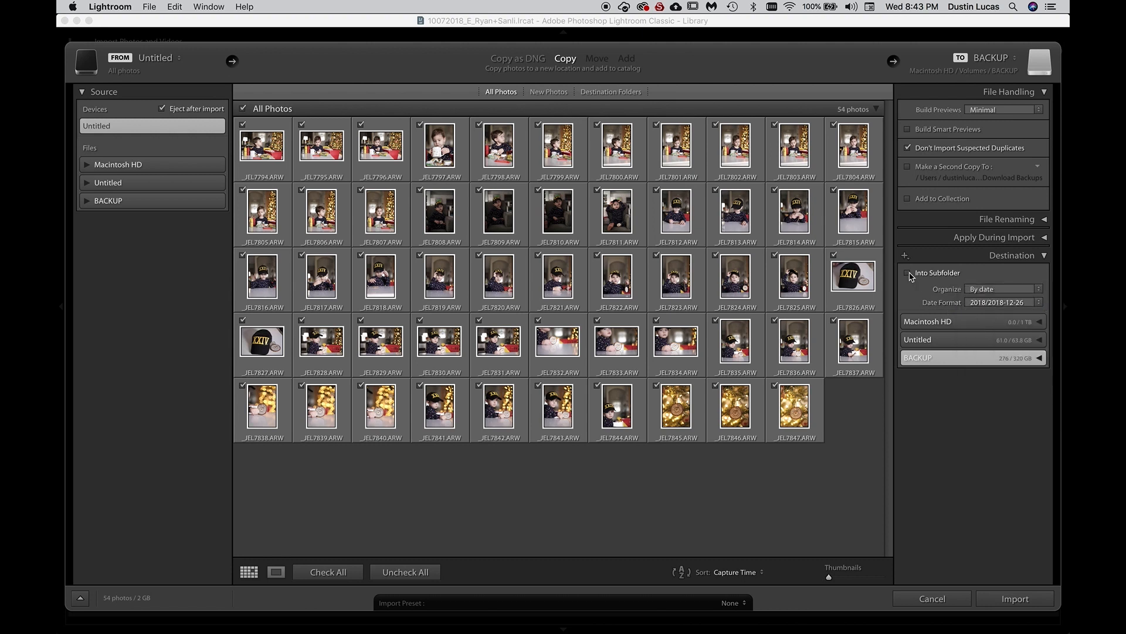
left_click(975, 273)
type("2018")
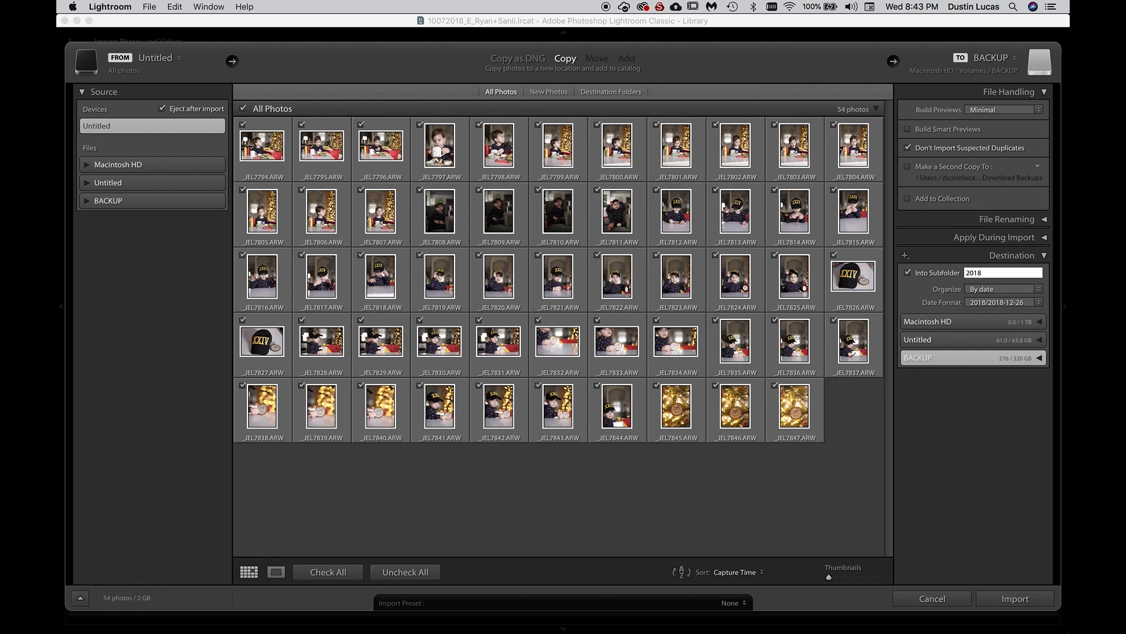
type("1225_")
type("F_Graham")
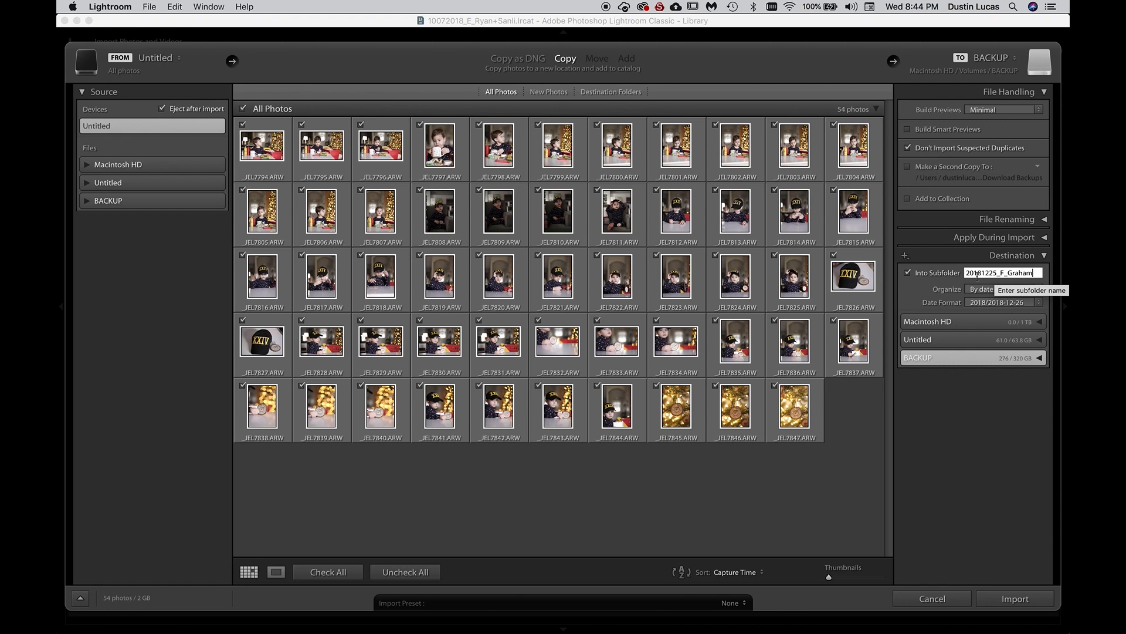
left_click(911, 275)
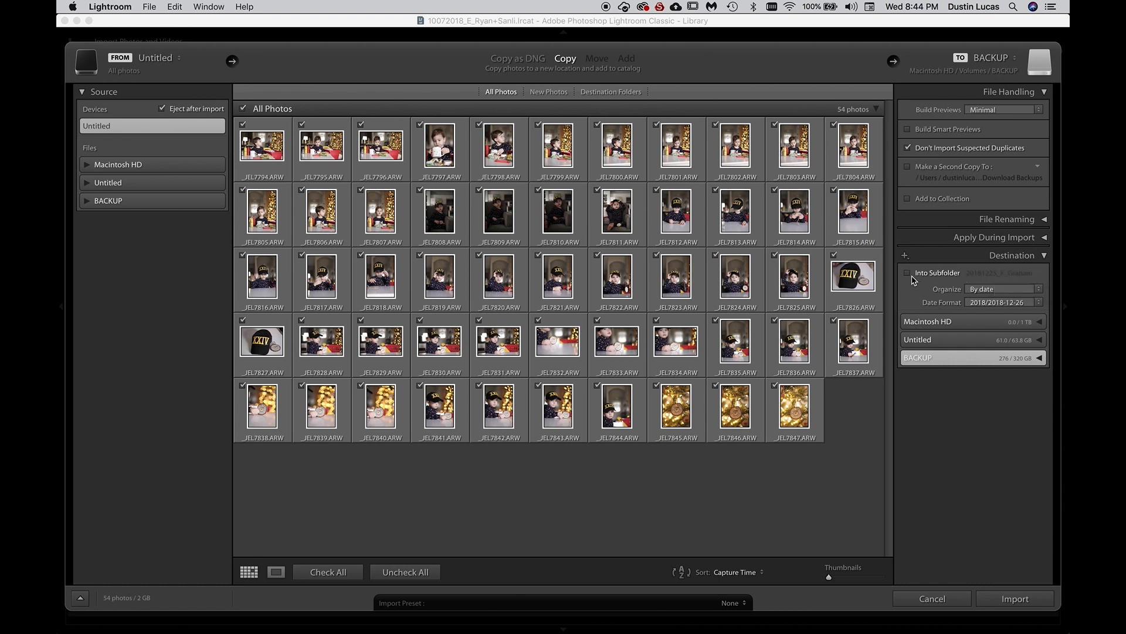
left_click(1006, 257)
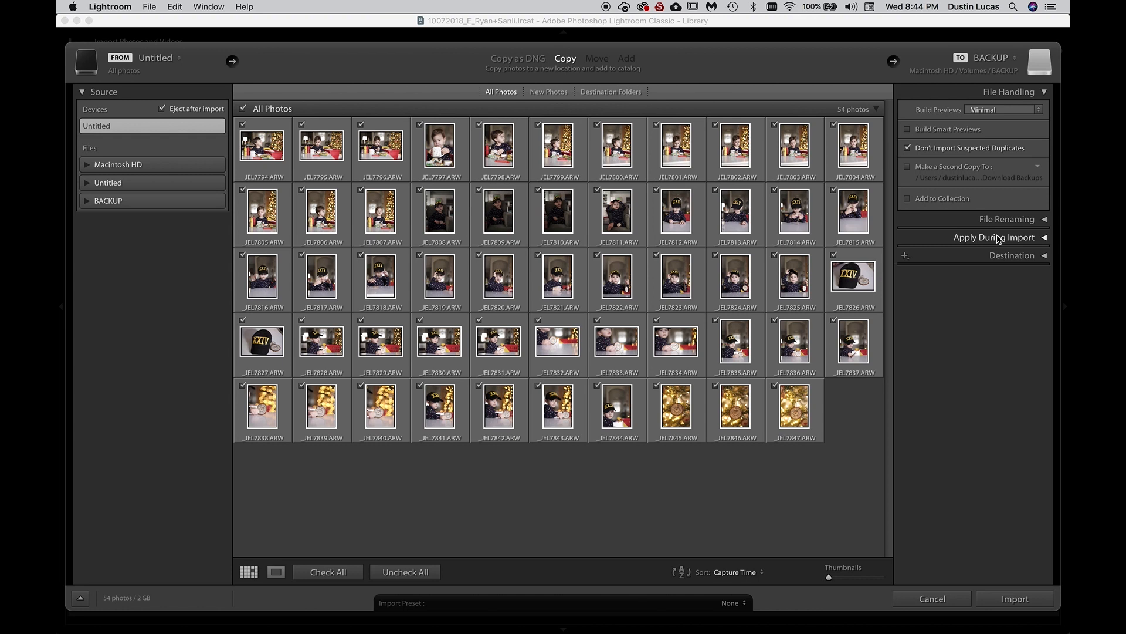
Open the metadata preset editor from the import's metadata setting and examine the Basic Info fields.
left_click(999, 238)
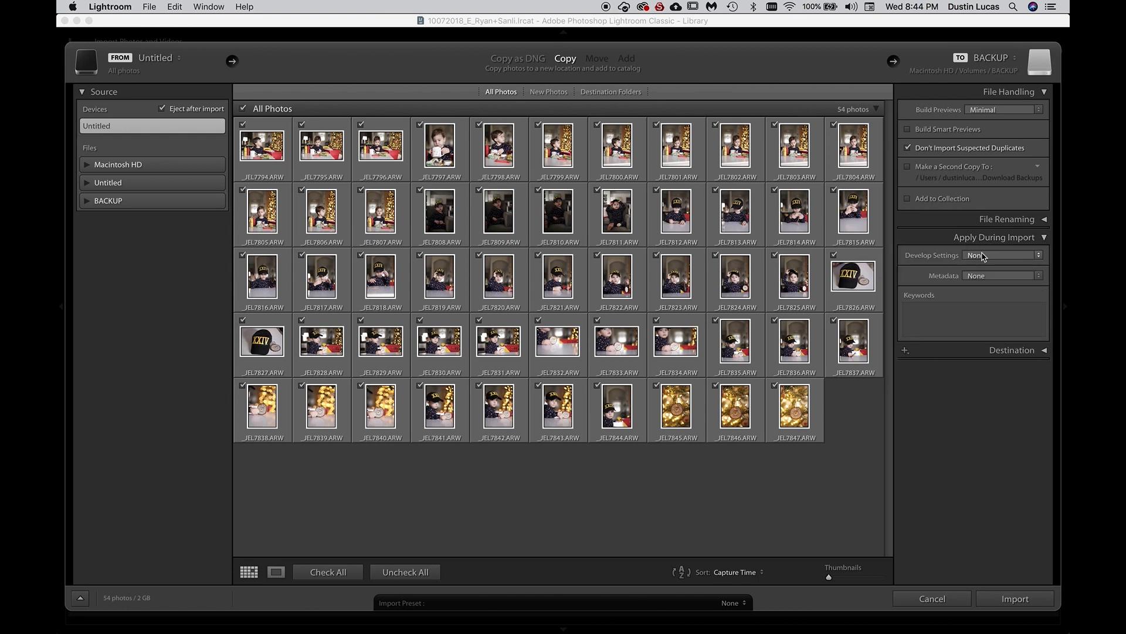
left_click(990, 276)
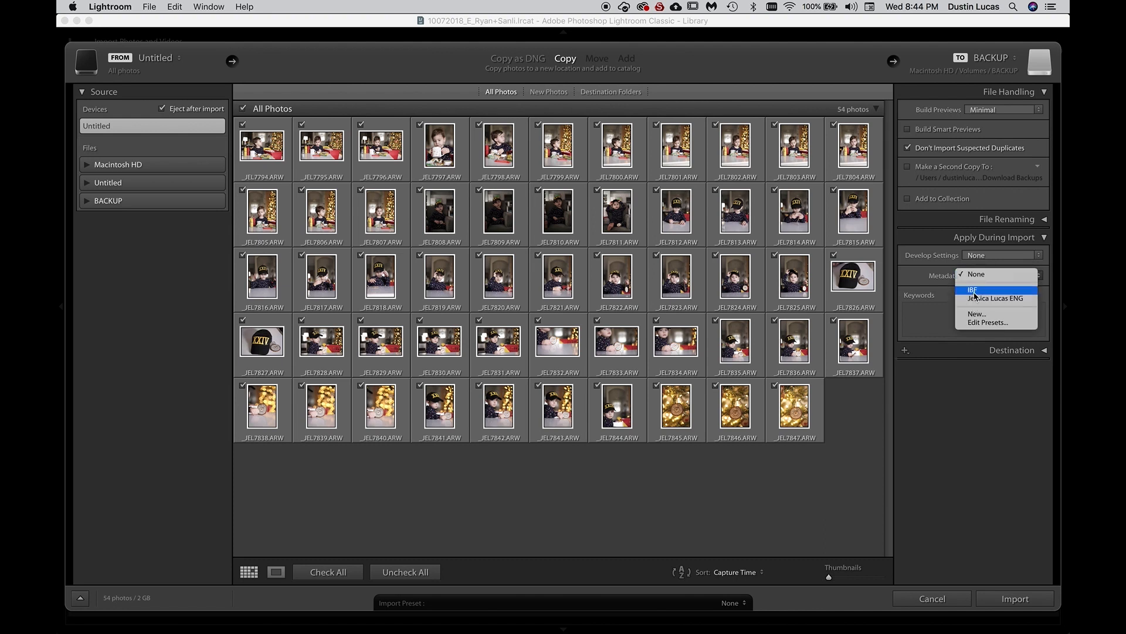
left_click(977, 325)
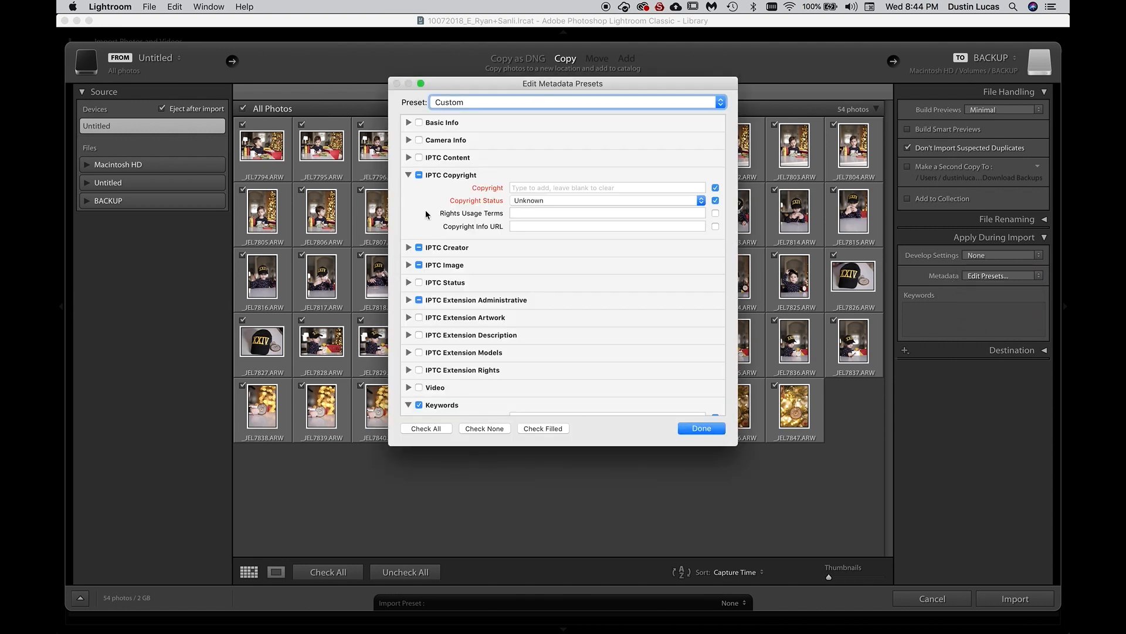
left_click(408, 176)
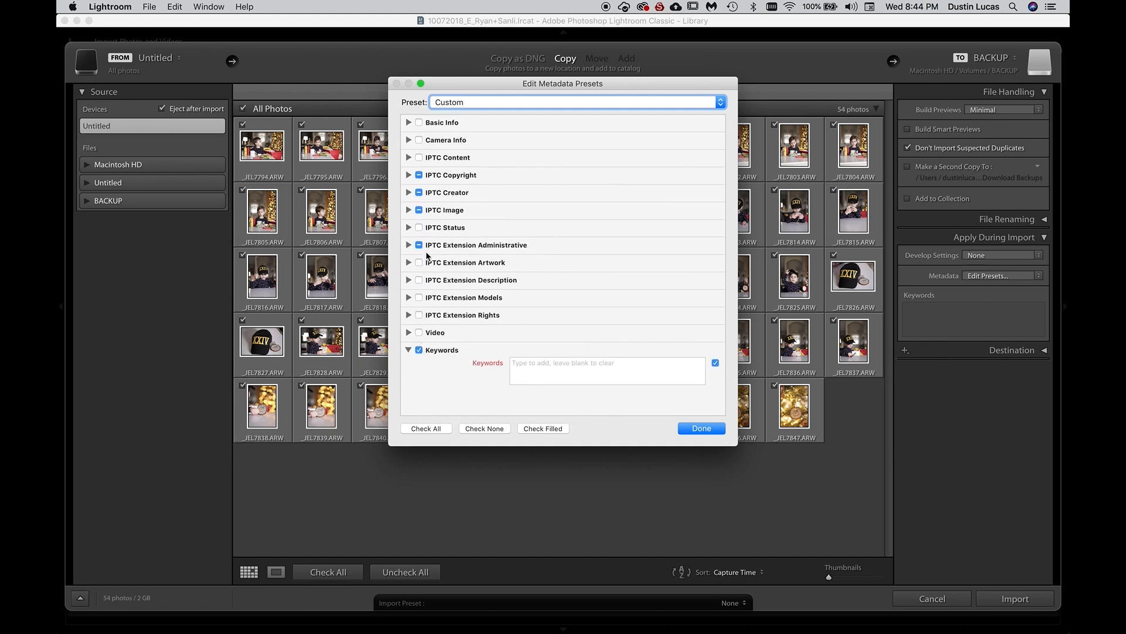
left_click(409, 122)
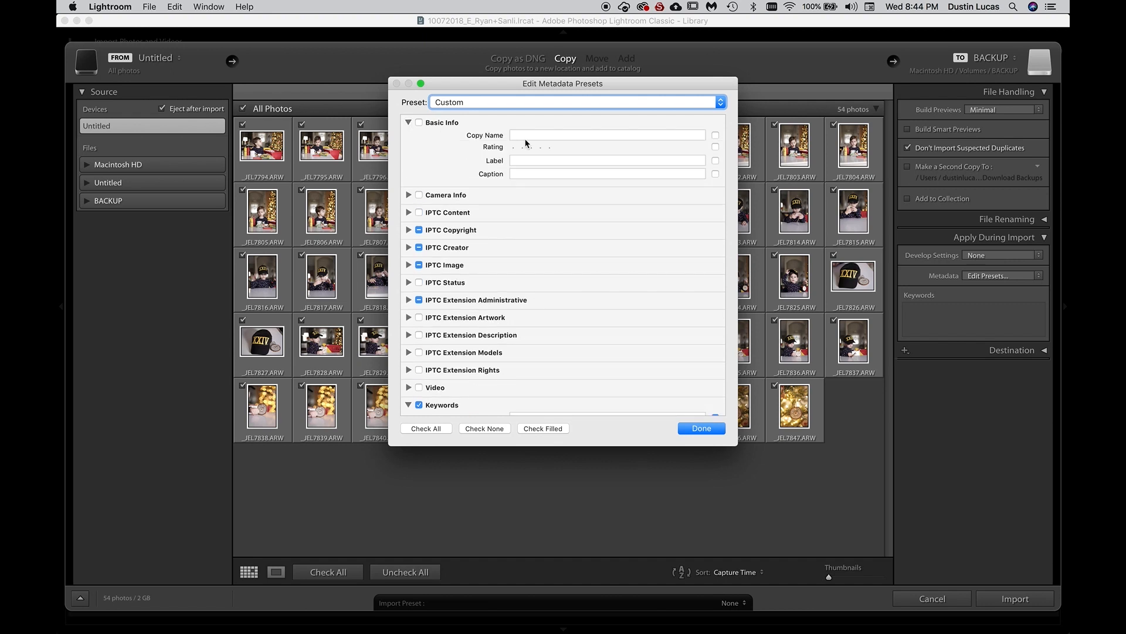
left_click(409, 121)
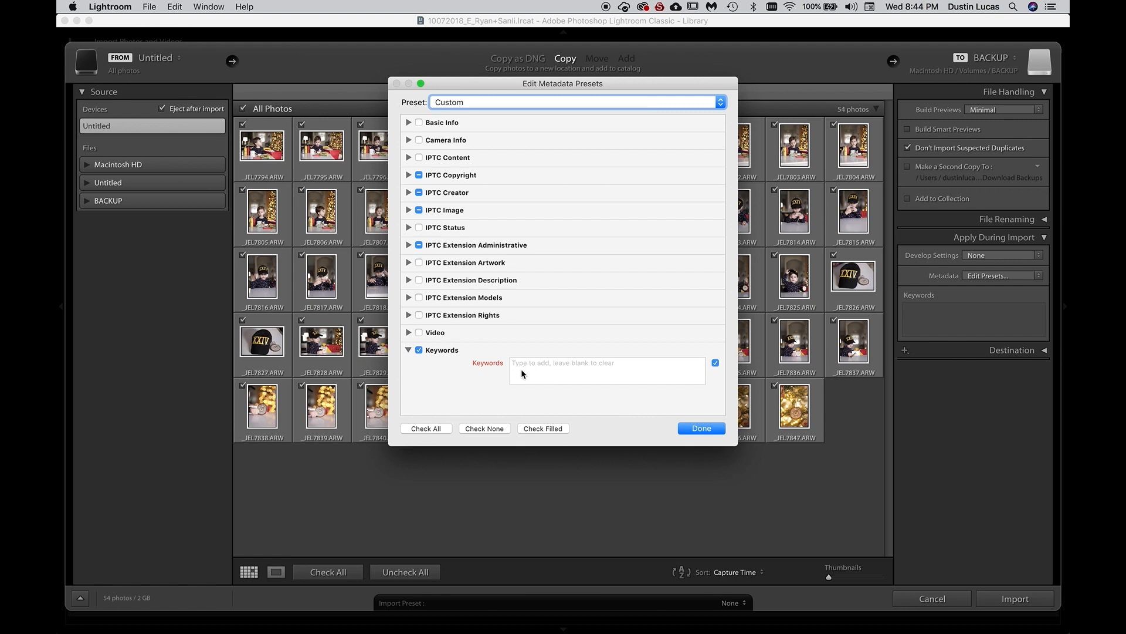
Load the photographer's ENG preset in the metadata preset editor and show its IPTC Copyright fields.
left_click(513, 98)
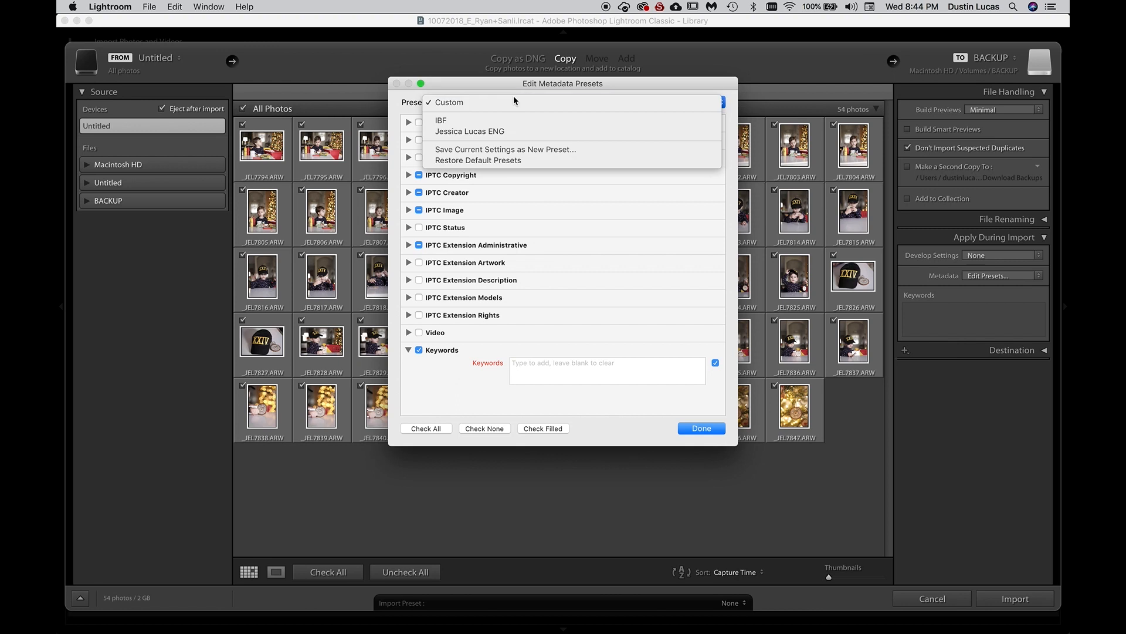
left_click(491, 131)
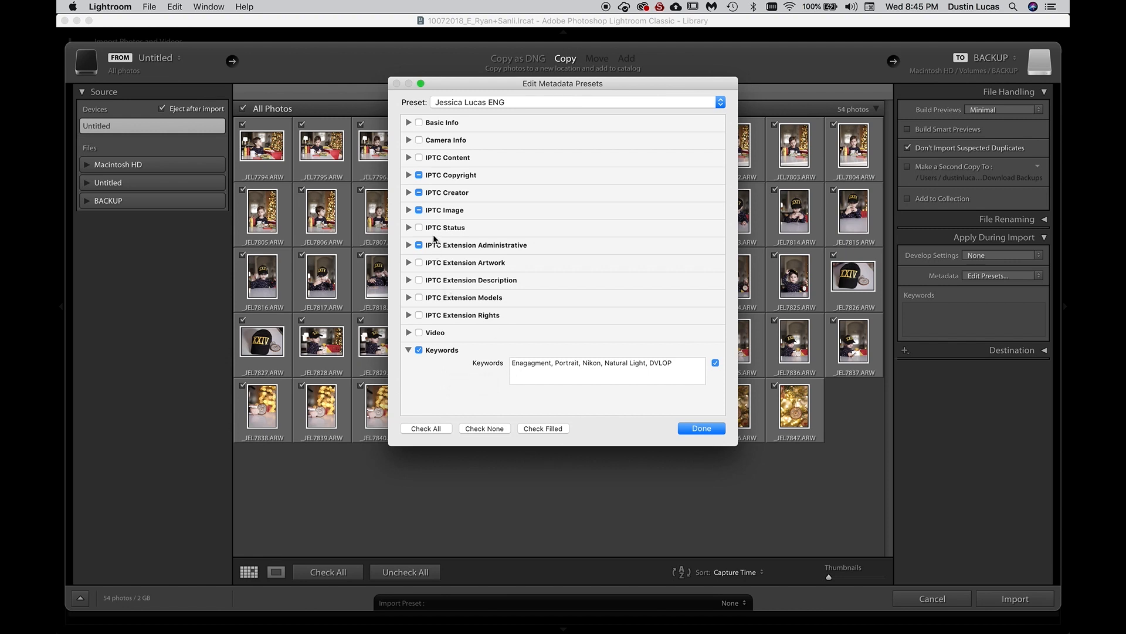
left_click(408, 175)
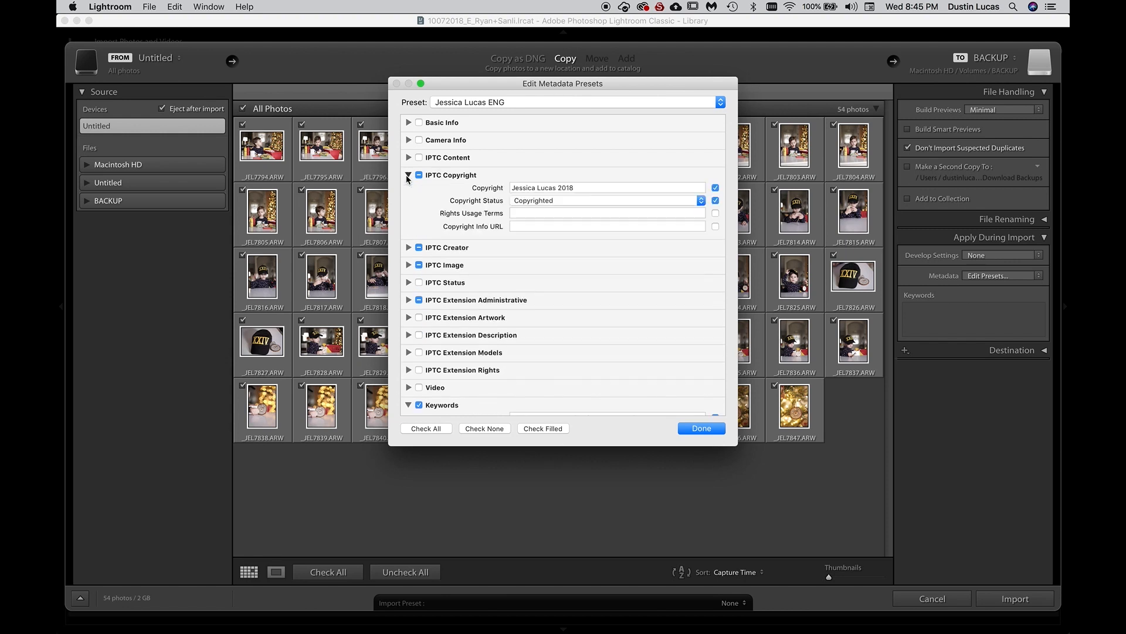
Collapse the IPTC Copyright fields, check the preset options and close the metadata preset editor, keeping the photographer's ENG preset.
left_click(408, 176)
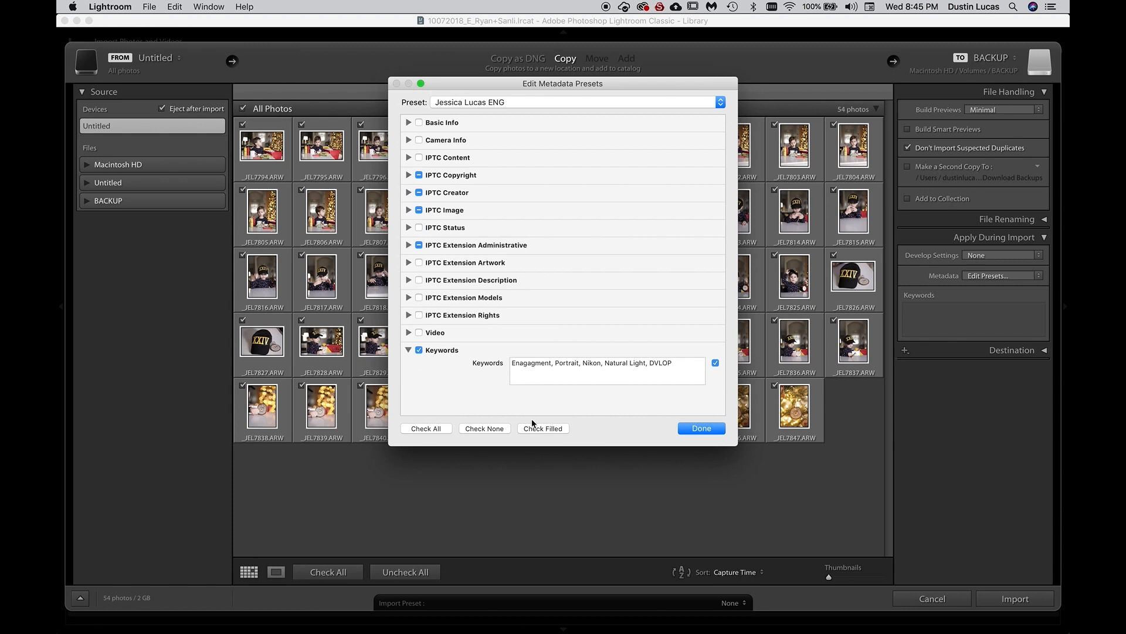
left_click(509, 104)
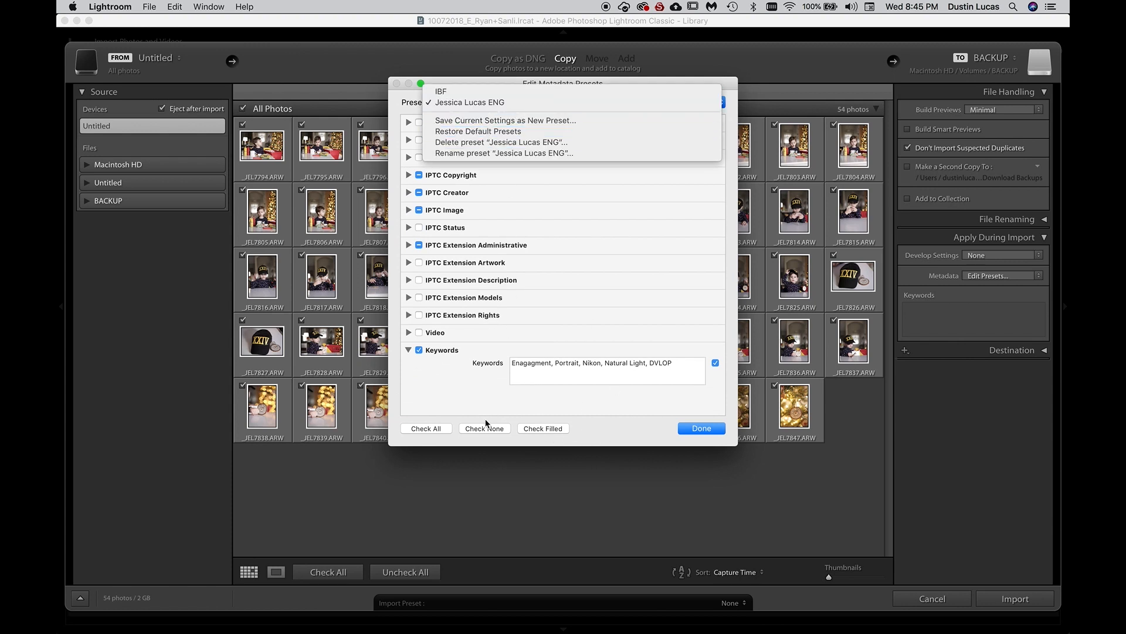
left_click(707, 429)
left_click(701, 429)
Try import keywords naming Bruno Mars, the subject's first name and Christmas, and clear them again.
left_click(954, 315)
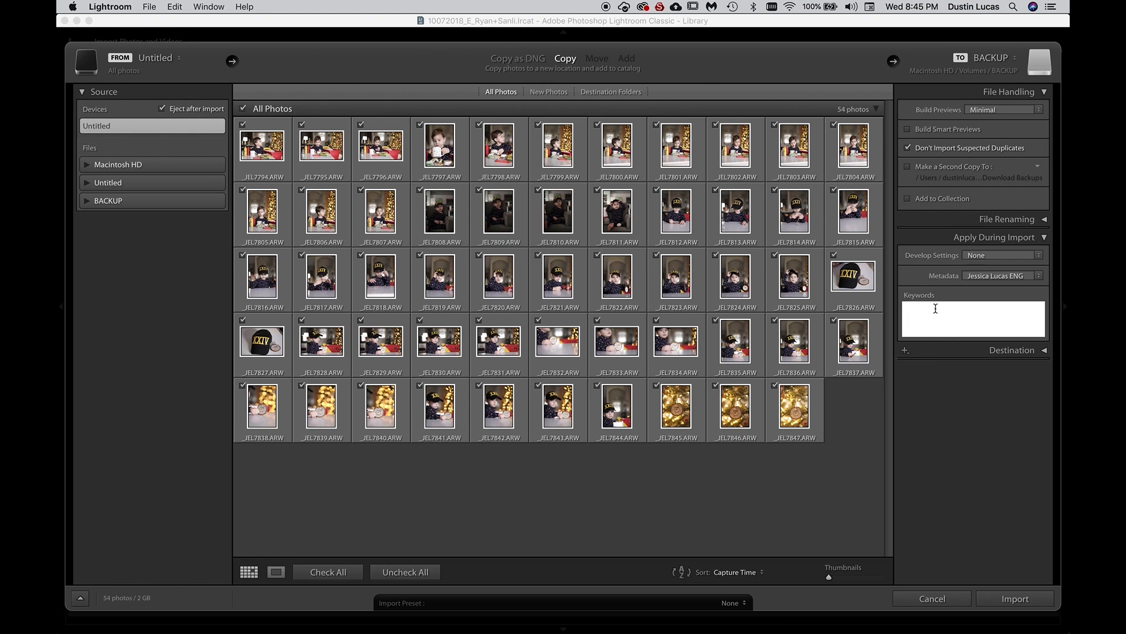
type("Bruno Mars, Graham, Christmas,")
triple_click(931, 307)
key("BackSpace")
Review the Develop Settings presets and the File Renaming options available for the import.
left_click(981, 256)
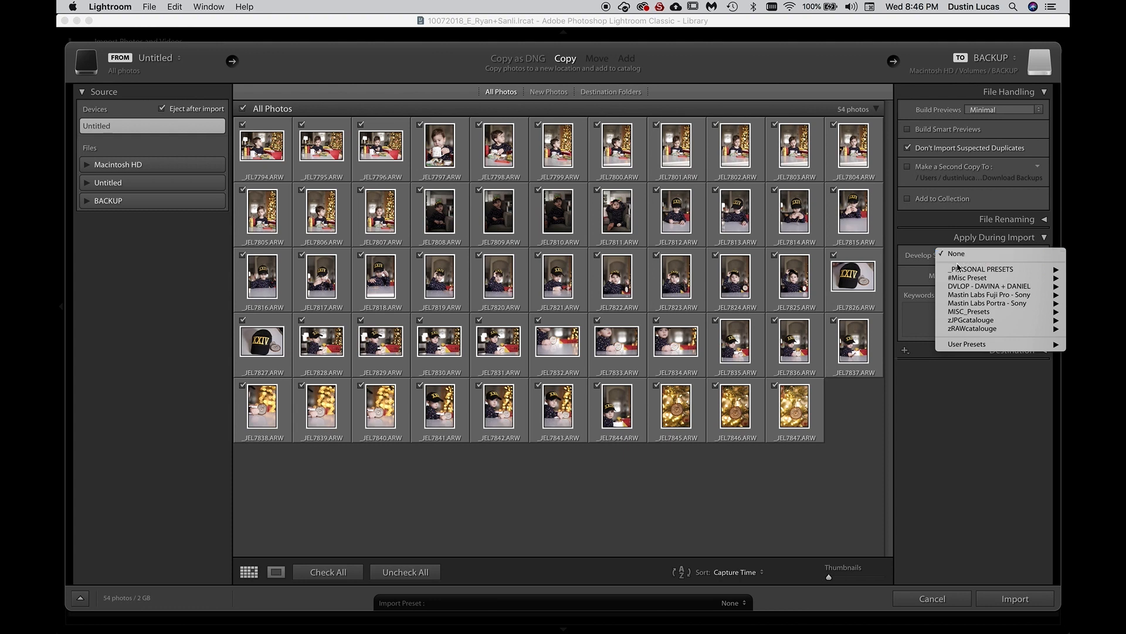
mouse_move(958, 271)
left_click(922, 259)
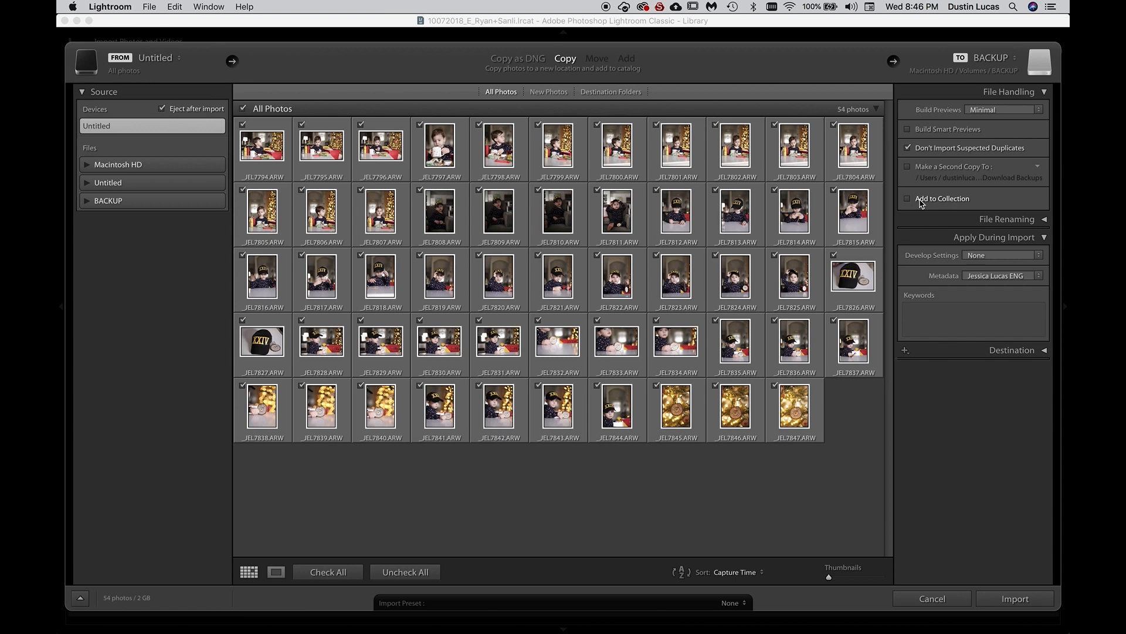
left_click(991, 219)
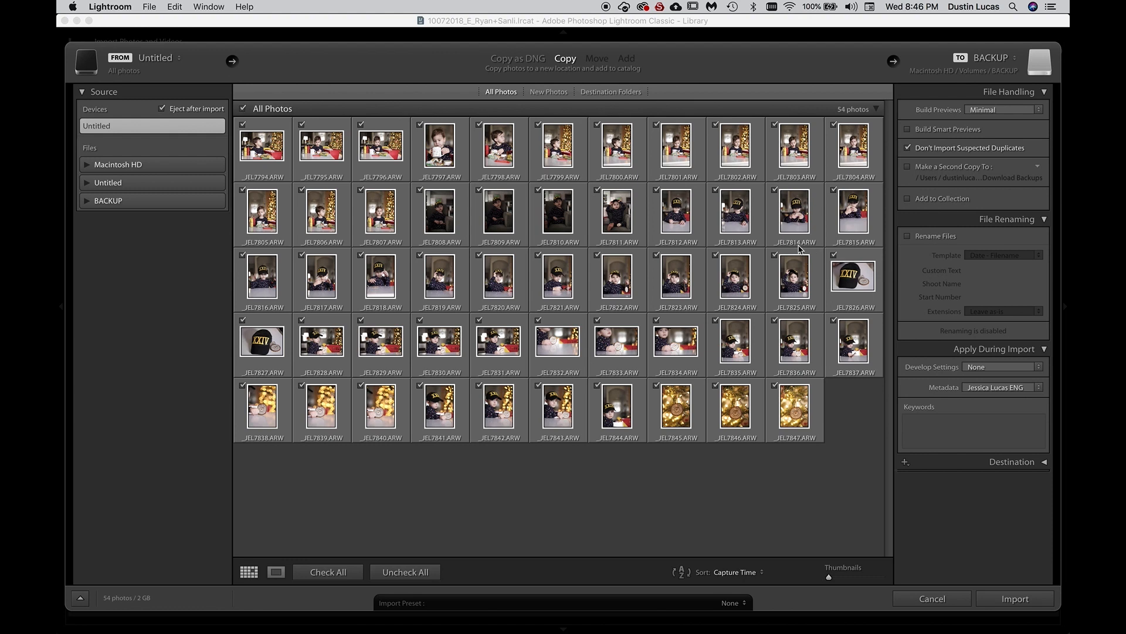
mouse_move(800, 248)
left_click(982, 226)
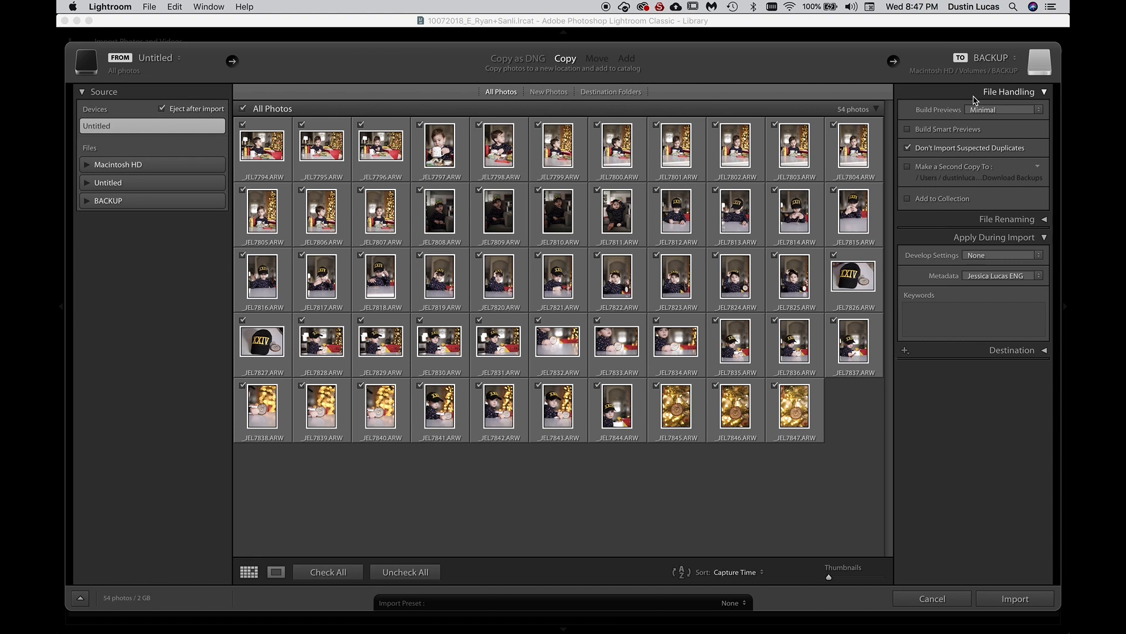
Keep Build Previews at Minimal and toggle the Build Smart Previews option for the import.
left_click(979, 112)
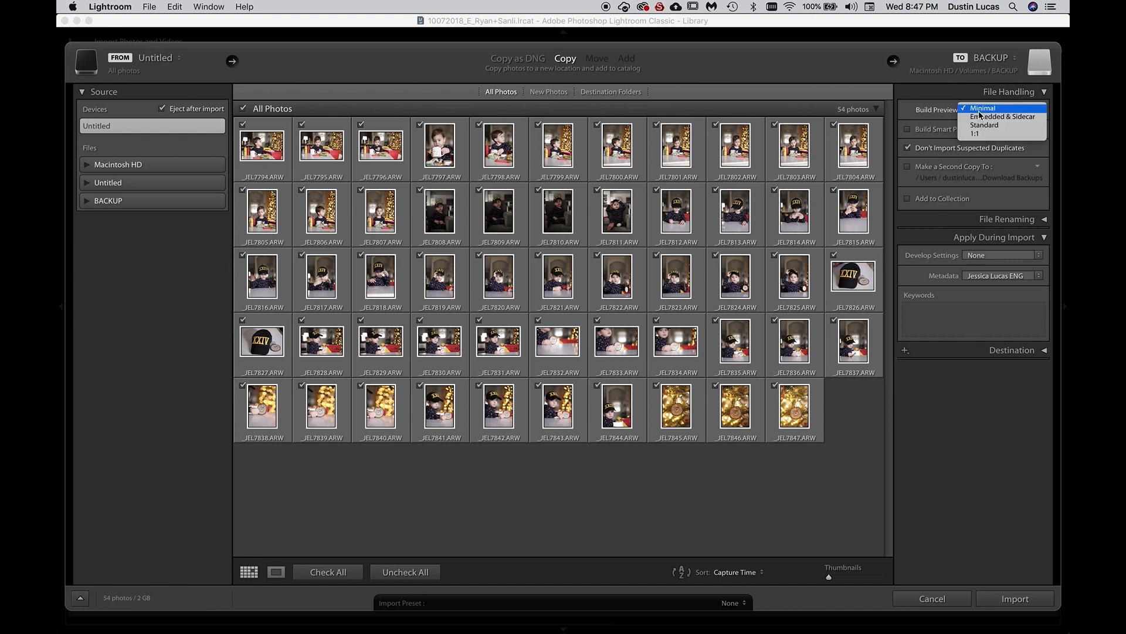
left_click(980, 111)
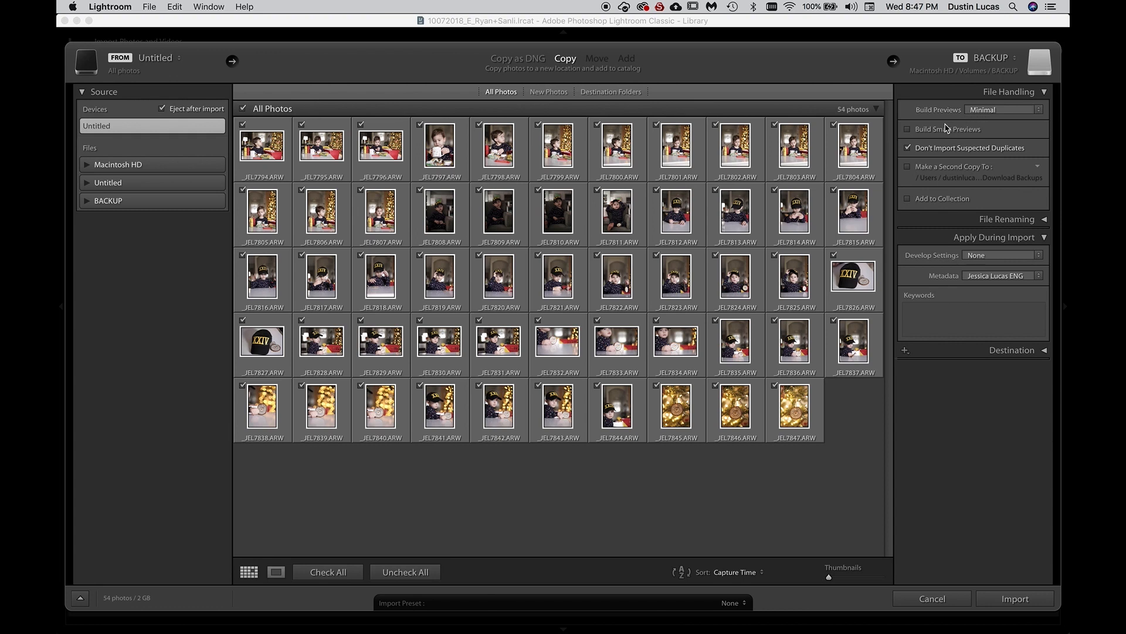
left_click(908, 130)
Try the BACKUP drive as the location for the second copy of the imported files and cancel the folder choice.
left_click(908, 168)
left_click(956, 179)
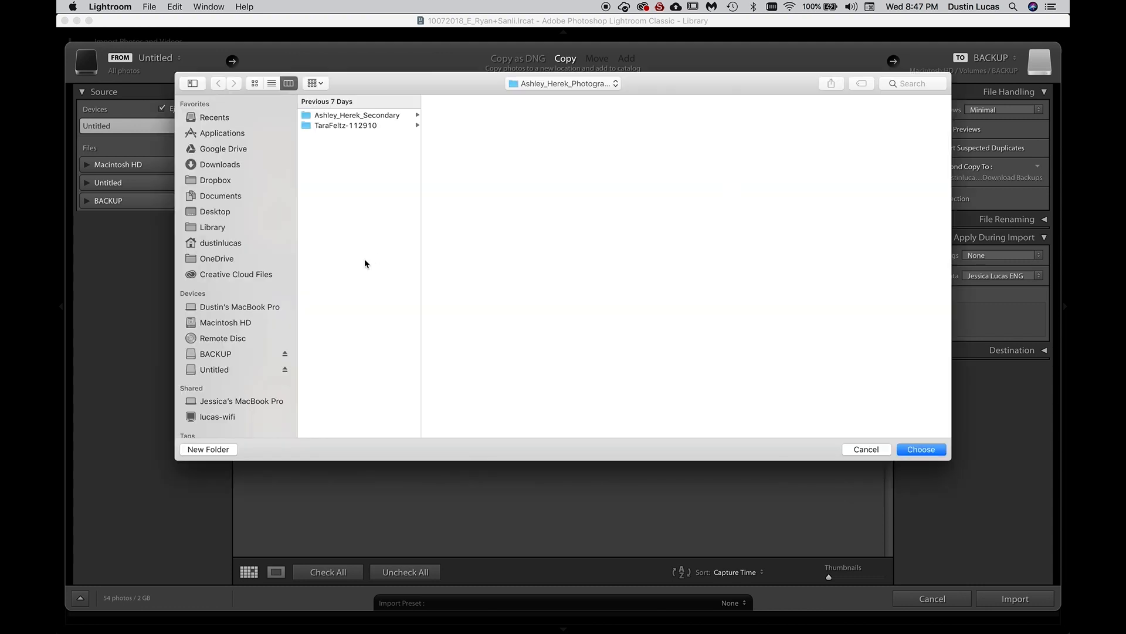
left_click(227, 356)
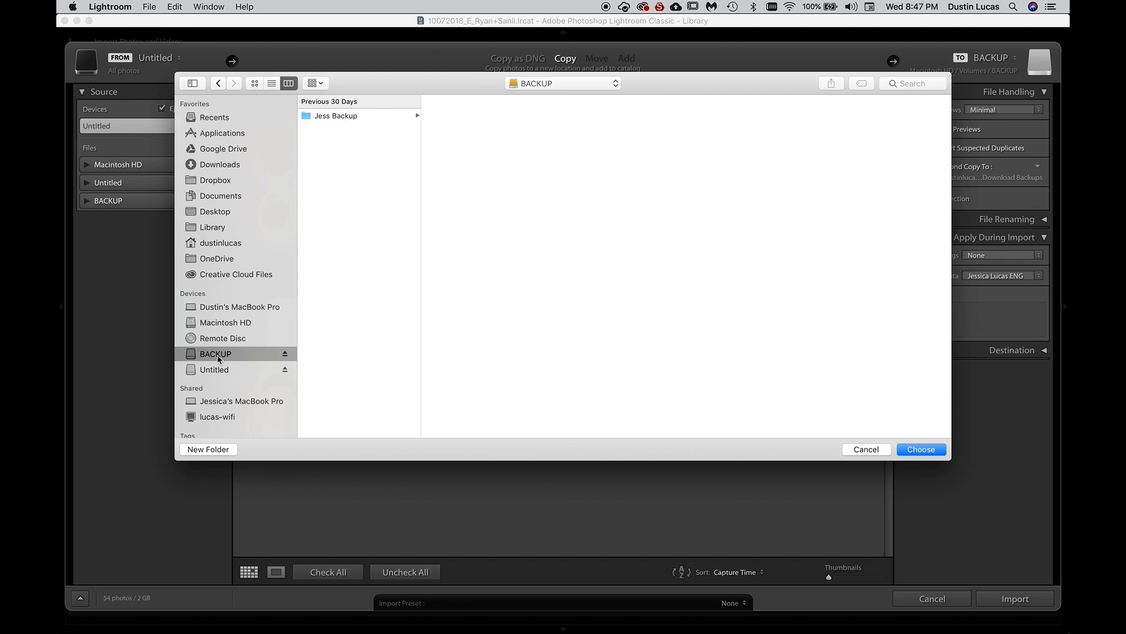
left_click(871, 454)
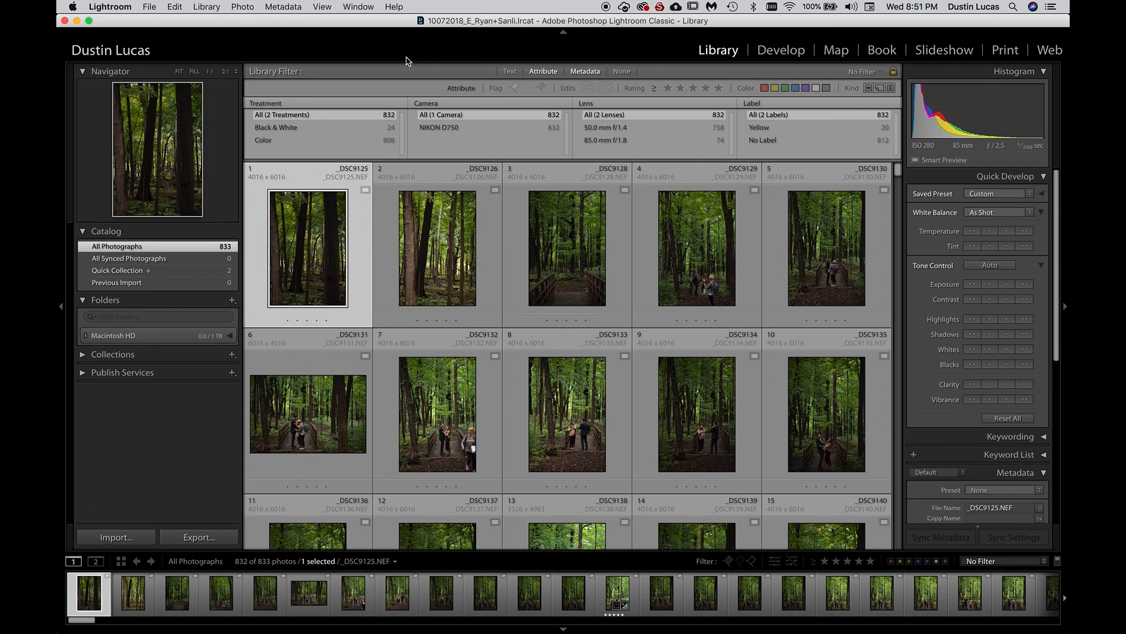
Open the first forest photo in Loupe view, browse forward and back through its neighbours to judge loading, and return to the grid.
double_click(326, 245)
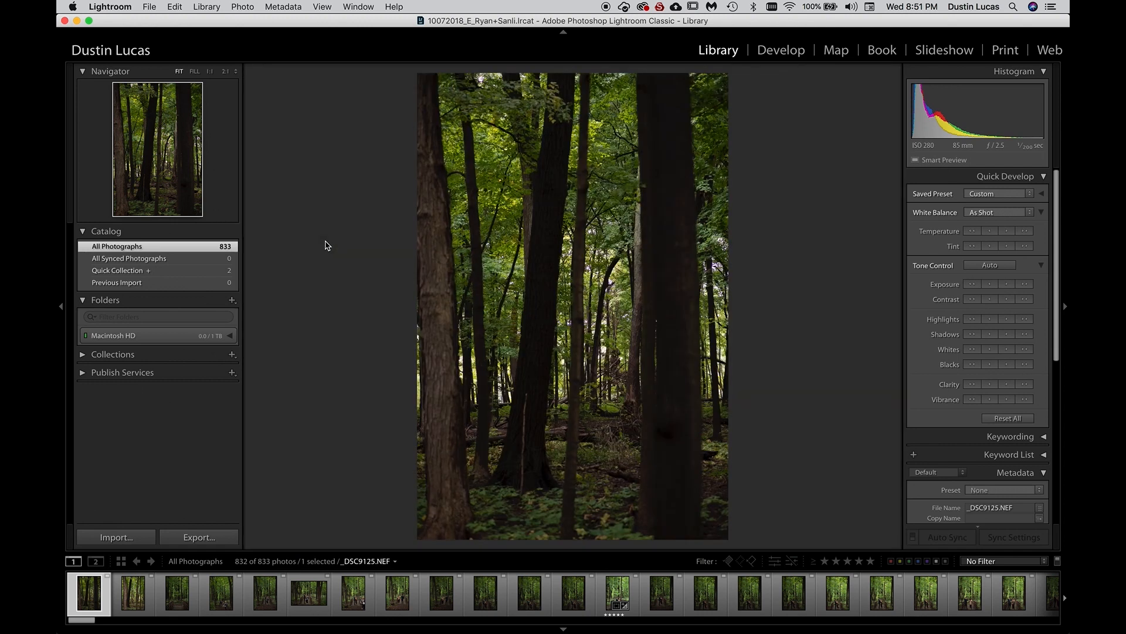
key("Right")
key("Right")
key("Right")
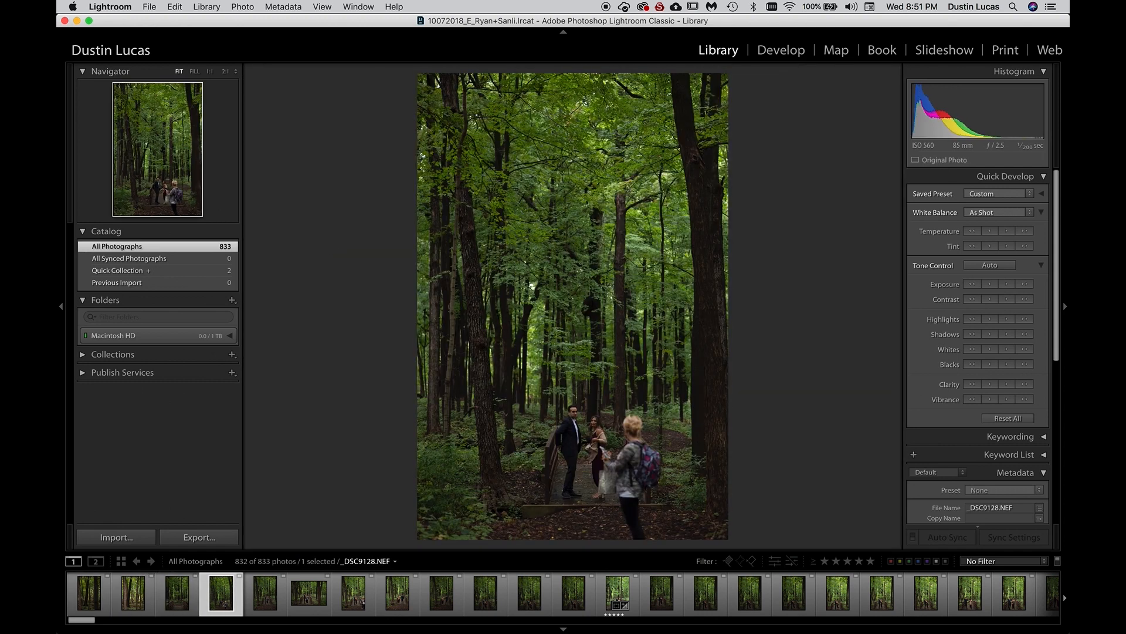
key("Right")
key("Right")
key("Right")
key("Right")
key("Right")
key("Right")
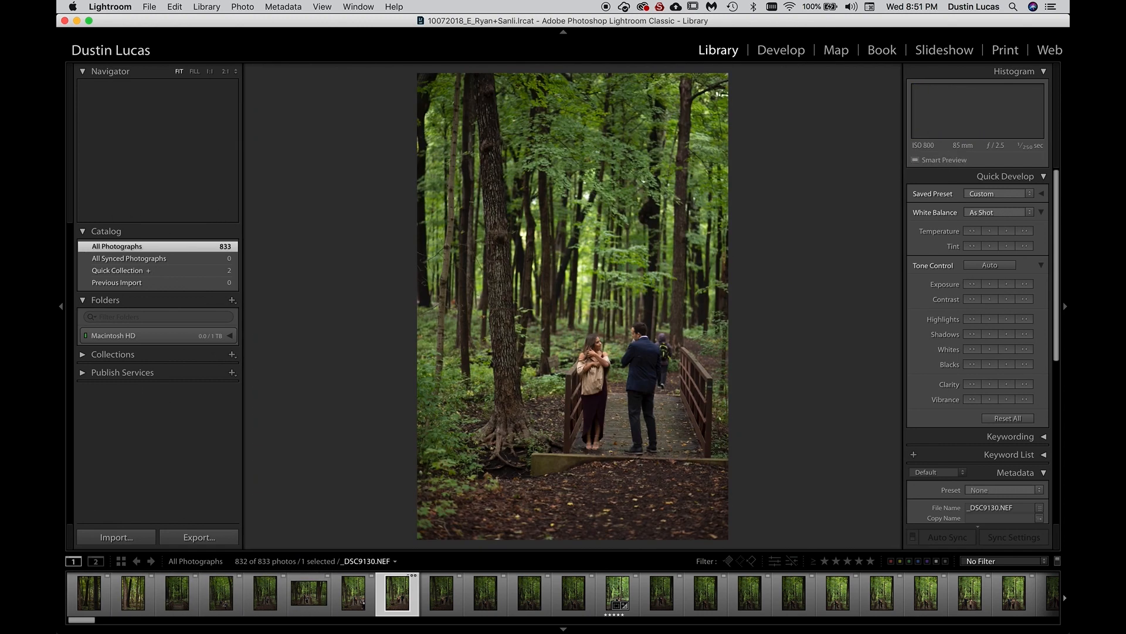
key("Left")
key("Left")
key("Left")
key("Left")
key("Left")
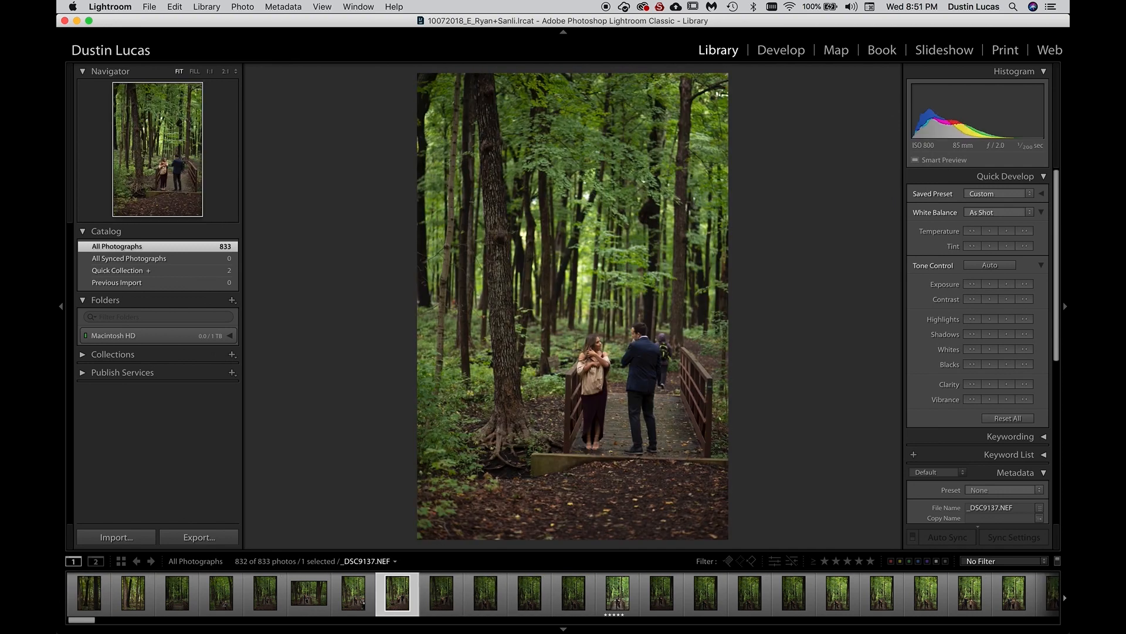
key("Left")
key("Left")
key("Left")
key("Left")
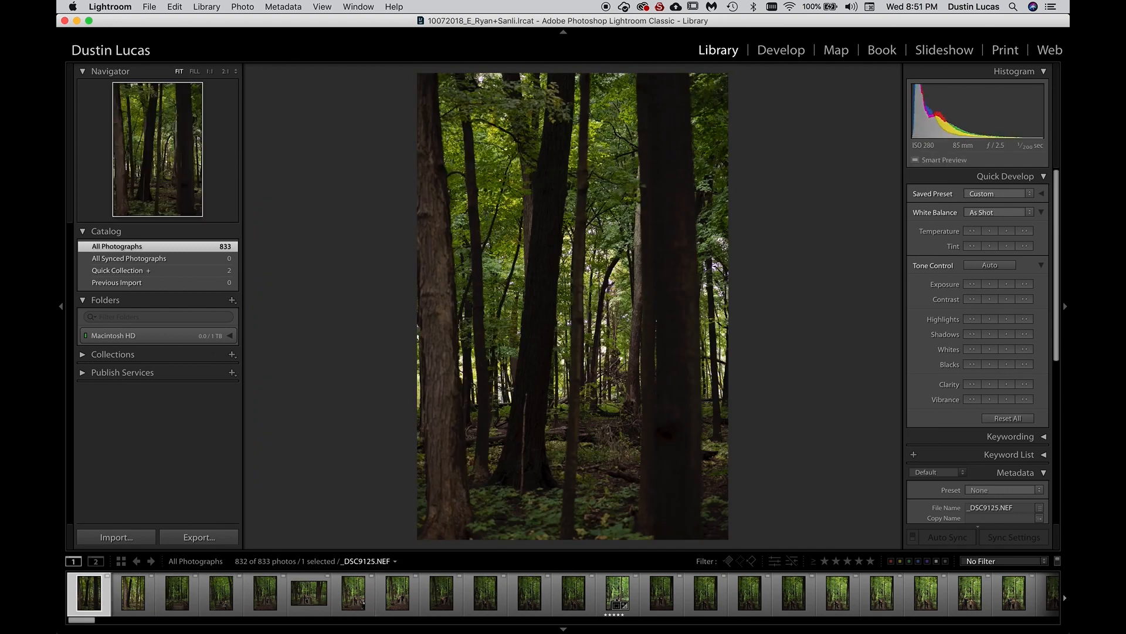
key("g")
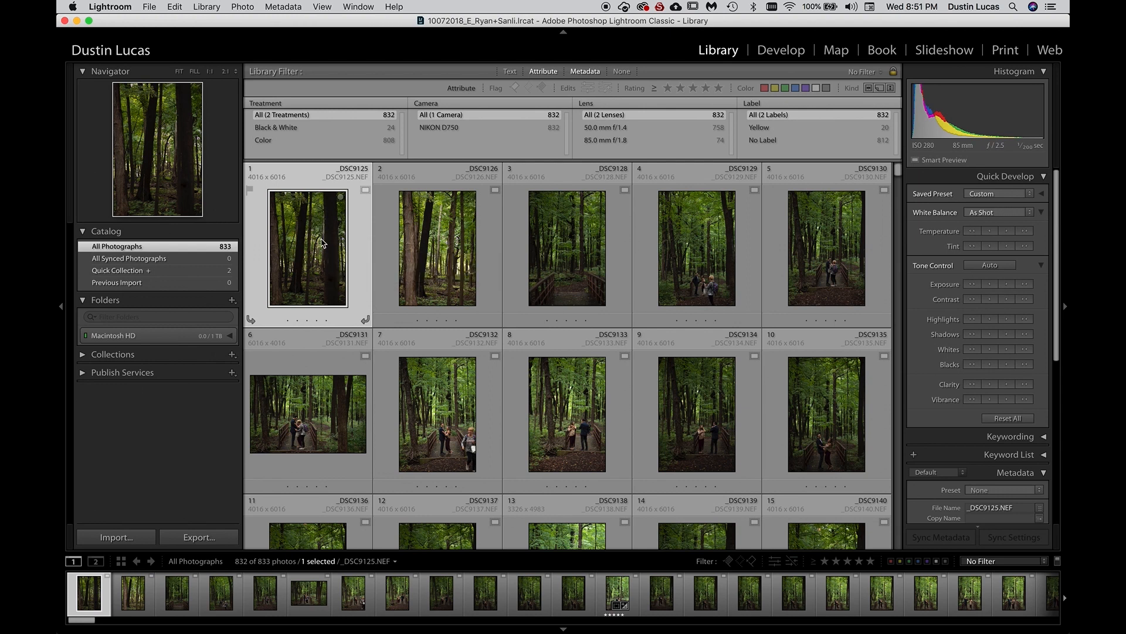
Select all photos in the catalog and build standard-sized previews for them.
key("super+a")
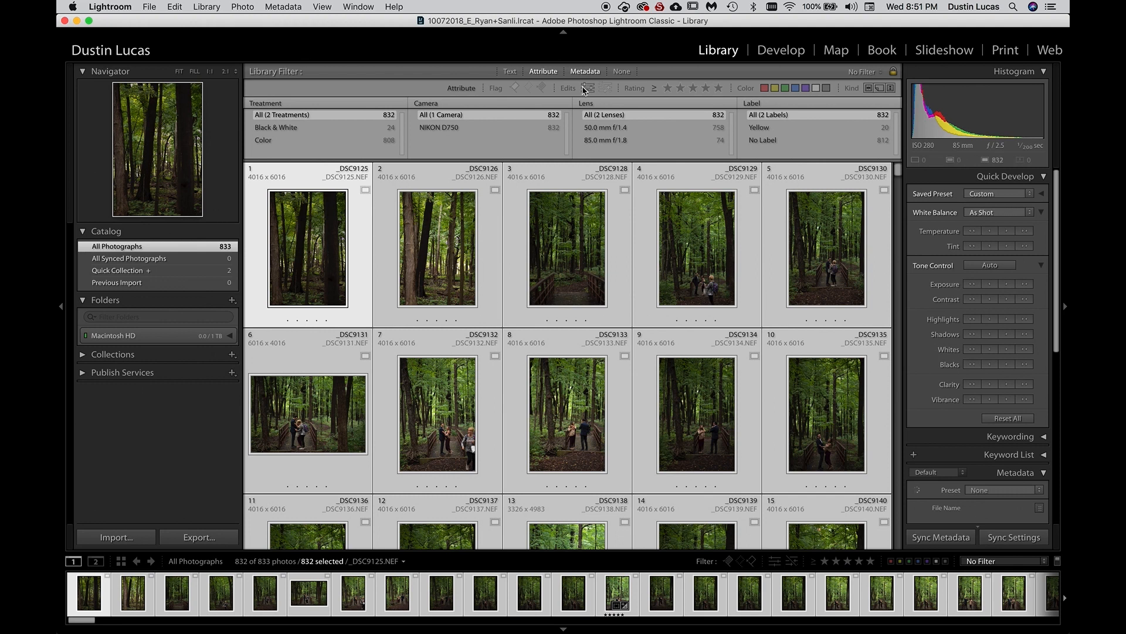
left_click(174, 6)
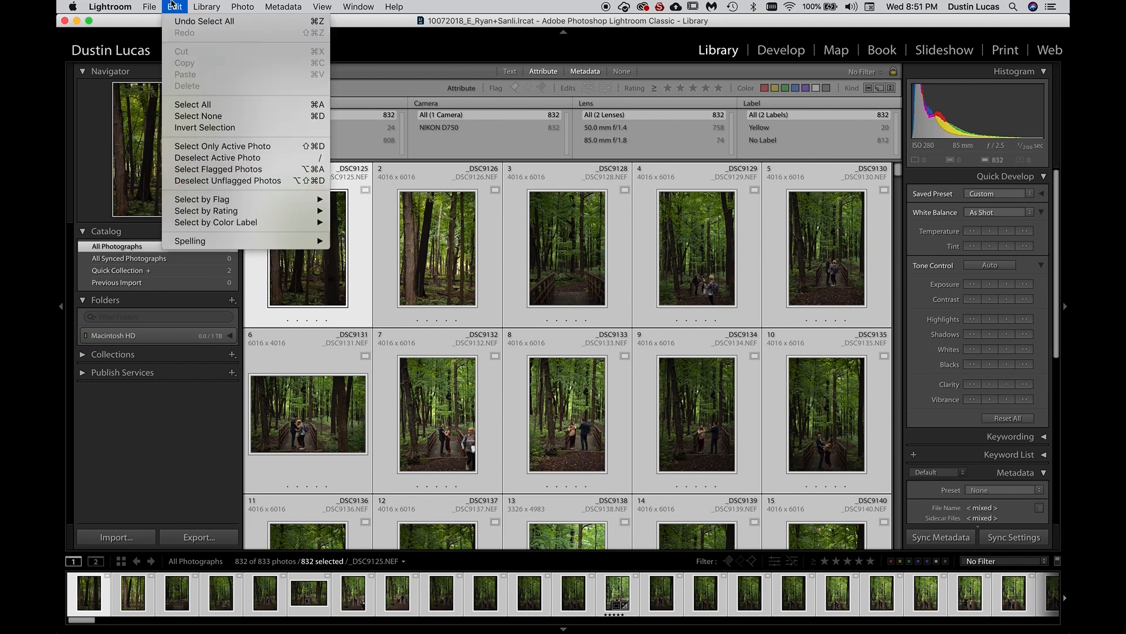
mouse_move(205, 8)
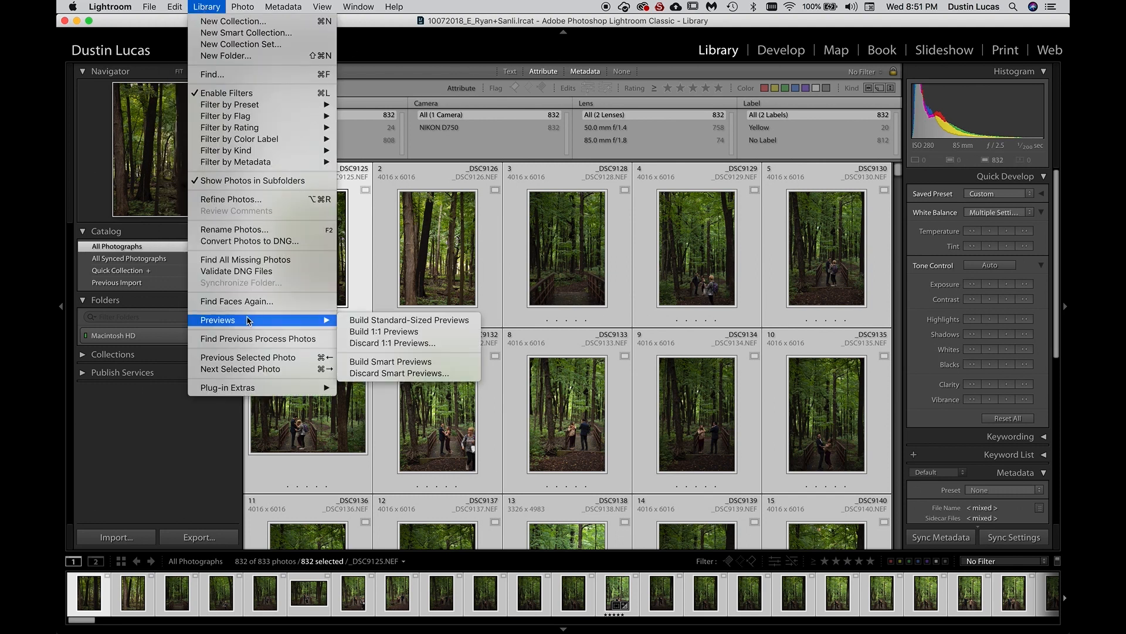
mouse_move(267, 321)
left_click(383, 321)
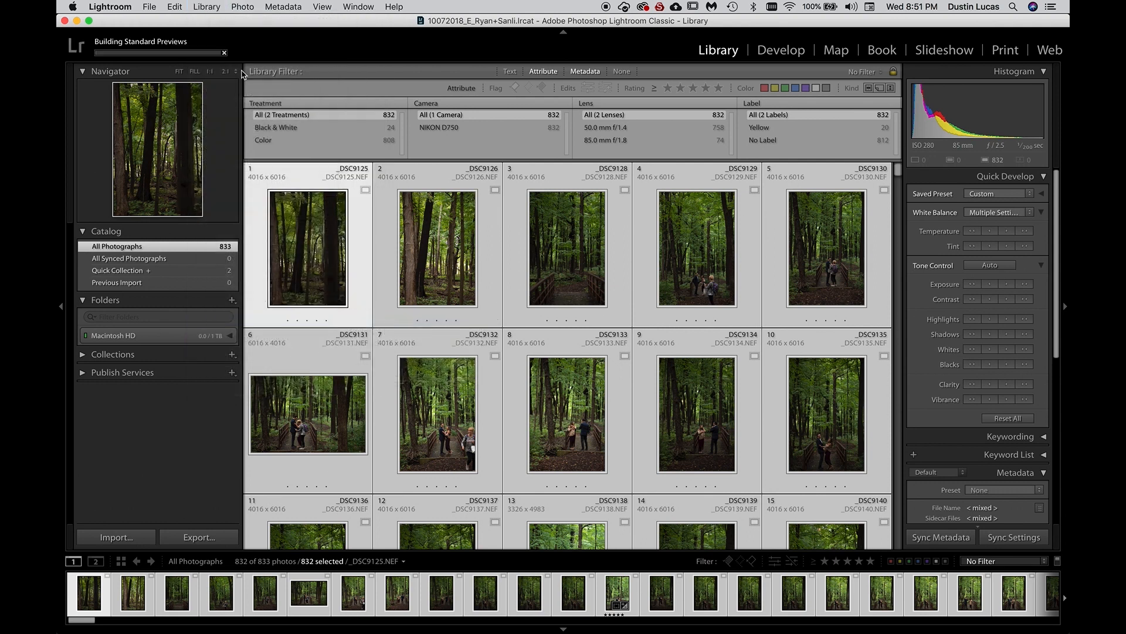
Check the progress of the standard preview build and cancel it.
left_click(183, 54)
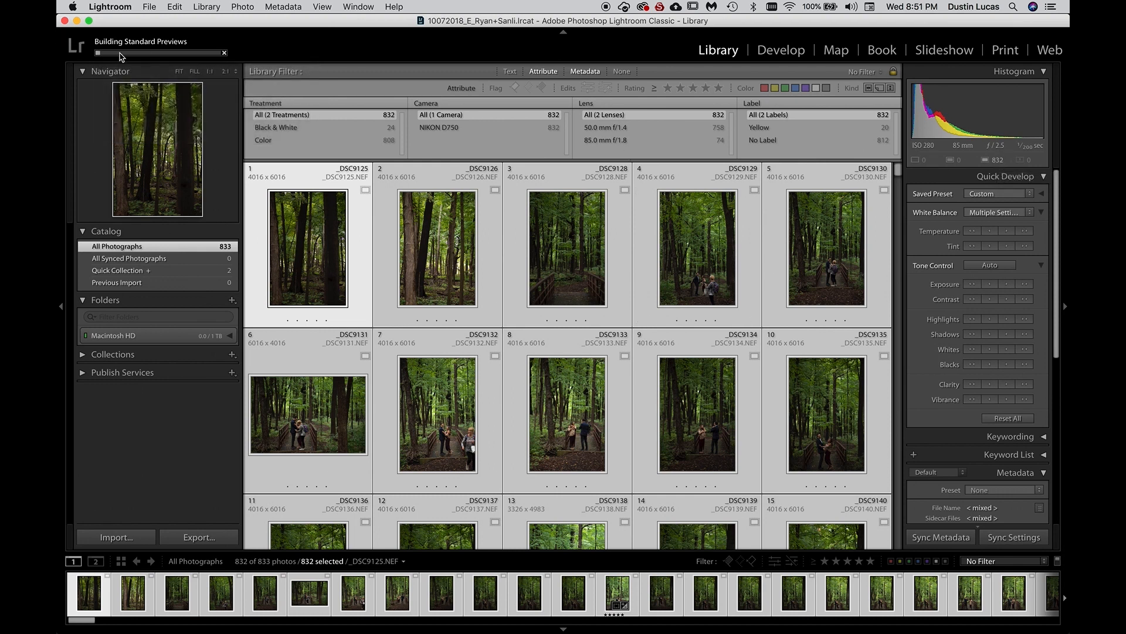
mouse_move(120, 56)
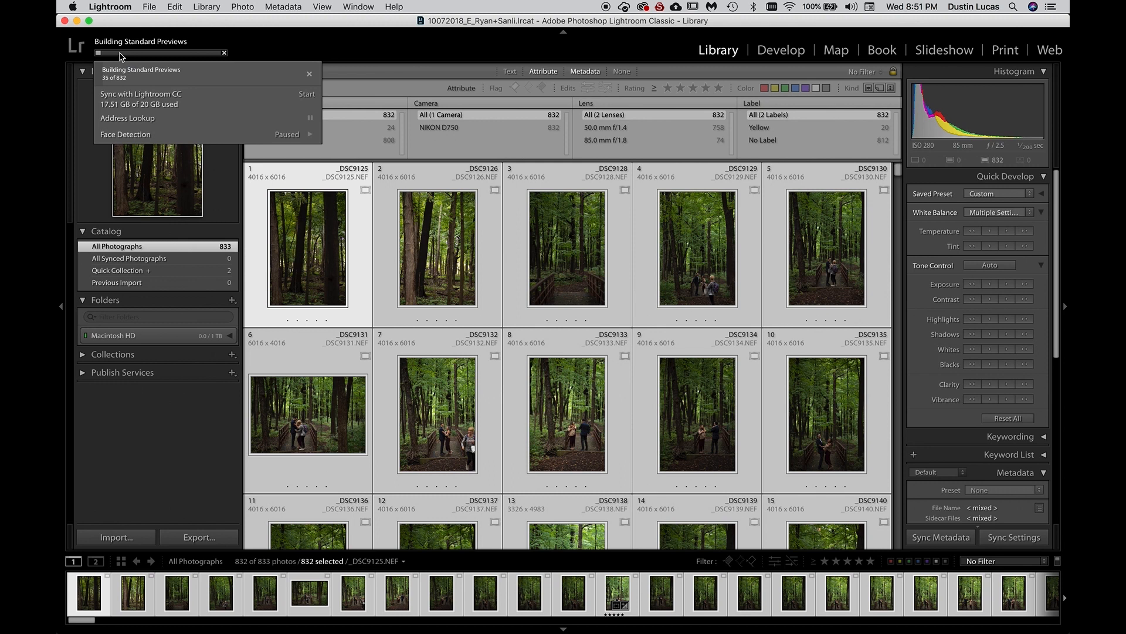
left_click(224, 53)
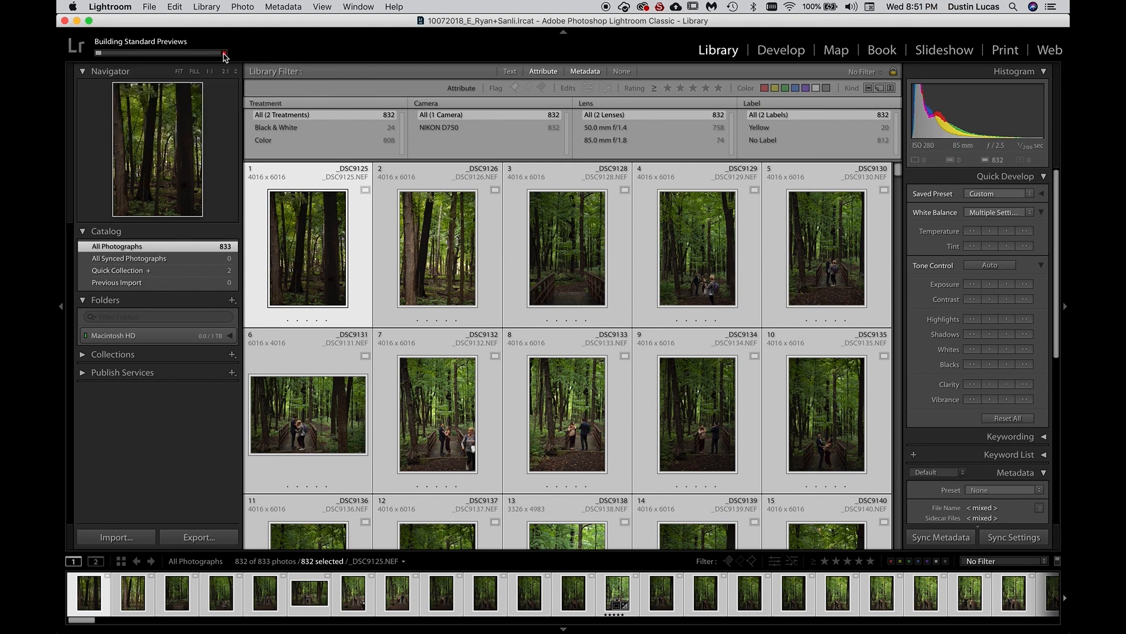
Open the first photo in Loupe view and browse forward to the couple on the bridge to examine how the previews load.
double_click(354, 249)
key("Right")
key("Right")
key("Right")
key("Right")
key("Right")
key("Right")
key("Right")
key("Right")
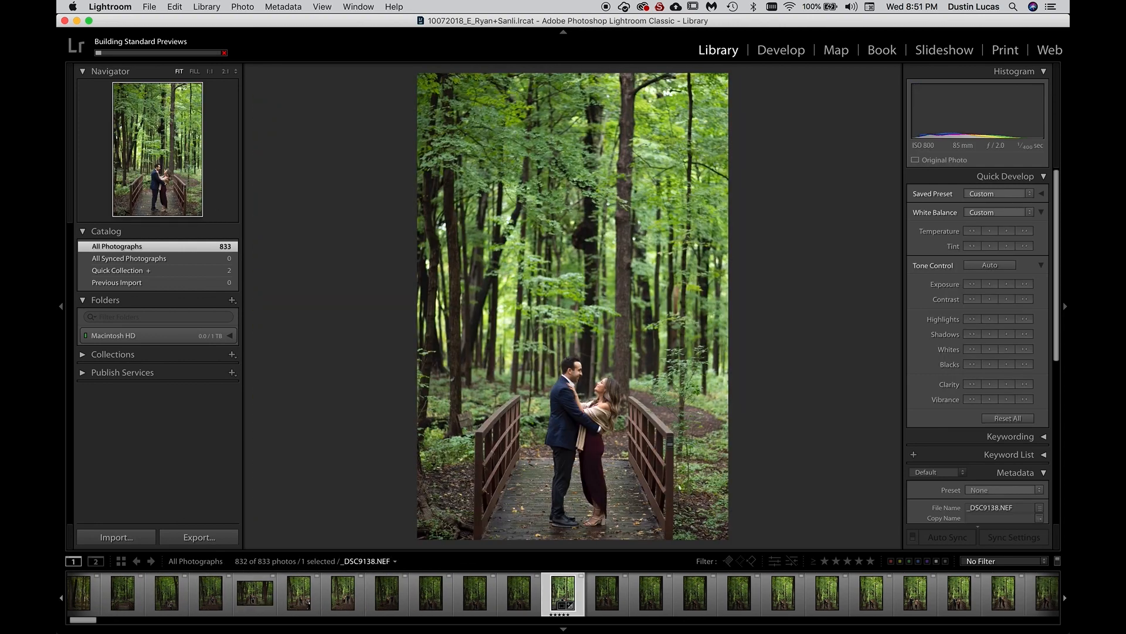
Hide all surrounding panels and browse through the couple's bridge photos at full window size, comparing neighbouring shots.
key("shift+Tab")
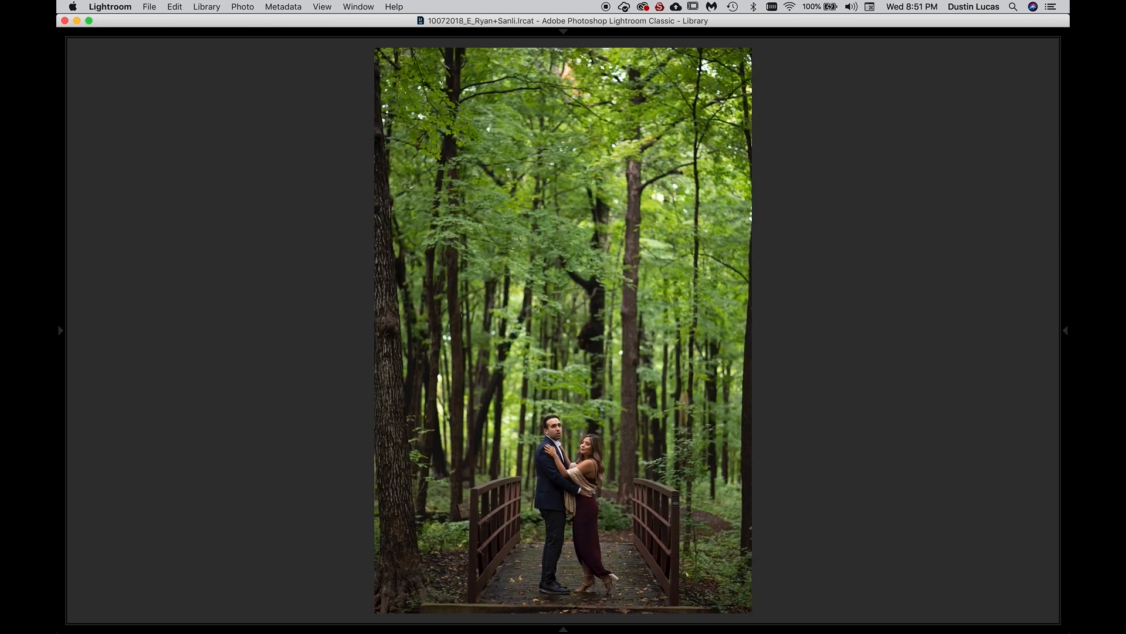
key("Right")
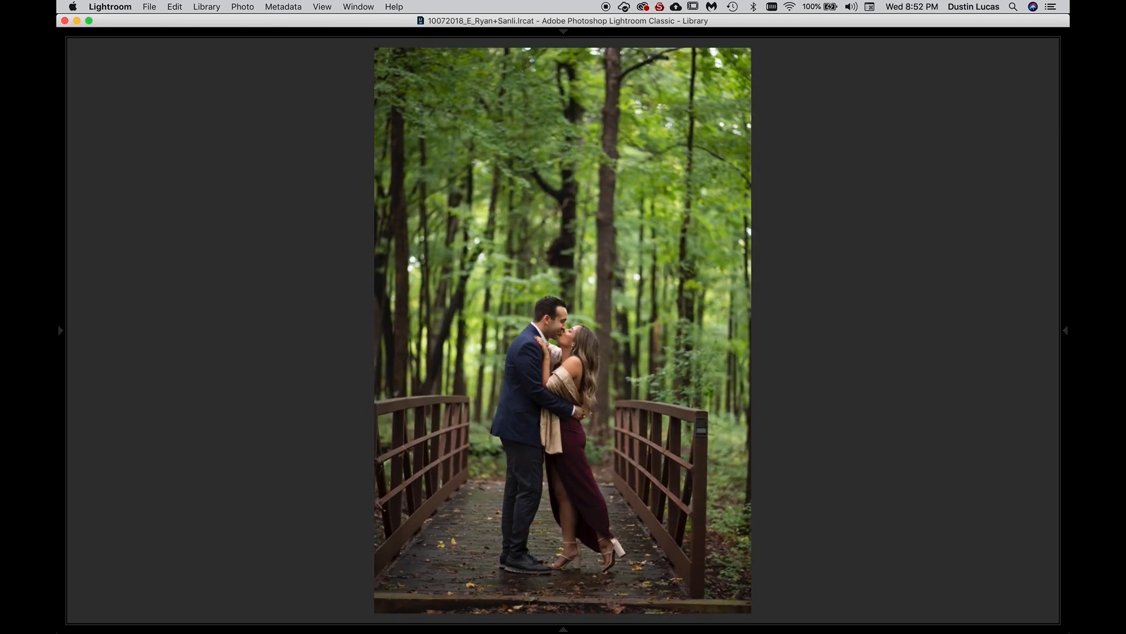
key("Right")
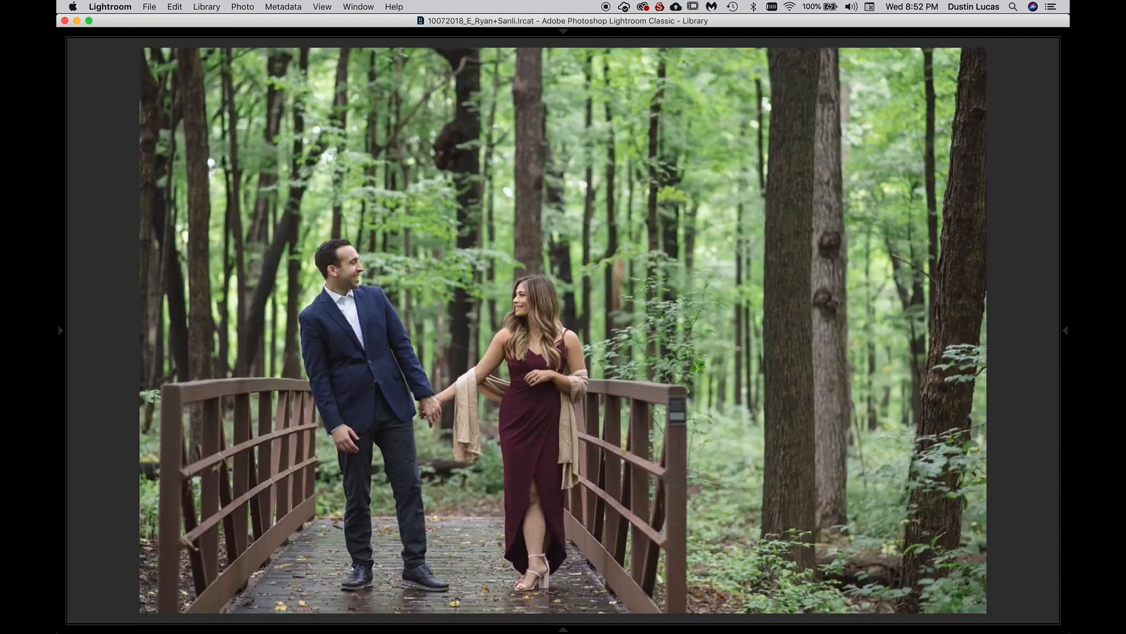
key("Right")
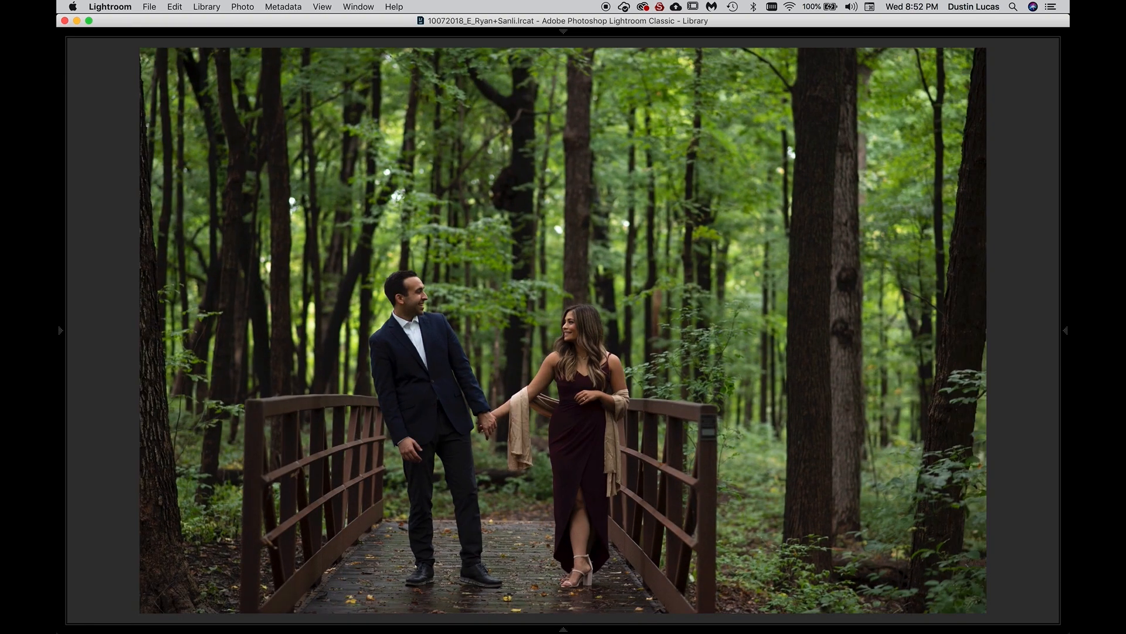
key("Right")
key("Right")
key("Right")
key("Right")
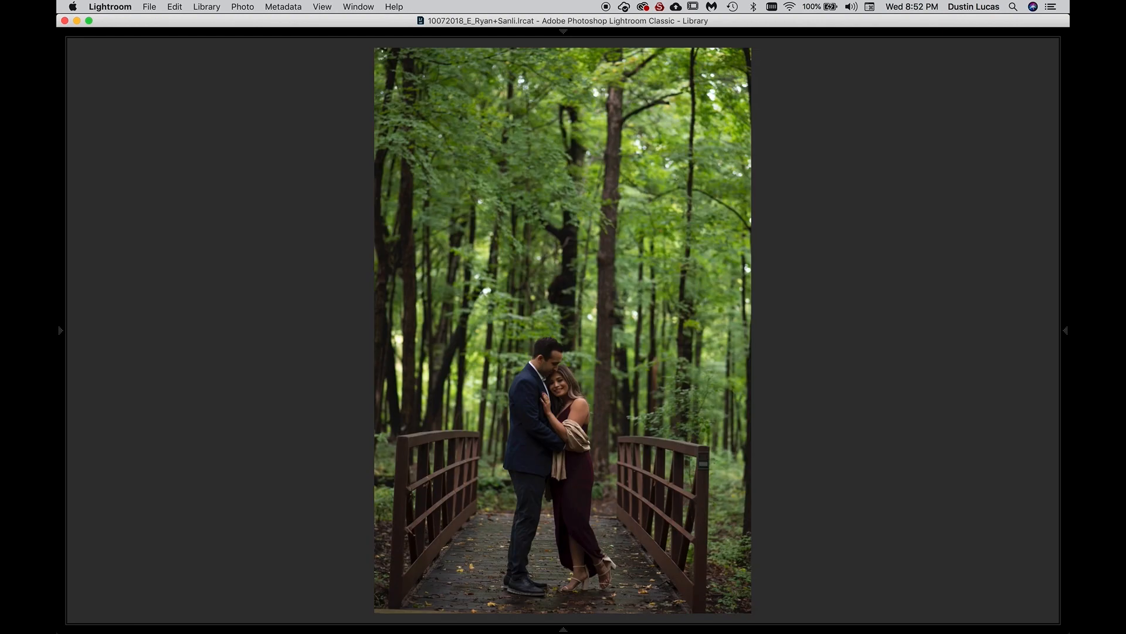
key("Right")
key("Right")
key("Right")
key("Right")
key("Right")
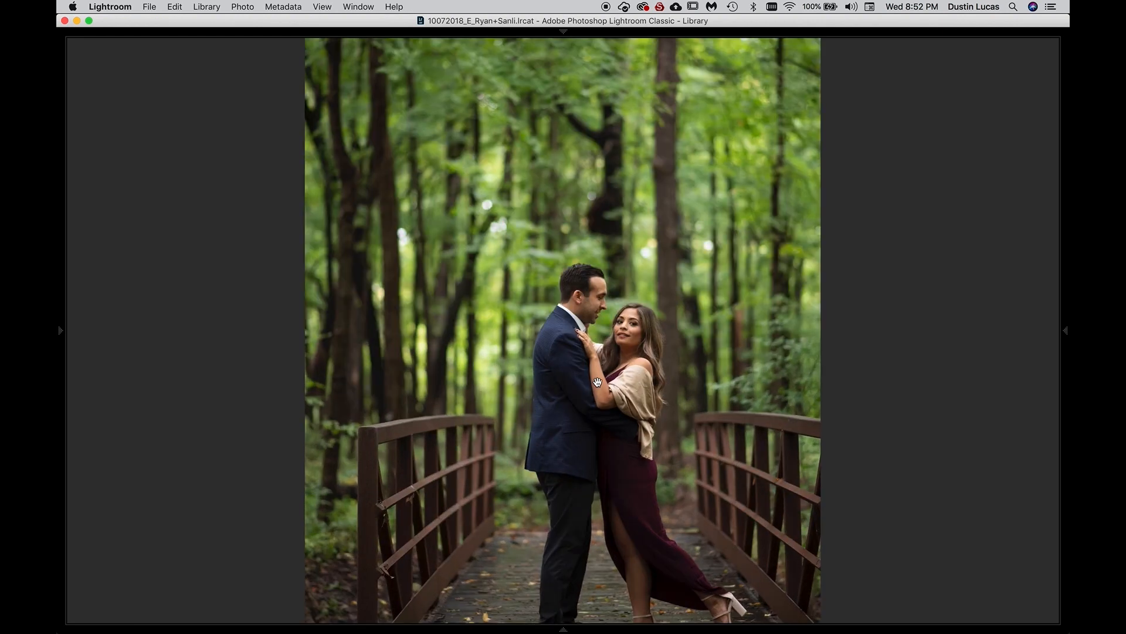
key("Right")
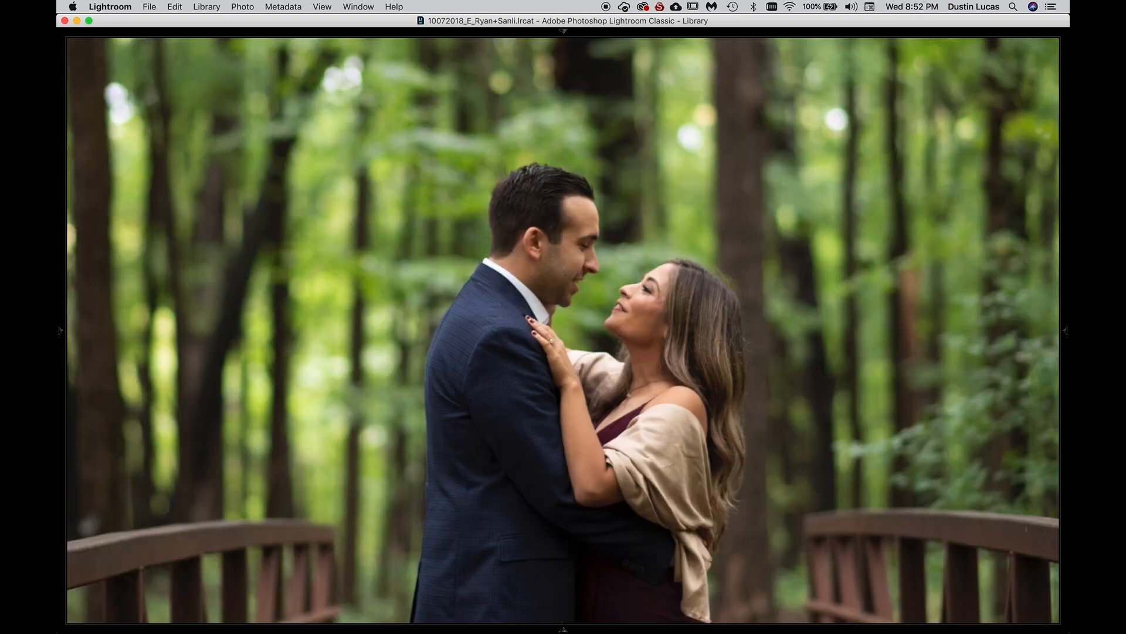
key("Left")
key("Left")
key("Right")
key("Right")
key("Right")
key("Right")
key("Left")
key("Right")
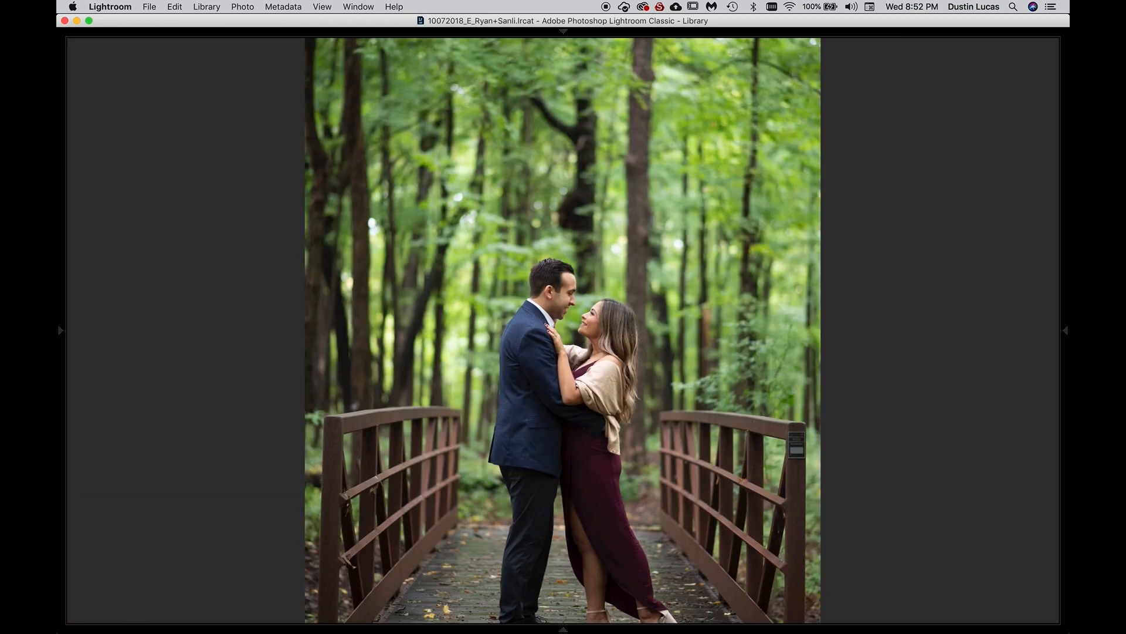
key("Right")
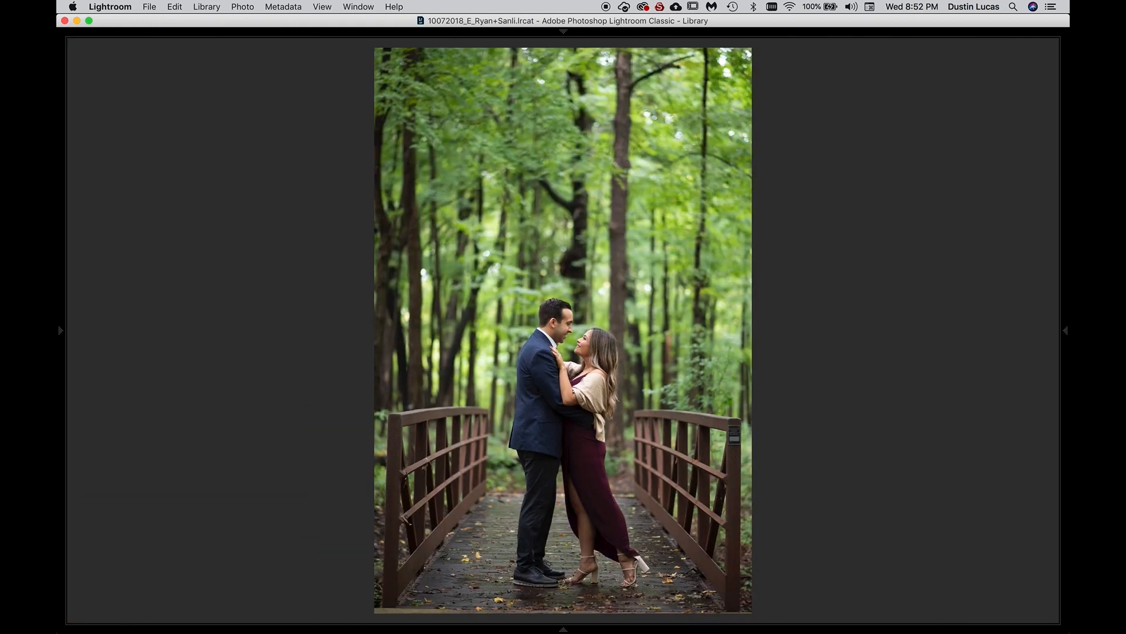
Return to the photo grid, open the first photo in Loupe view and black out everything around it with Lights Out.
key("g")
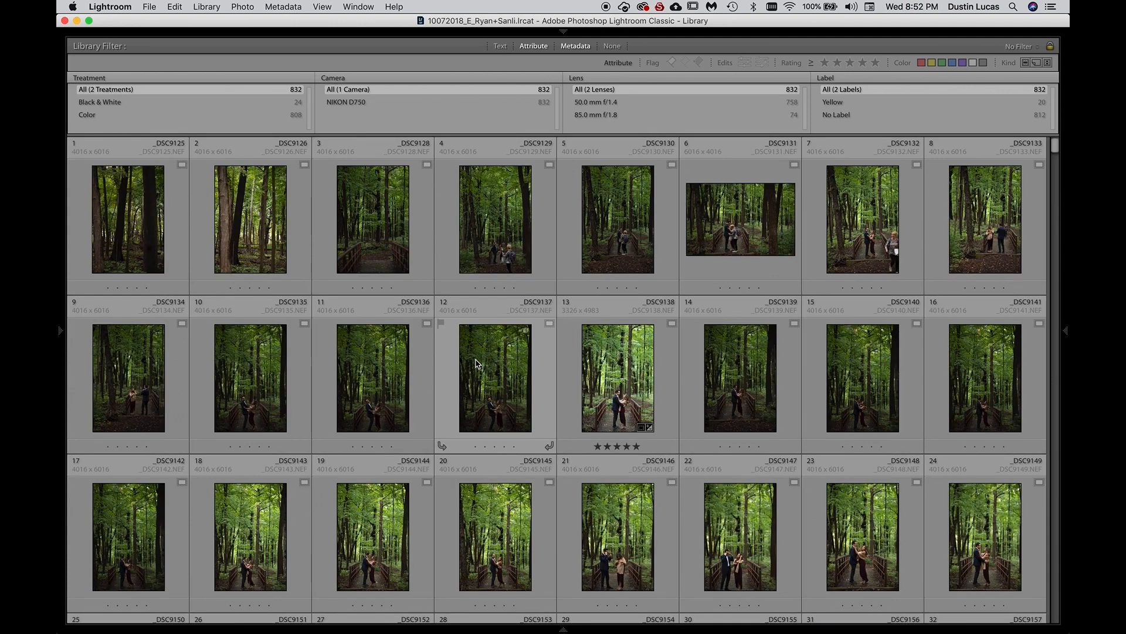
double_click(140, 195)
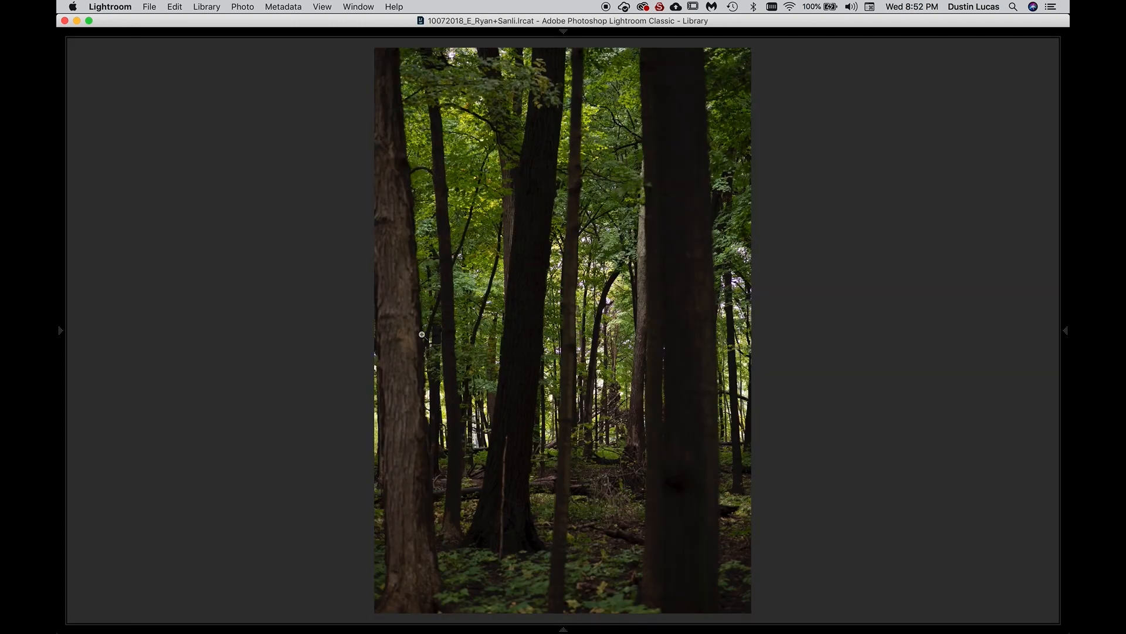
key("g")
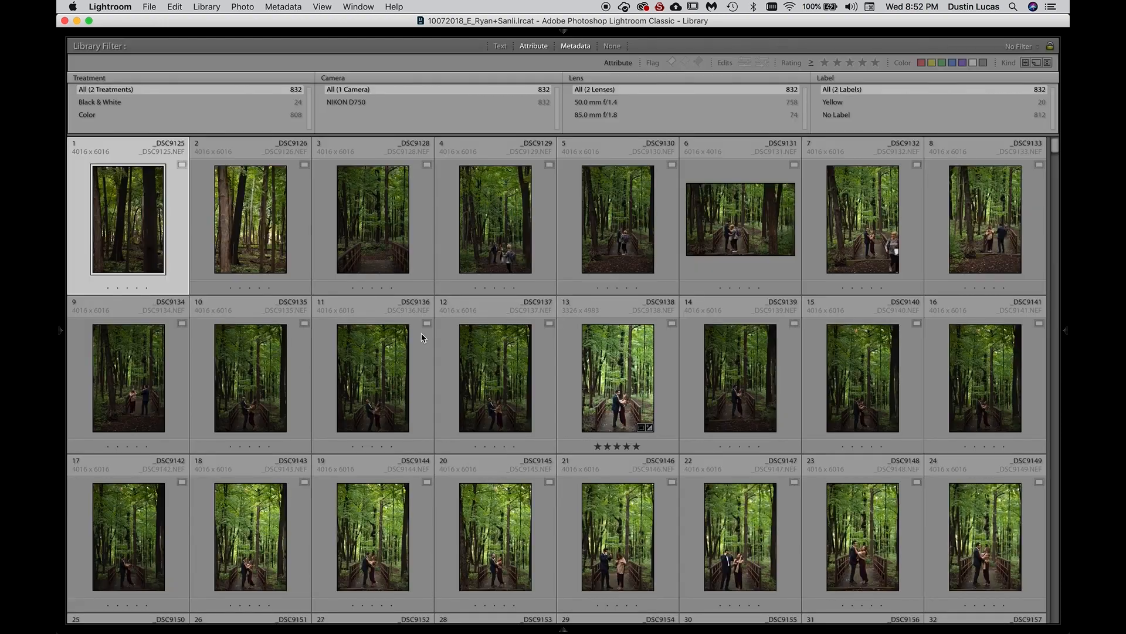
double_click(163, 207)
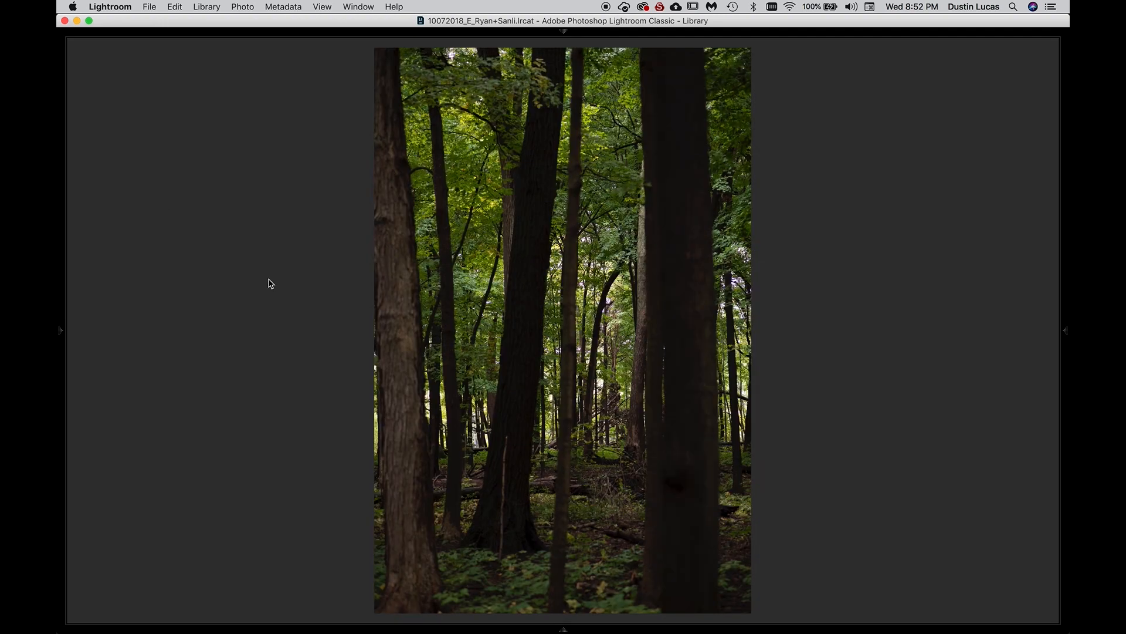
key("l")
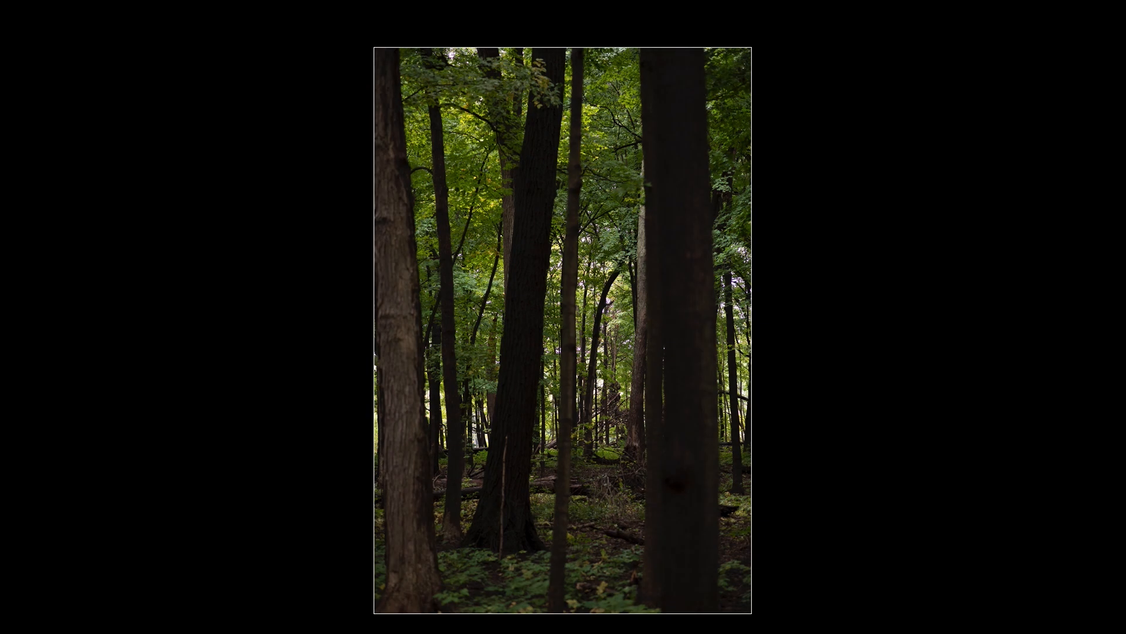
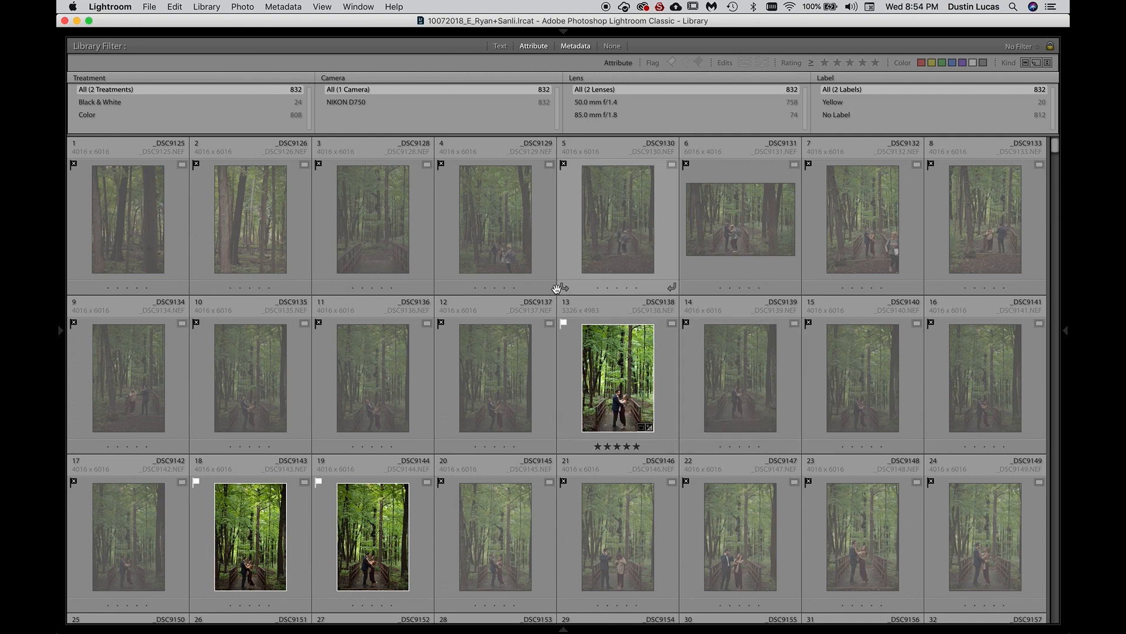
Look through the flagged photos in the grid and undo the flag changes one after another back to the first photo.
scroll(518, 399, "down", 10)
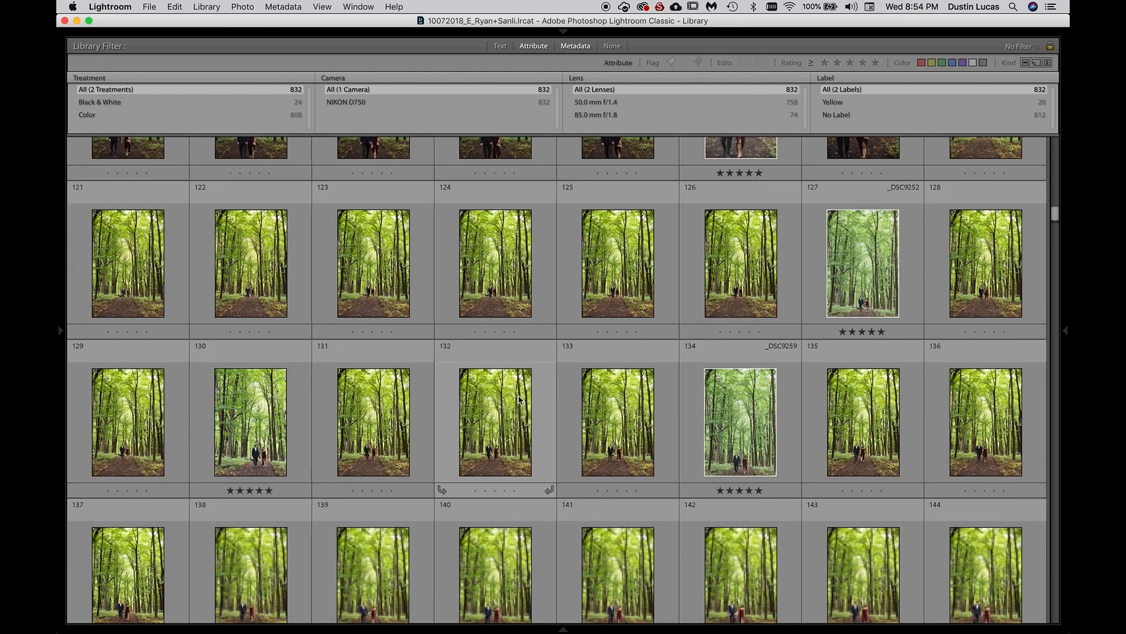
scroll(519, 400, "down", 20)
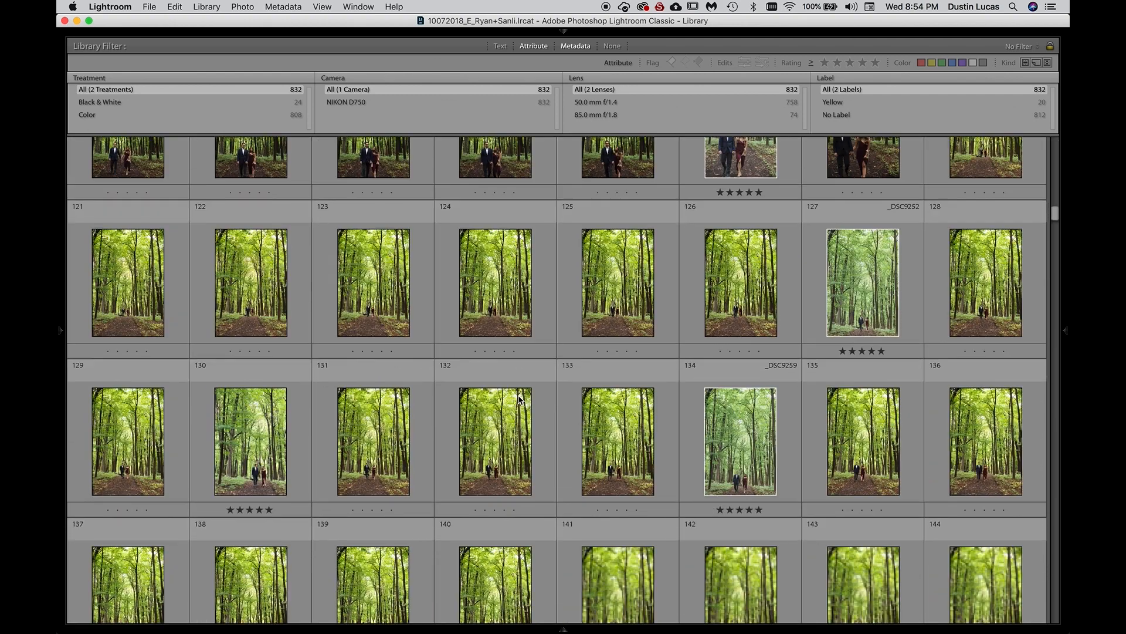
scroll(783, 318, "up", 20)
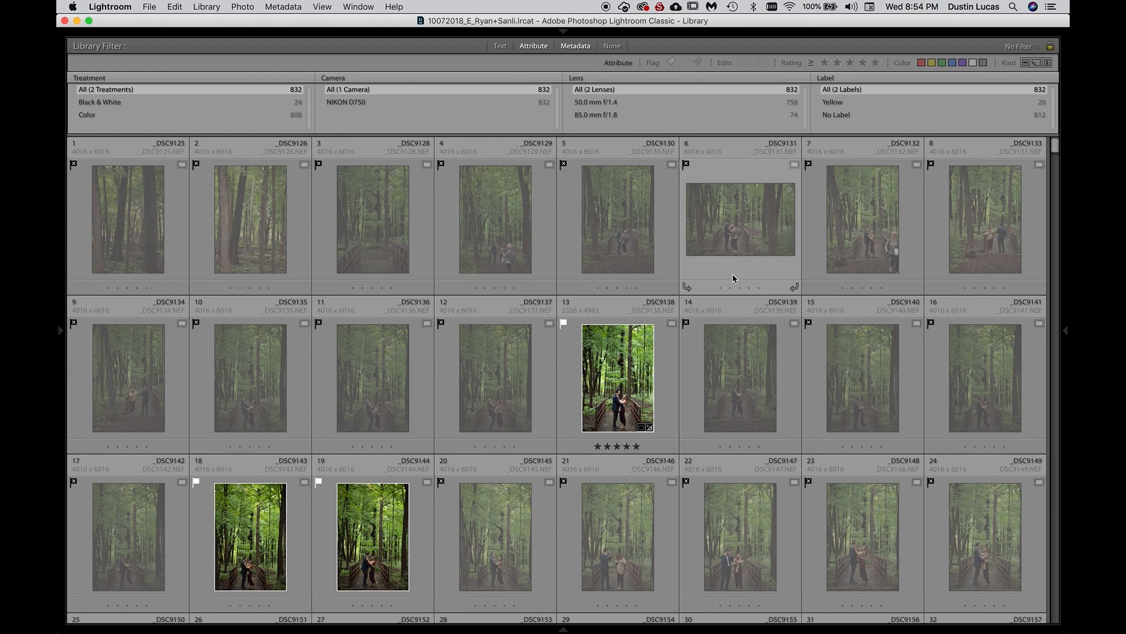
scroll(581, 322, "down", 5)
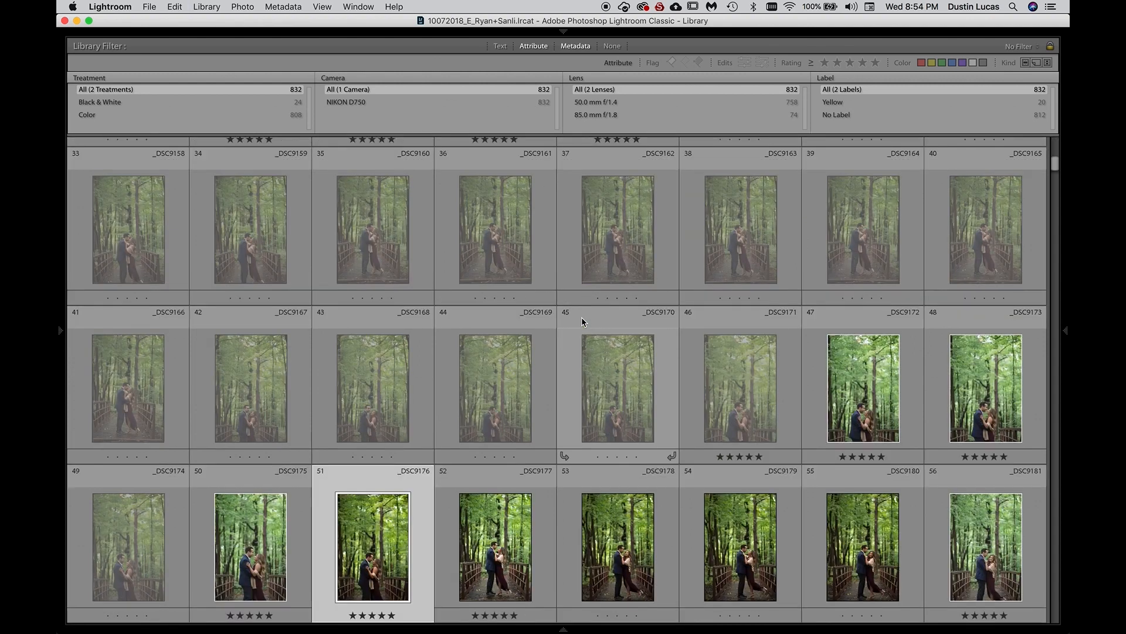
key("super+z")
key("super+z")
key("super+z")
key("super+z")
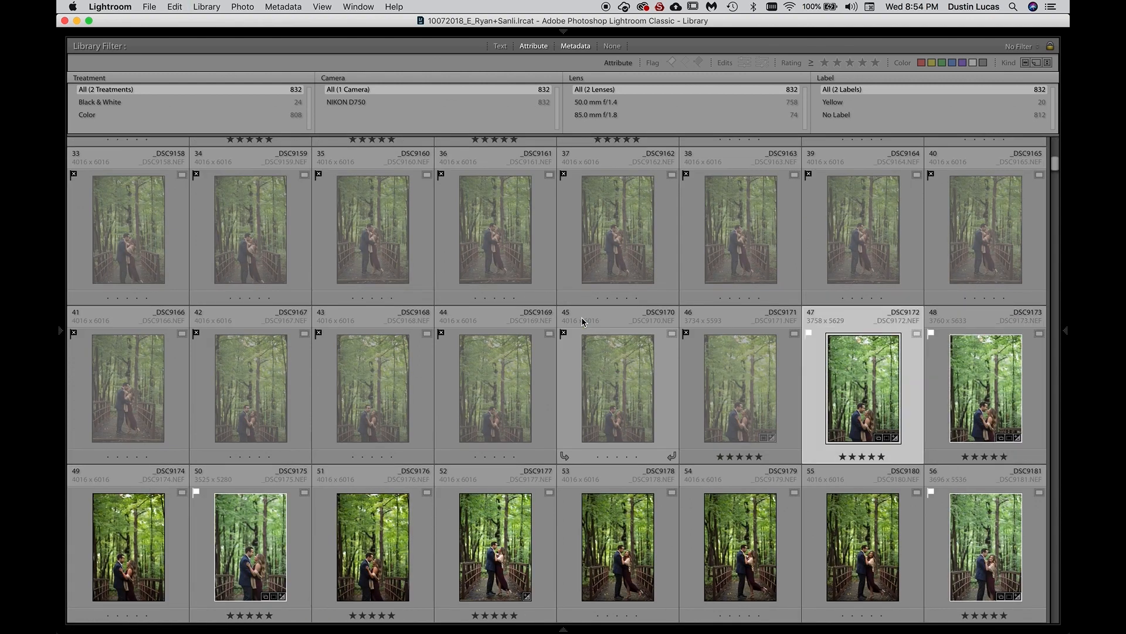
key("super+z")
key("super+z")
key("super+z")
key("super+z")
key("super+z")
key("super+z")
key("super+z")
key("super+z")
key("super+z")
key("super+z")
key("super+z")
key("super+z")
key("super+z")
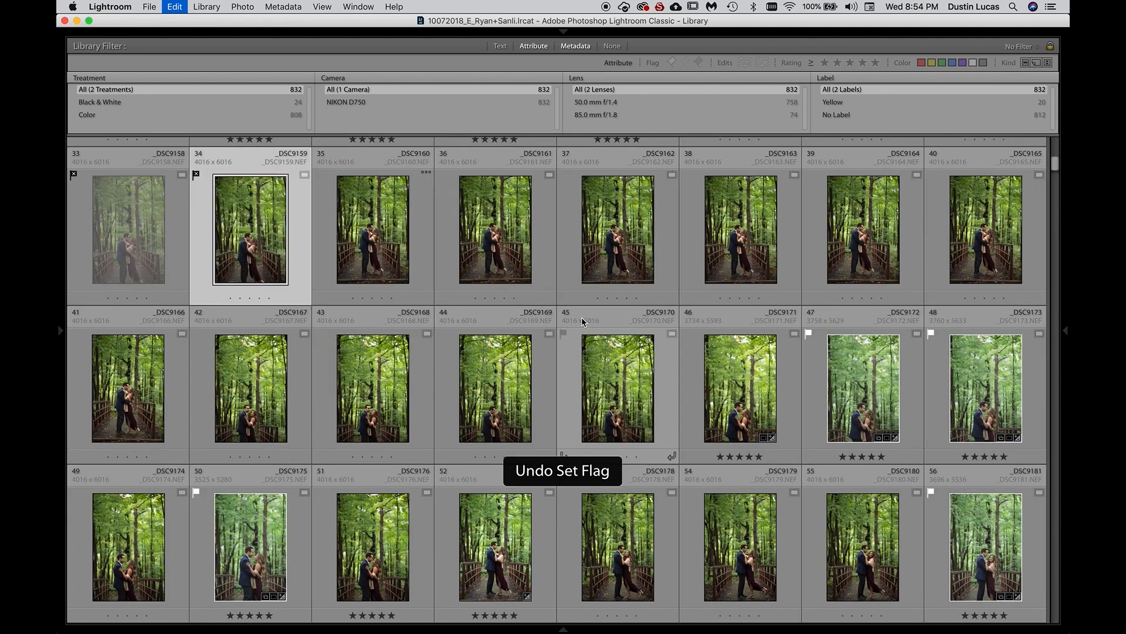
key("super+z")
key("super+z")
key("super+z")
key("super+z")
key("super+z")
key("super+z")
key("super+z")
key("super+z")
key("super+z")
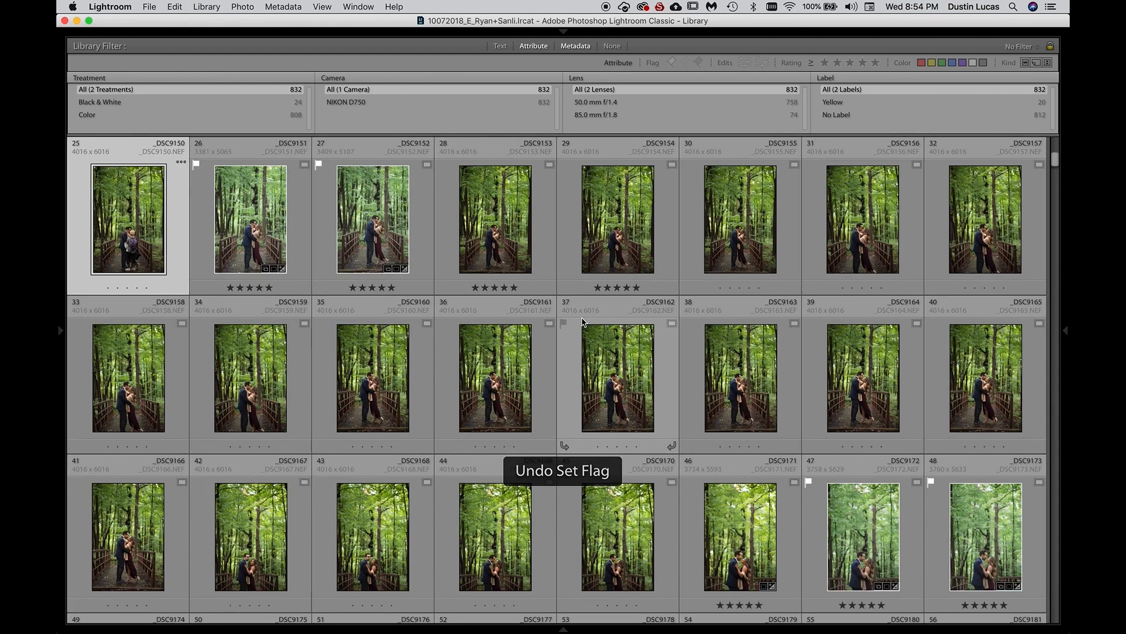
key("super+z")
key("super+z")
key("super+z")
key("super+z")
key("super+z")
key("super+z")
key("super+z")
key("super+z")
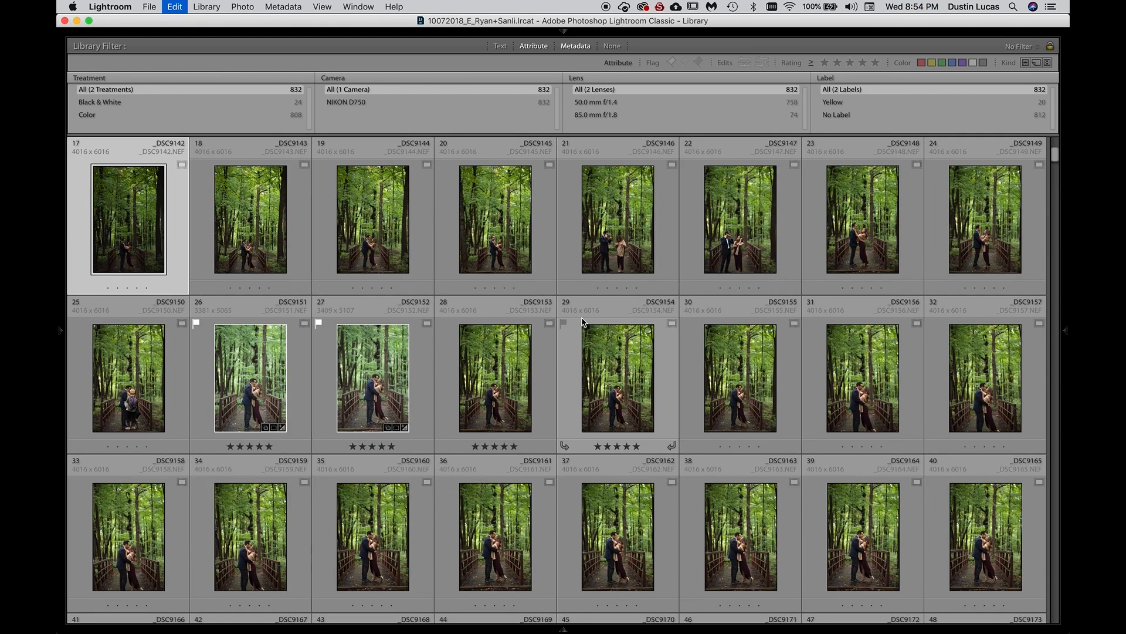
key("super+z")
key("super+z")
key("super+z")
key("super+z")
key("super+z")
key("super+z")
key("super+z")
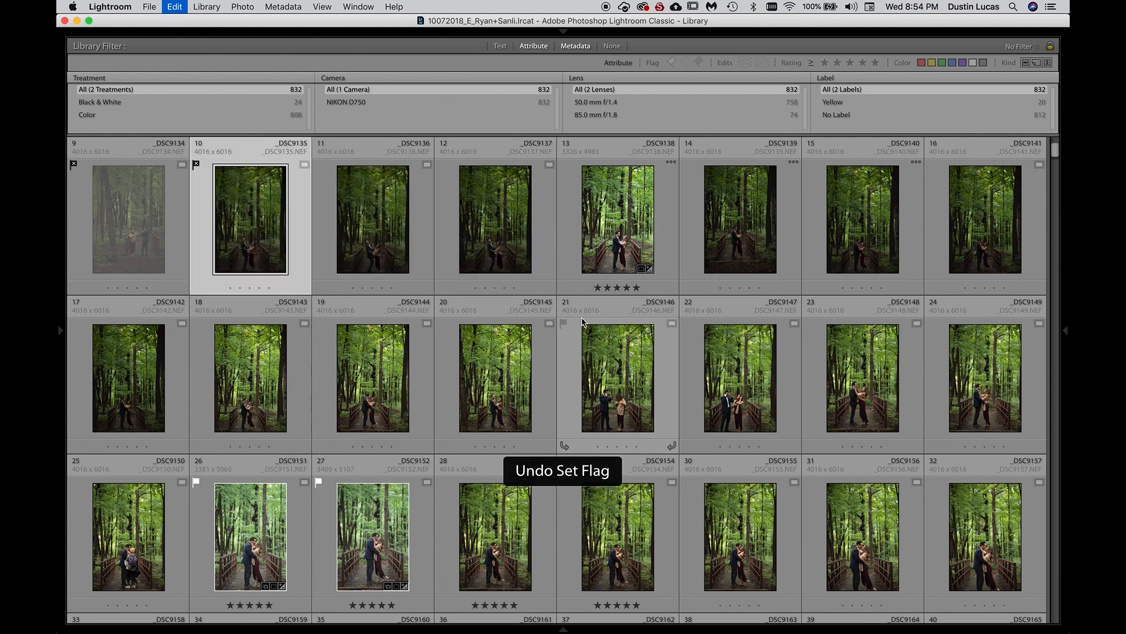
key("super+z")
key("super+z")
key("super+z")
key("super+z")
key("super+z")
key("super+z")
key("super+z")
key("super+z")
key("super+z")
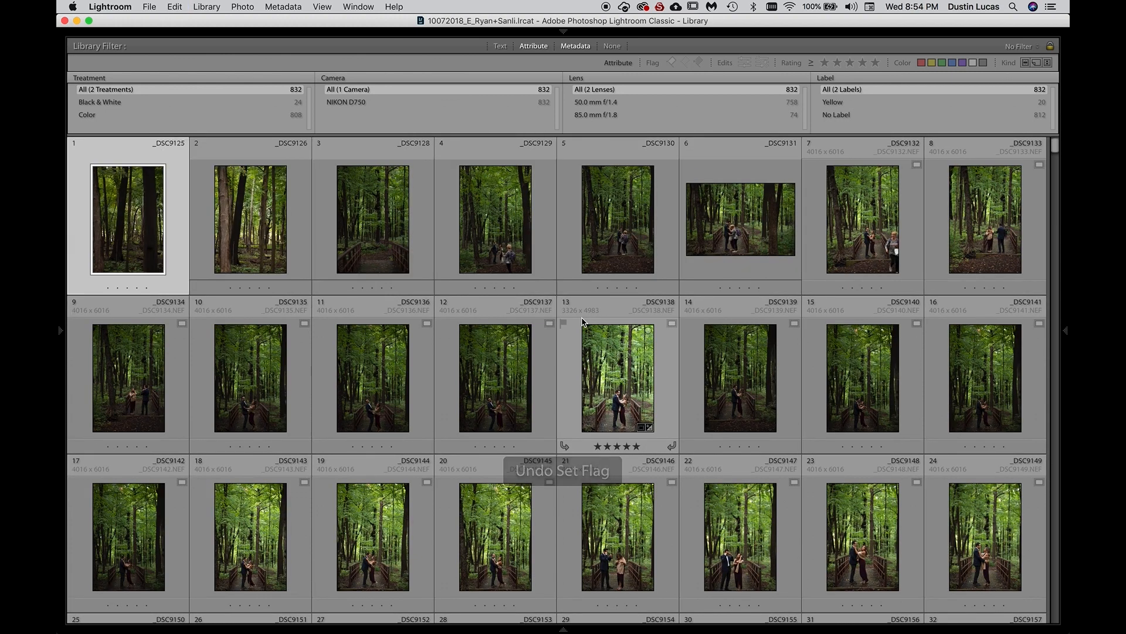
Filter the grid to unflagged five-star photos, flag them all as picks, and clear the rating and flag filters.
left_click(685, 63)
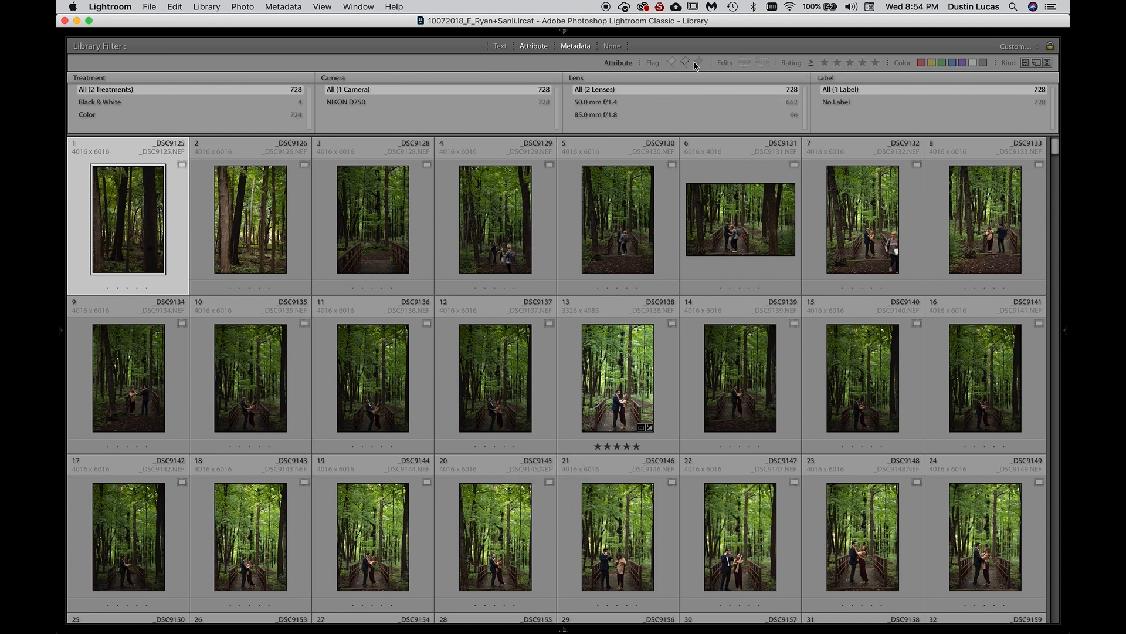
left_click(876, 63)
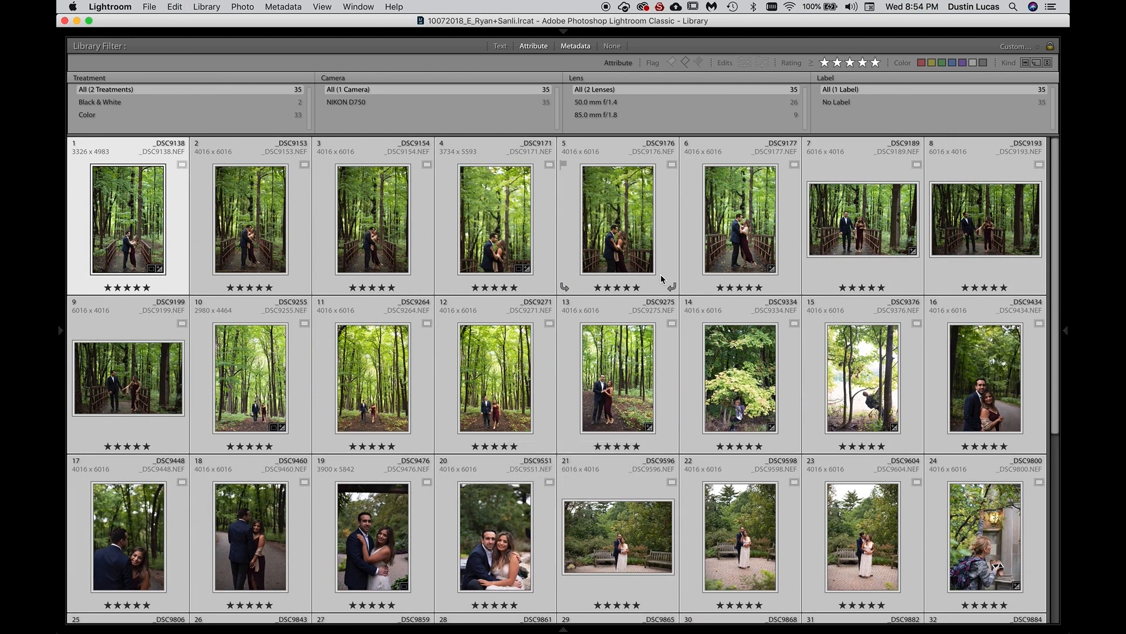
key("p")
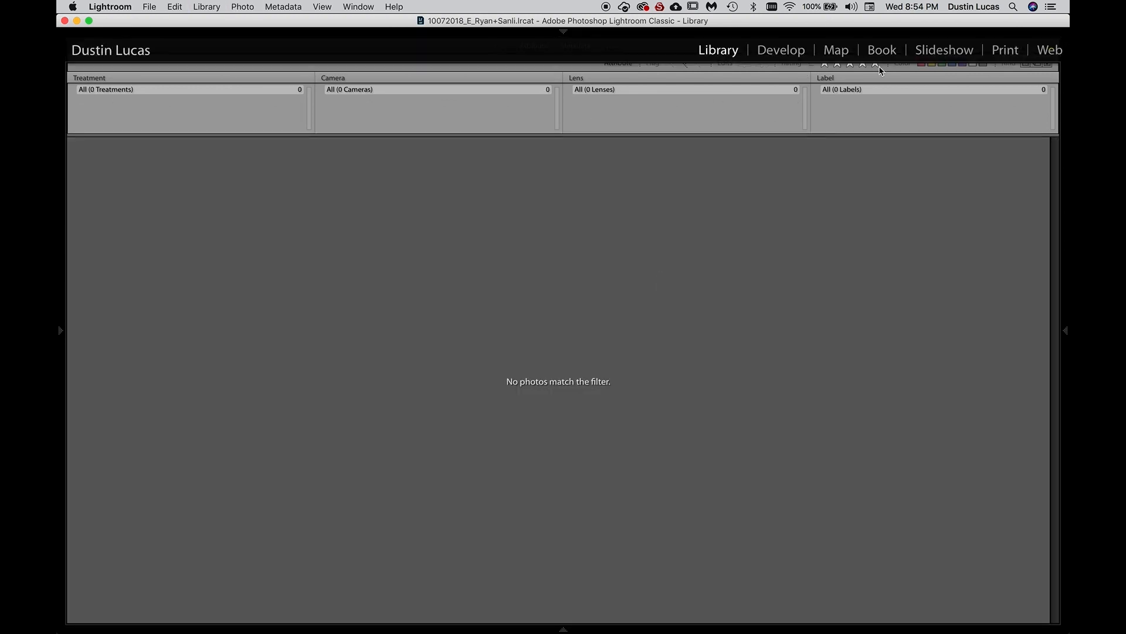
left_click(875, 62)
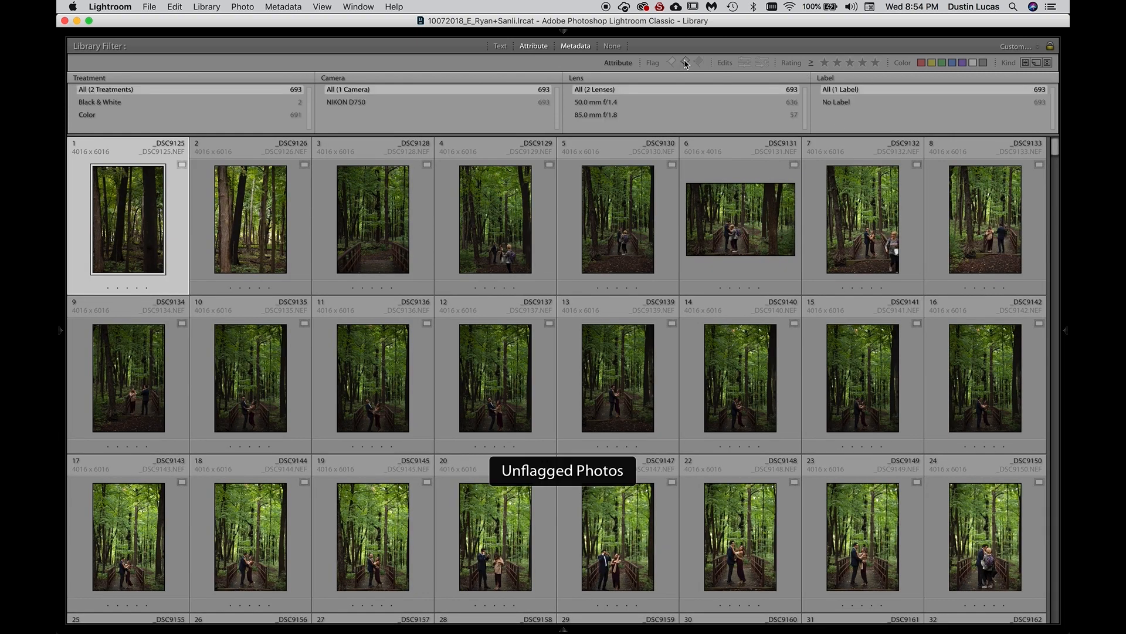
left_click(685, 62)
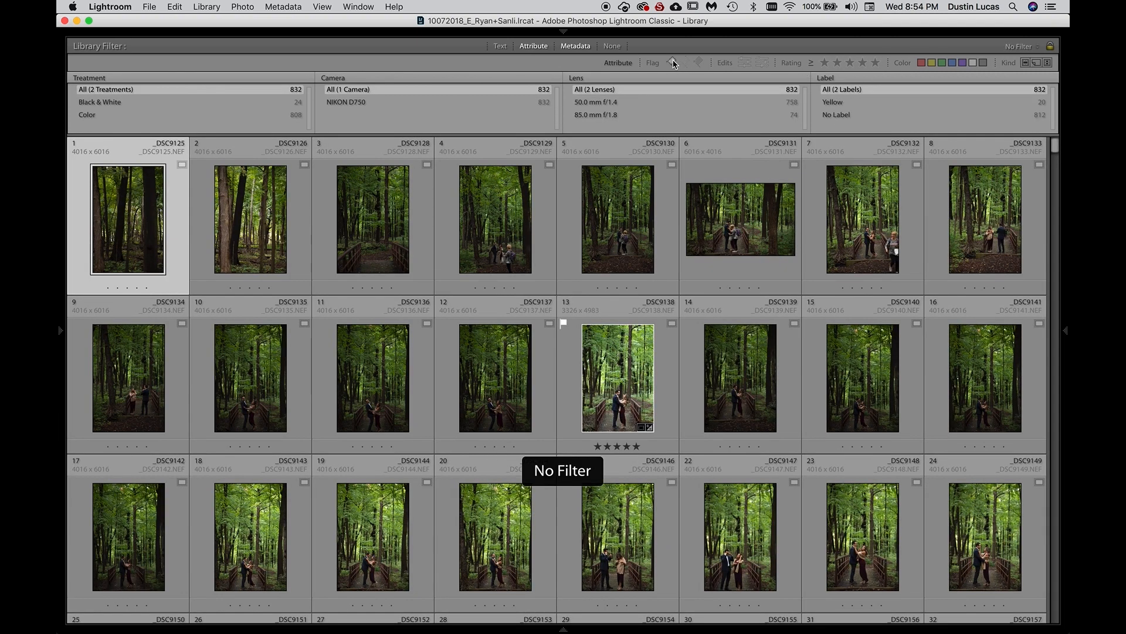
Select all photos, filter the grid to only the unflagged ones, and mark them all as rejected.
left_click(672, 63)
left_click(687, 62)
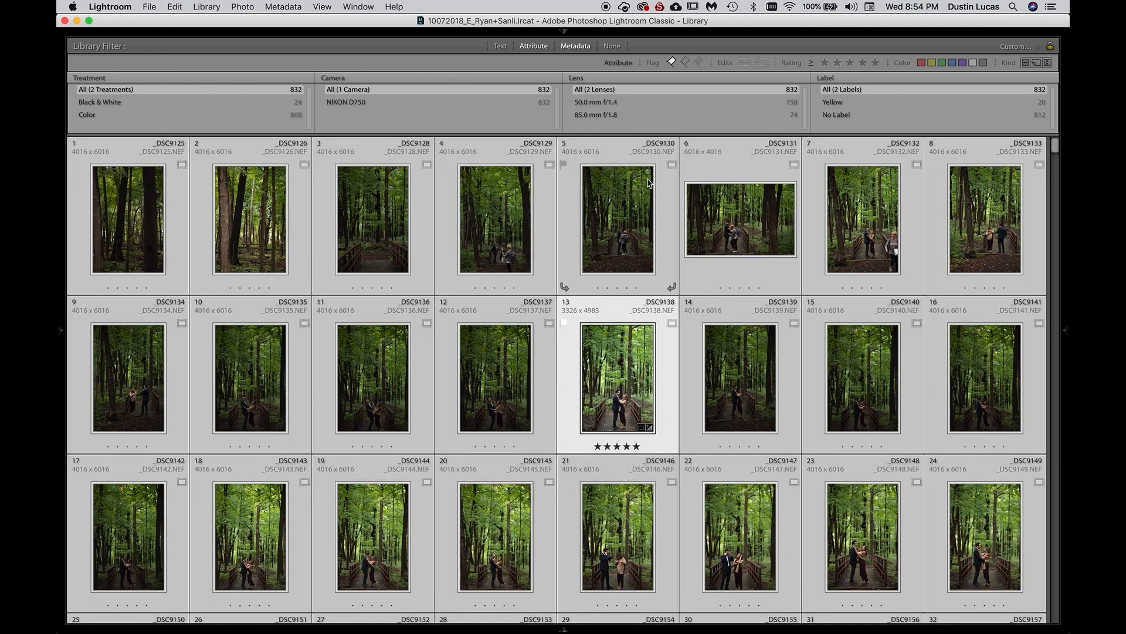
left_click(686, 63)
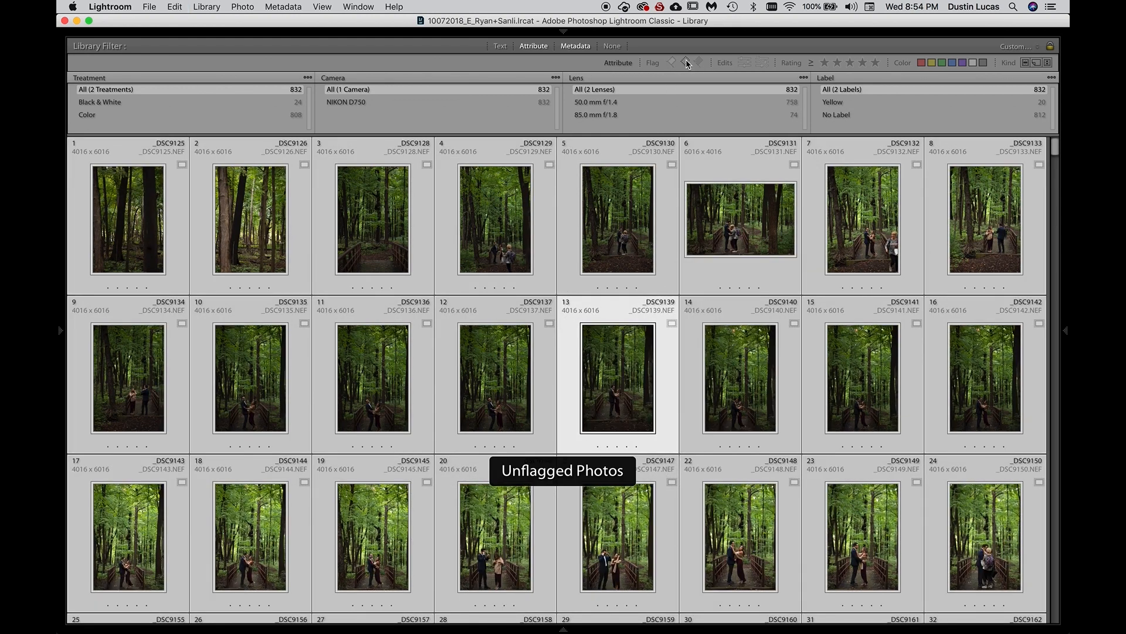
key("x")
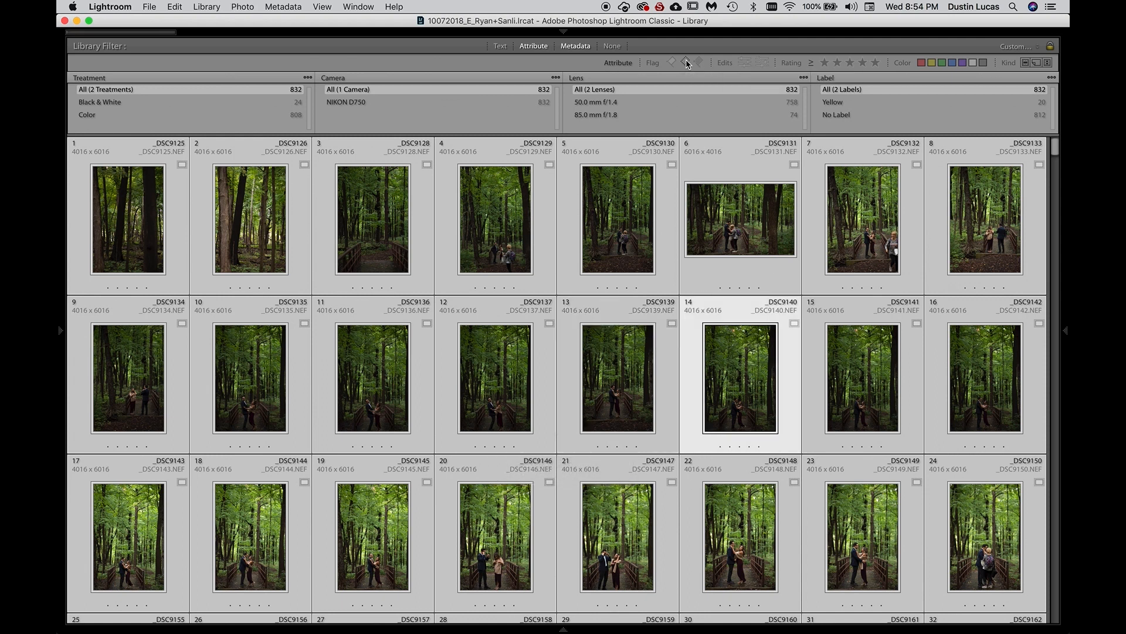
Show the picks together with the rejected photos to review the cull, and filter the grid down to picks only.
left_click(671, 62)
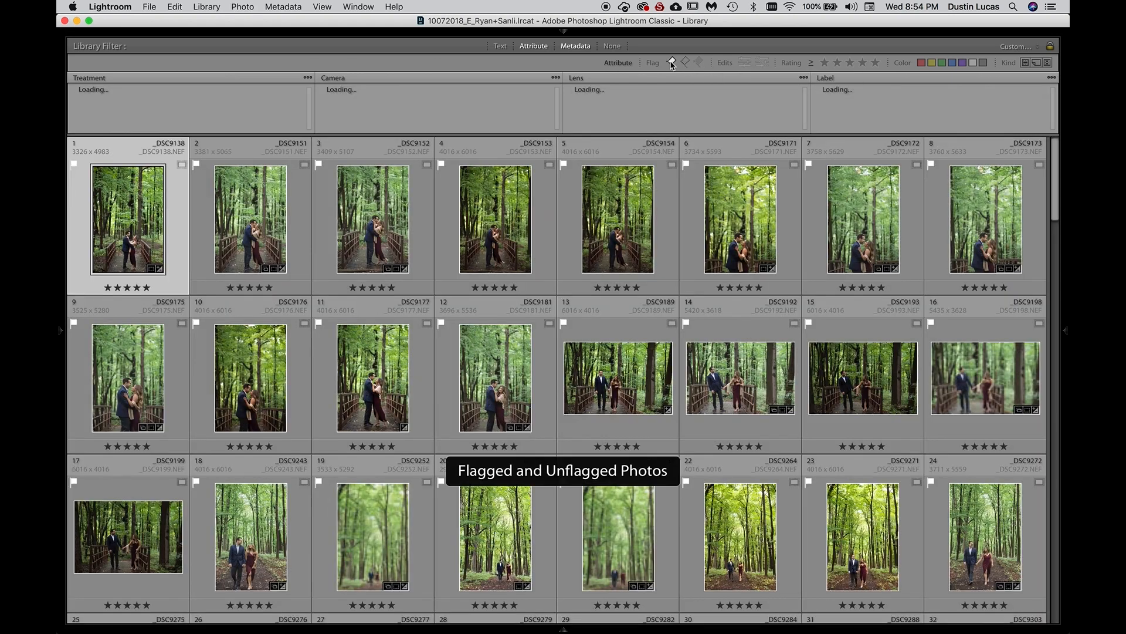
left_click(699, 63)
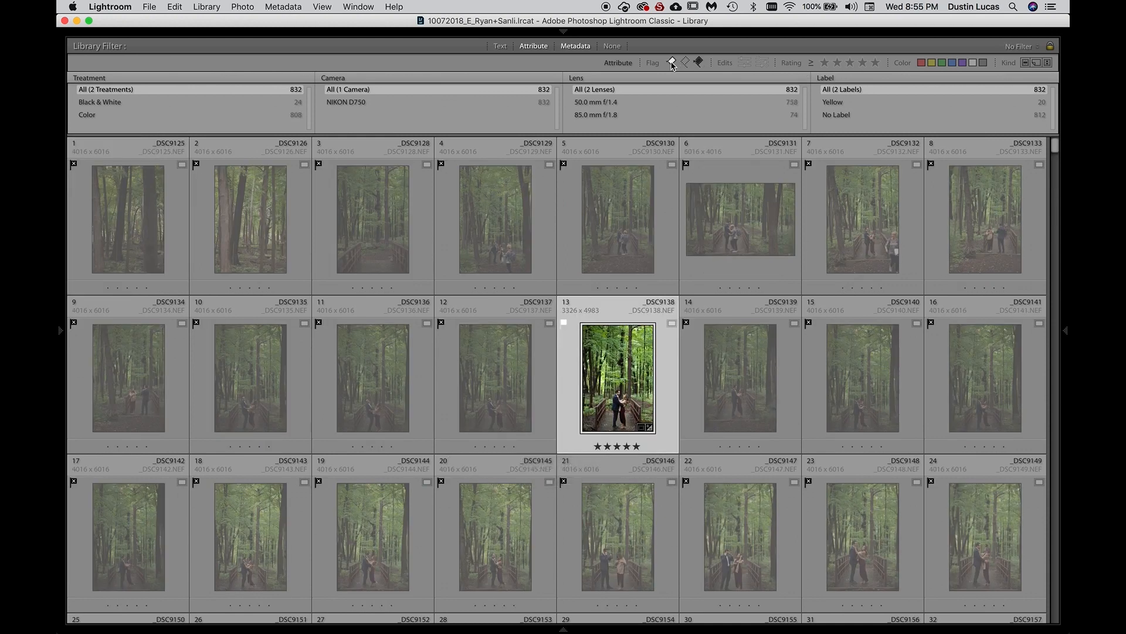
scroll(550, 368, "down", 15)
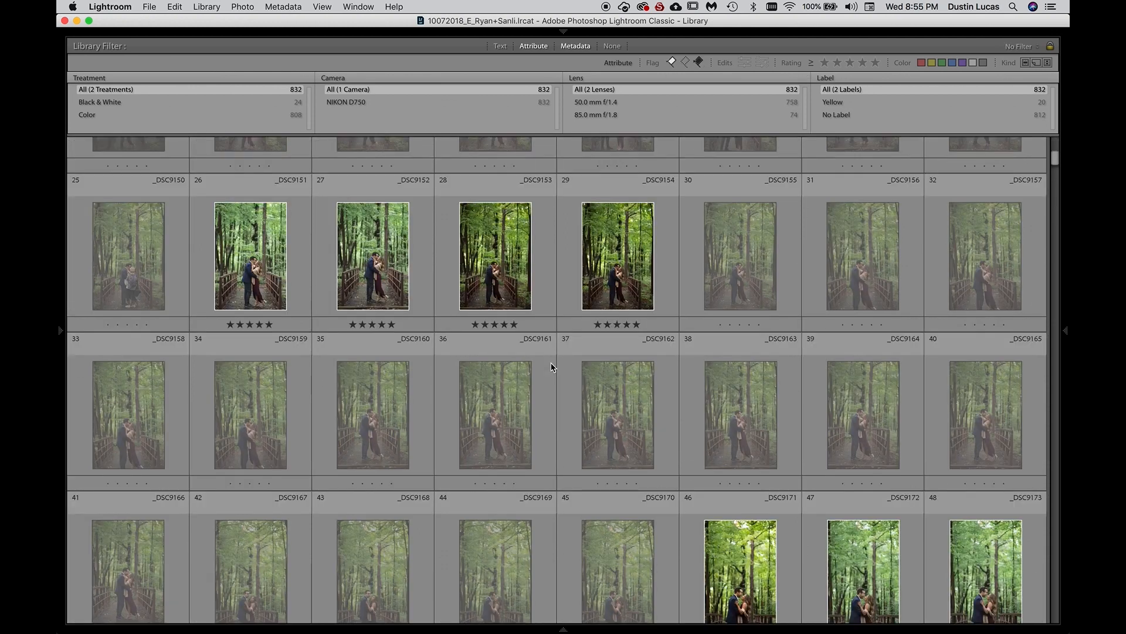
scroll(551, 368, "up", 15)
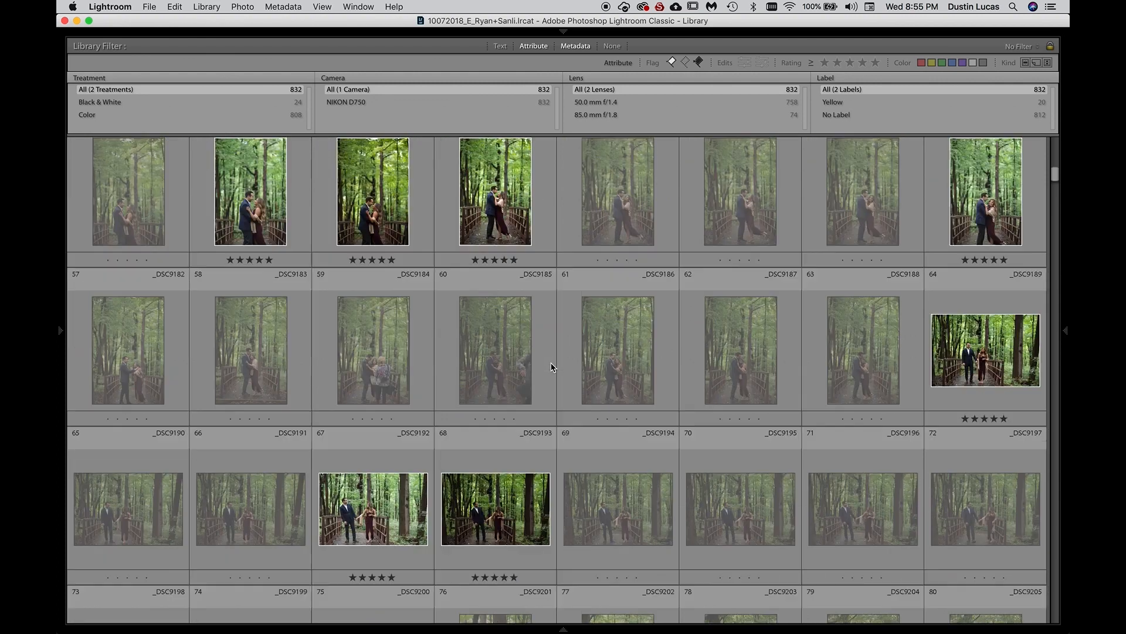
key("j")
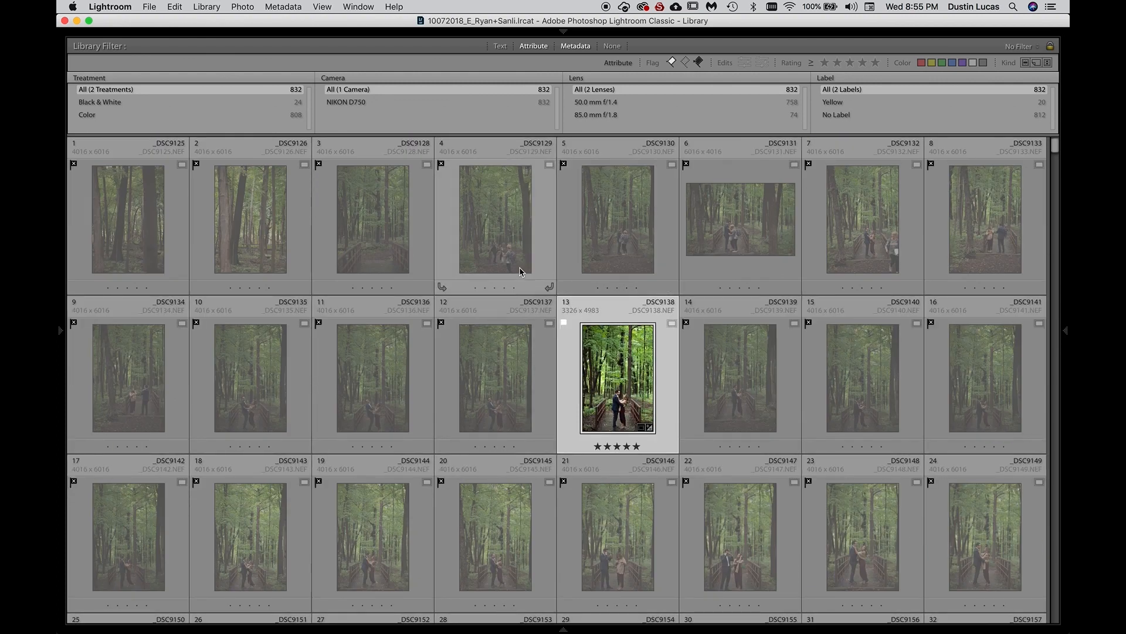
left_click(700, 63)
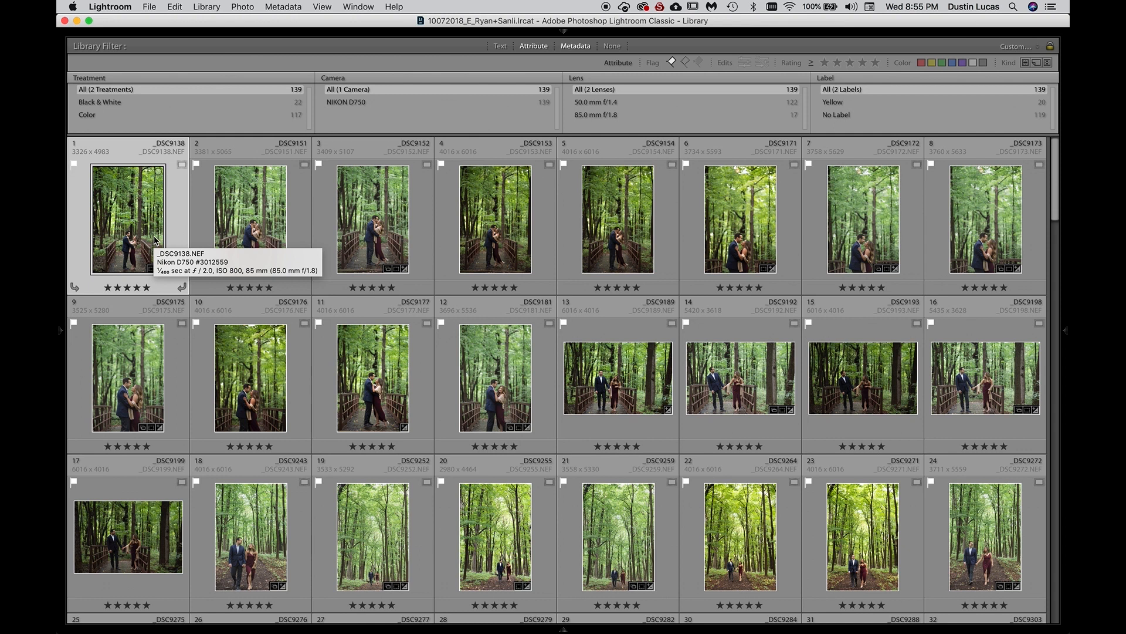
Bring back the surrounding panels, expand the shoot's folder on Macintosh HD, and view the picks in 01_Originals and 02_Selects.
key("shift+Tab")
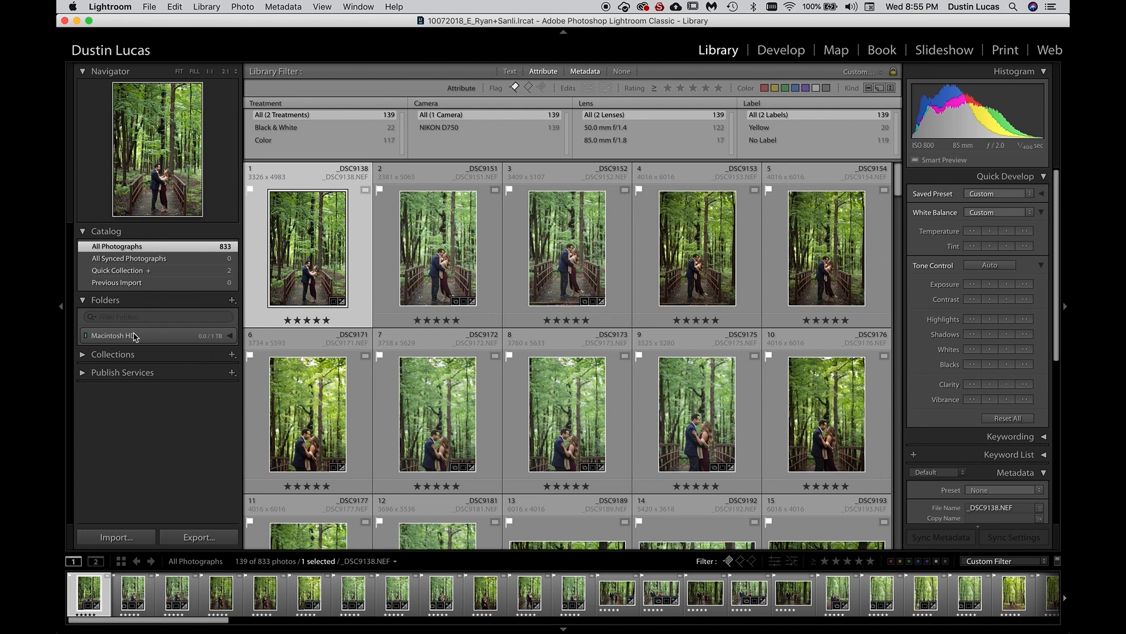
left_click(124, 335)
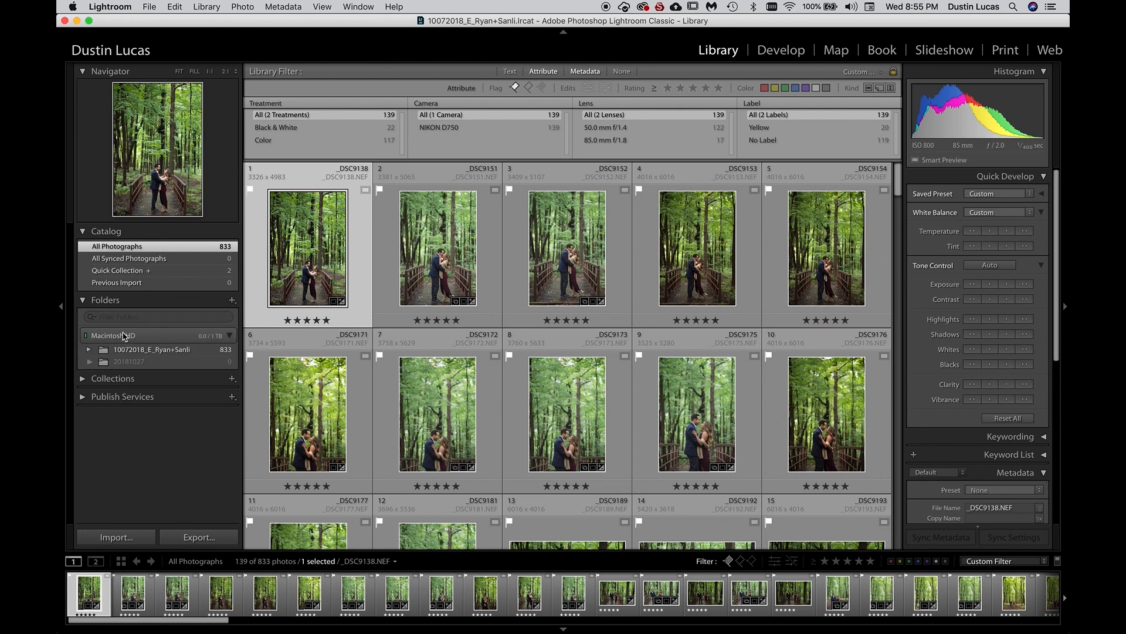
left_click(88, 349)
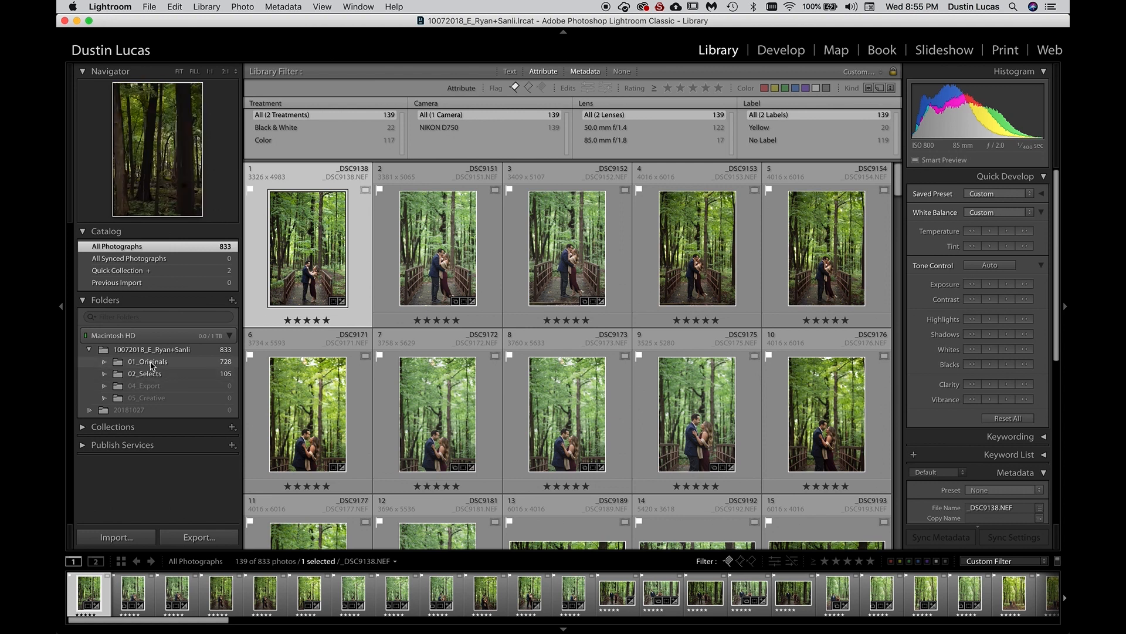
left_click(152, 363)
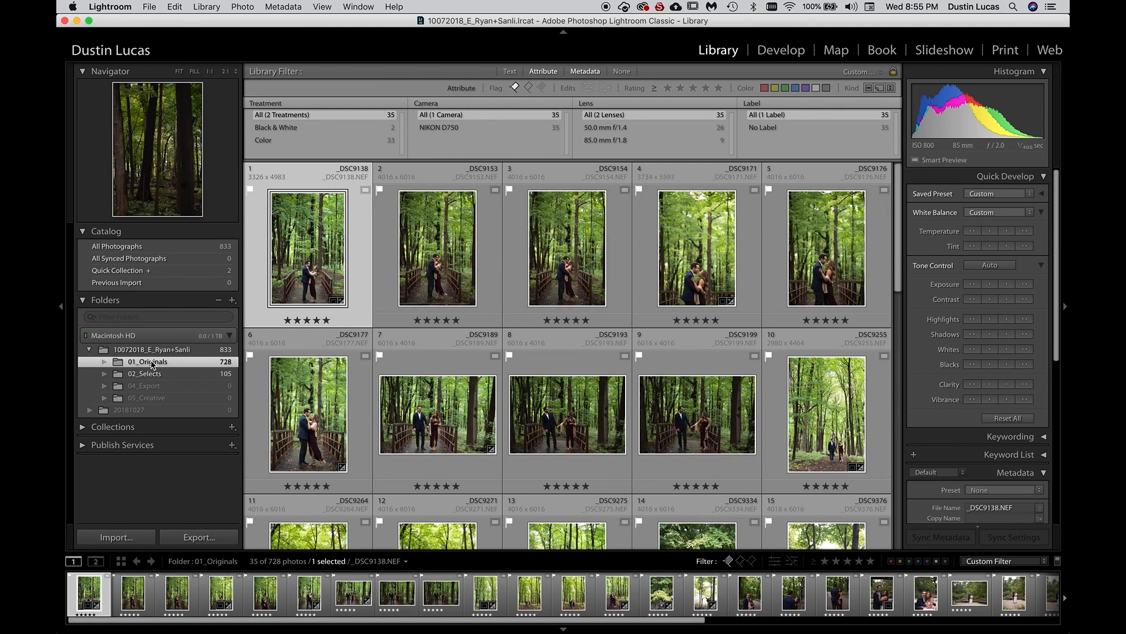
left_click(153, 372)
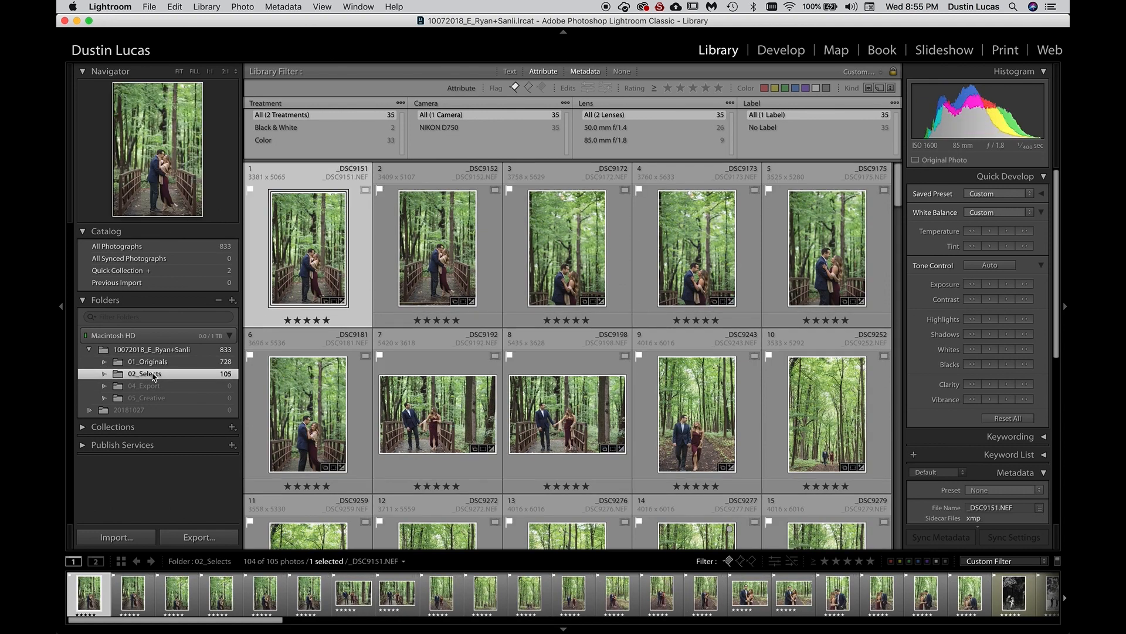
Create a subfolder named 06_Black&White inside the shoot's main folder, without including the selected photos.
left_click(171, 361)
left_click(170, 350)
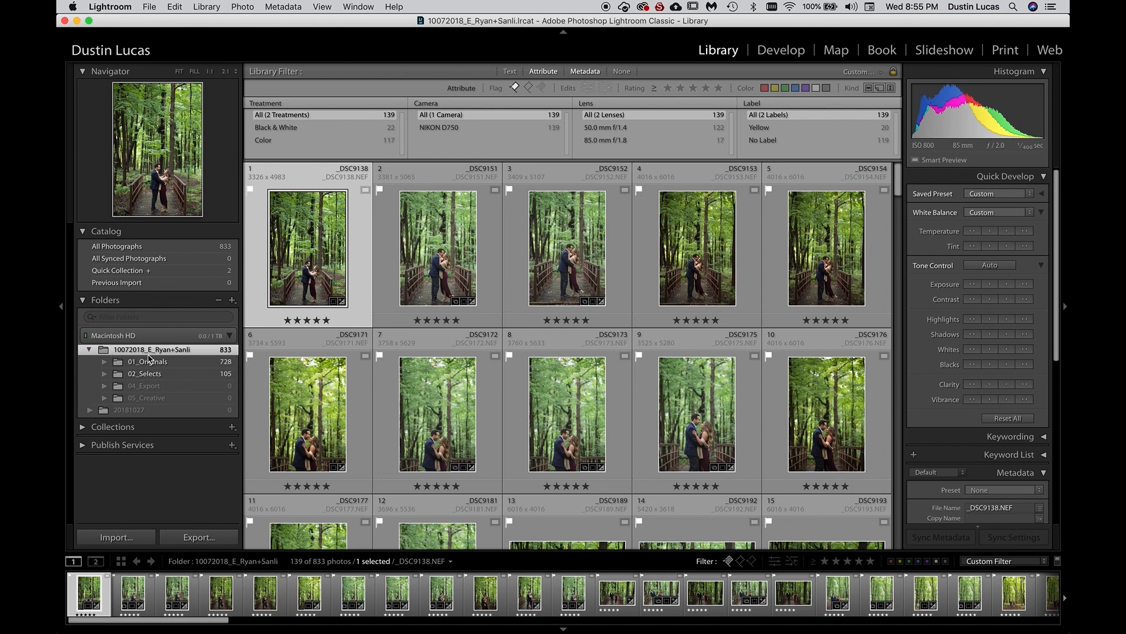
left_click(232, 300)
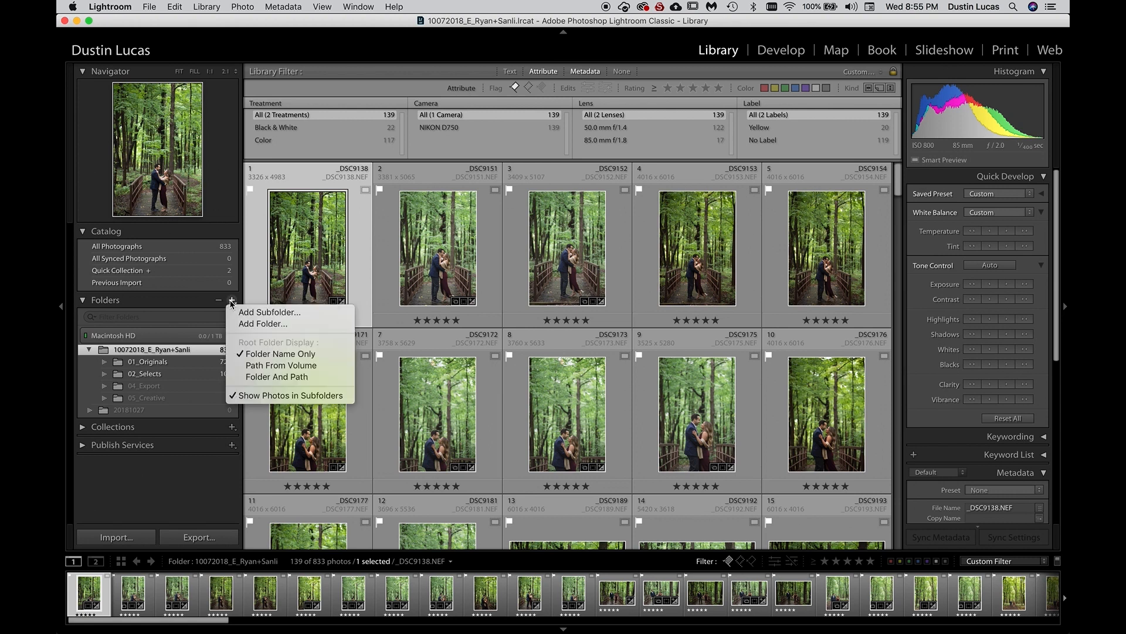
left_click(259, 313)
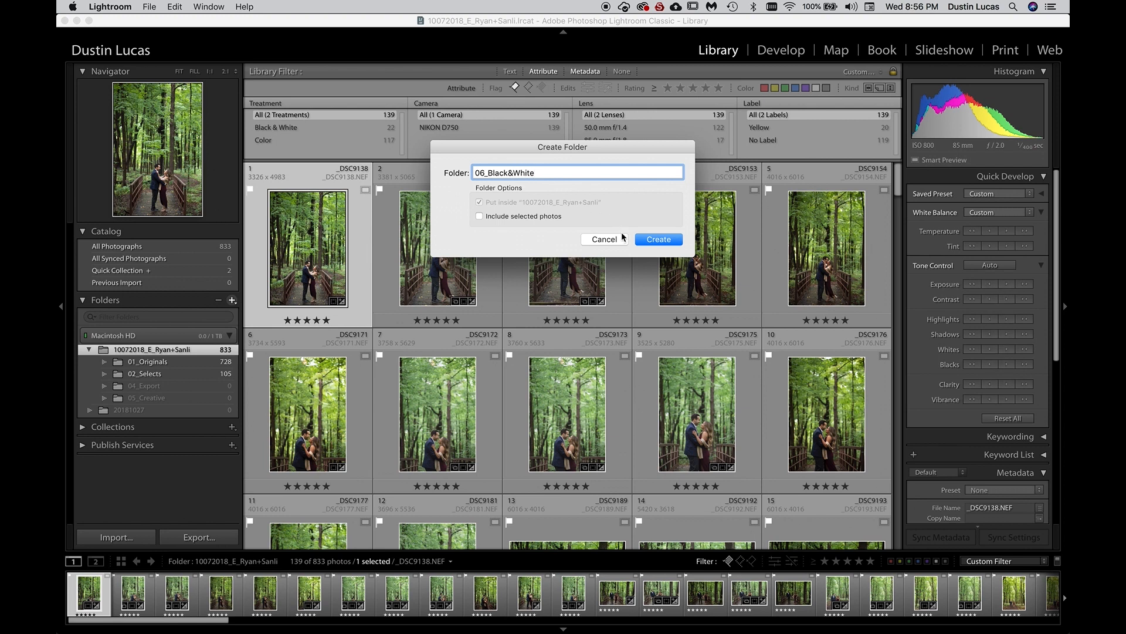
left_click(657, 239)
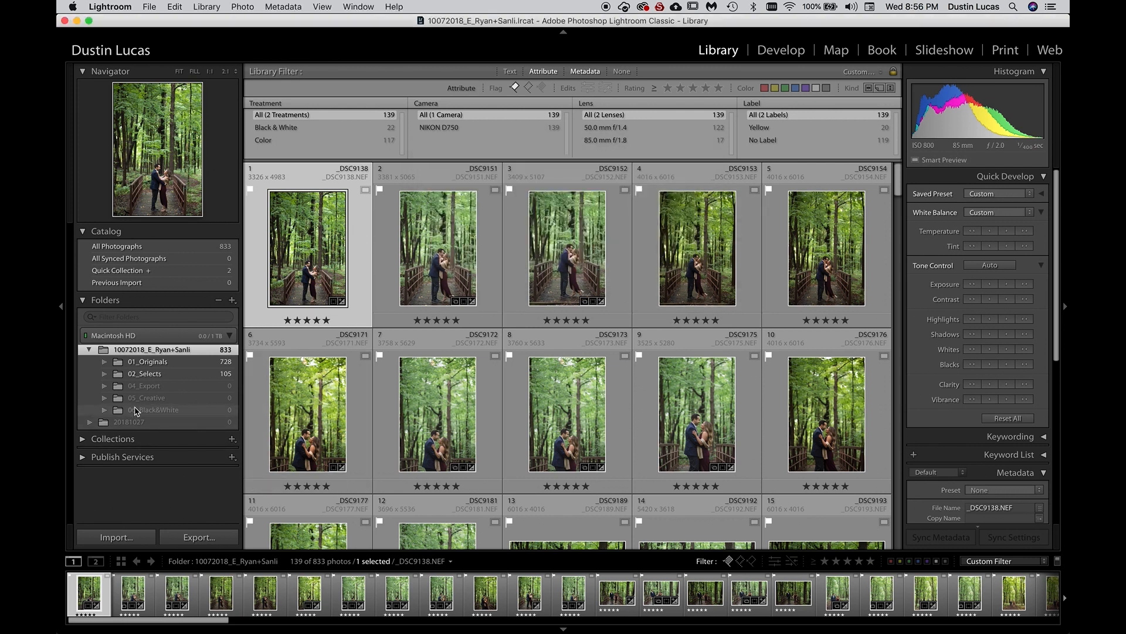
Create virtual copies of all picked photos in the shoot's folder and convert the copies to black and white.
key("super+a")
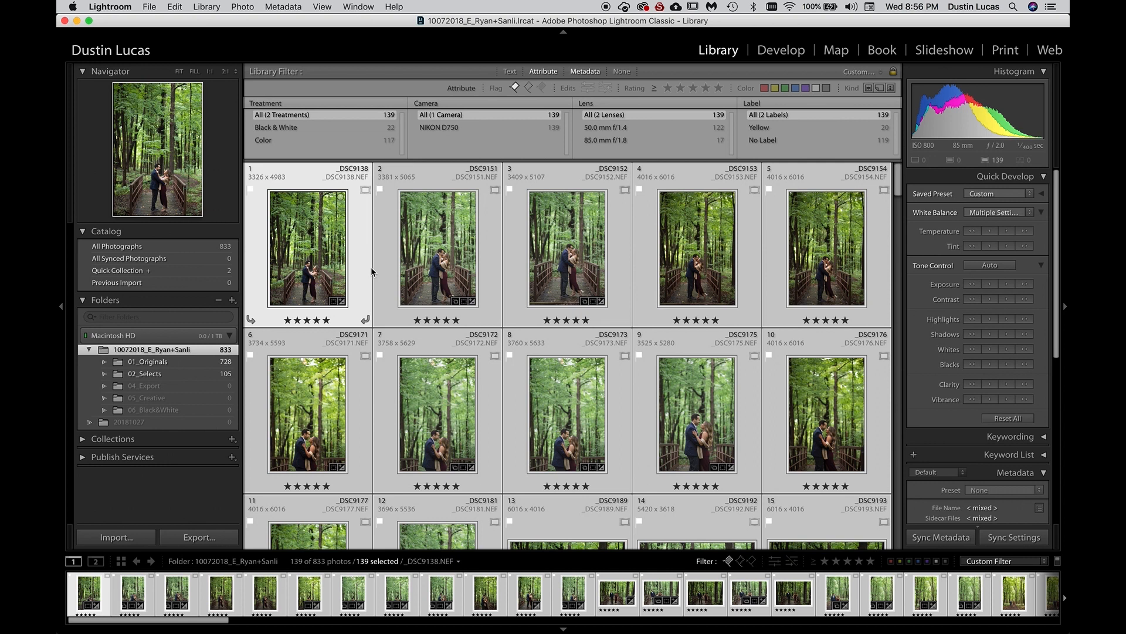
key("super+apostrophe")
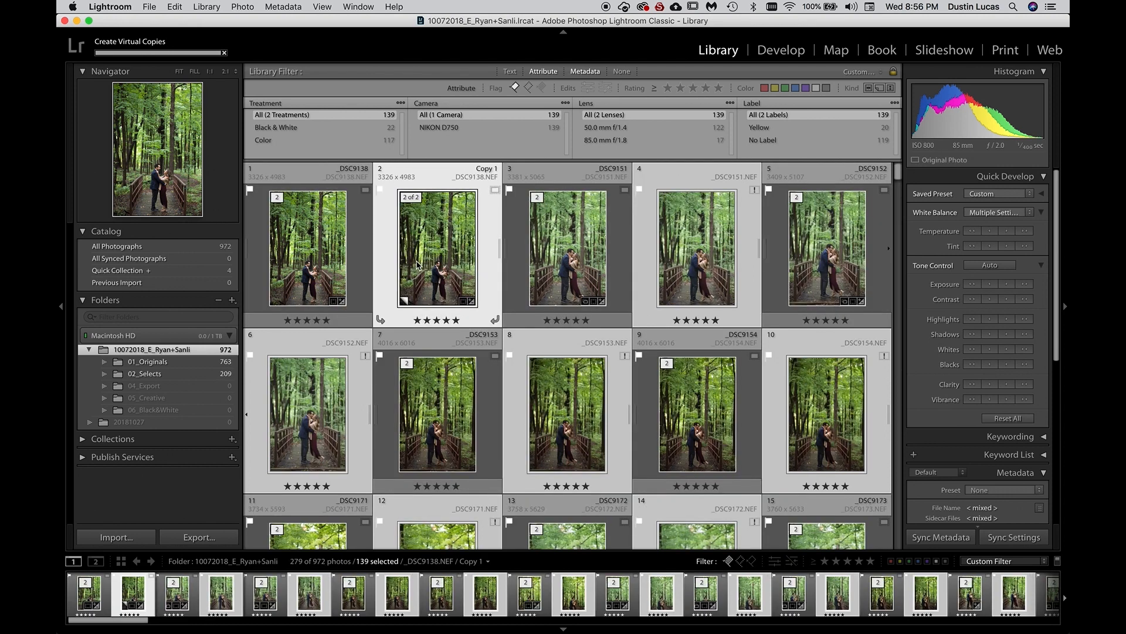
key("v")
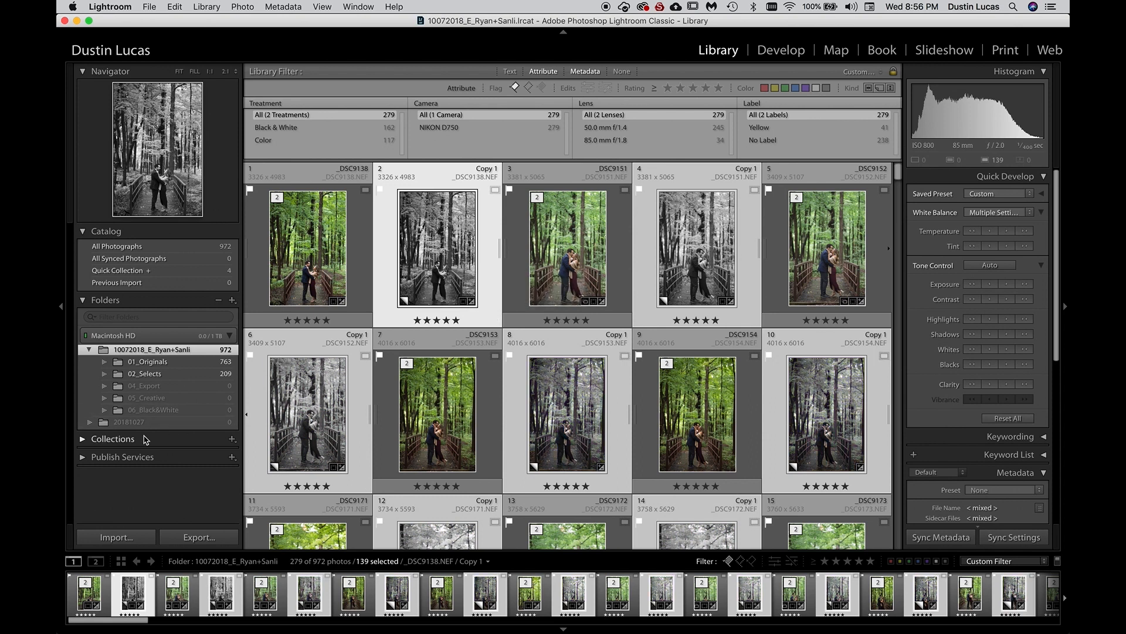
Try to move the selected black-and-white virtual copies into the 06_Black&White folder.
left_click(85, 440)
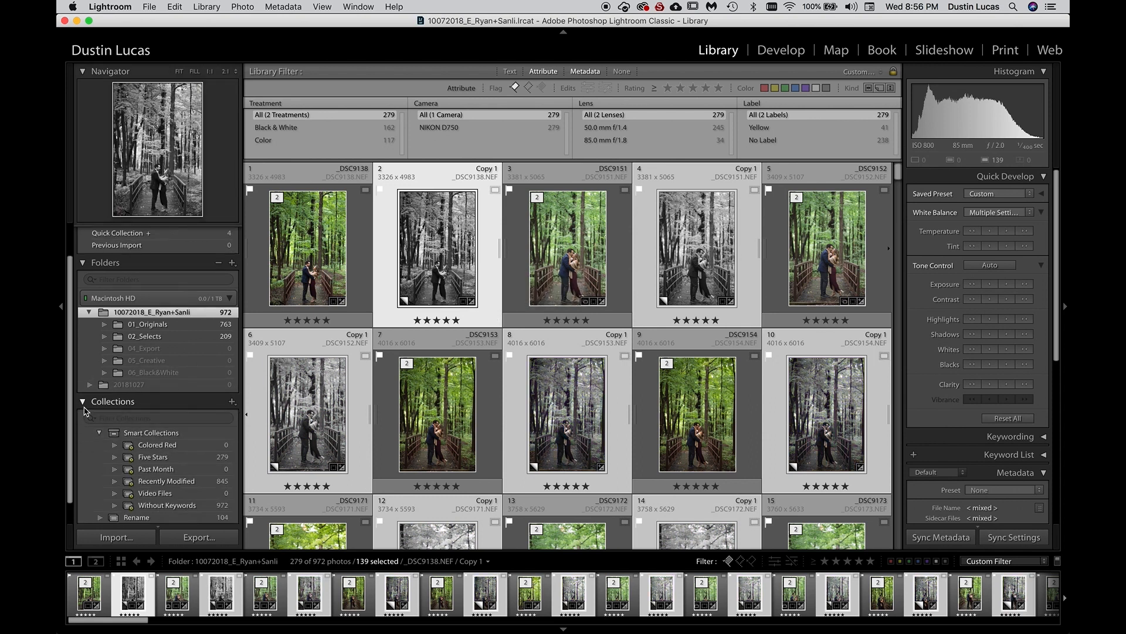
left_click(84, 408)
left_click_drag(293, 267, 152, 409)
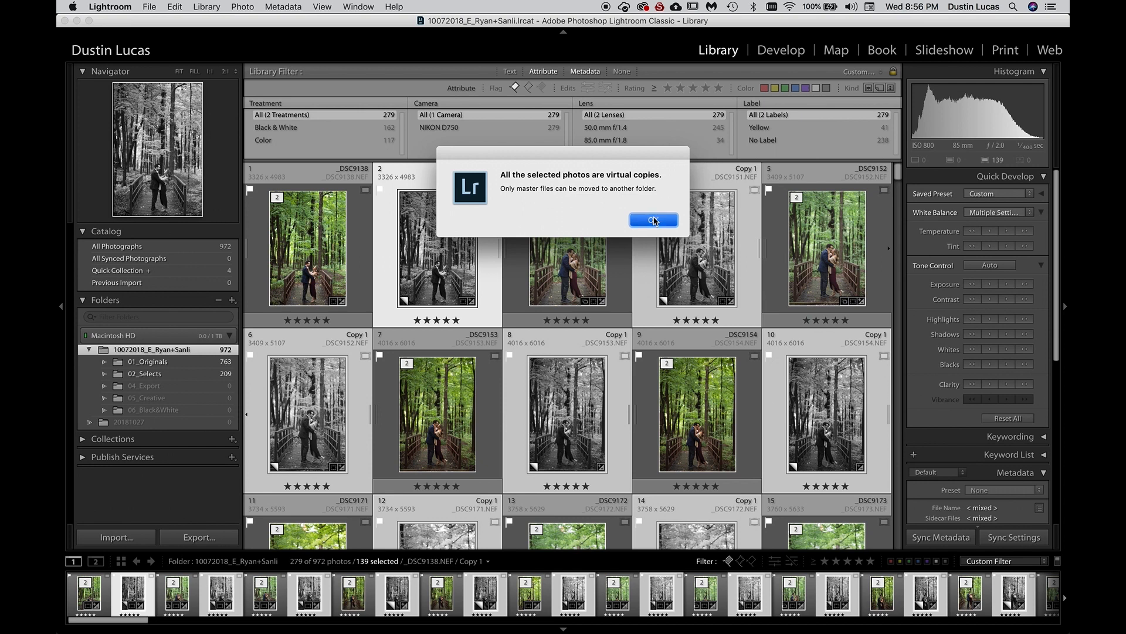
left_click(654, 220)
Create a collection named Black&White that includes the selected virtual copies.
left_click(113, 439)
scroll(176, 458, "down", 2)
scroll(170, 469, "down", 3)
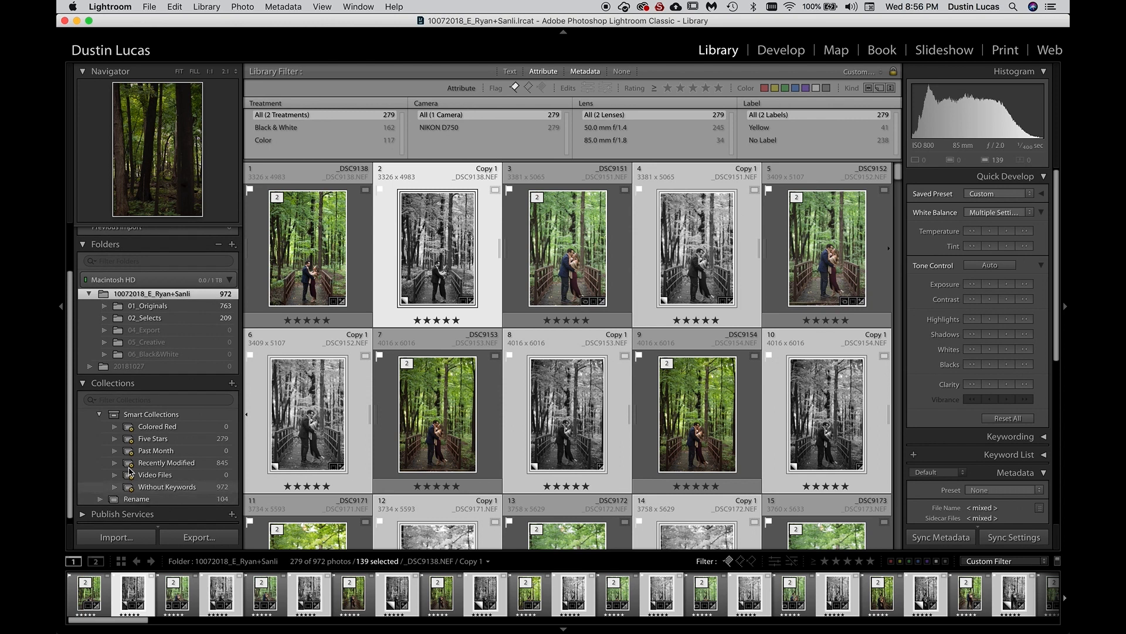
left_click(232, 383)
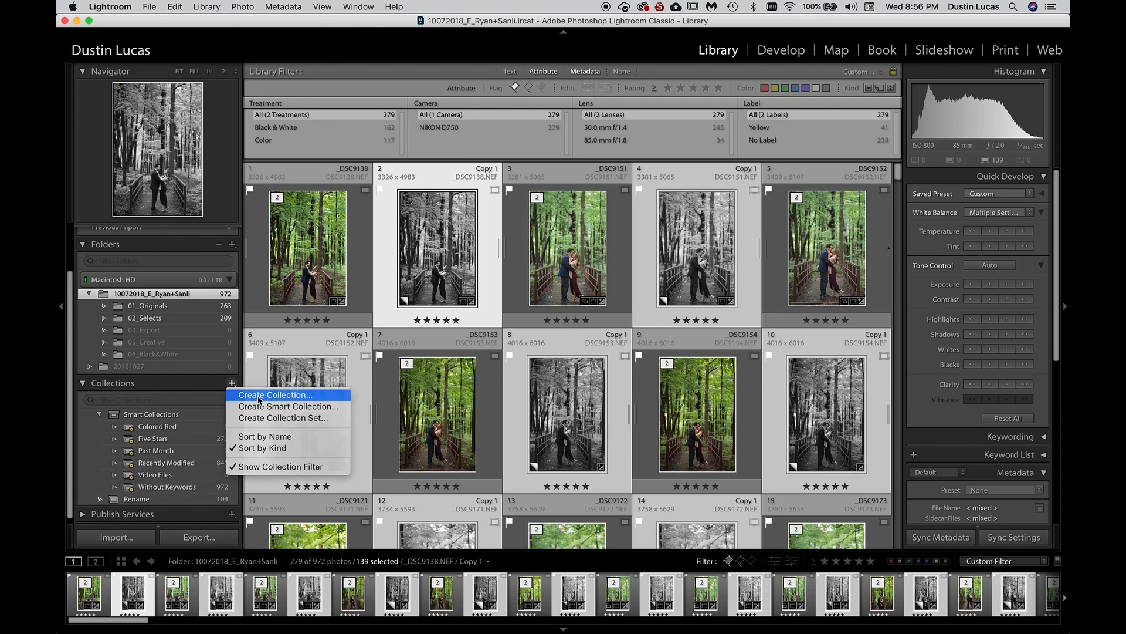
left_click(259, 394)
type("Black&White")
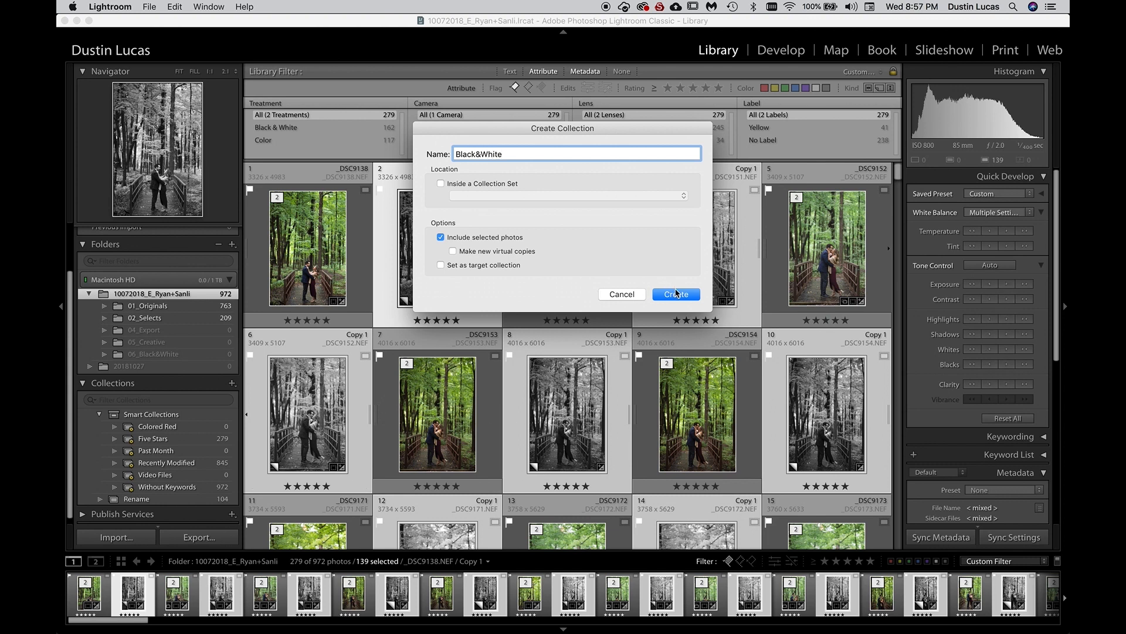
left_click(675, 293)
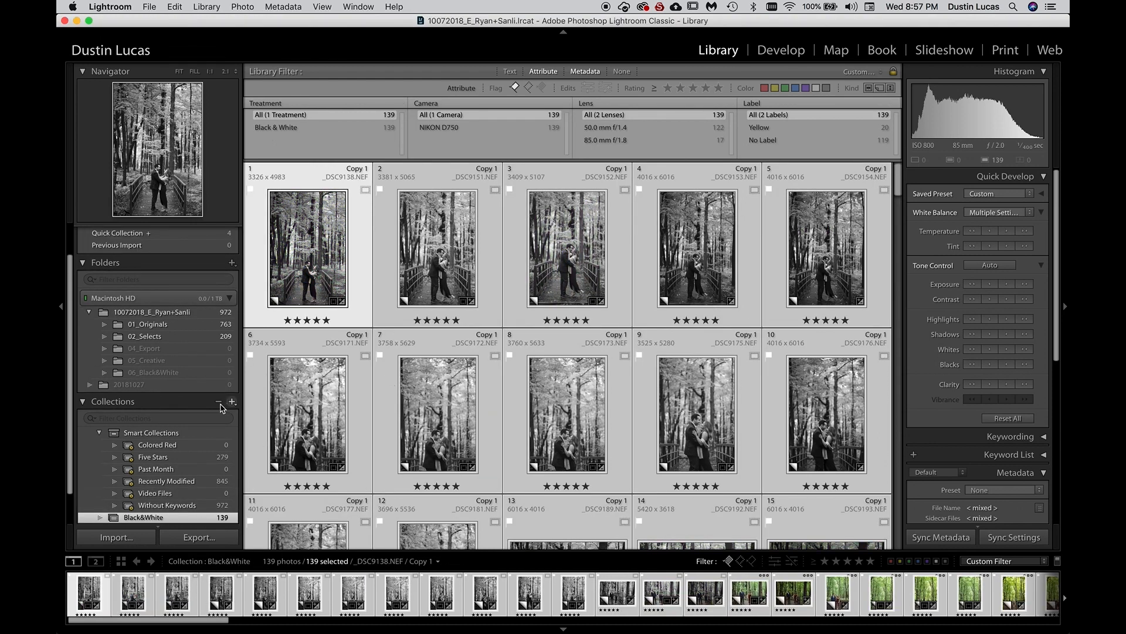
Filter the 02_Selects folder to master photos only and select them all.
left_click(177, 326)
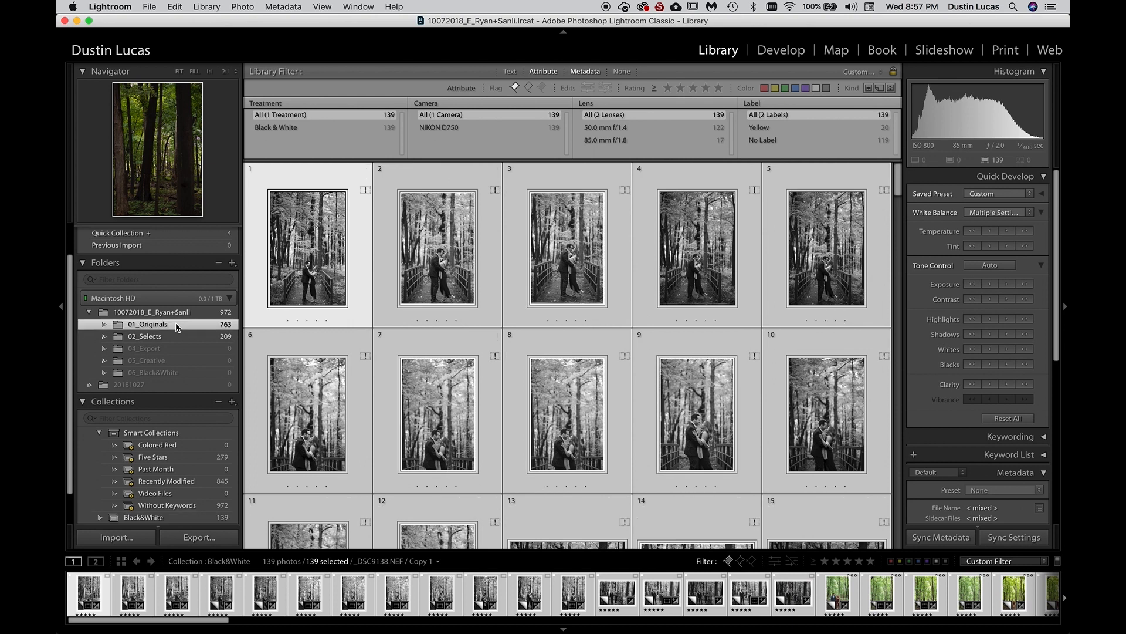
left_click(177, 334)
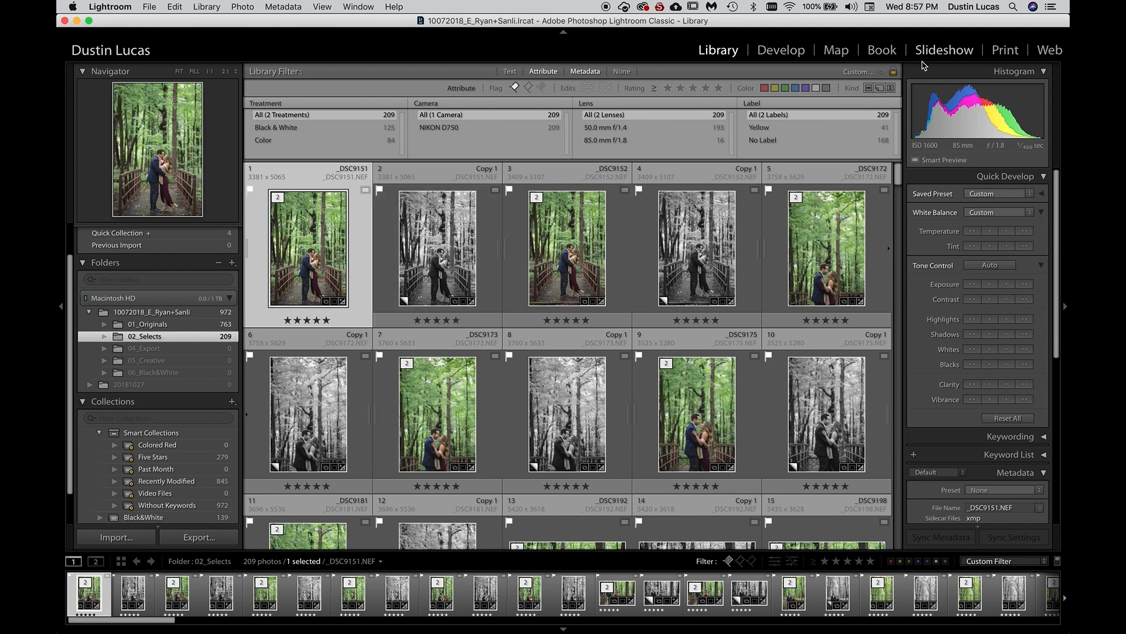
left_click(868, 88)
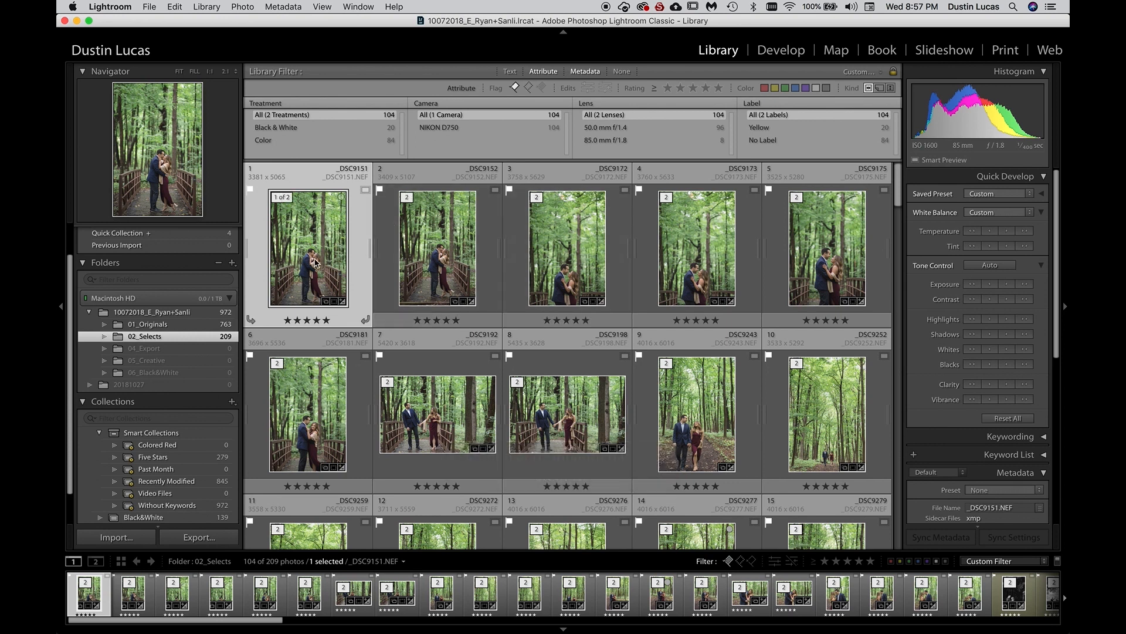
key("super+a")
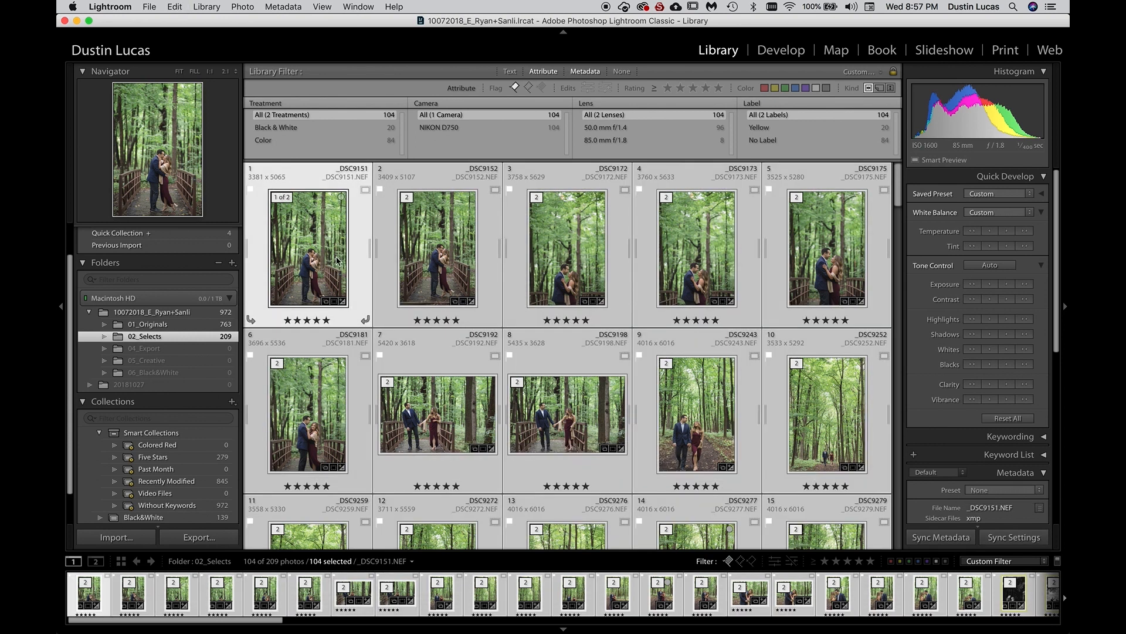
mouse_move(315, 262)
left_mouse_down()
mouse_move(152, 356)
mouse_move(220, 302)
mouse_move(307, 272)
left_mouse_up()
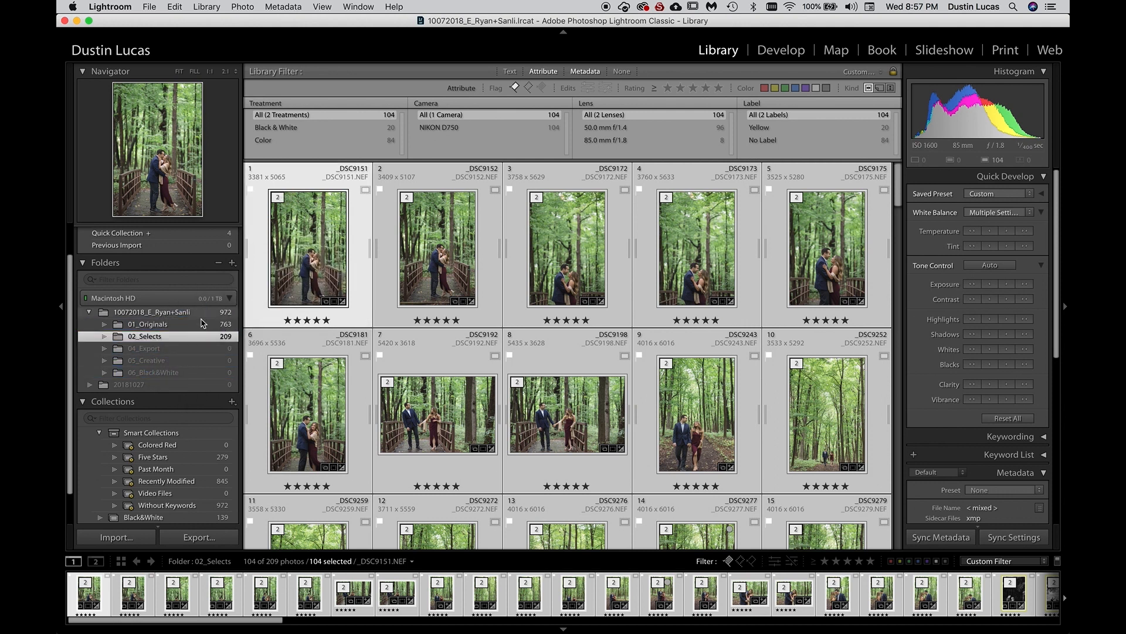
Compare the picked master photos in 01_Originals with those in 02_Selects.
left_click(149, 326)
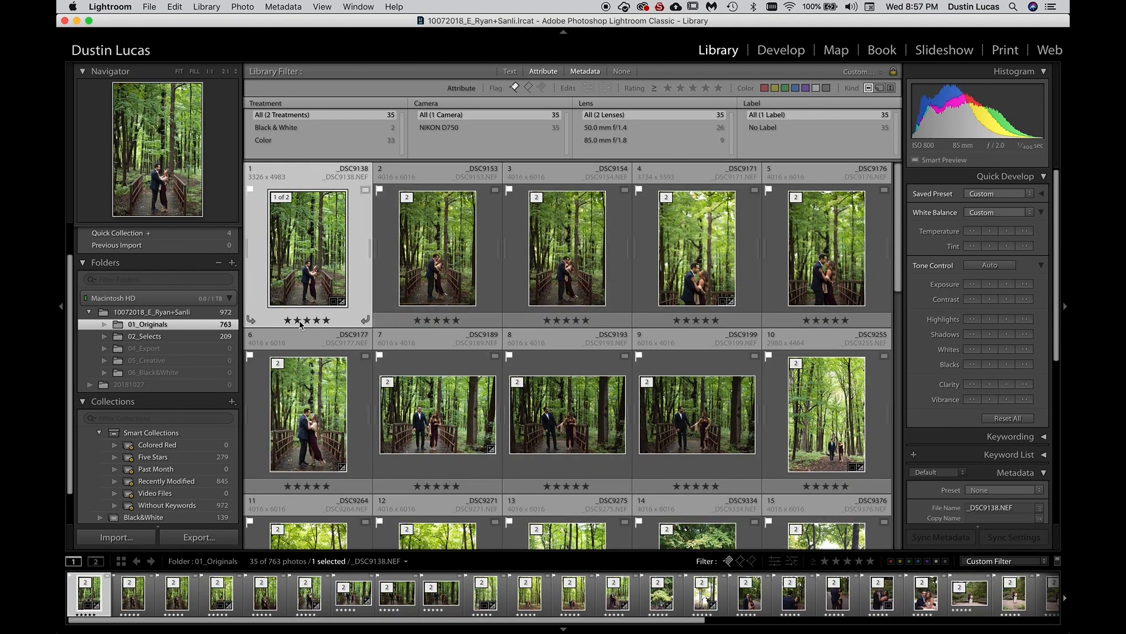
left_click(187, 338)
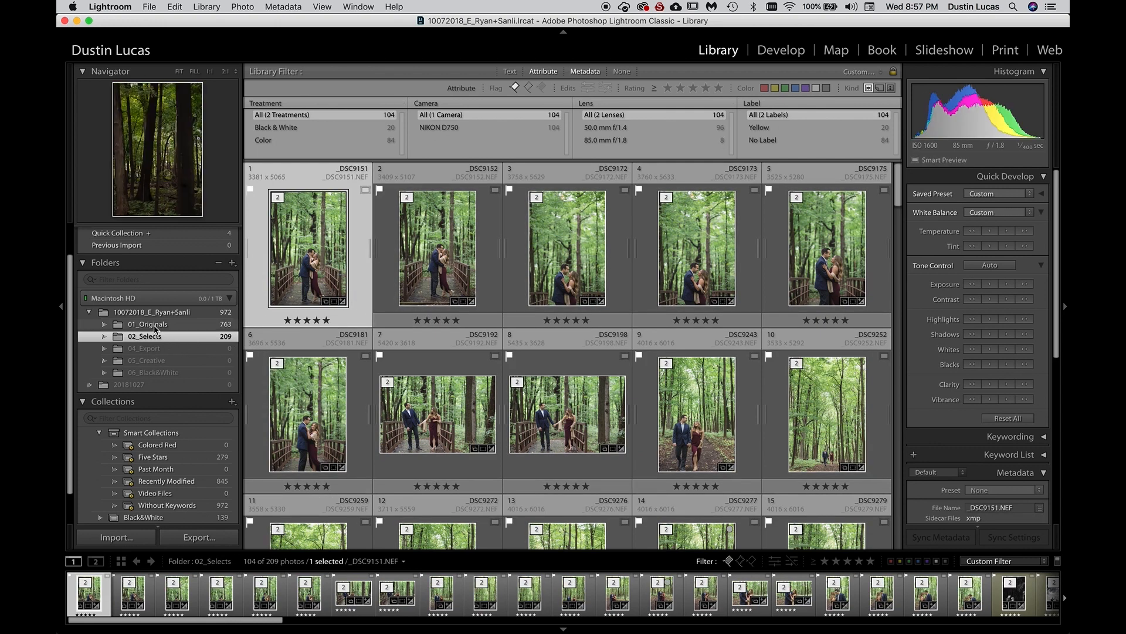
left_click(154, 326)
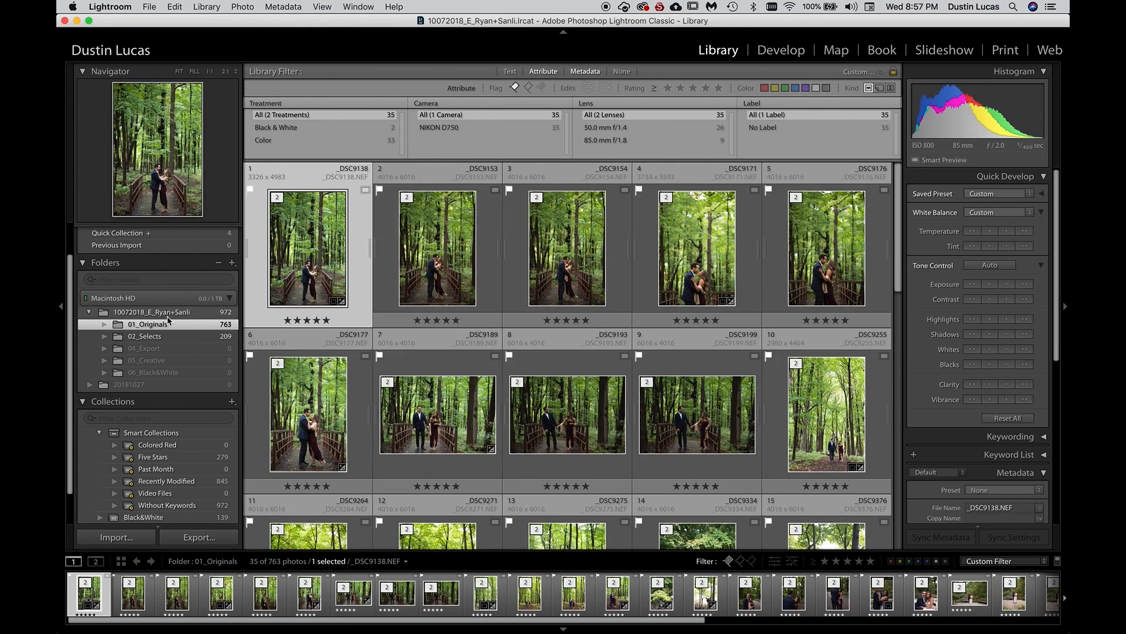
left_click(167, 336)
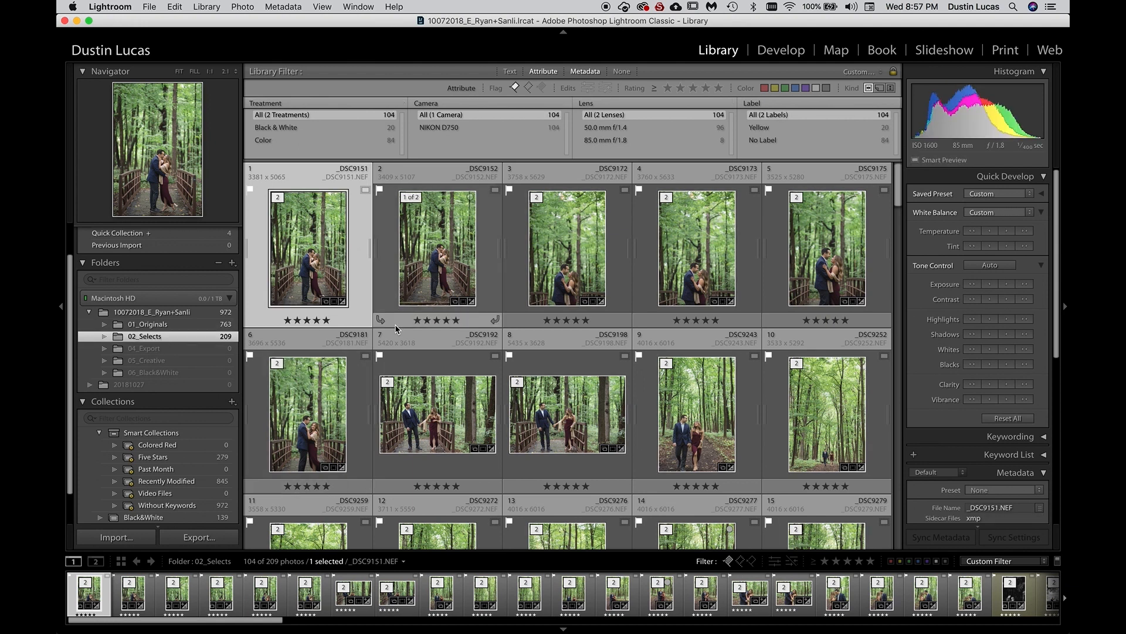
scroll(396, 329, "down", 20)
scroll(396, 330, "up", 20)
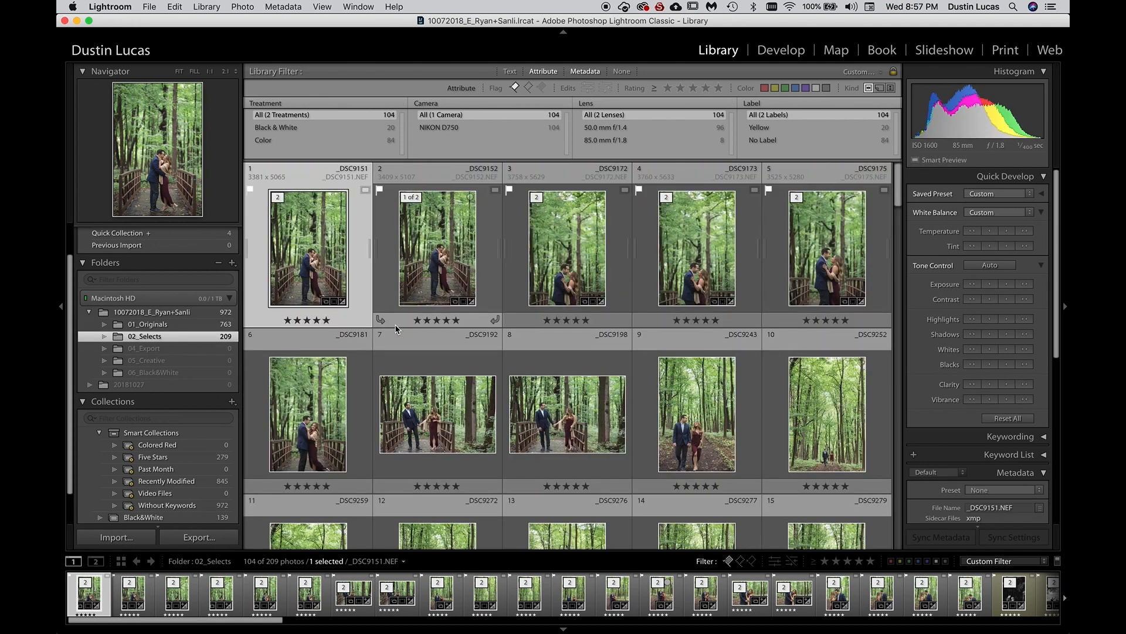
Filter 02_Selects to virtual copies, remove all of them from the catalog, and turn the virtual copies filter off.
left_click(869, 88)
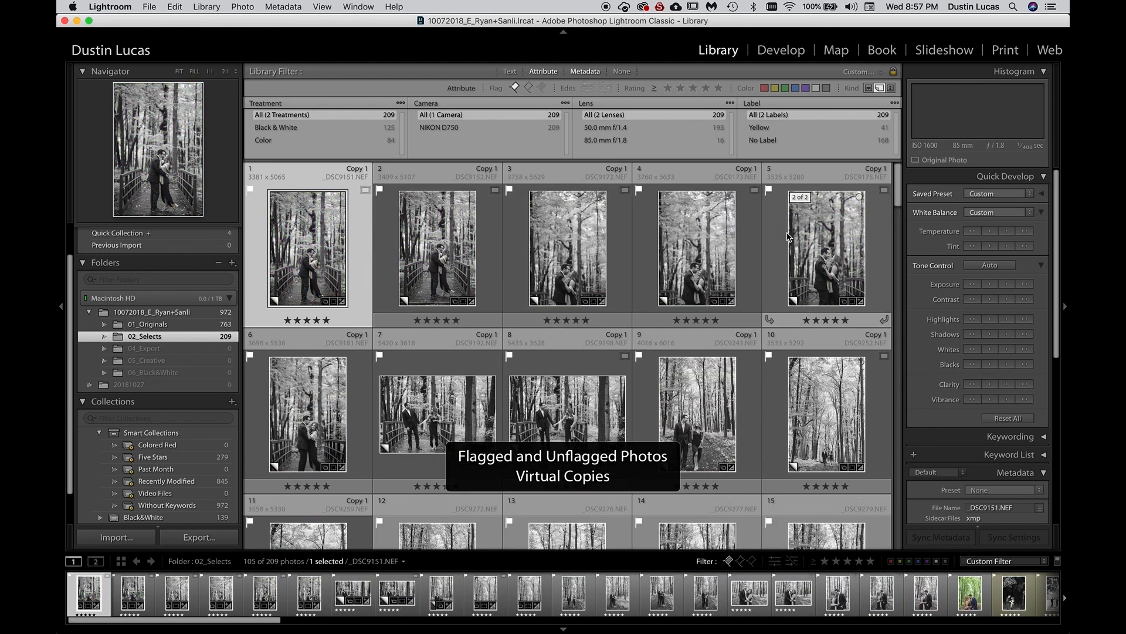
key("super+a")
key("BackSpace")
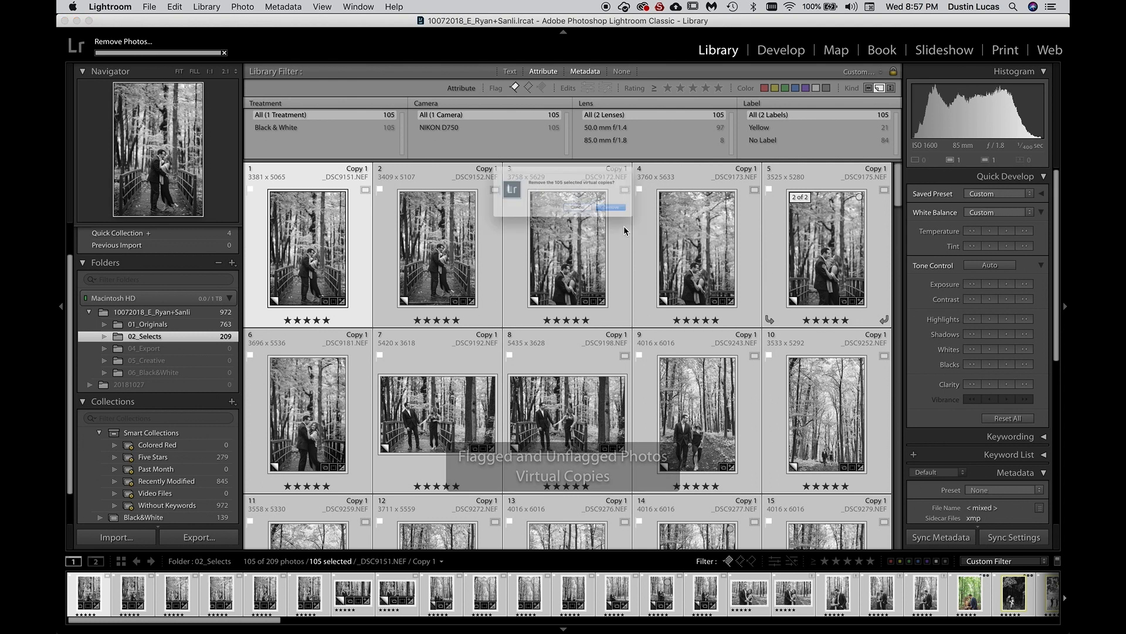
left_click(651, 220)
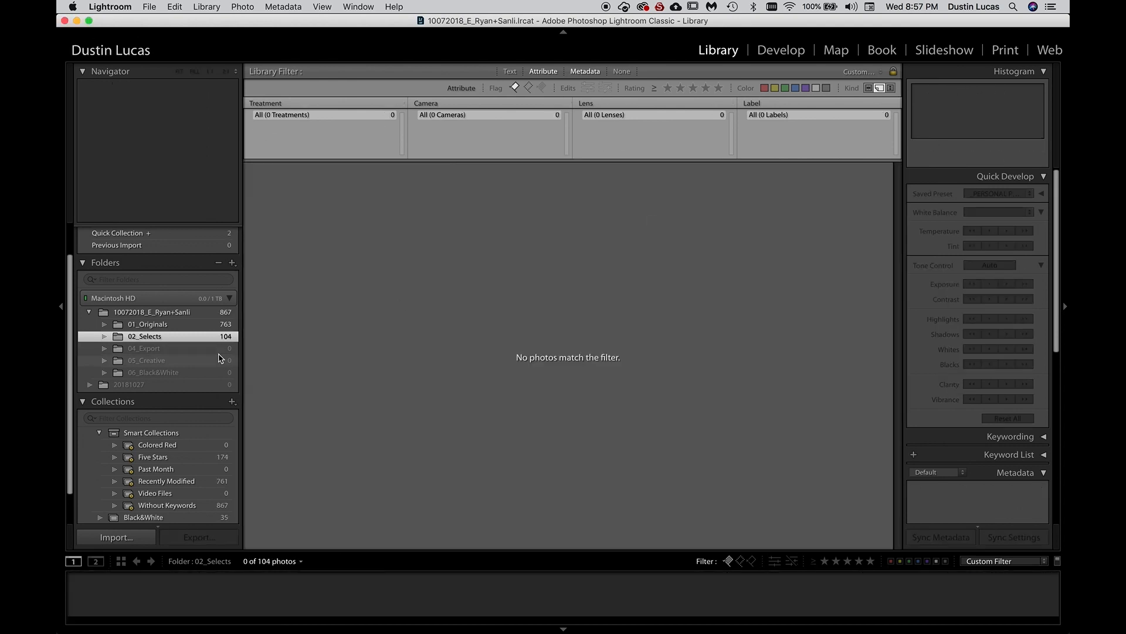
left_click(879, 88)
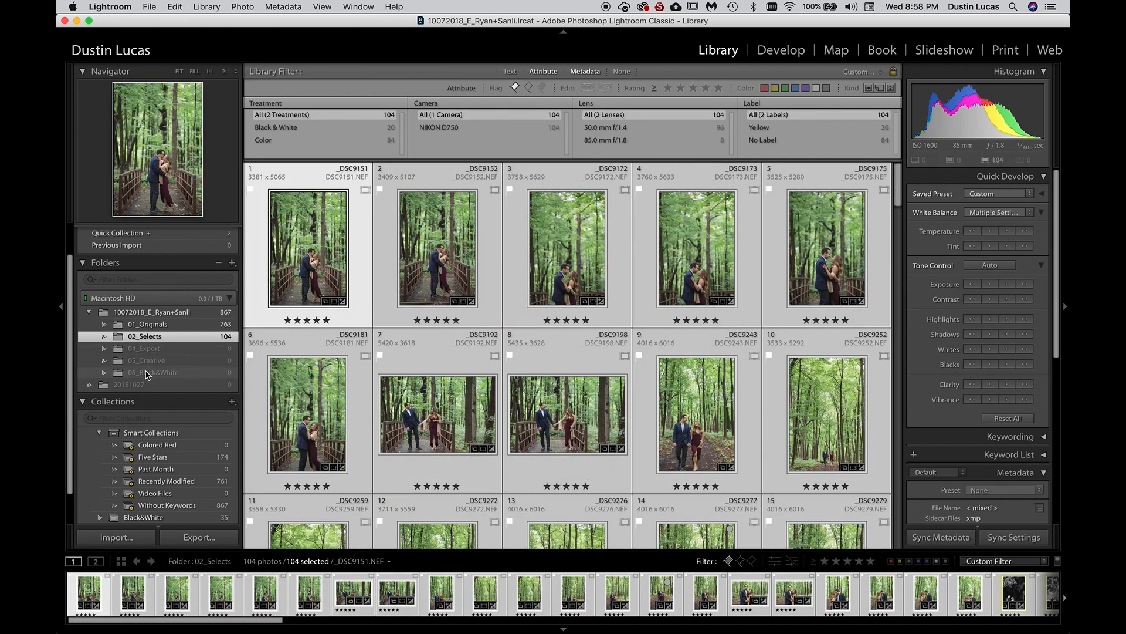
Switch to Finder and browse Documents to #PERSONAL WORK, Shutter Magazine, 2019, 01January, and open the 02_Lightroom folder.
key("super+Tab")
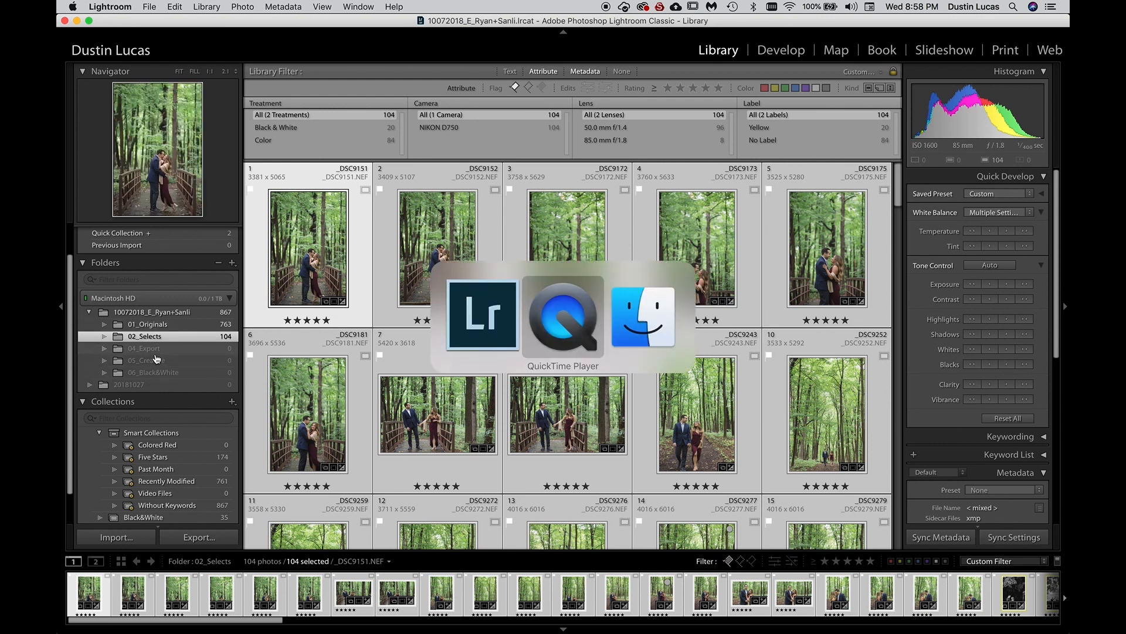
left_click(640, 320)
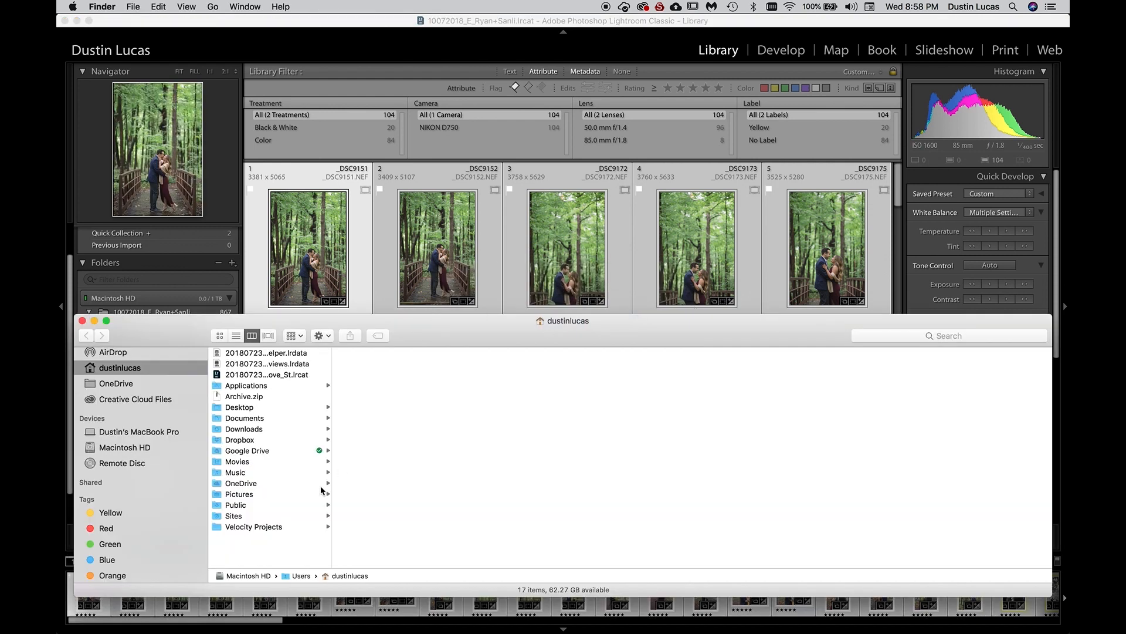
scroll(118, 379, "up", 5)
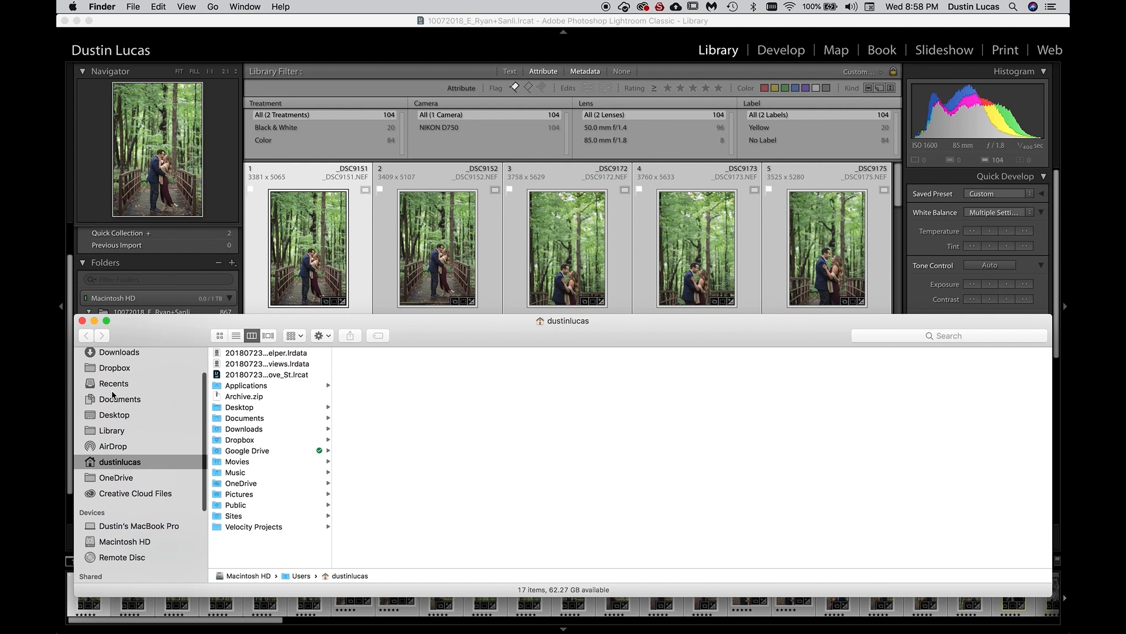
scroll(117, 379, "up", 2)
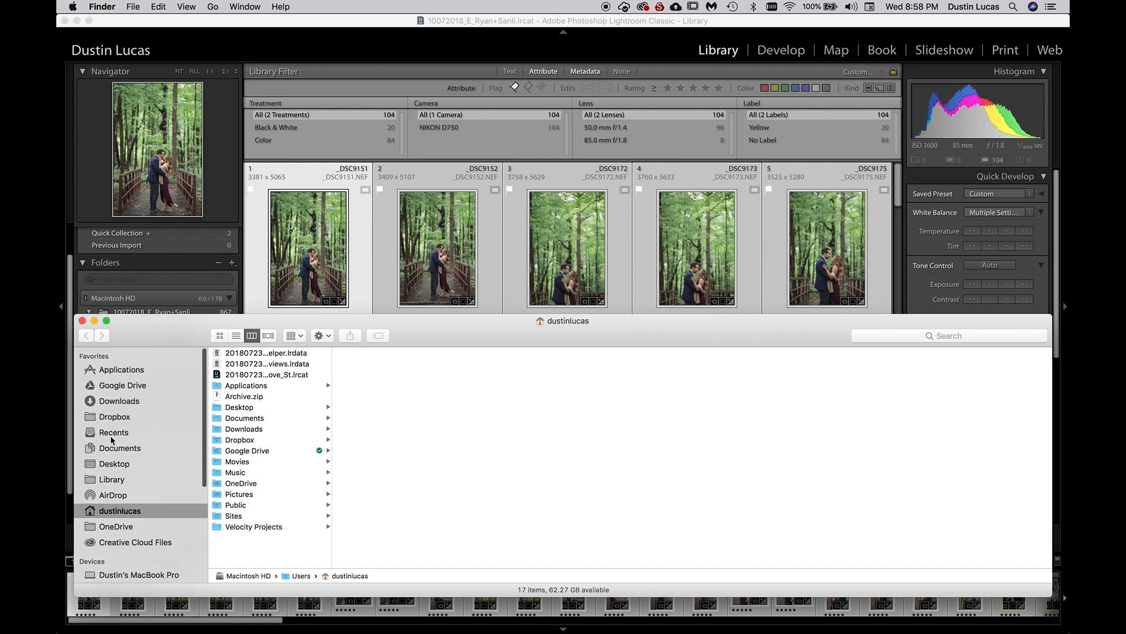
left_click(118, 449)
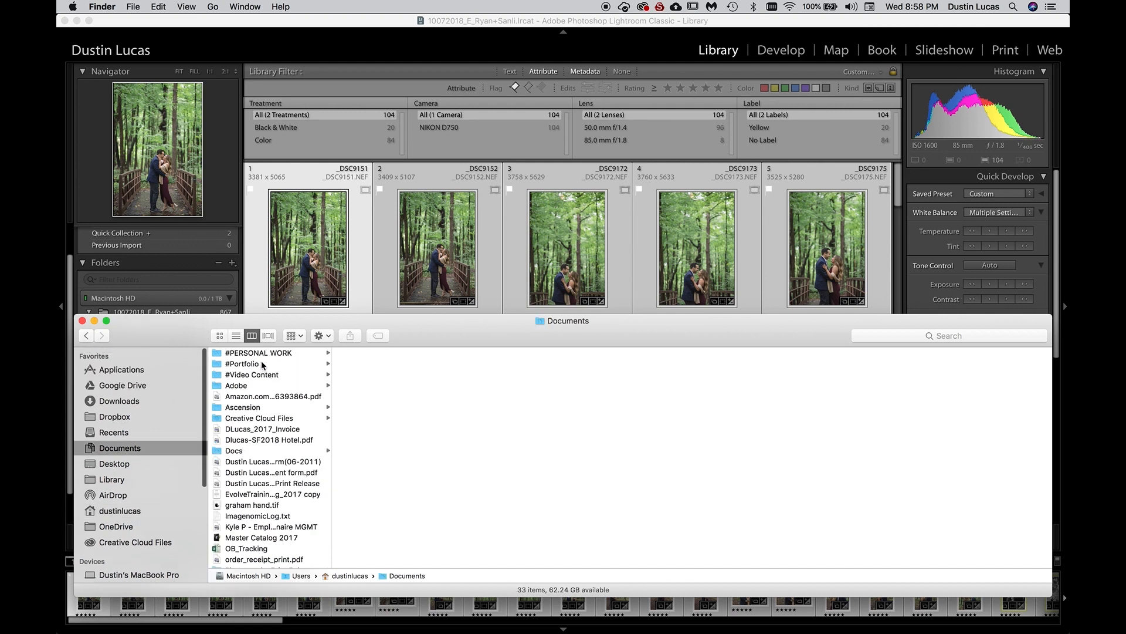
left_click(274, 354)
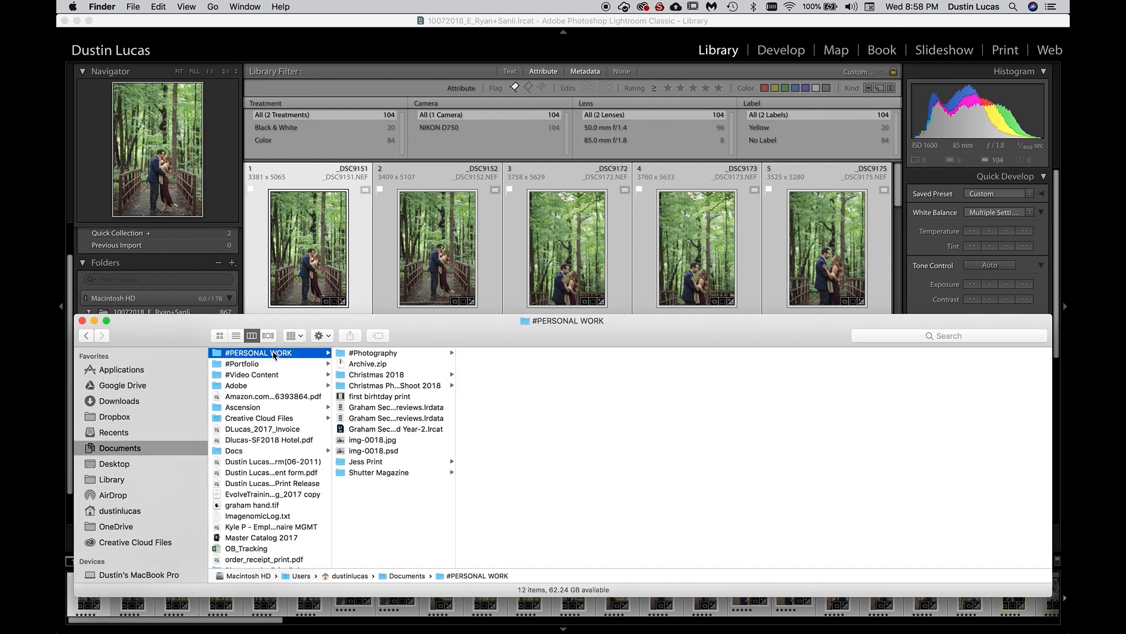
left_click(383, 473)
left_click(523, 374)
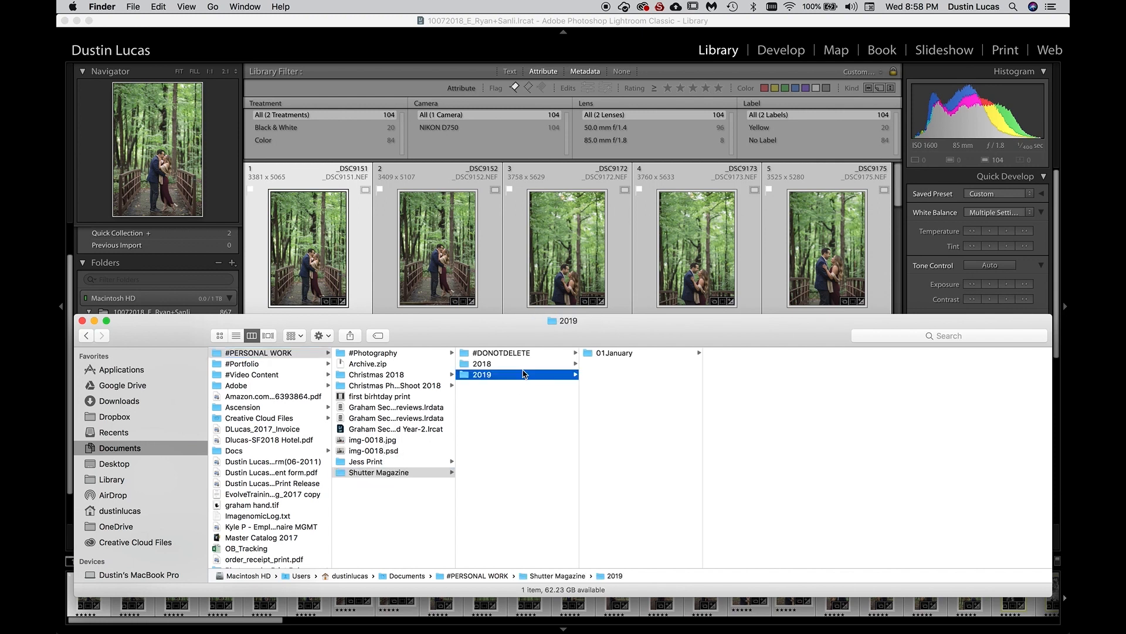
left_click(636, 354)
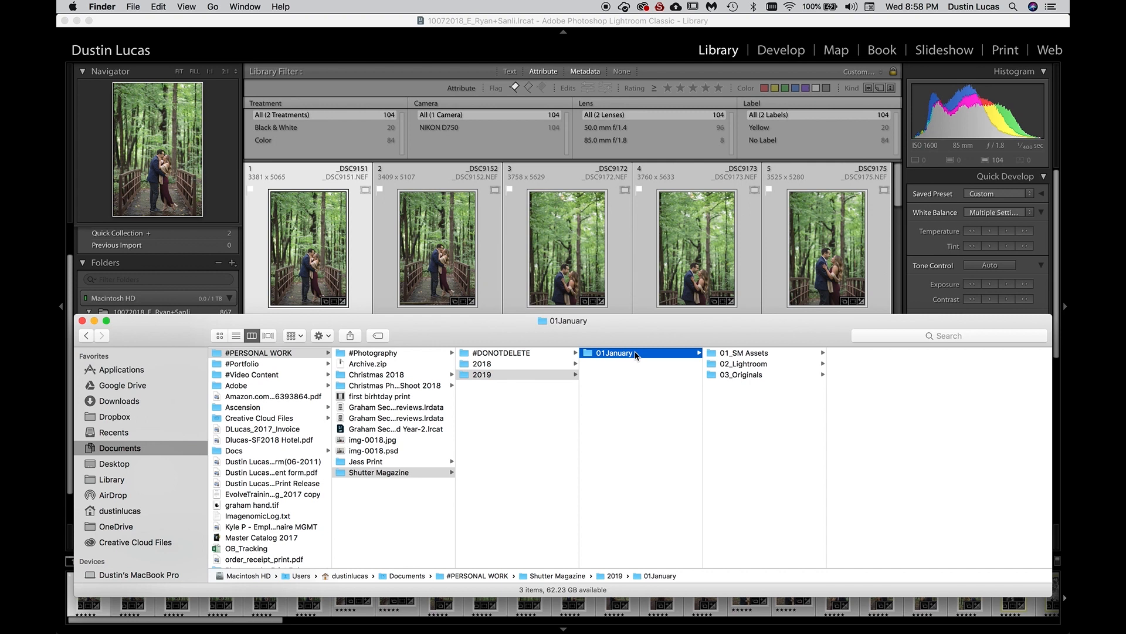
left_click(765, 354)
left_click(752, 364)
left_click(750, 374)
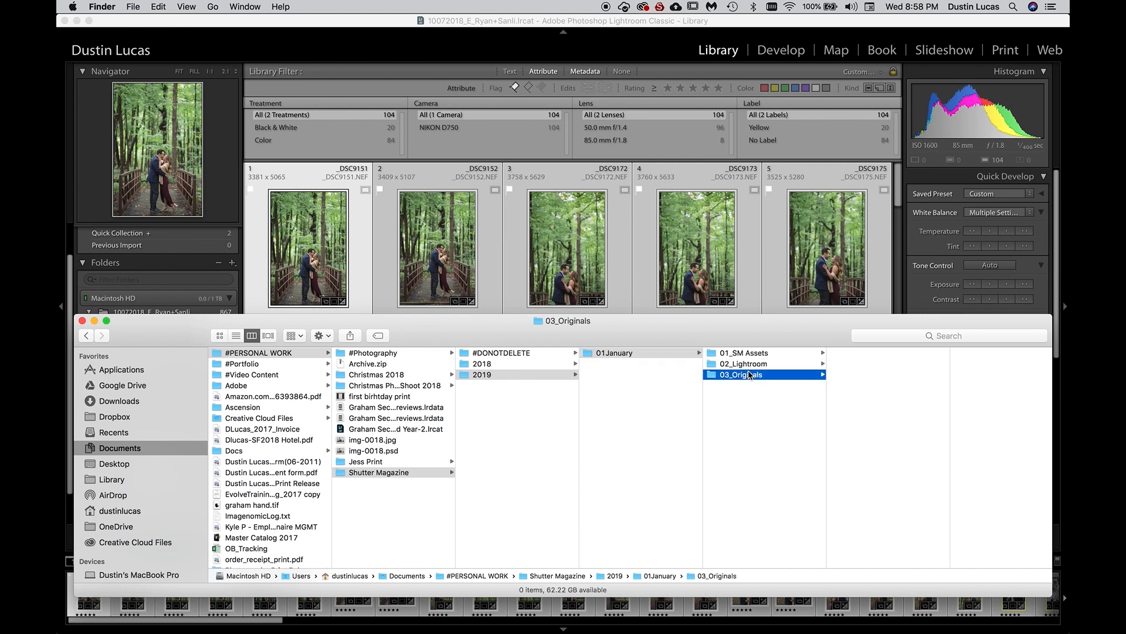
left_click(750, 364)
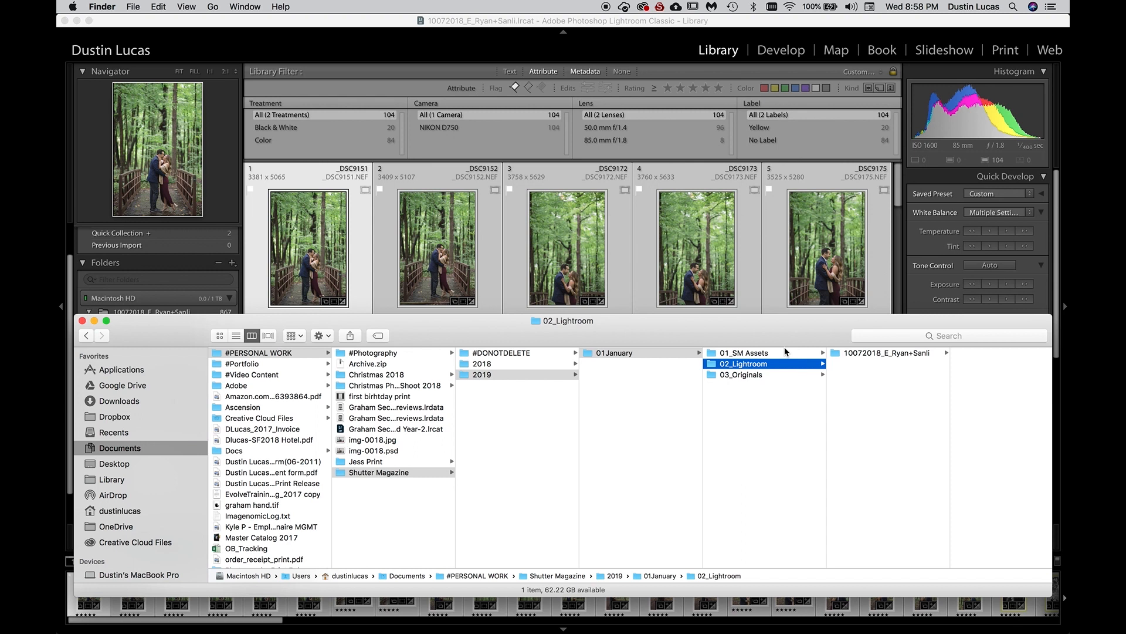
Look through the numbered subfolders inside the shoot folder, starting with 01_Originals, and switch back to Lightroom.
key("Right")
key("Right")
key("Down")
key("Down")
key("Down")
key("Down")
key("Down")
key("Up")
key("Up")
key("Up")
key("Up")
key("Up")
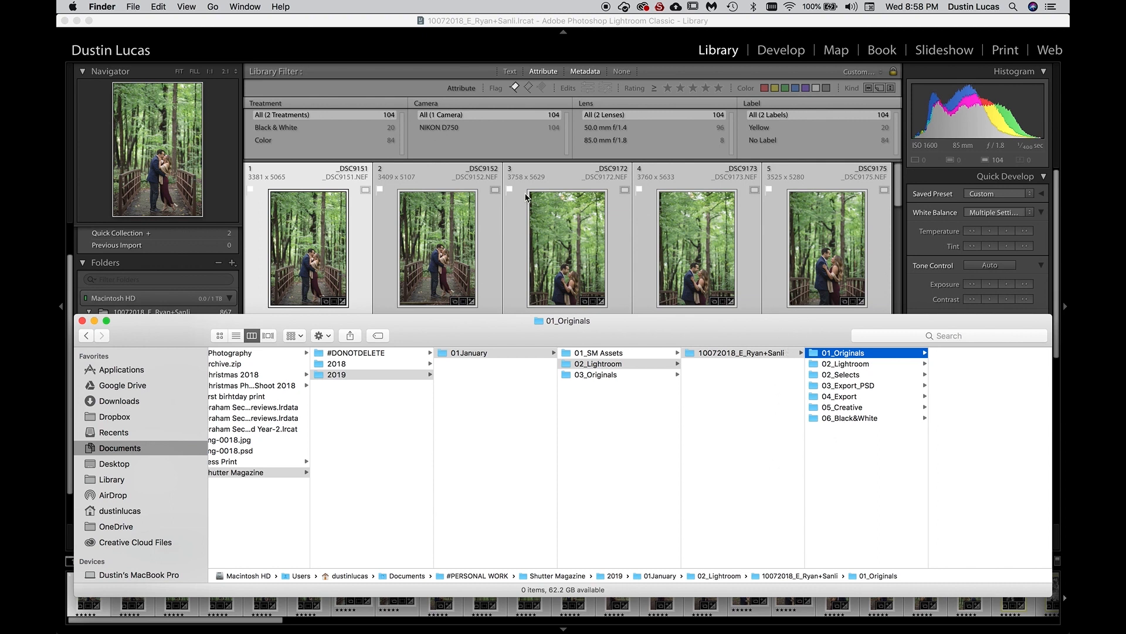
left_click(446, 47)
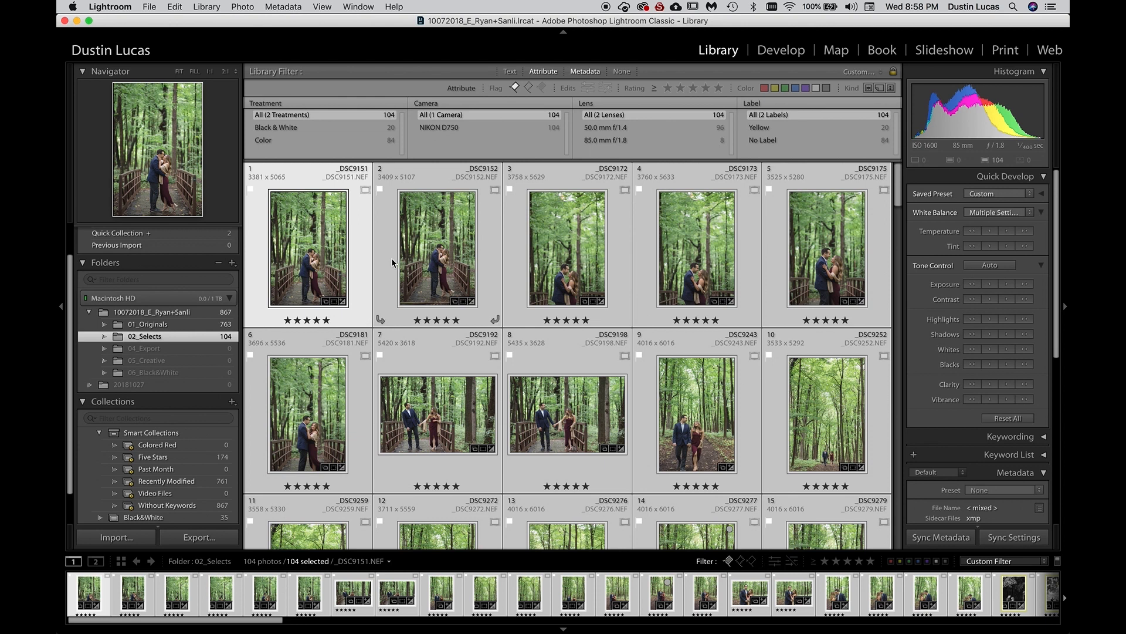
Reduce the selection in 02_Selects to the first photo only and show the toolbar below the grid.
key("super+d")
left_click(351, 251)
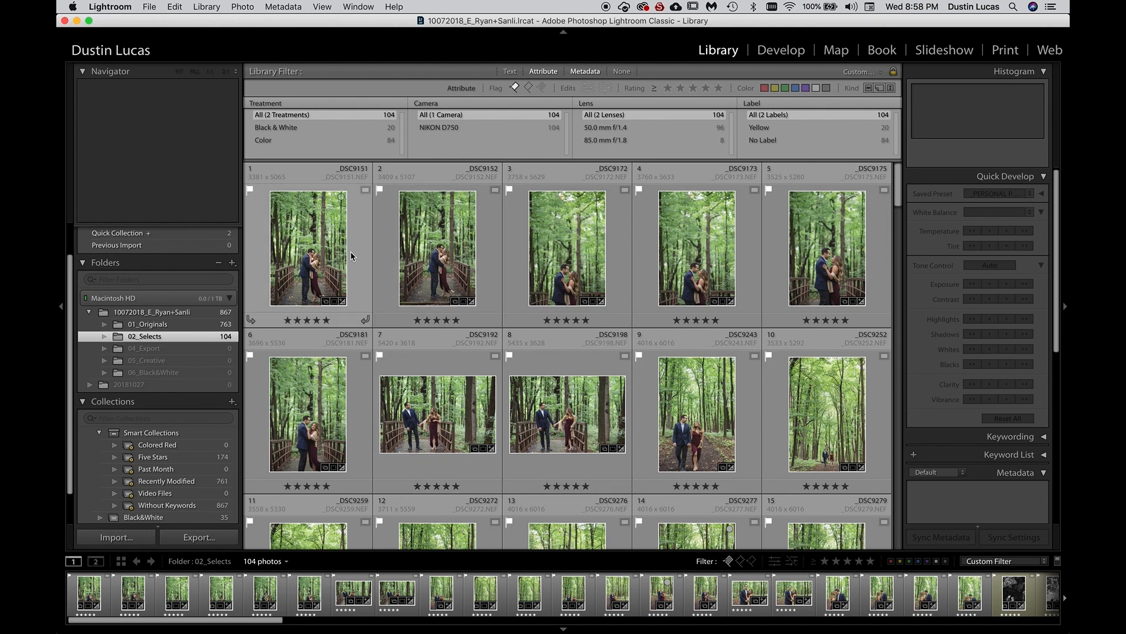
key("t")
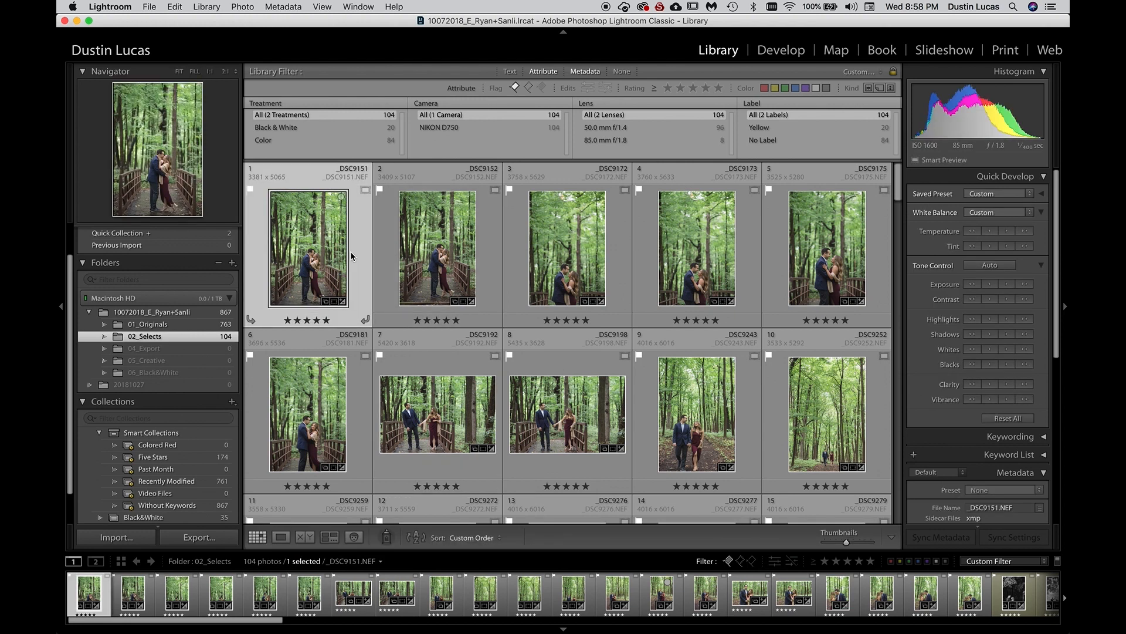
Check the available sort orders for the 02_Selects folder and for the 01_Originals folder.
left_click(475, 538)
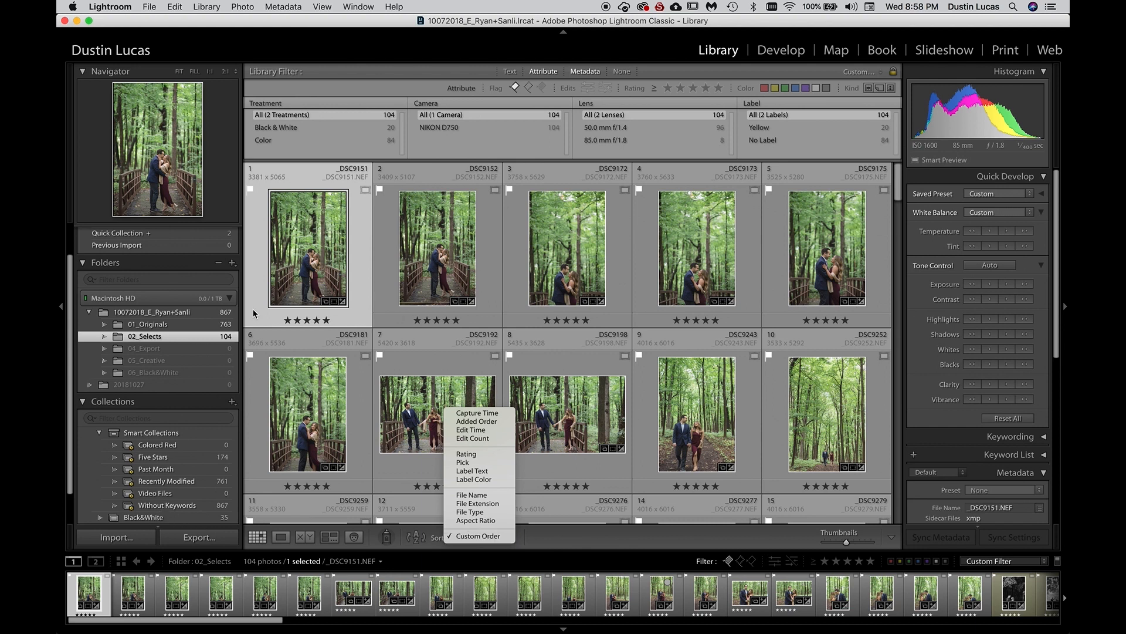
left_click(201, 330)
left_click(200, 325)
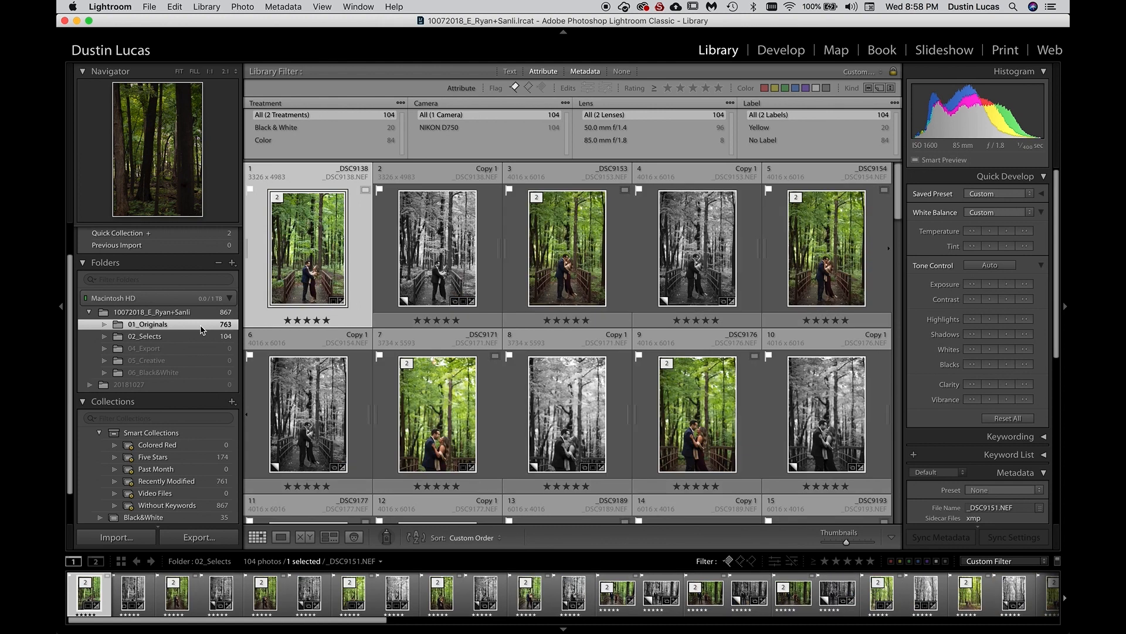
left_click(480, 540)
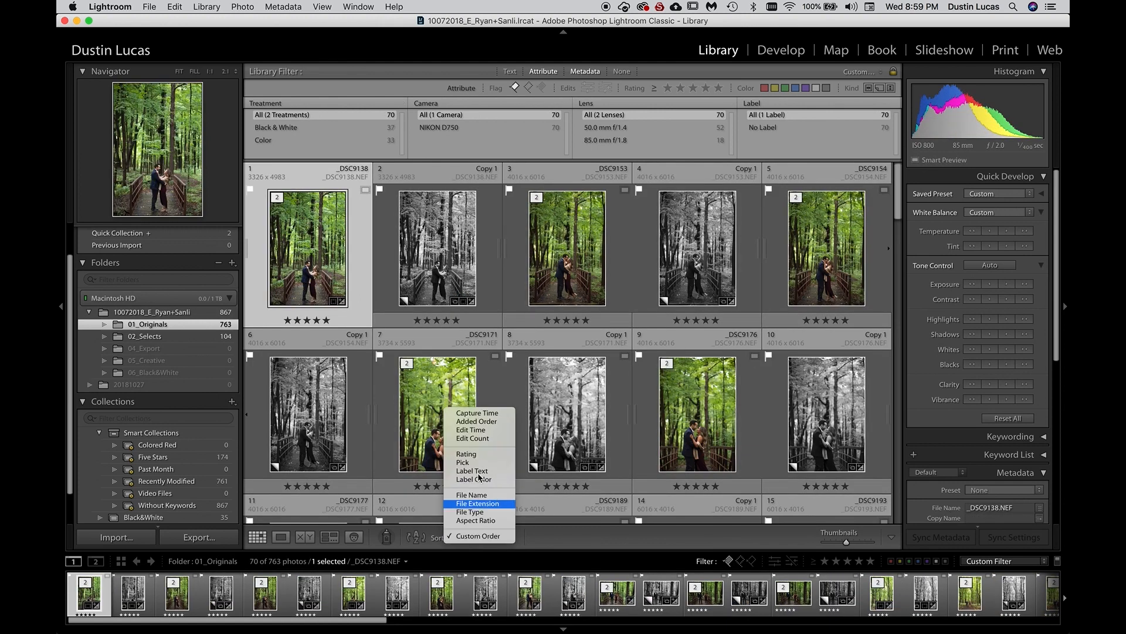
left_click(425, 241)
Select all photos in 02_Selects, and delete the existing collection named Rename.
left_click(168, 336)
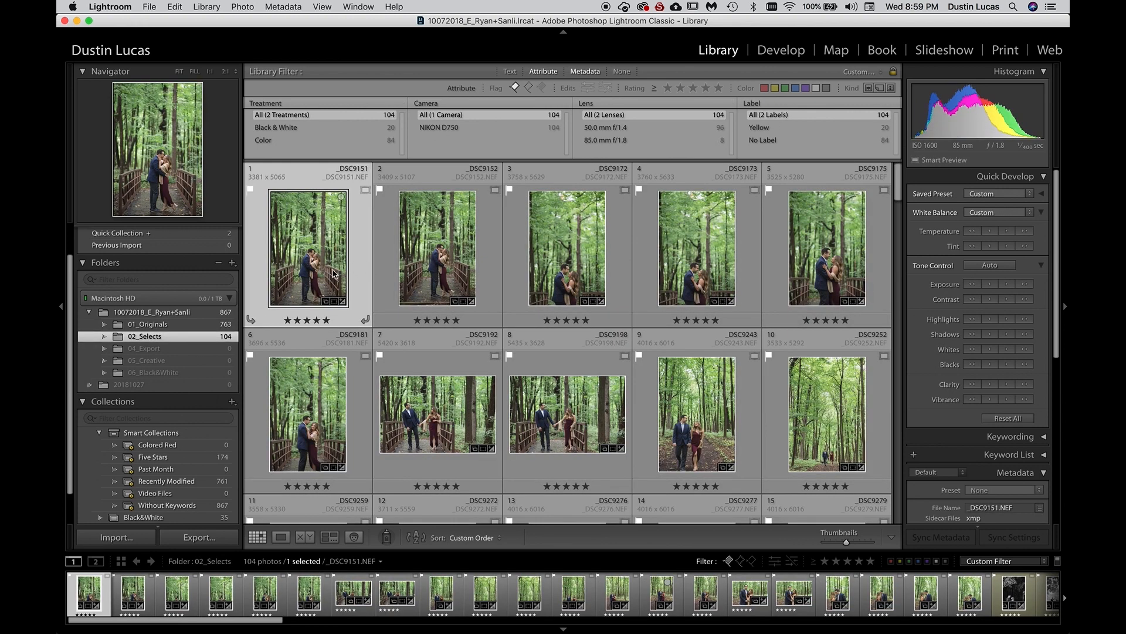
key("super+a")
scroll(170, 340, "down", 3)
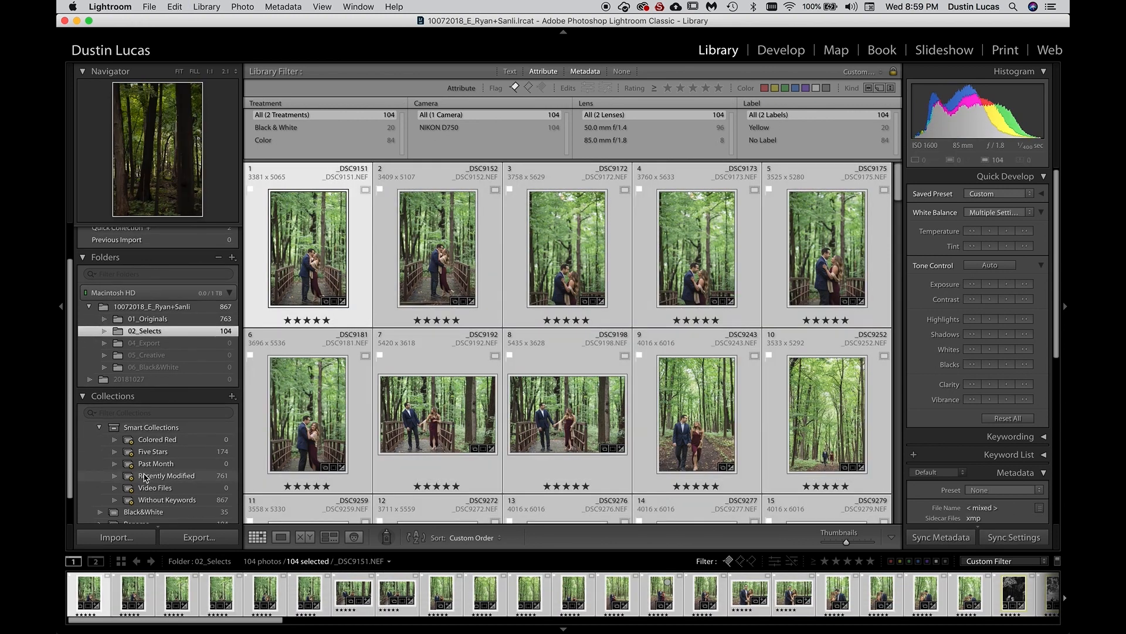
left_click(137, 500)
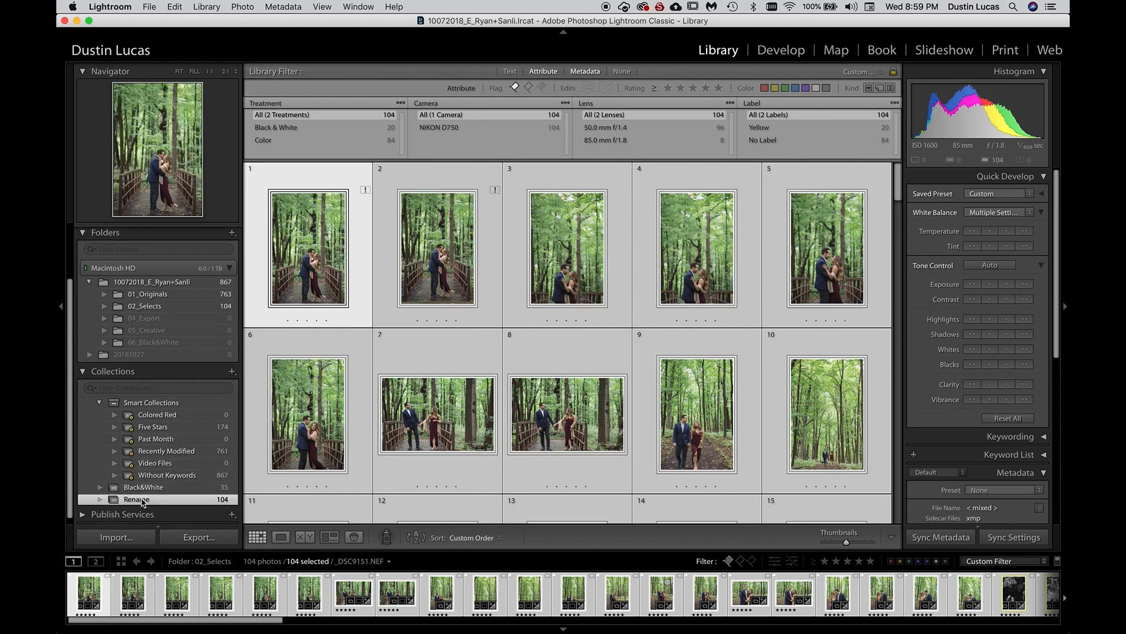
right_click(143, 499)
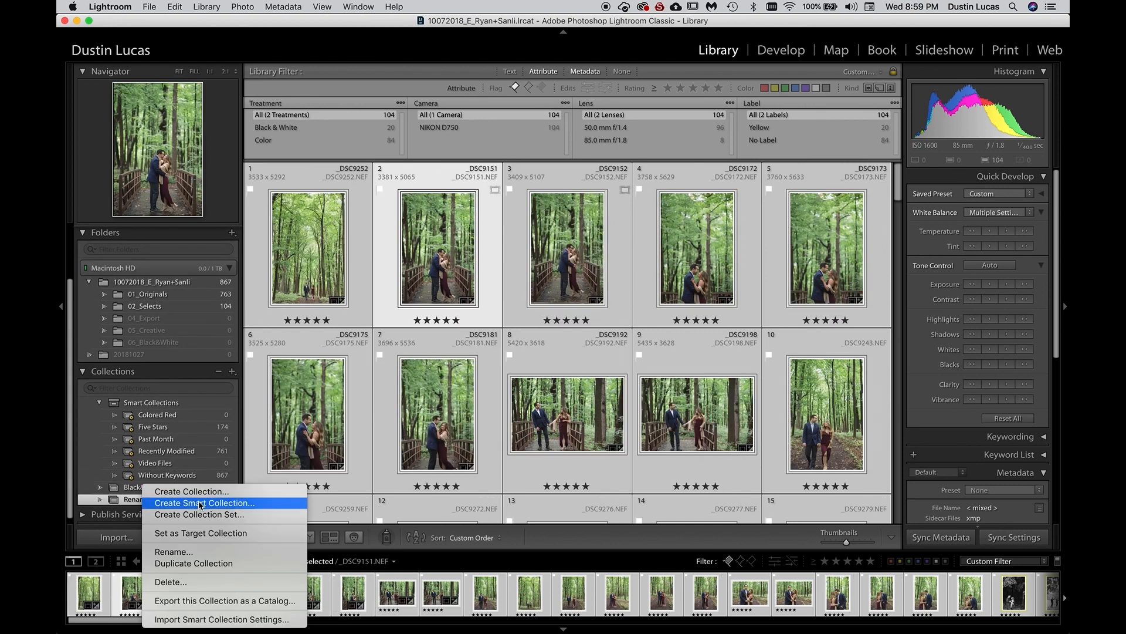
left_click(188, 581)
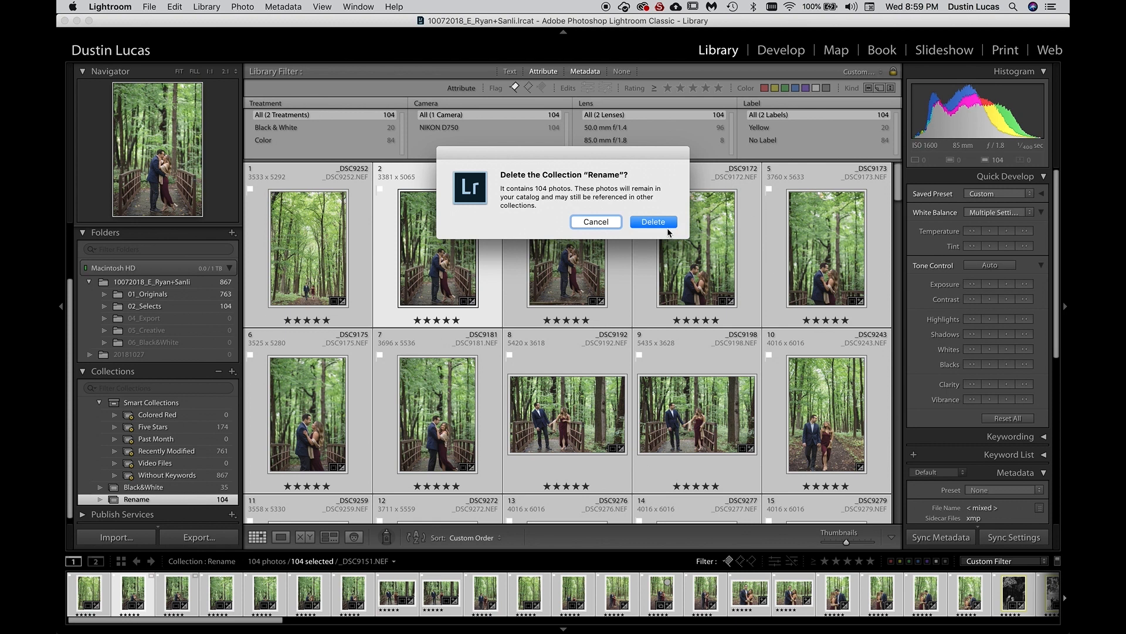
left_click(652, 222)
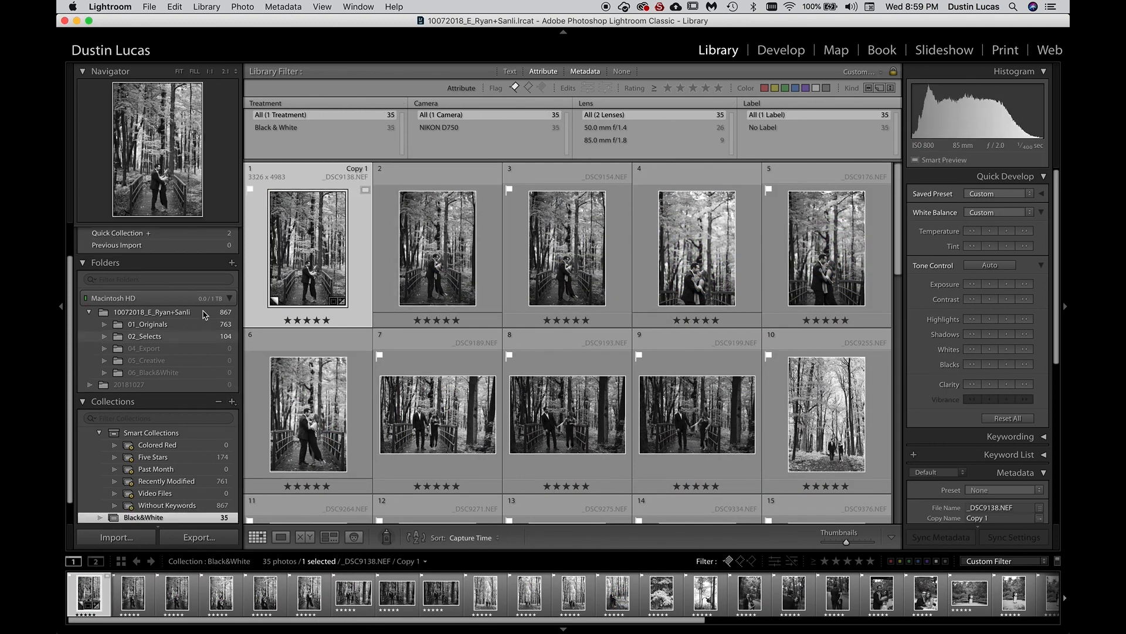
Open the 02_Selects folder and leave all of its photos deselected.
left_click(146, 336)
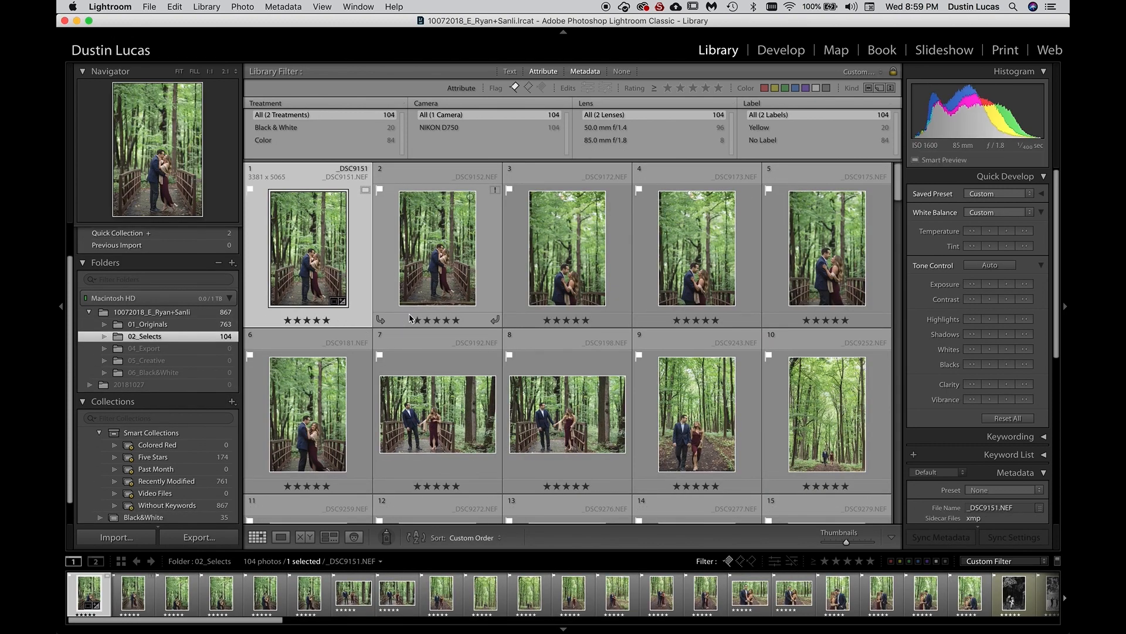
key("super+a")
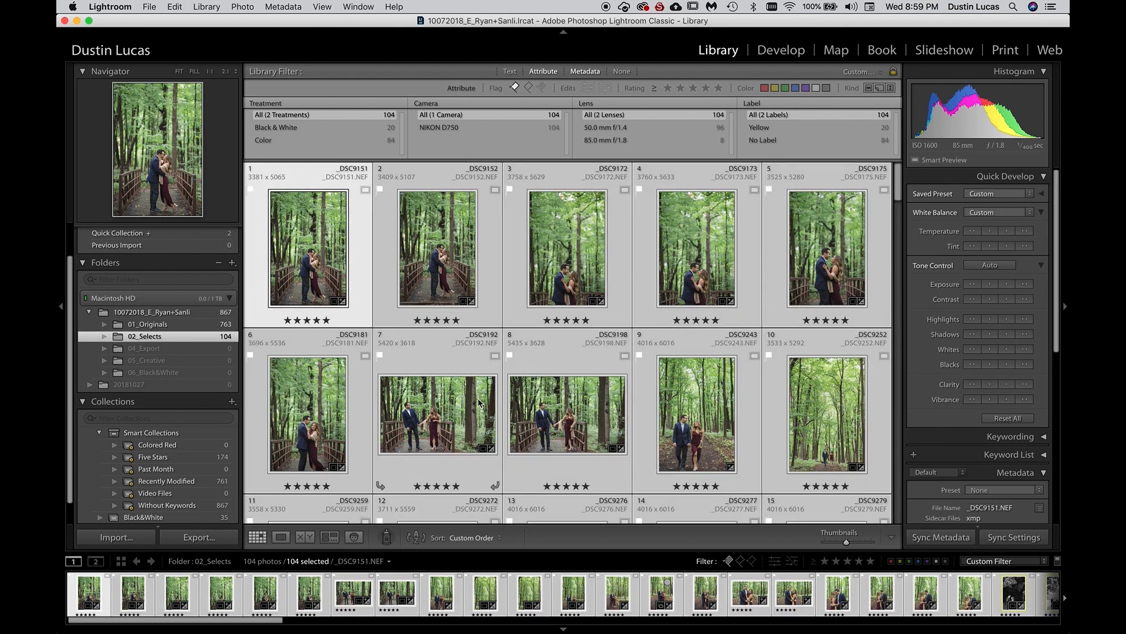
key("super+d")
Try moving the third photo to second place, undo the reordering, and check the sort order options.
left_click_drag(567, 259, 382, 266)
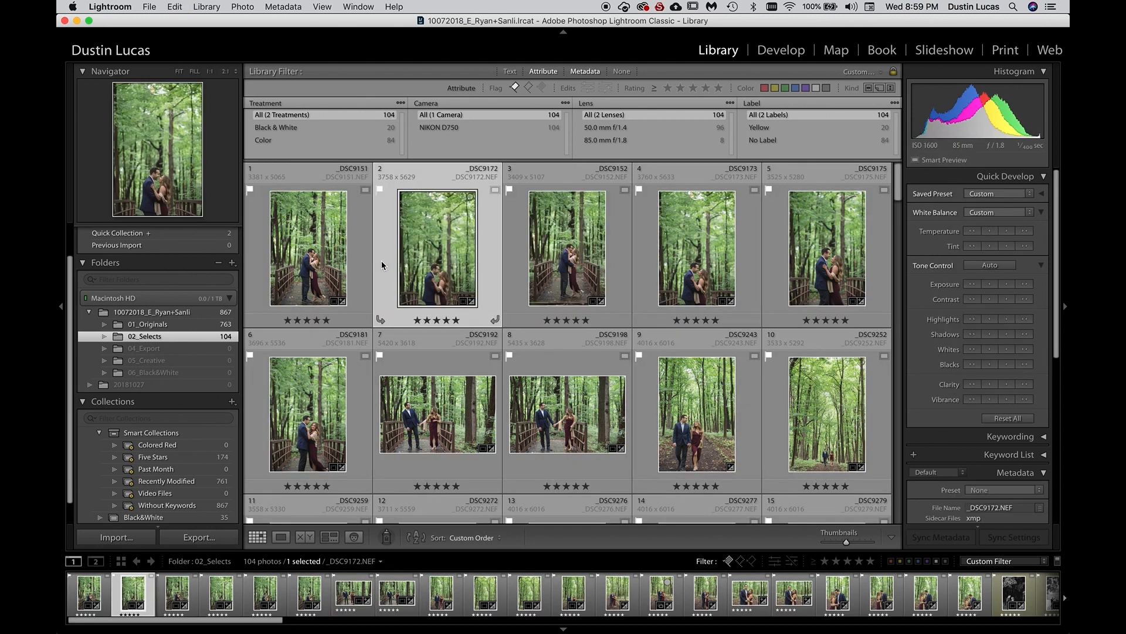
key("super+z")
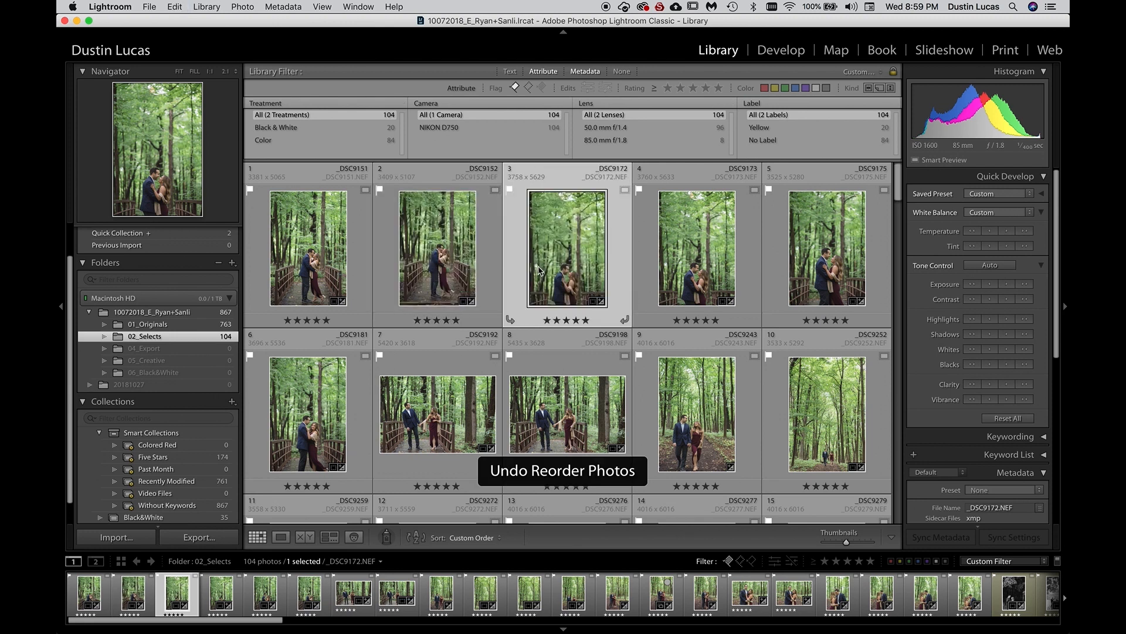
left_click(472, 536)
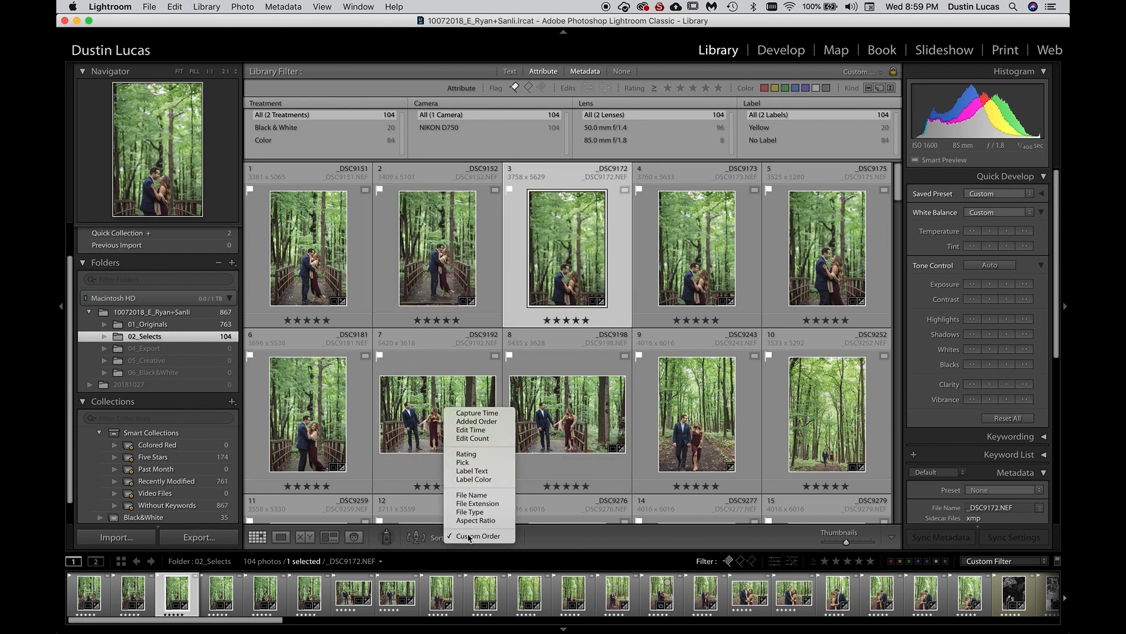
left_click(545, 464)
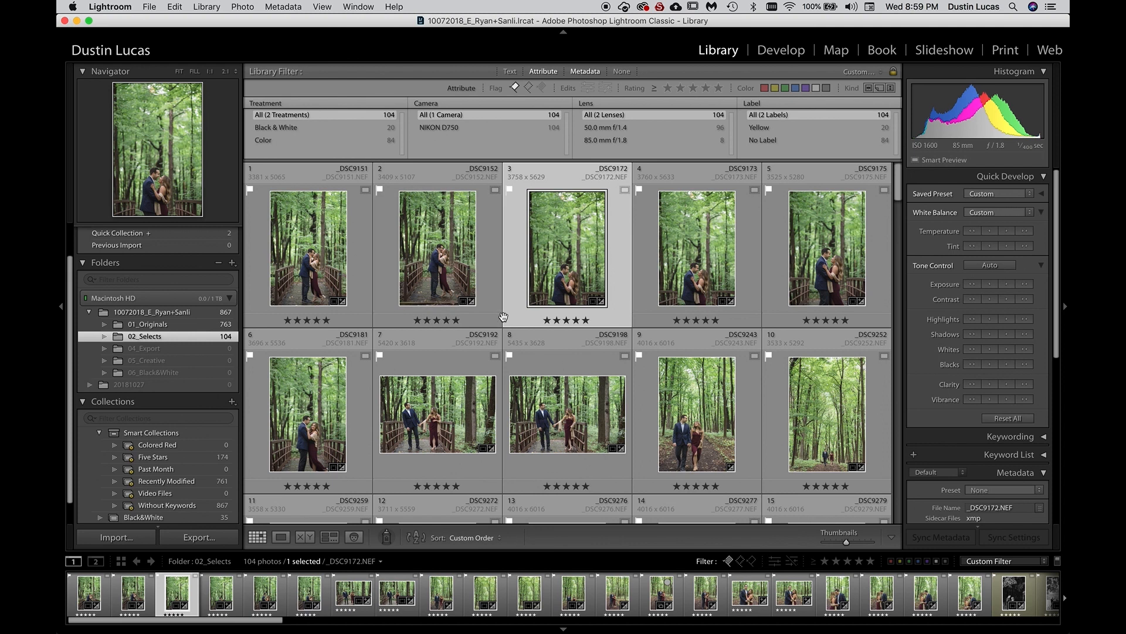
Create a collection named Rename that includes all the photos in 02_Selects.
key("super+a")
scroll(205, 395, "down", 1)
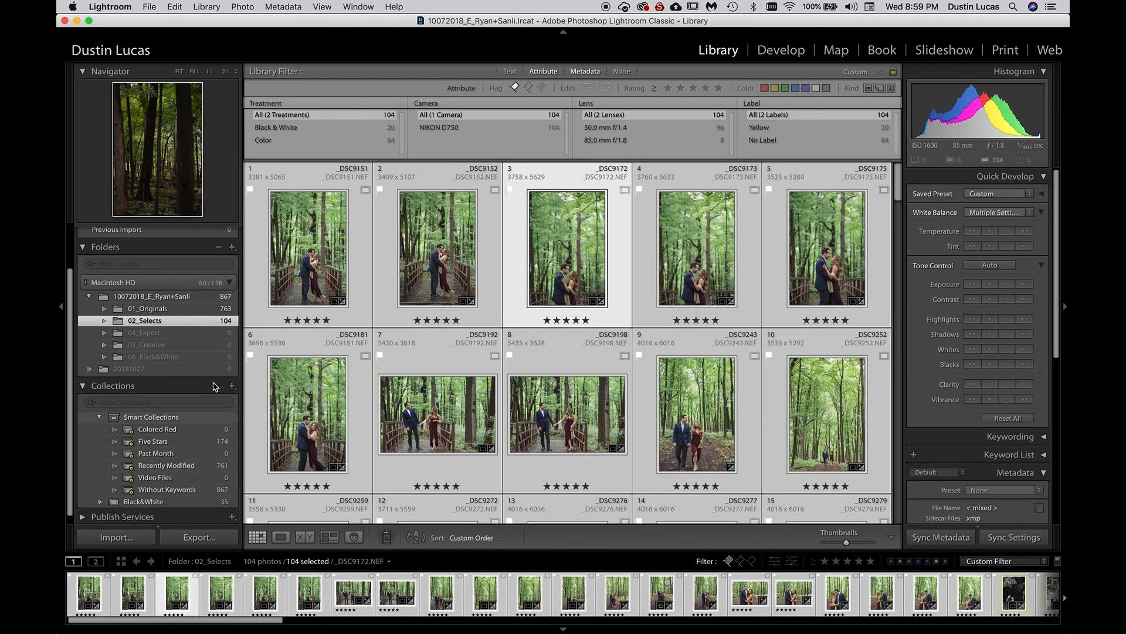
left_click(232, 386)
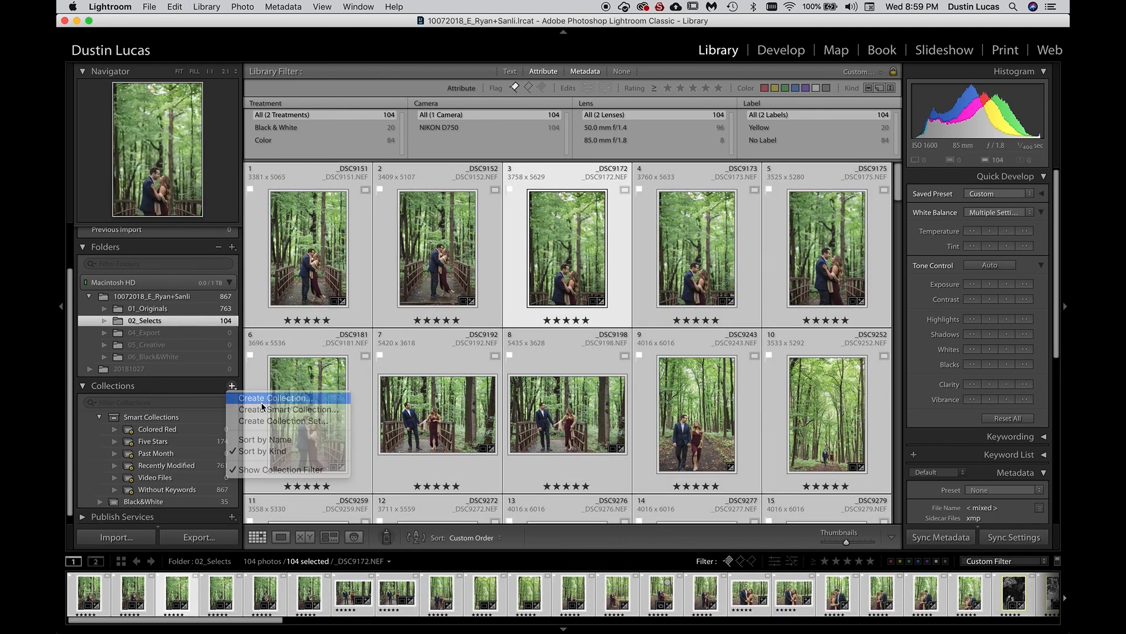
left_click(261, 401)
type("Rename")
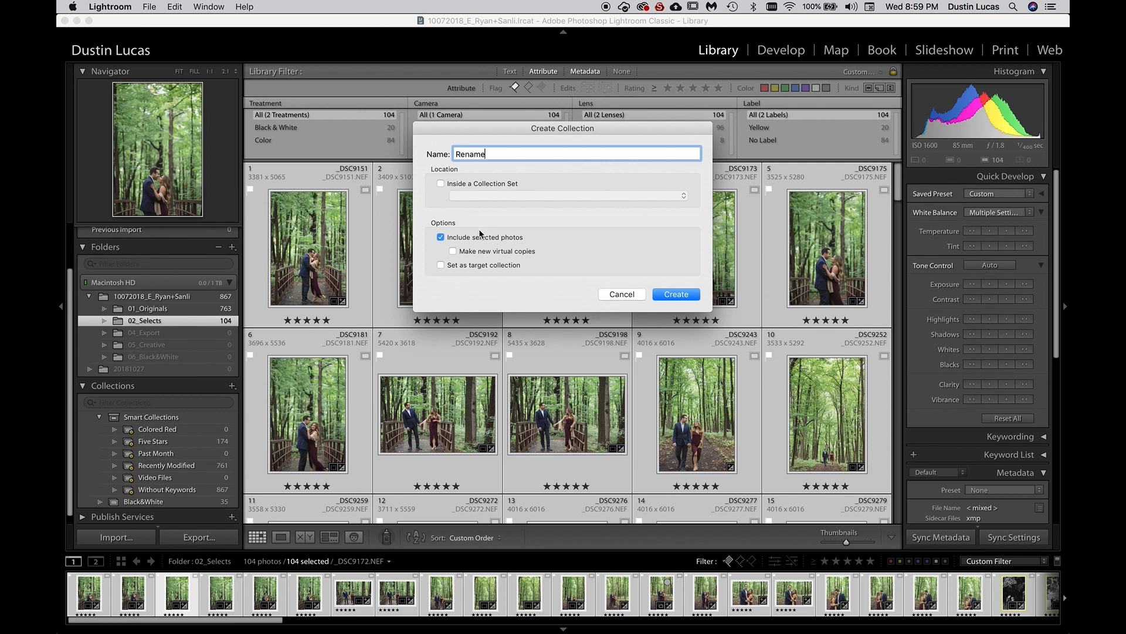
left_click(676, 294)
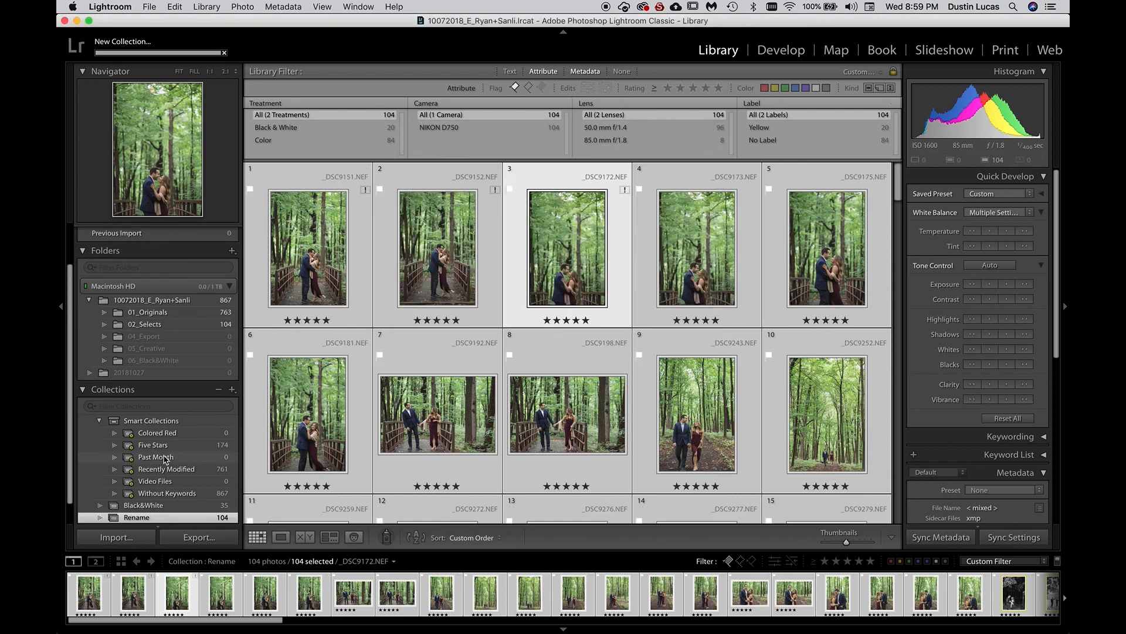
Deselect all photos and look through the Rename collection in the grid.
key("super+d")
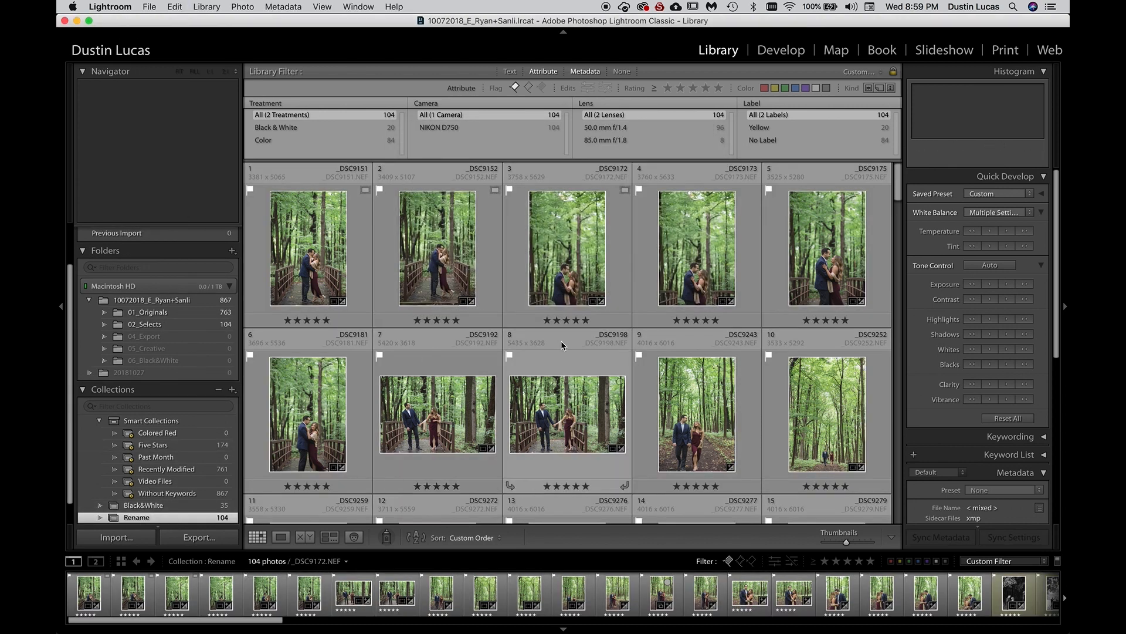
scroll(724, 287, "down", 5)
scroll(705, 318, "up", 4)
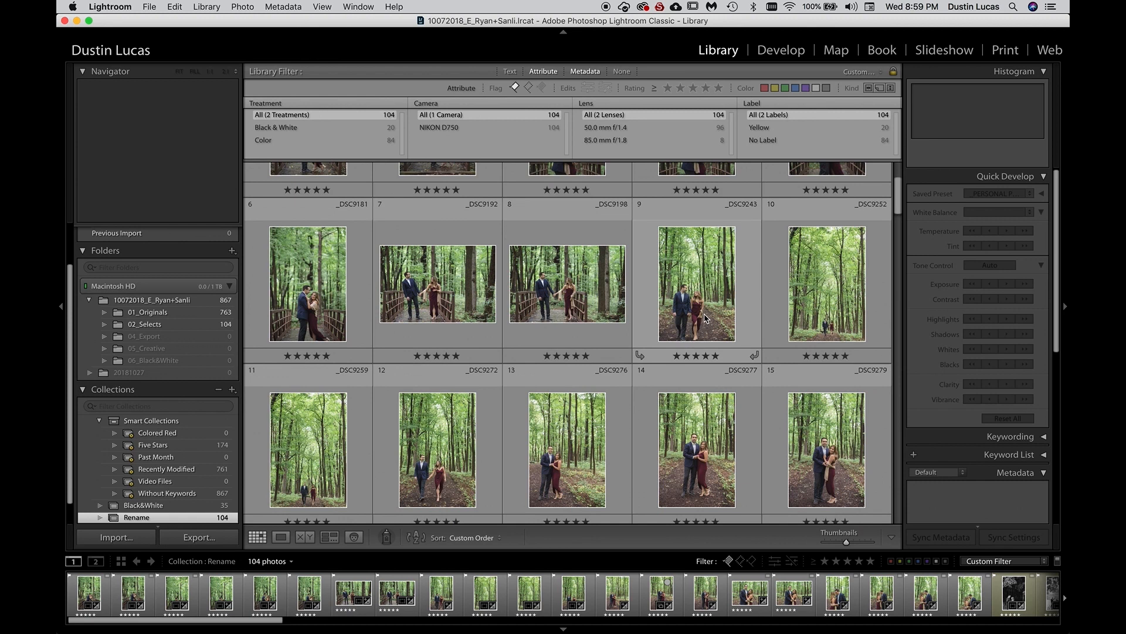
Shrink the grid thumbnails to their smallest size and look through all photos in the Rename collection.
key("minus")
key("minus")
key("minus")
key("minus")
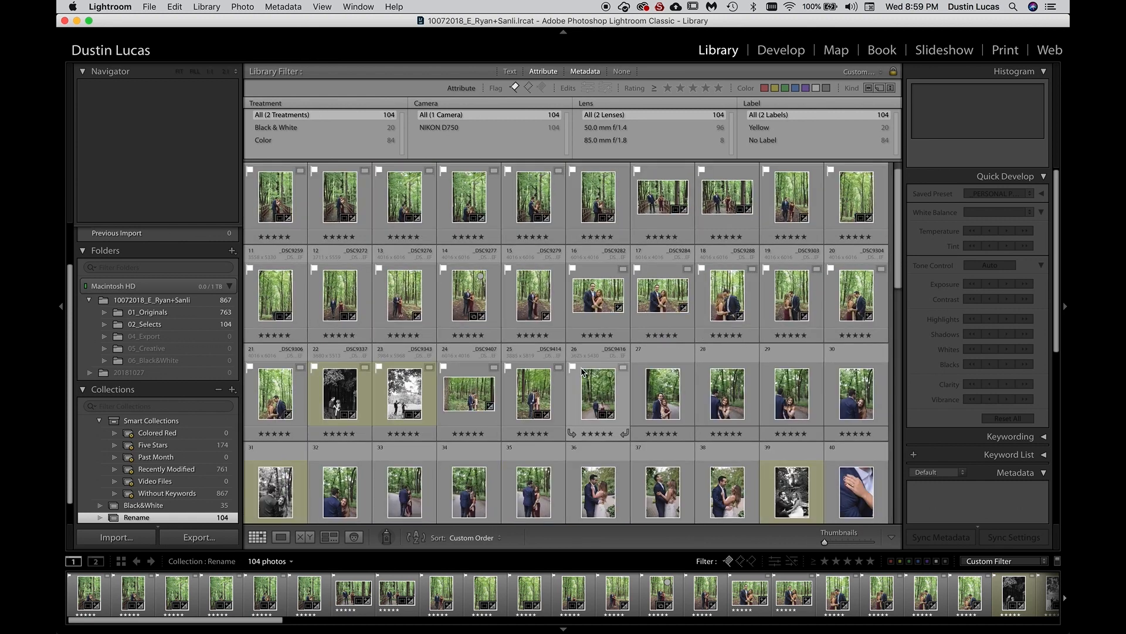
scroll(587, 370, "down", 10)
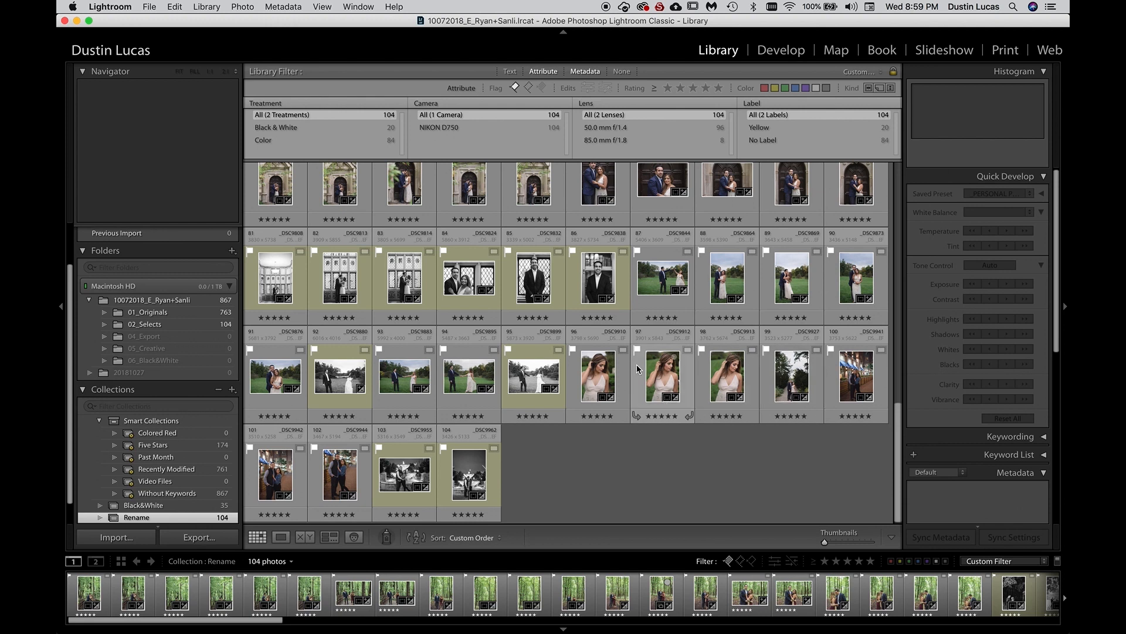
scroll(638, 368, "up", 4)
scroll(638, 369, "down", 1)
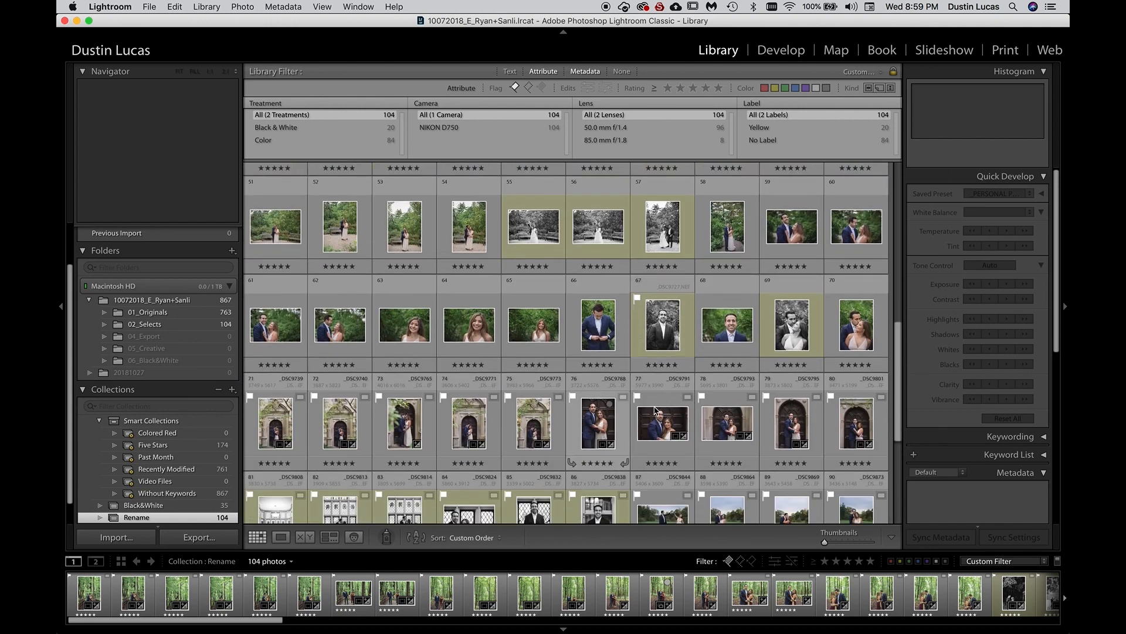
scroll(656, 410, "up", 3)
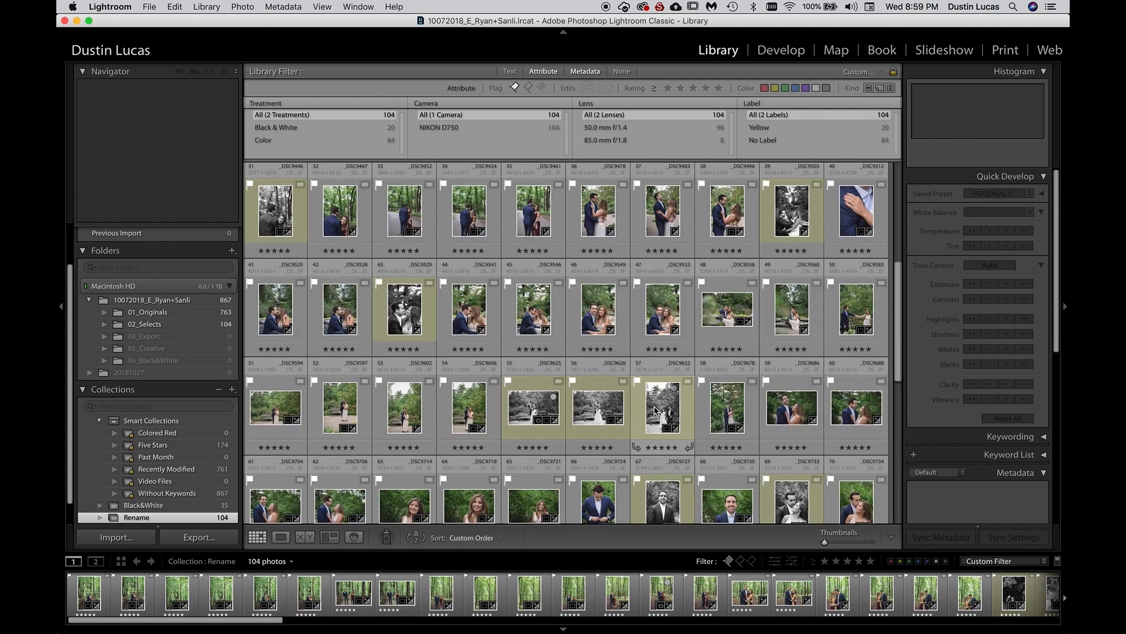
scroll(656, 410, "up", 4)
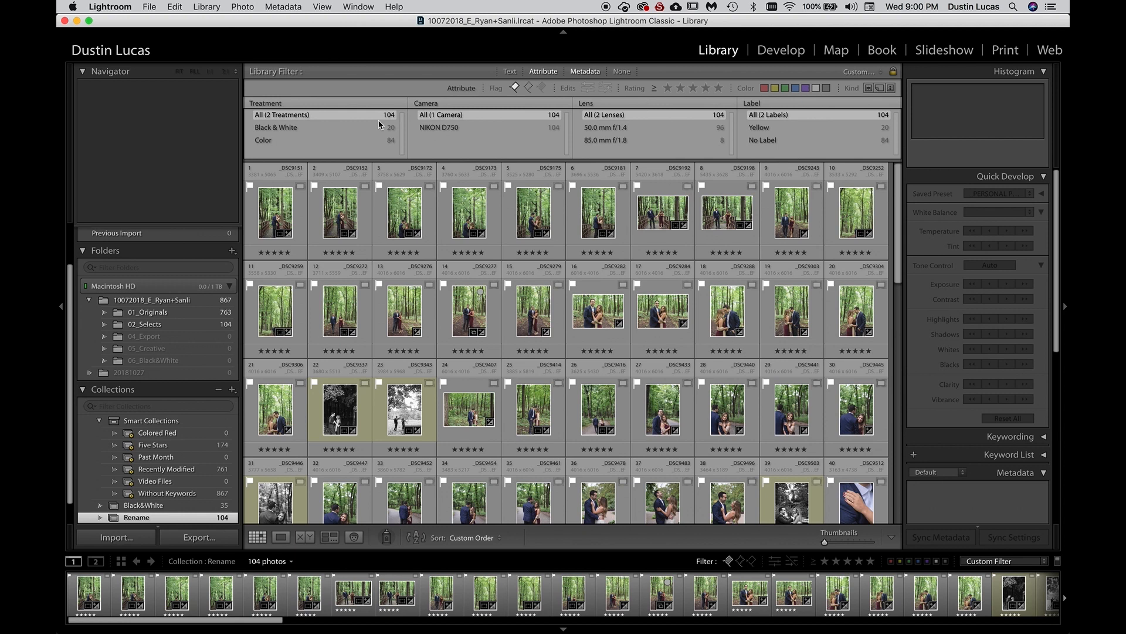
Select all black-and-white photos using the Black & White treatment filter, show all treatments again, and move the selected photos to the start of the collection.
left_click(351, 128)
key("super+a")
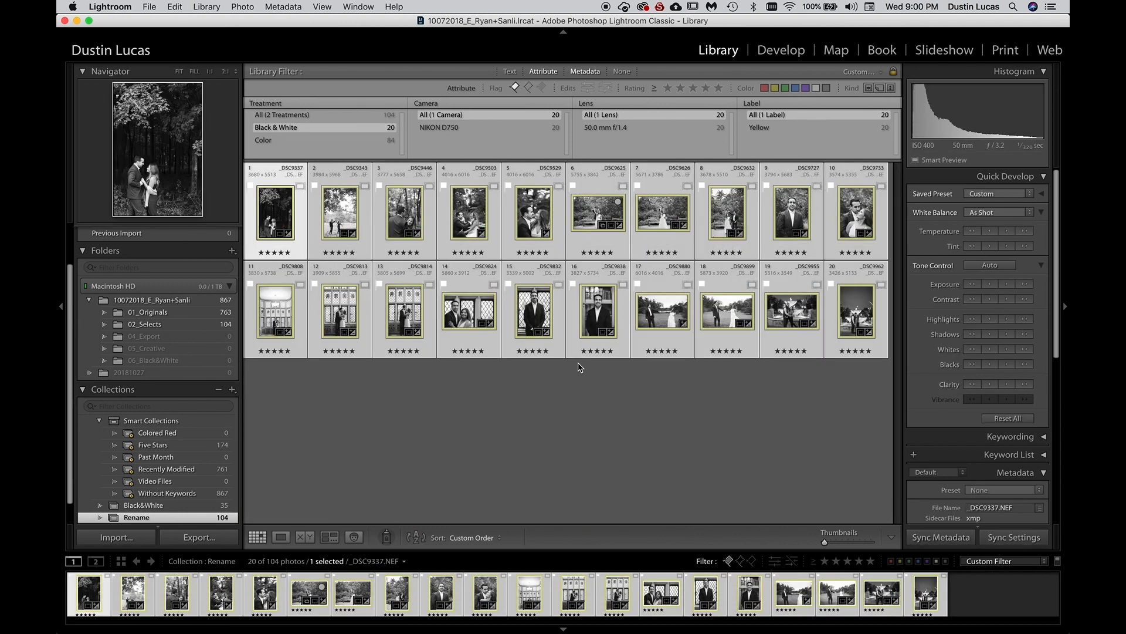
left_click(386, 116)
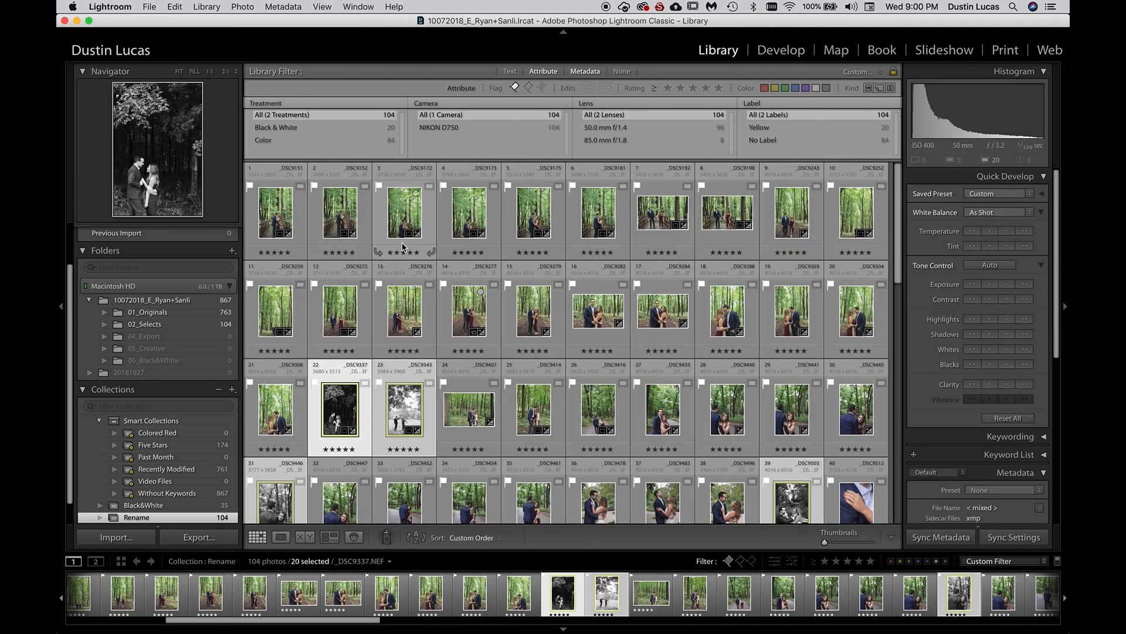
left_click_drag(399, 400, 254, 244)
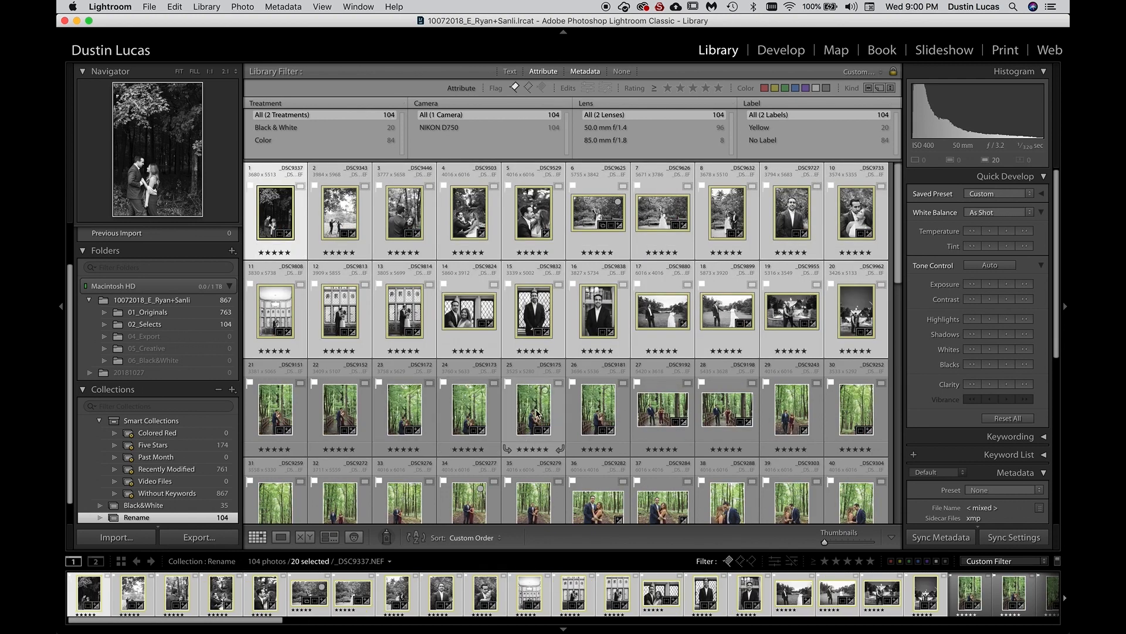
Deselect the black-and-white group by selecting only _DSC9175, and check the rearranged photos and the available sort orders.
left_click(537, 413)
scroll(515, 297, "down", 2)
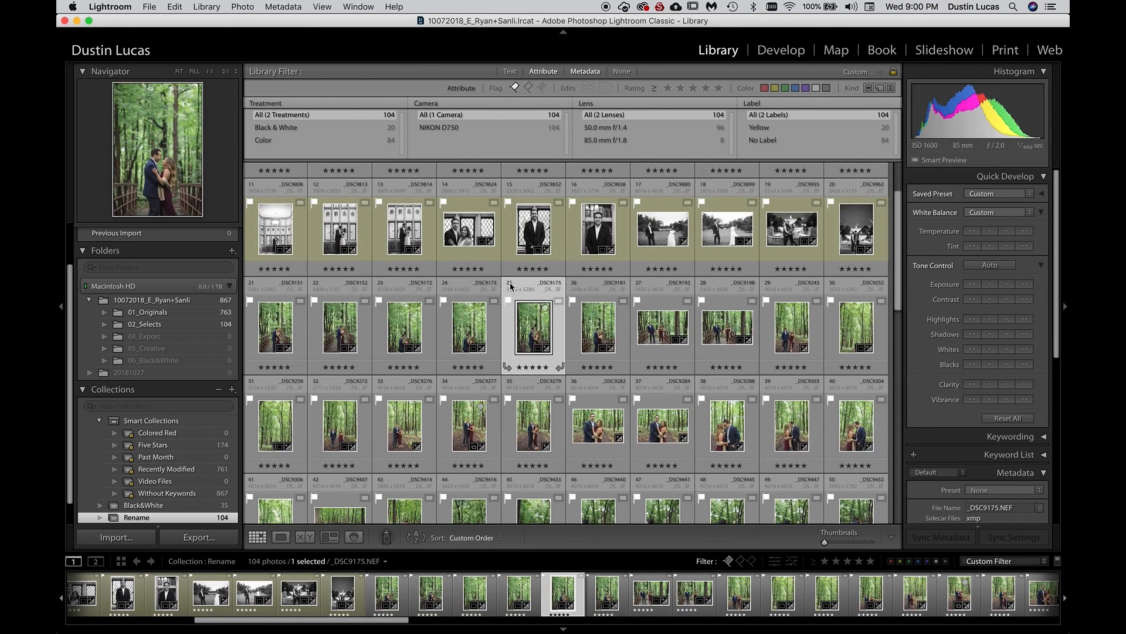
scroll(511, 286, "up", 2)
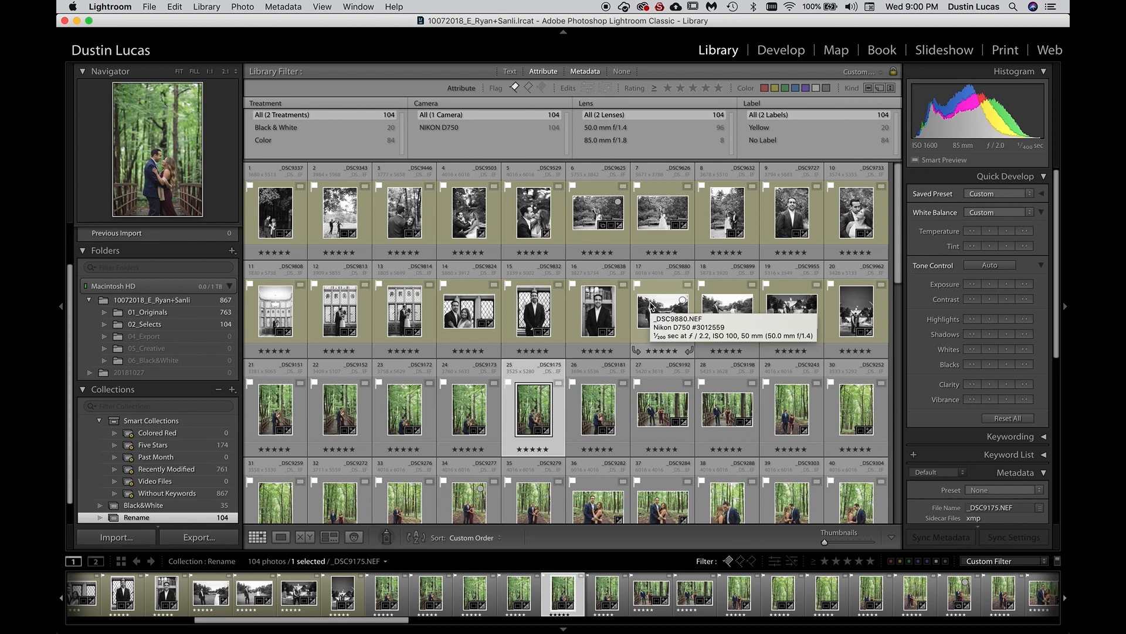
scroll(587, 314, "down", 5)
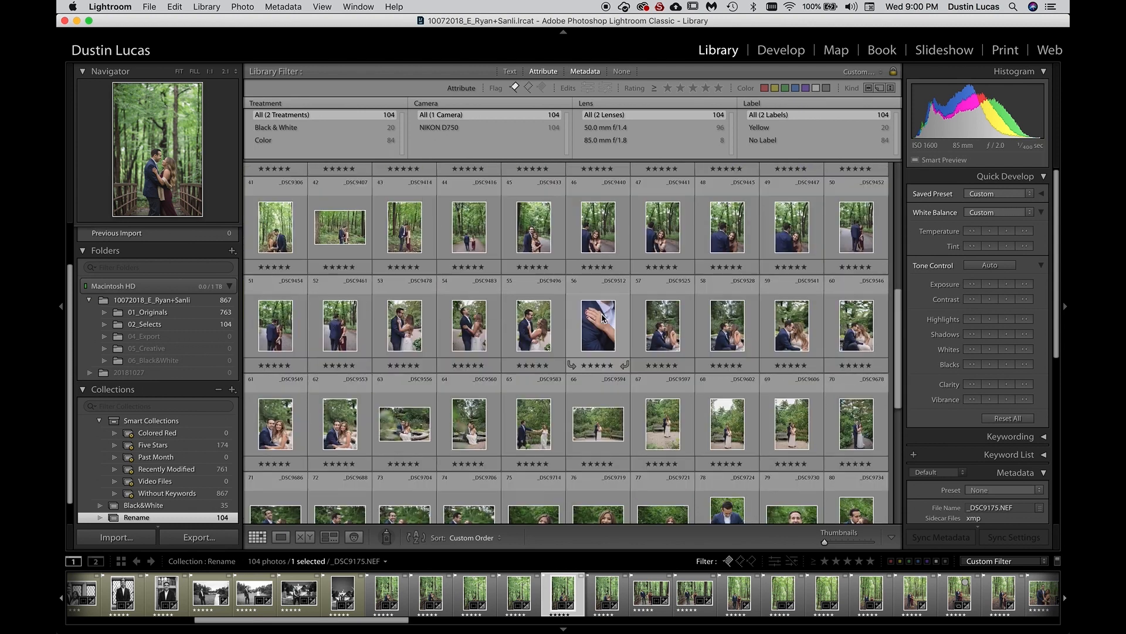
left_click(484, 538)
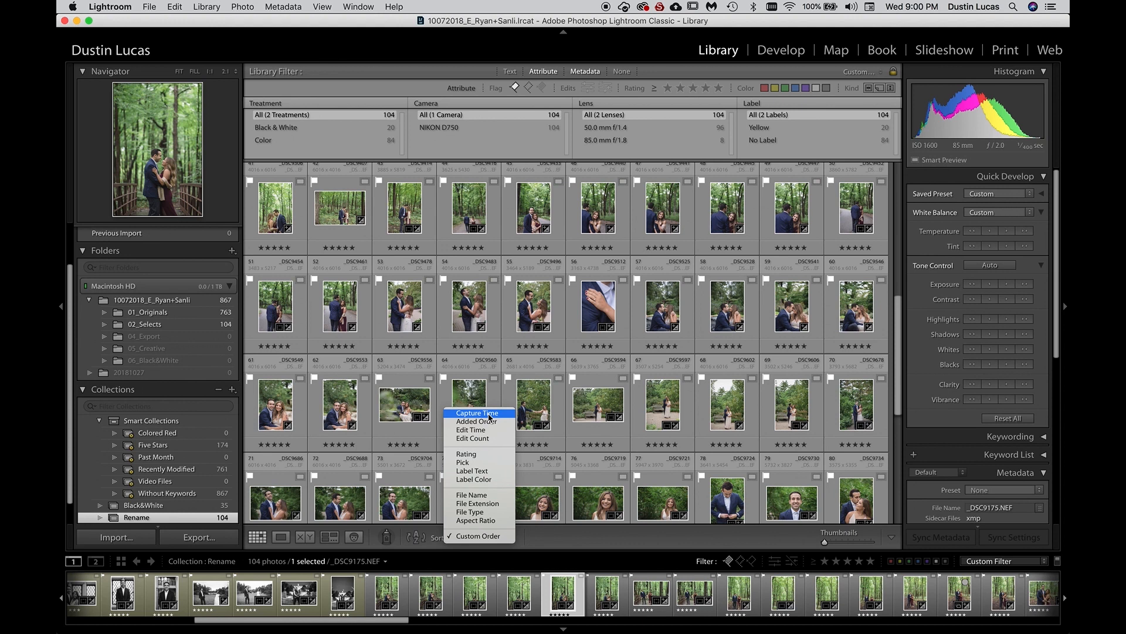
left_click(470, 348)
scroll(475, 414, "down", 3)
scroll(475, 414, "up", 10)
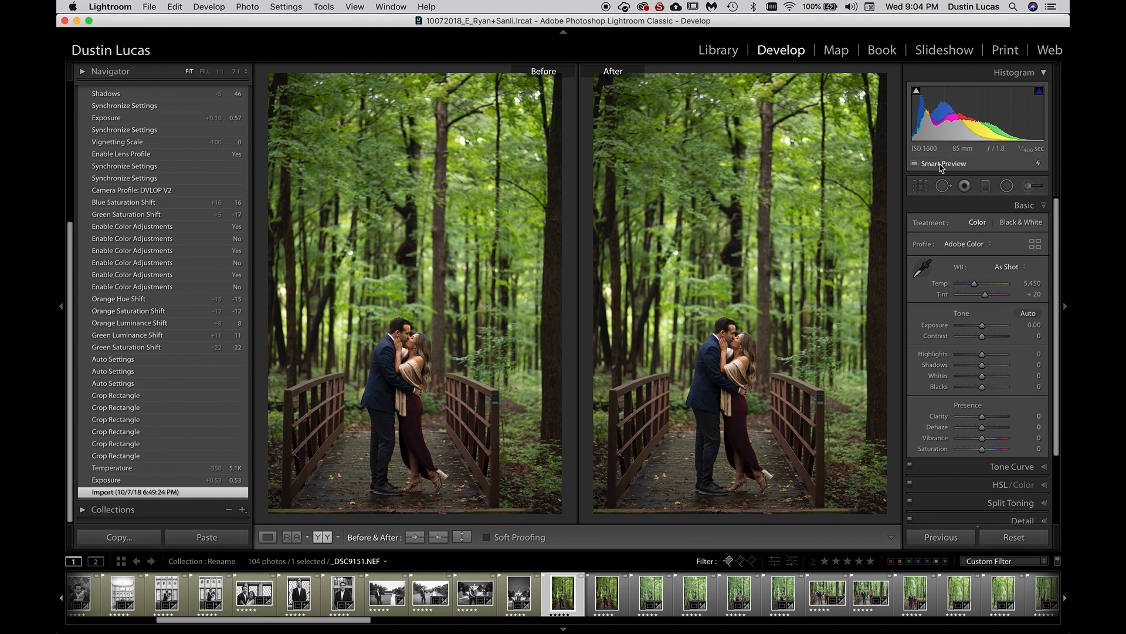
Inspect the couple up close in the before/after comparison of the bridge photo, and return to the full view.
left_click(717, 405)
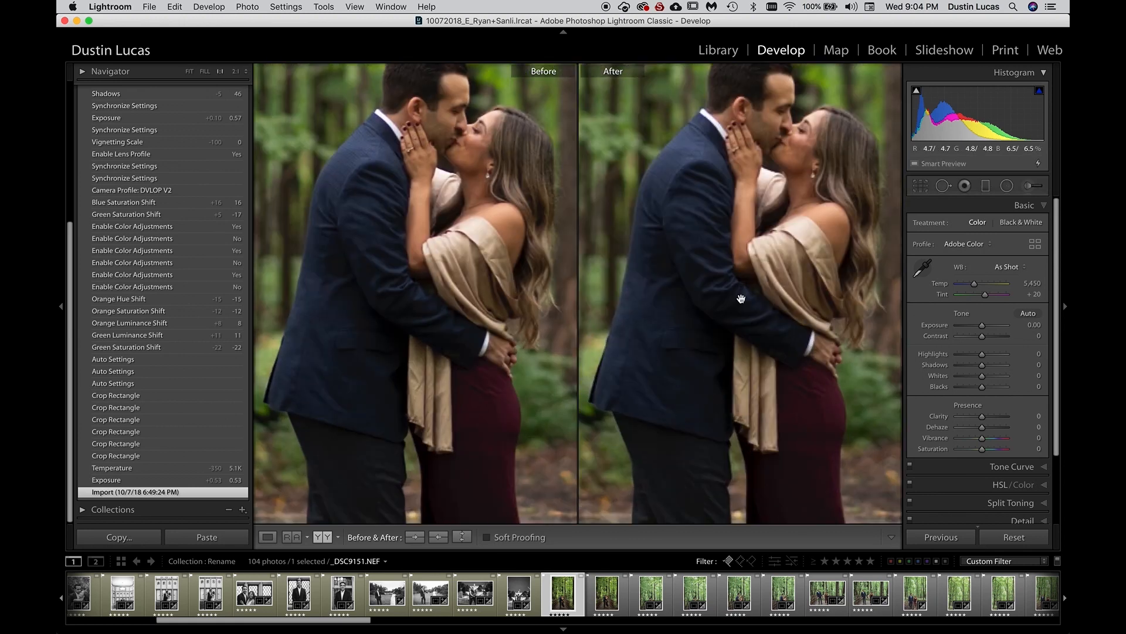
left_click_drag(783, 145, 746, 195)
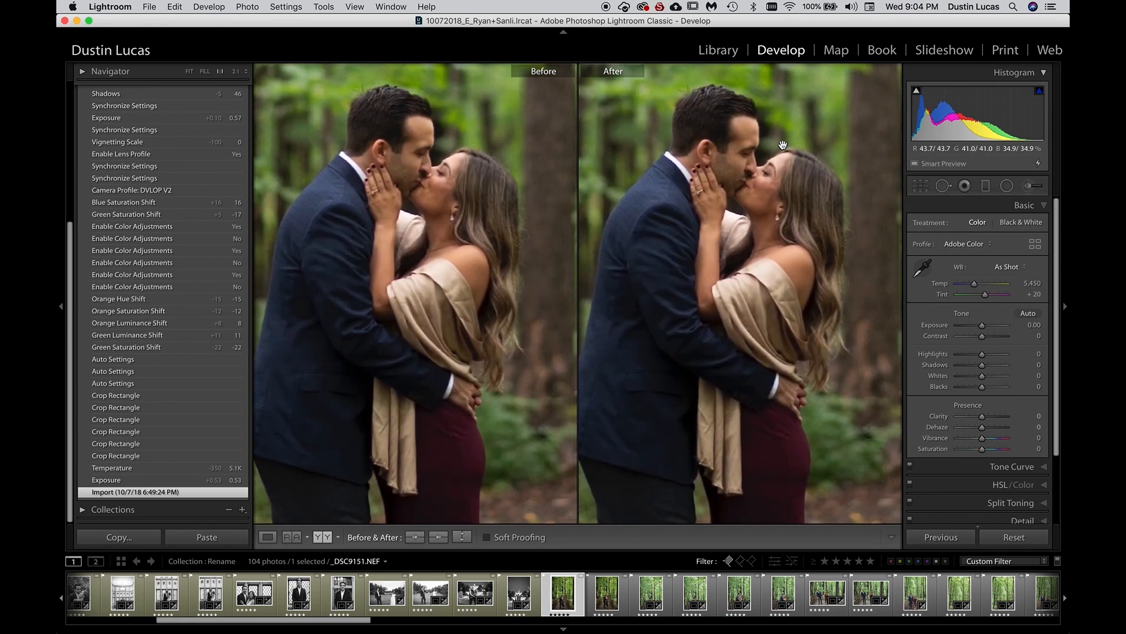
left_click(746, 195)
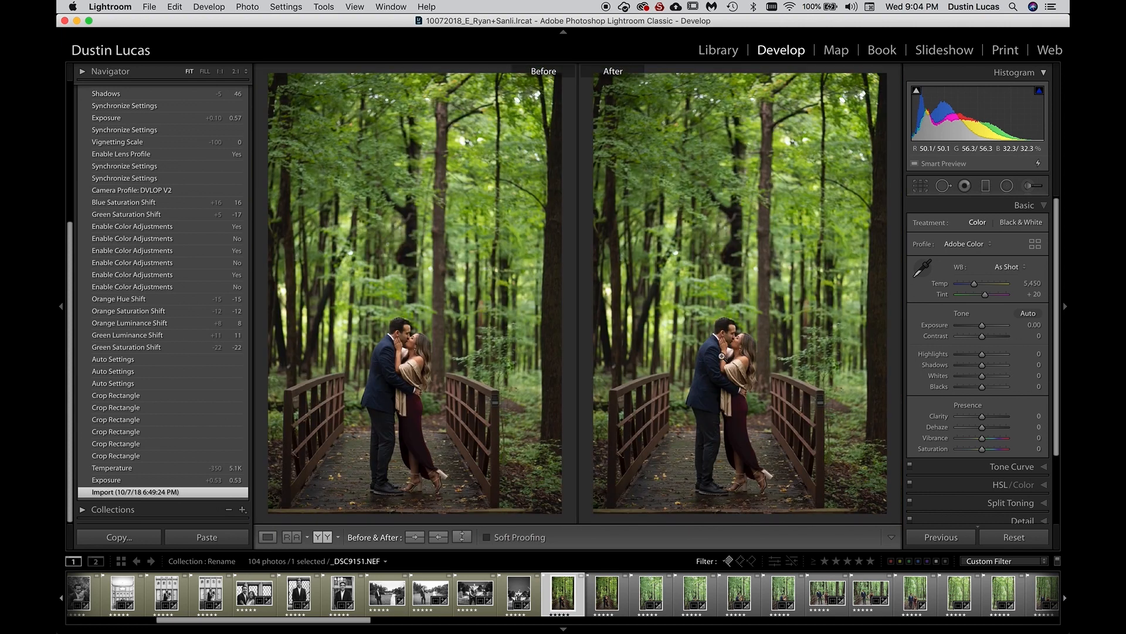
left_click(729, 364)
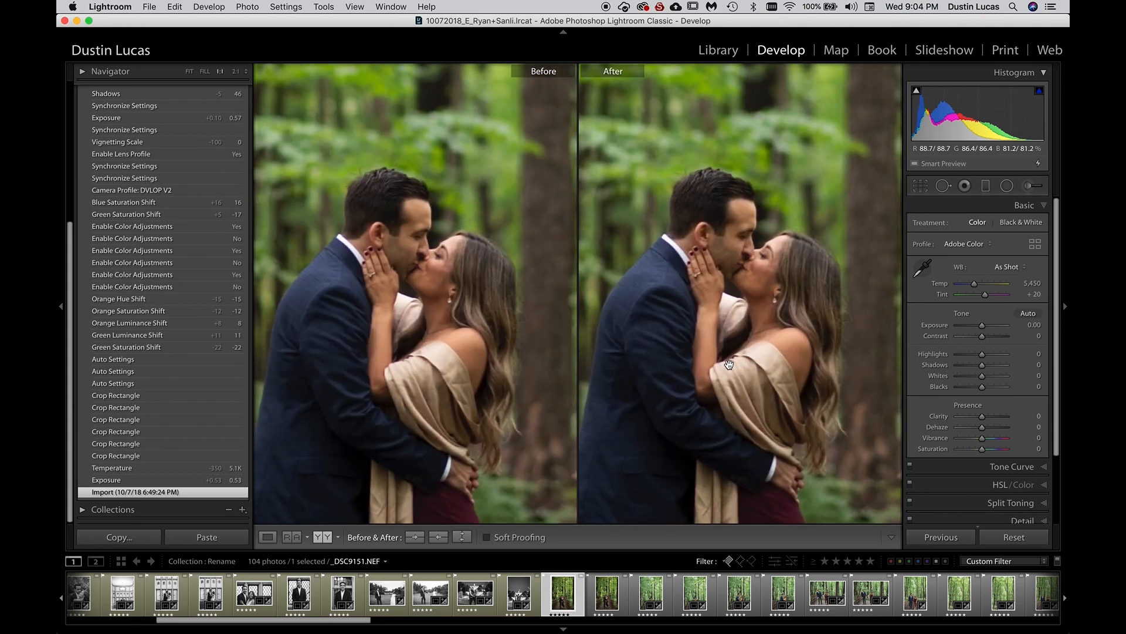
left_click(729, 309)
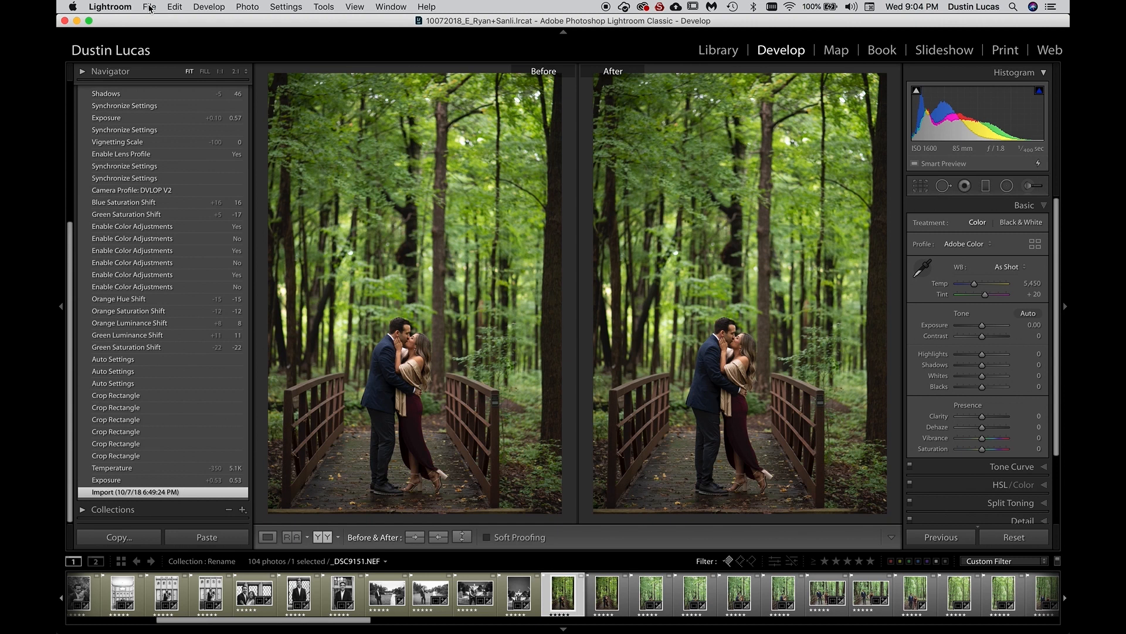
left_click(216, 11)
left_click(215, 10)
key("g")
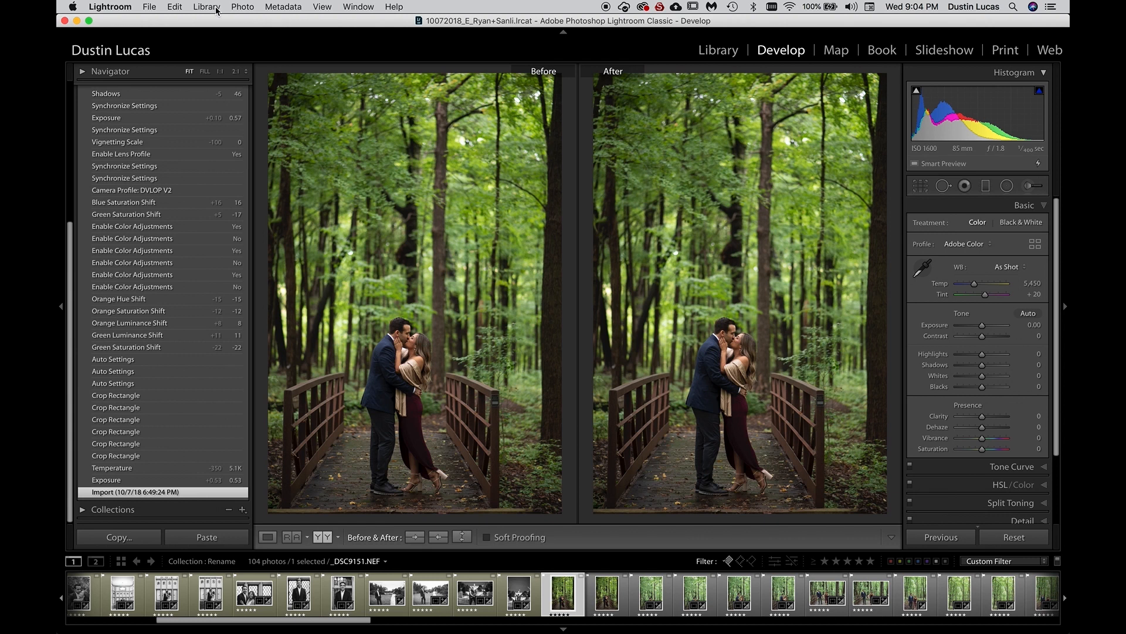
left_click(216, 9)
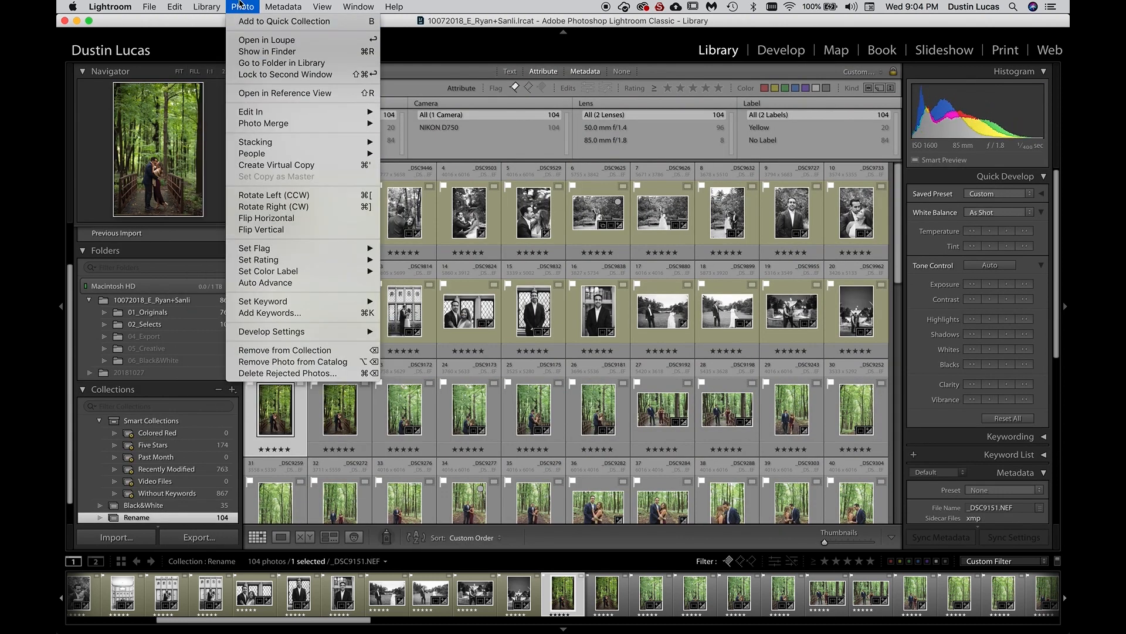
left_click(209, 7)
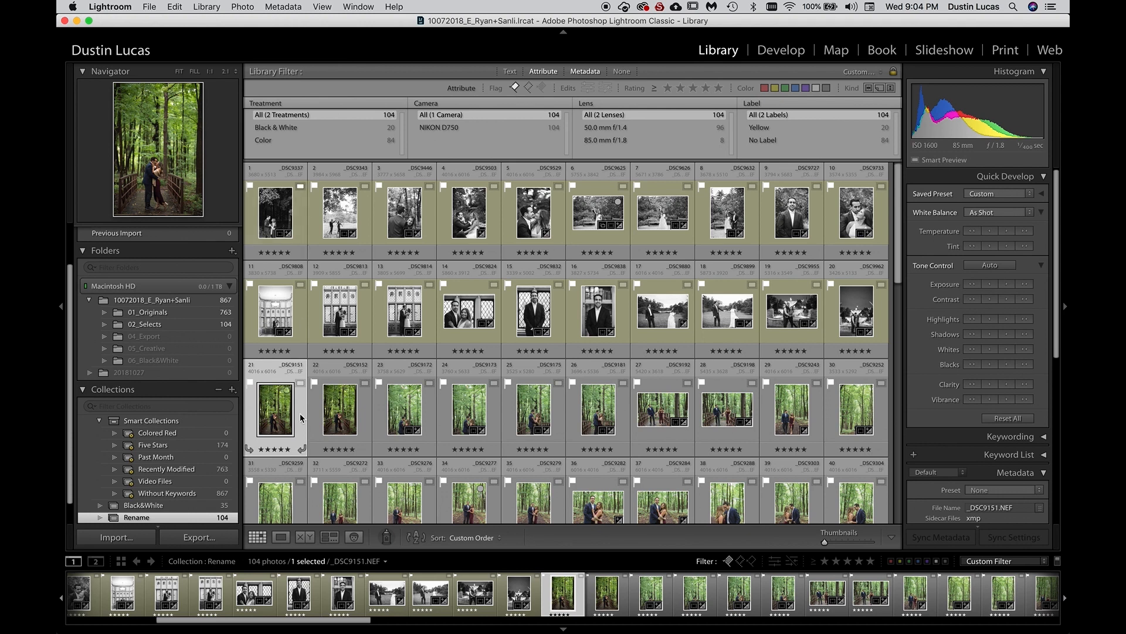
key("d")
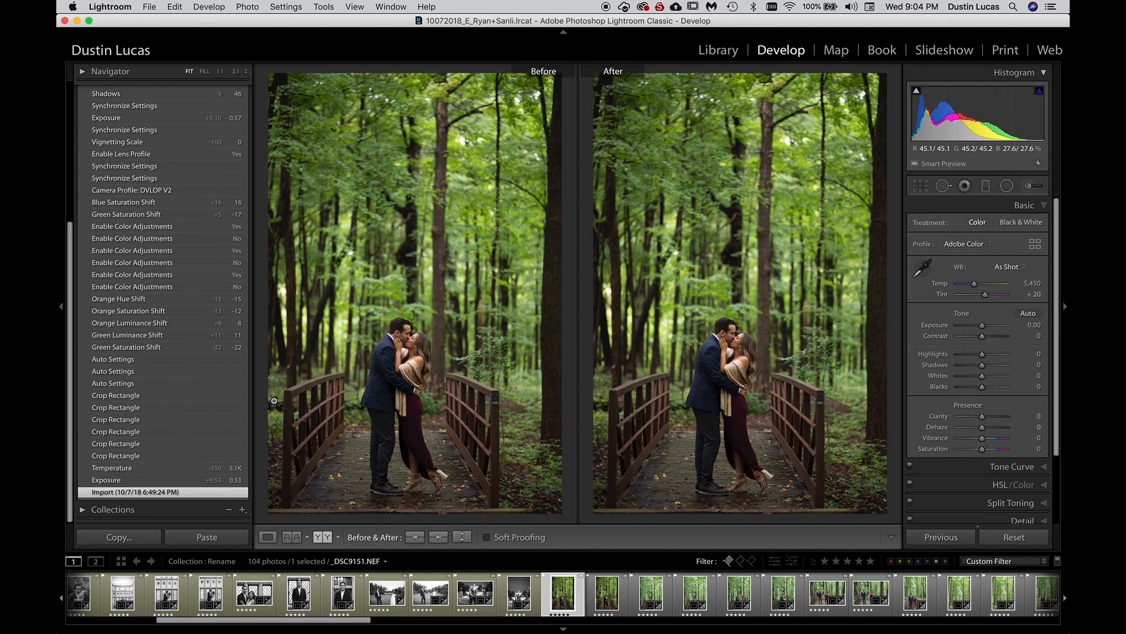
Open the preferences, review the Performance settings for smart previews in image editing, and close them.
left_click(130, 6)
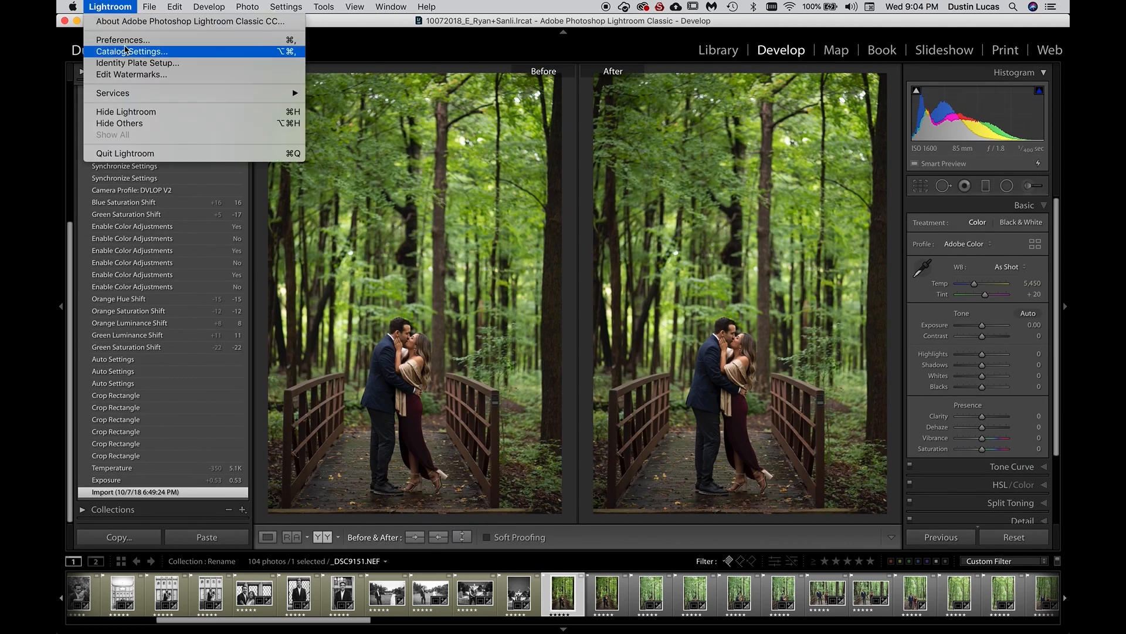
left_click(126, 40)
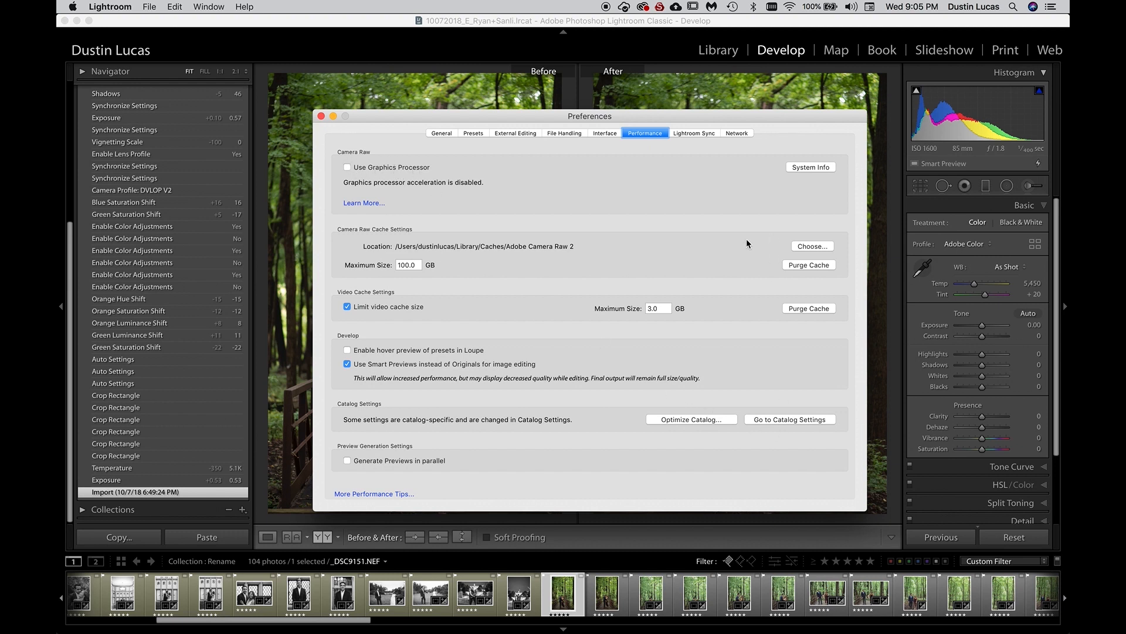
left_click(321, 116)
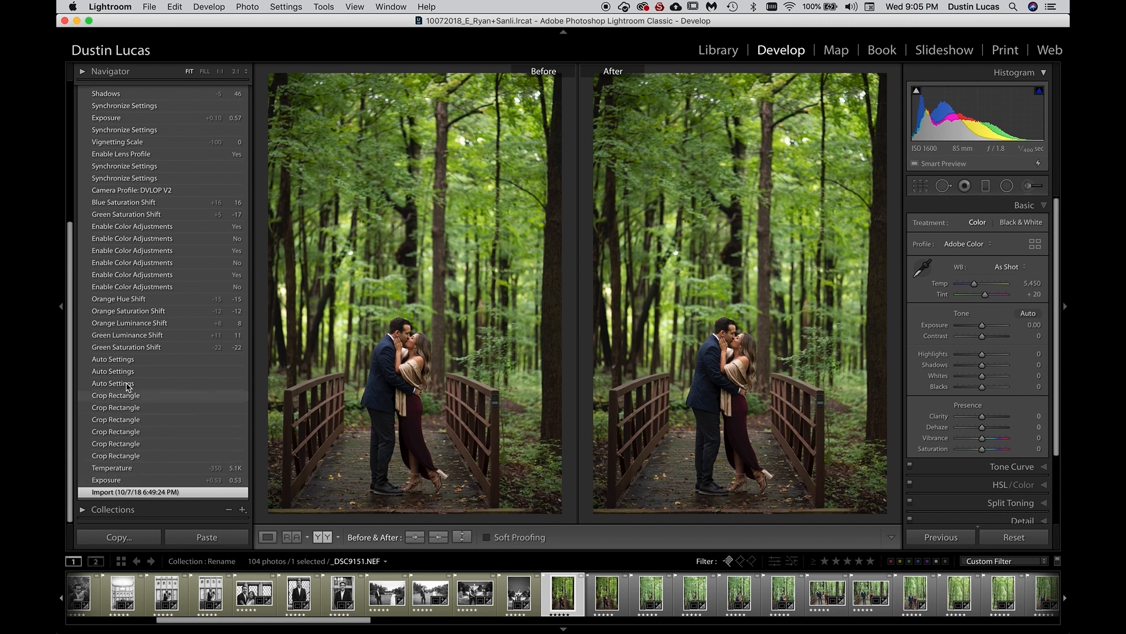
Set the bridge photo to its latest Auto Settings history state, and examine the couple up close and the HSL values.
left_click(129, 362)
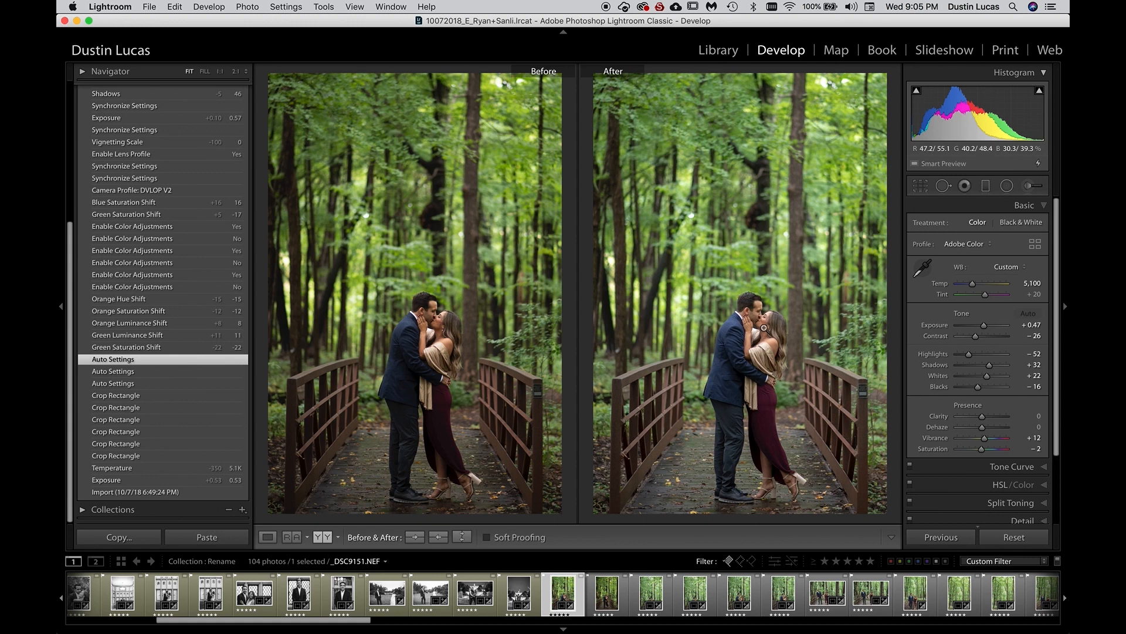
left_click(762, 323)
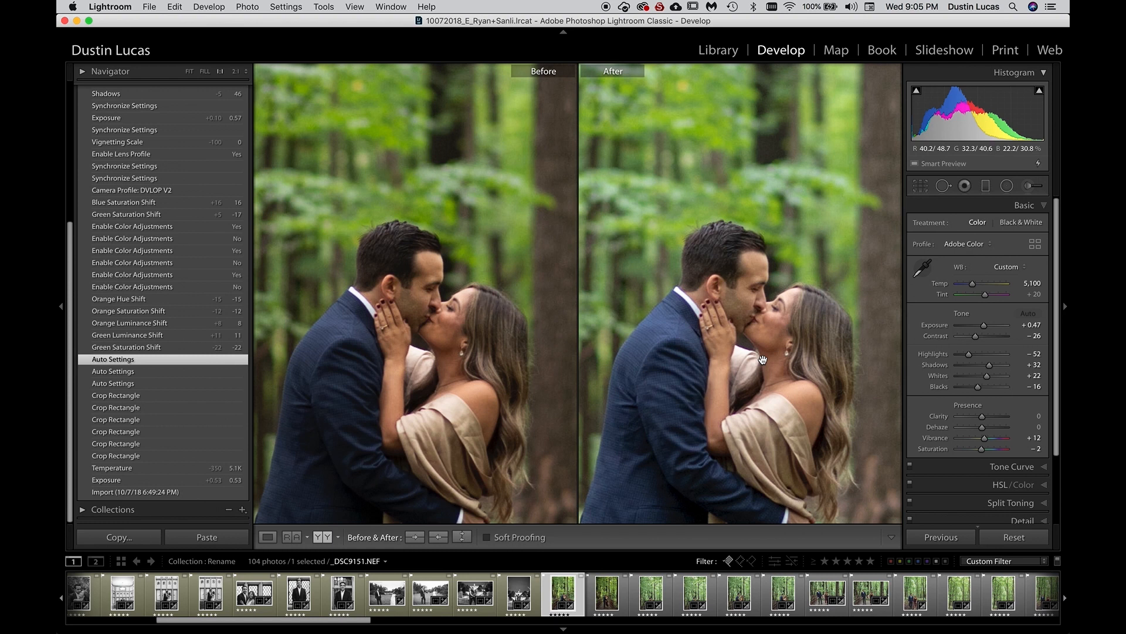
scroll(968, 411, "down", 1)
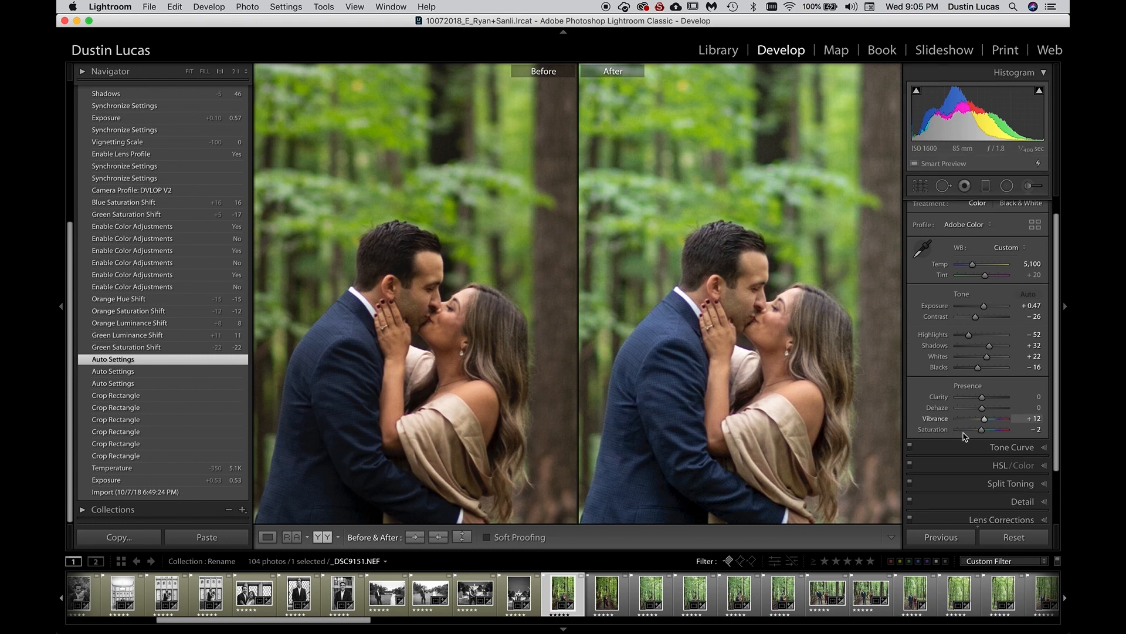
left_click(968, 470)
scroll(964, 376, "down", 2)
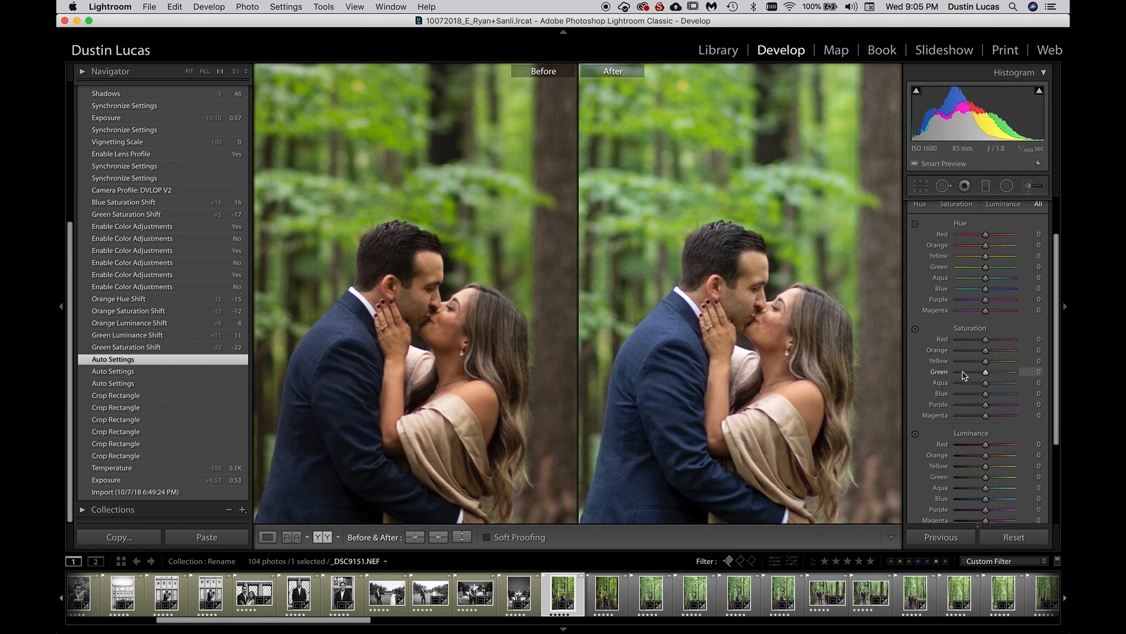
left_click(765, 364)
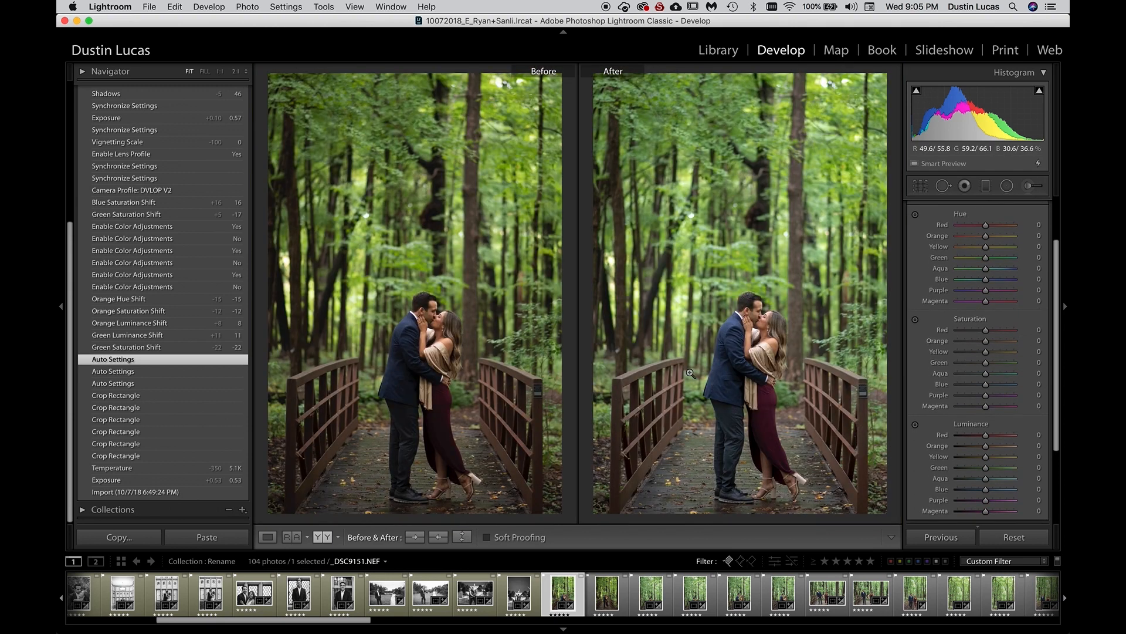
Compare the photo's Orange Hue Shift, Auto Settings and Orange Saturation Shift history states.
left_click(140, 300)
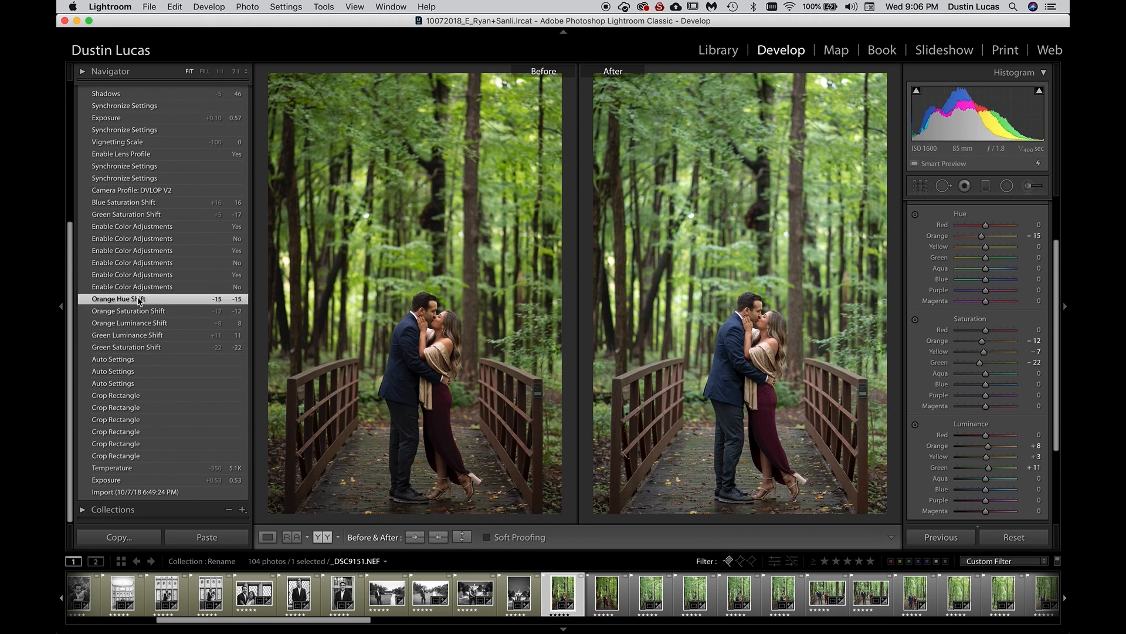
left_click(132, 359)
left_click(140, 311)
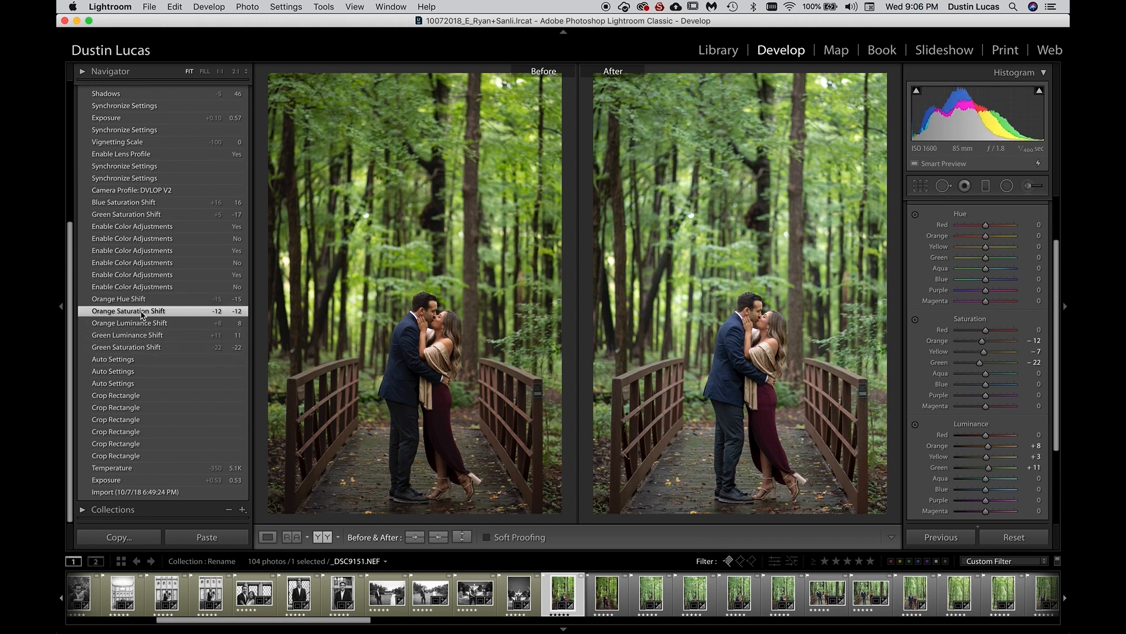
Compare the couple up close at the latest Auto Settings state, and set the photo to the Blue Saturation Shift +16 history state.
left_click(759, 315)
left_click_drag(802, 284, 802, 307)
left_click(163, 359)
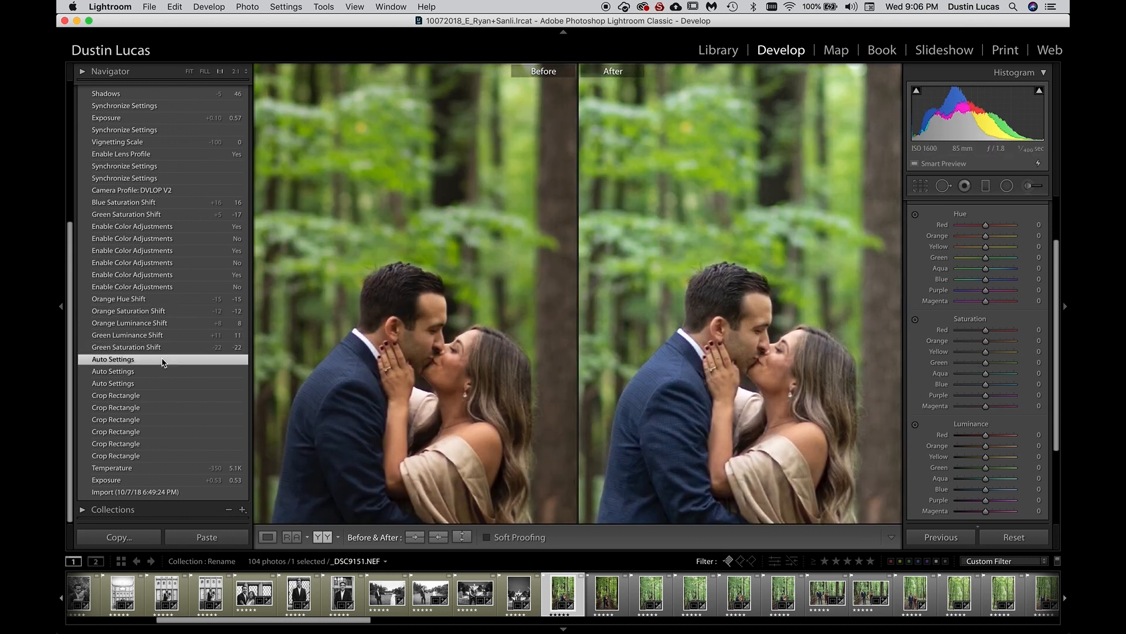
left_click(141, 202)
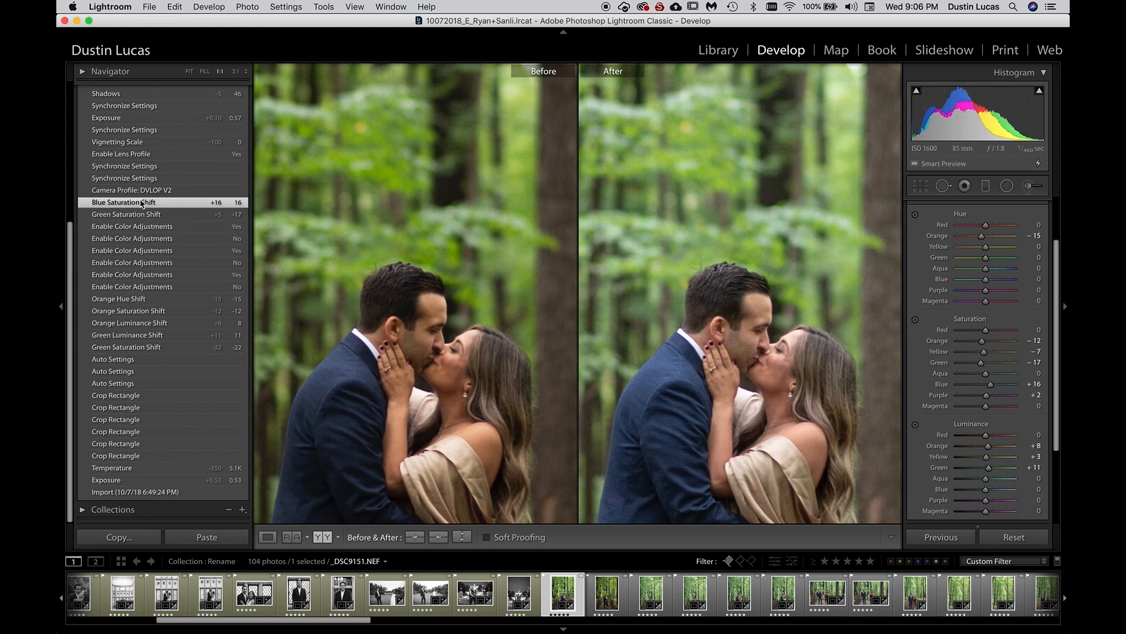
left_click(539, 287)
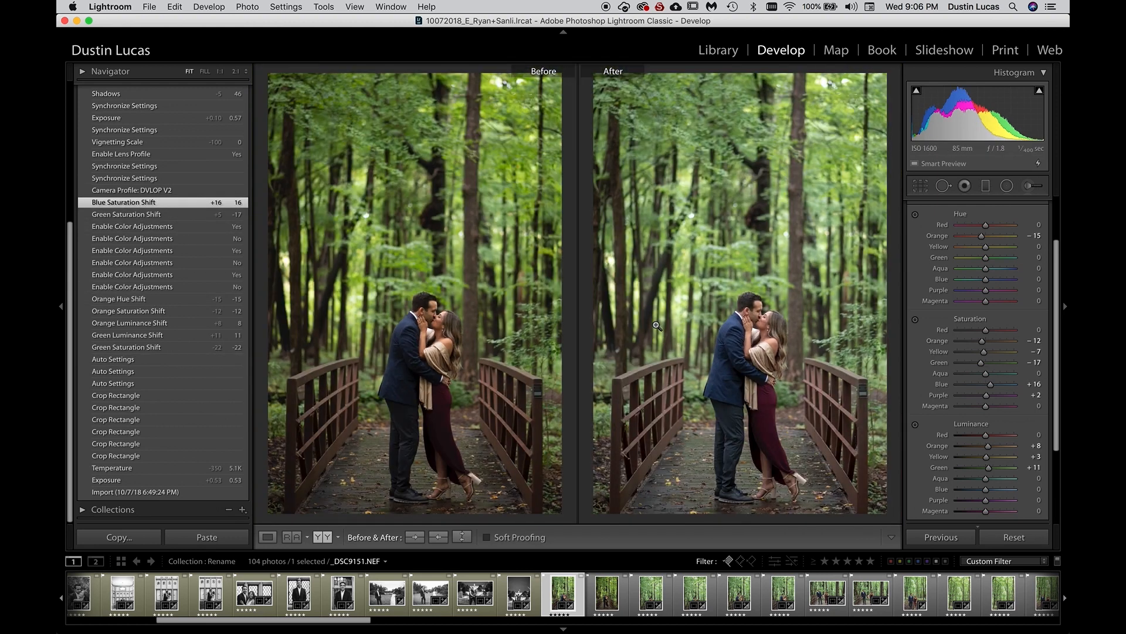
Lower the green foliage's saturation to -29 with the targeted saturation adjustment, and compare the result with the before view.
key("y")
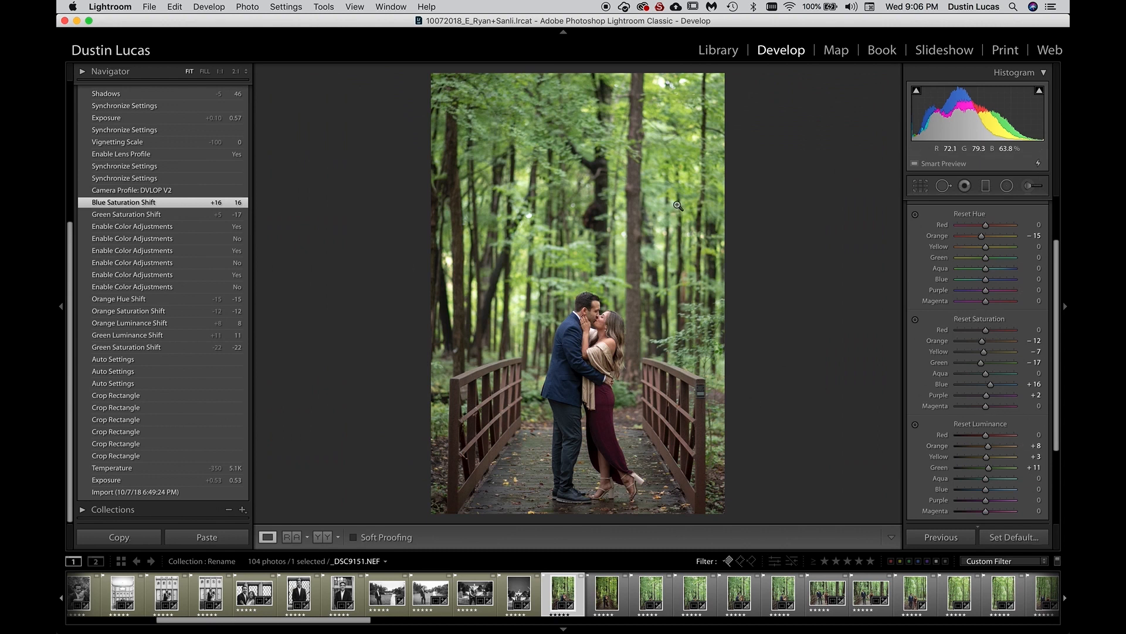
key("super+alt+shift+s")
mouse_move(690, 156)
left_mouse_down()
mouse_move(690, 175)
mouse_move(690, 157)
left_mouse_up()
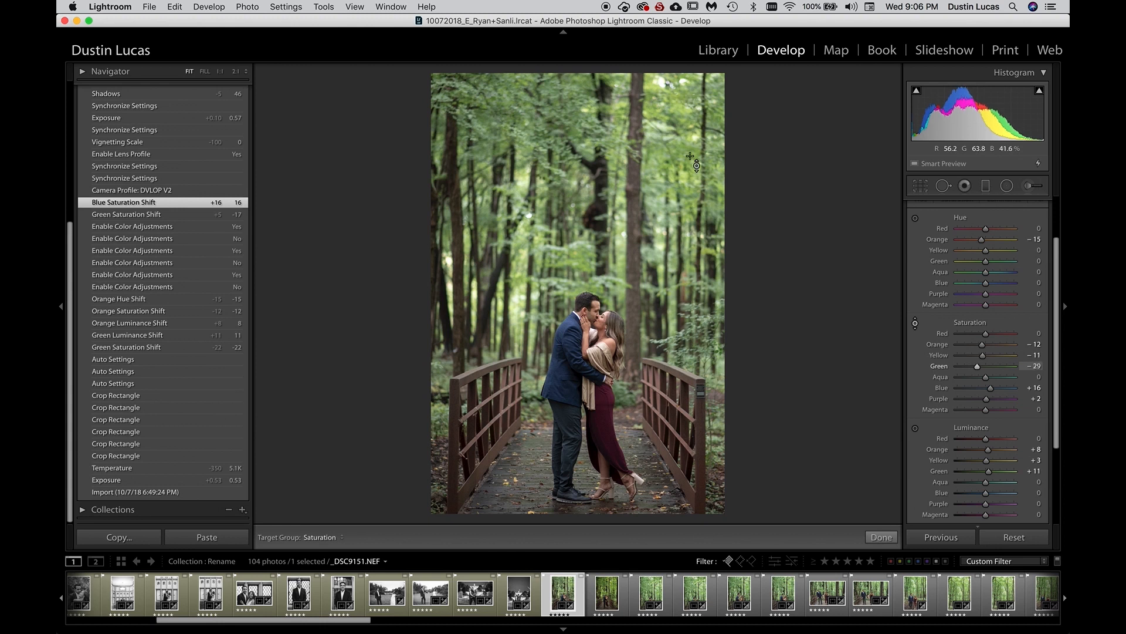
key("backslash")
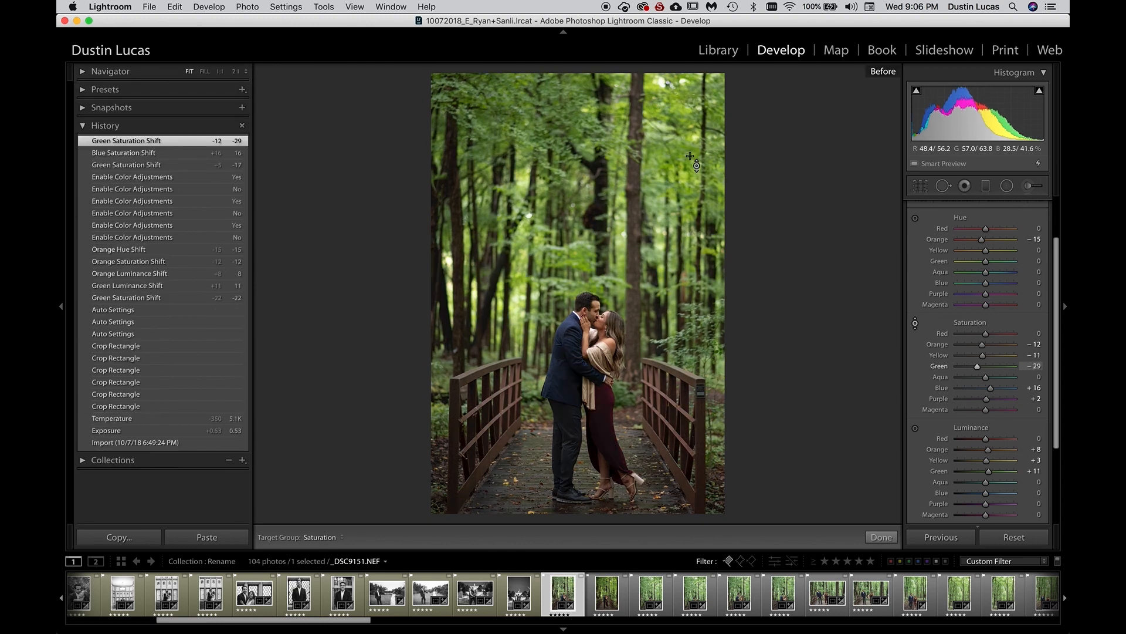
key("backslash")
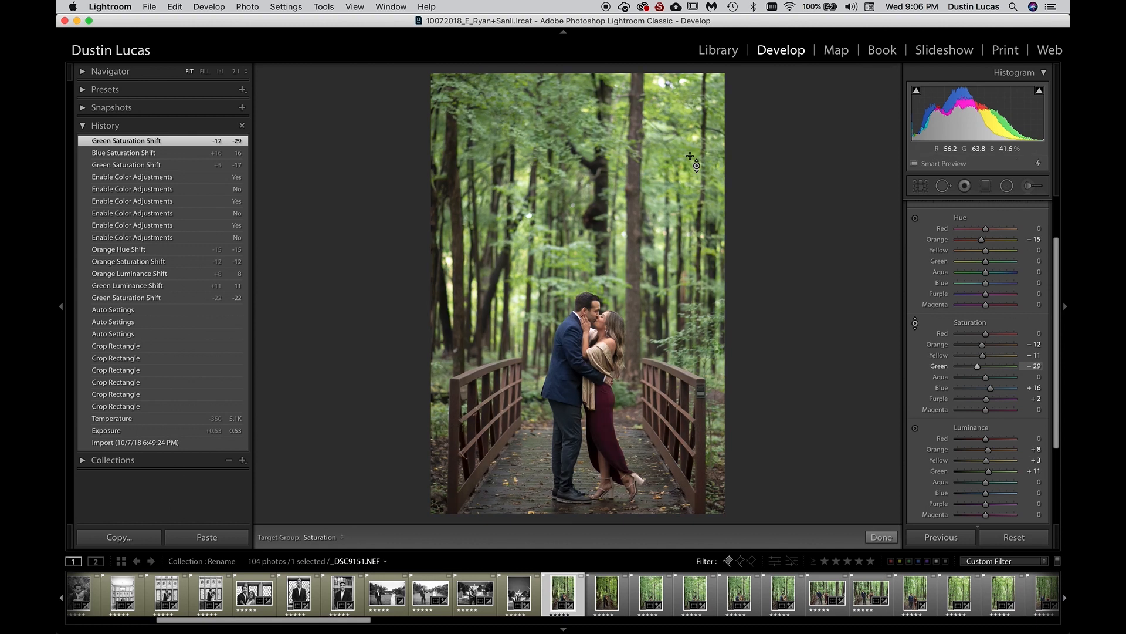
Try a green saturation of -23 on the foliage, undo it, and restore the Blue Saturation Shift +16 history state.
left_click_drag(690, 157, 686, 147)
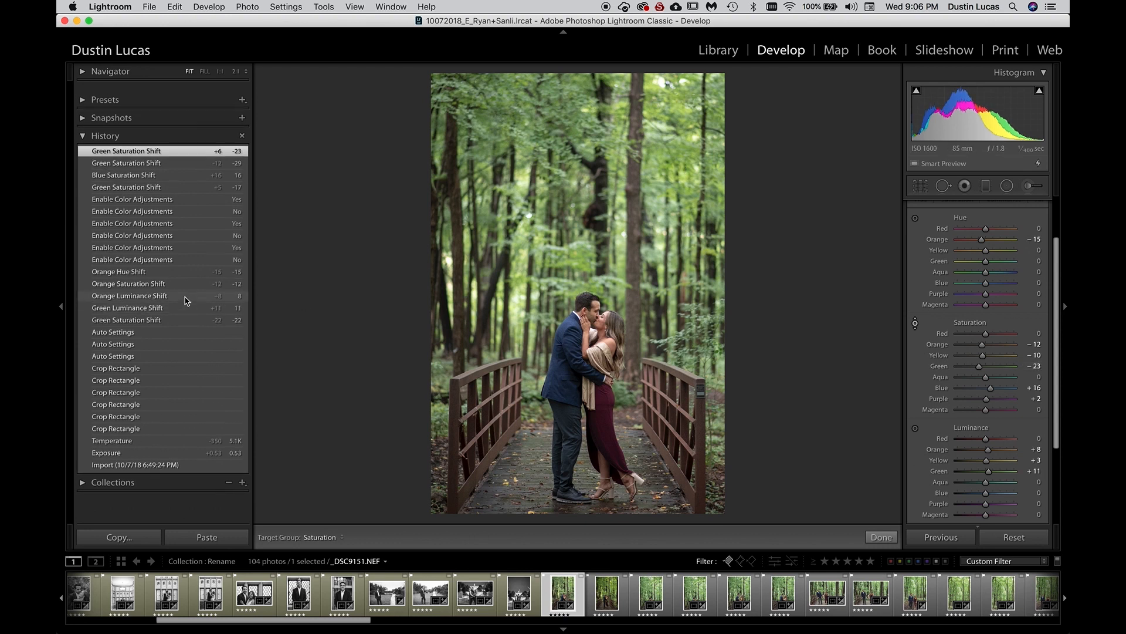
key("super+z")
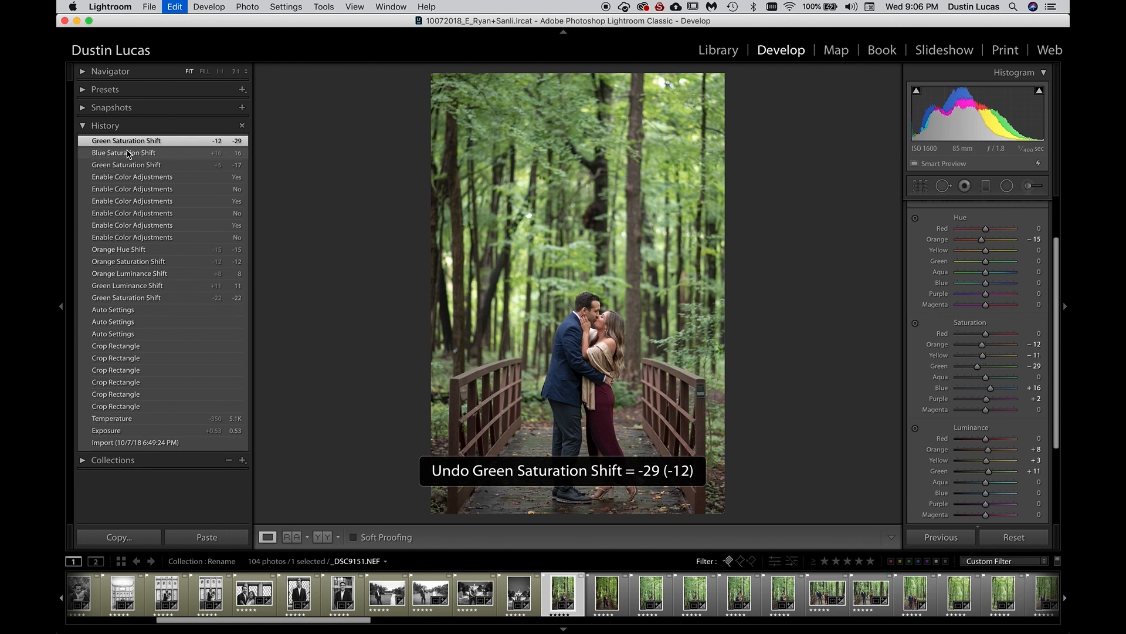
left_click(129, 154)
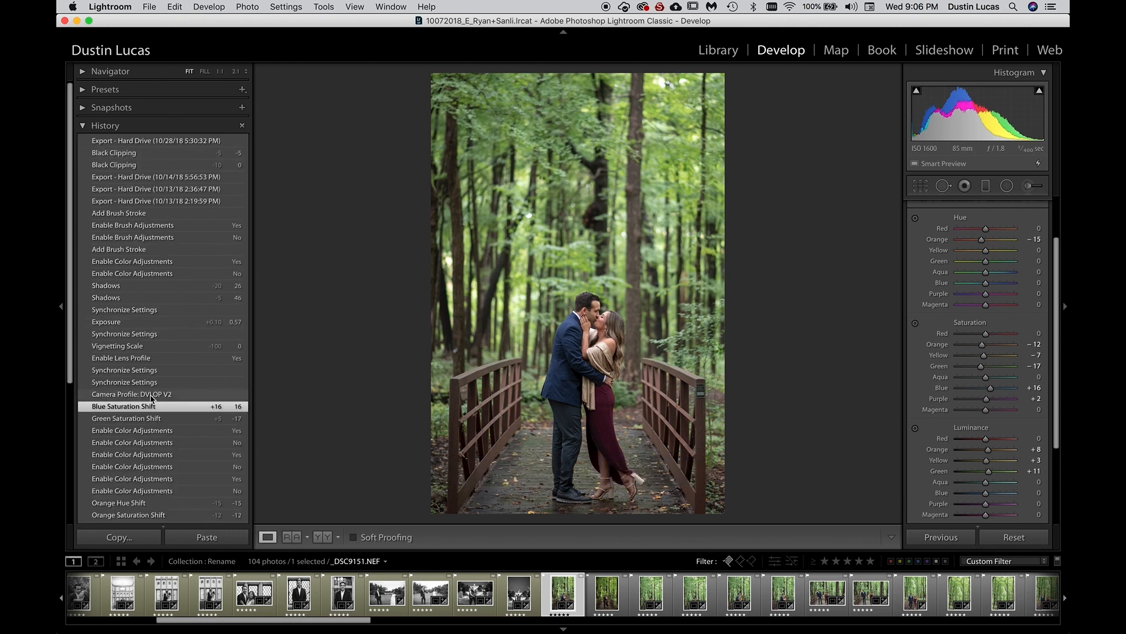
Show the Basic adjustments and set the bridge photo to the Camera Profile: DVLOP V2 history state.
scroll(954, 332, "up", 3)
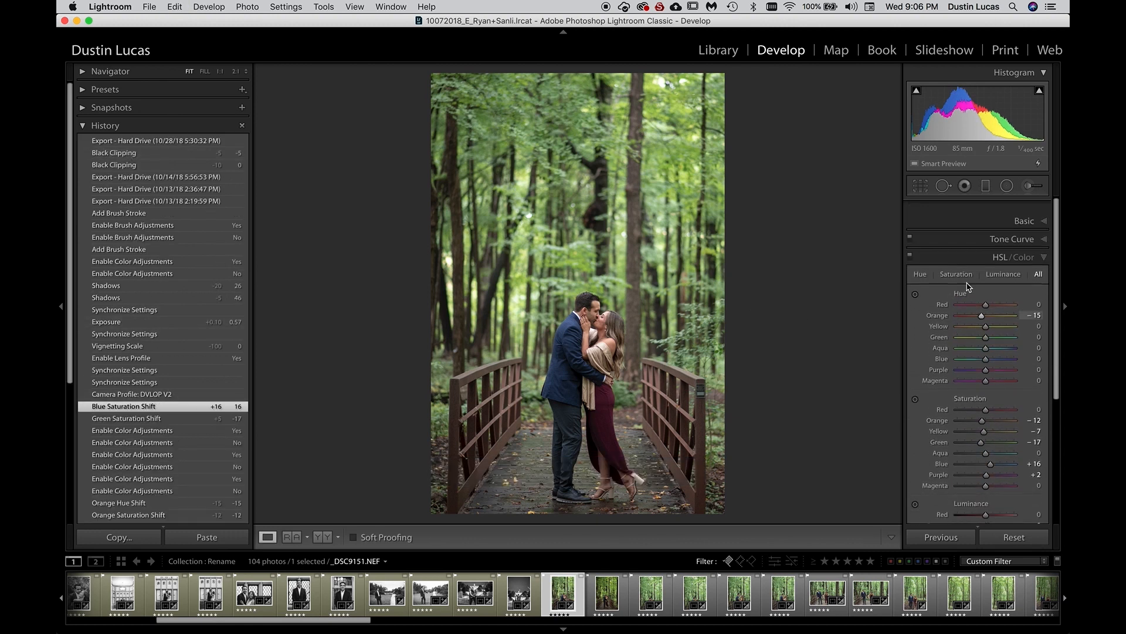
left_click(1011, 209)
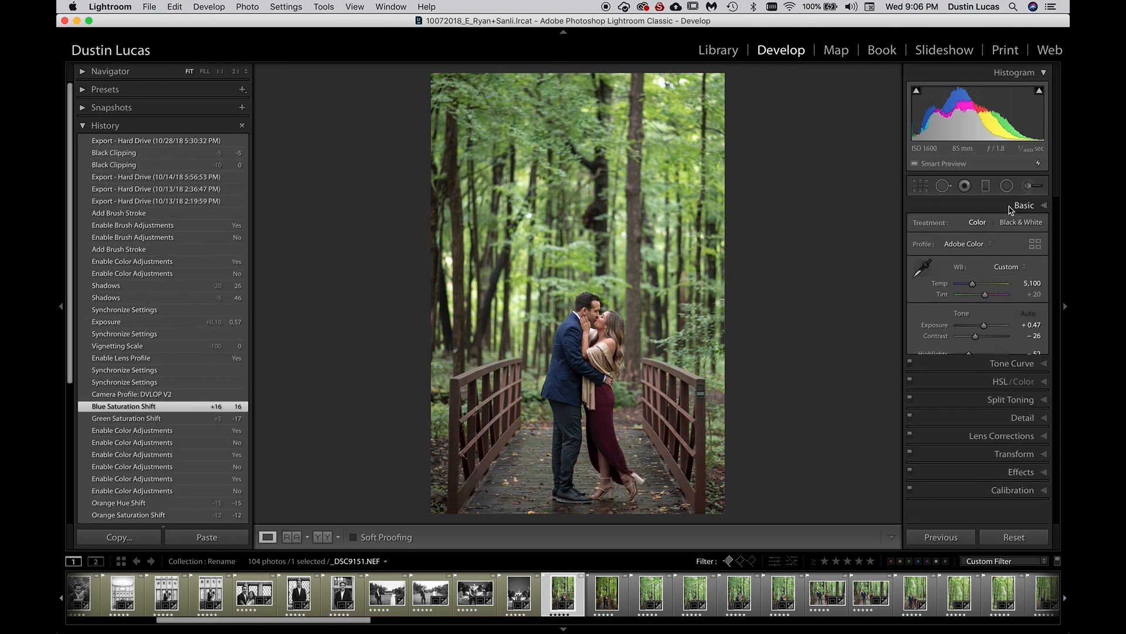
left_click(156, 395)
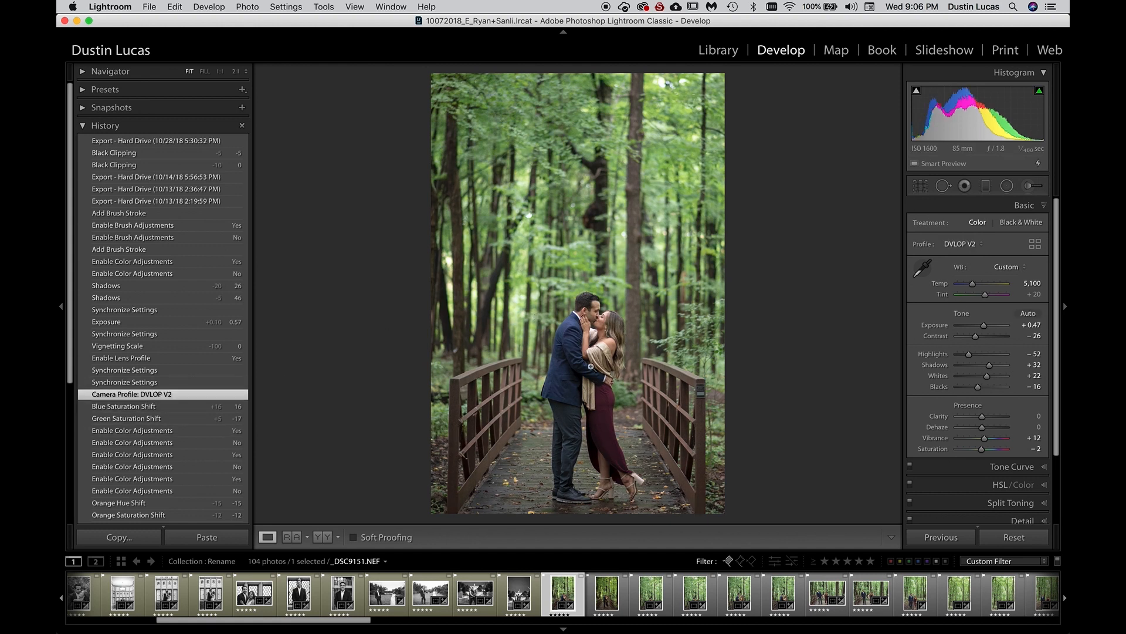
scroll(176, 367, "up", 1)
scroll(175, 367, "down", 1)
Compare the 10/28/18 export state with Camera Profile: DVLOP V2 on the couple up close, and return to the grid at the export state.
left_click(165, 142)
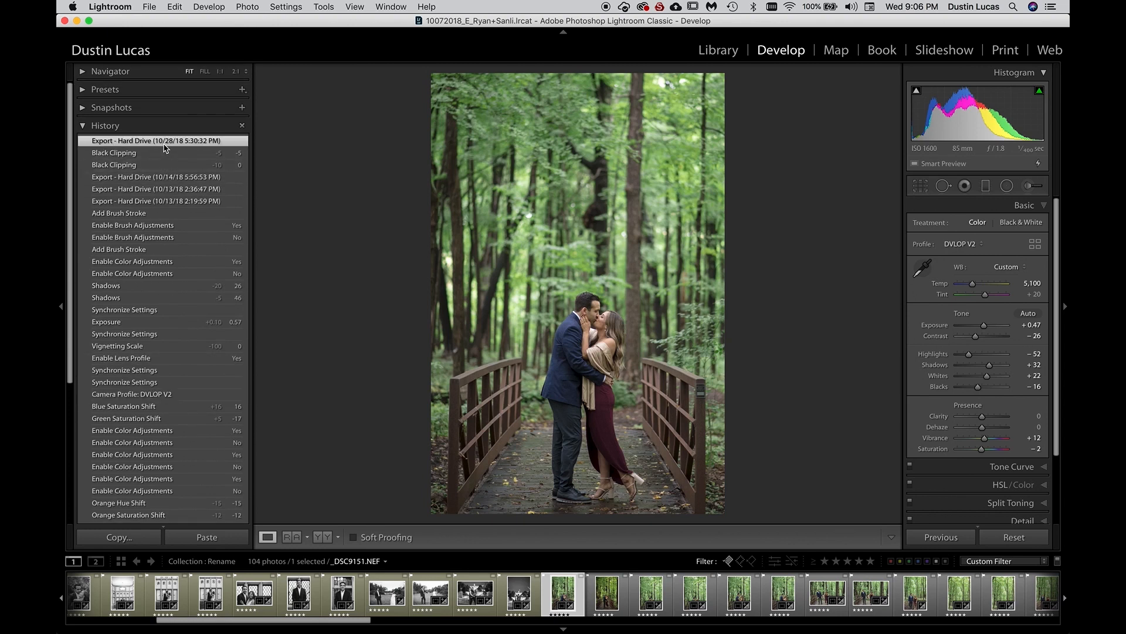
left_click(596, 315)
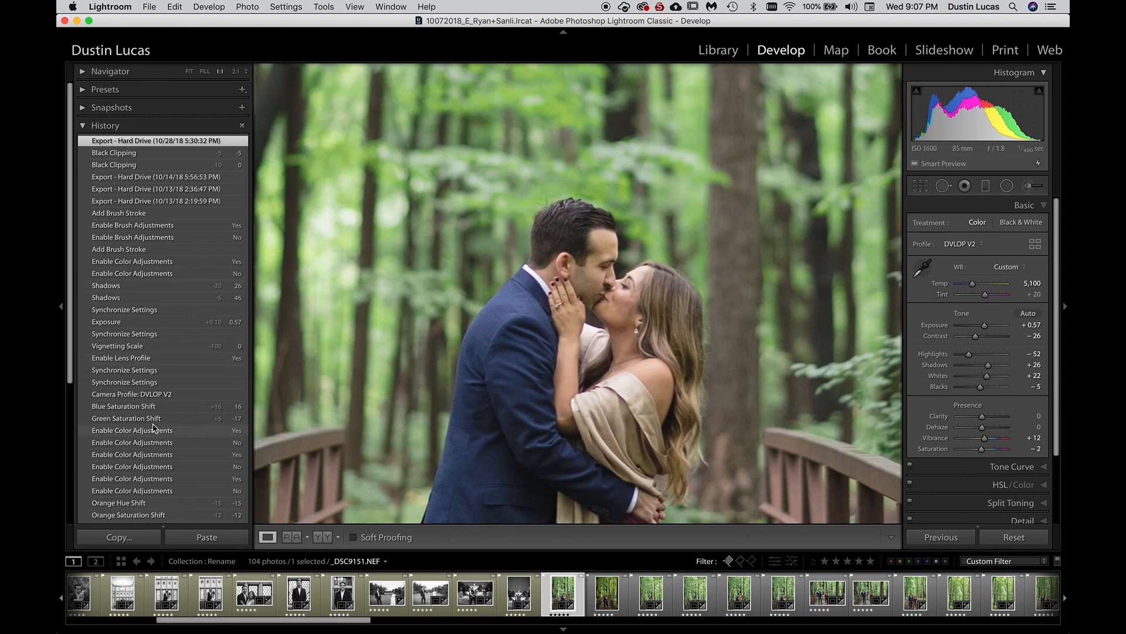
left_click(158, 397)
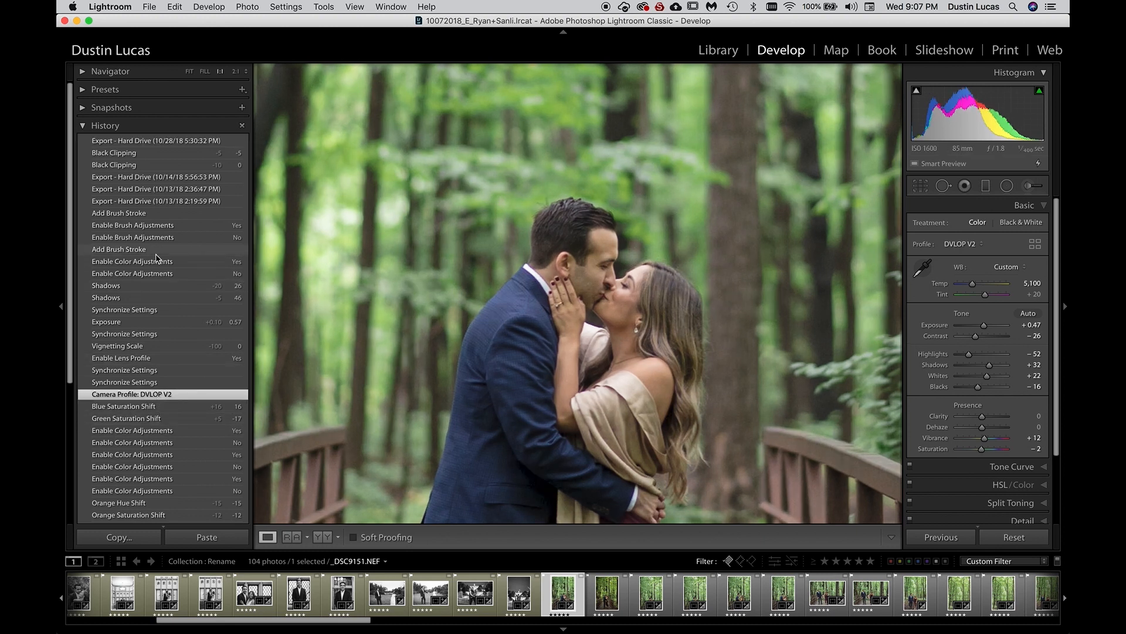
left_click(155, 142)
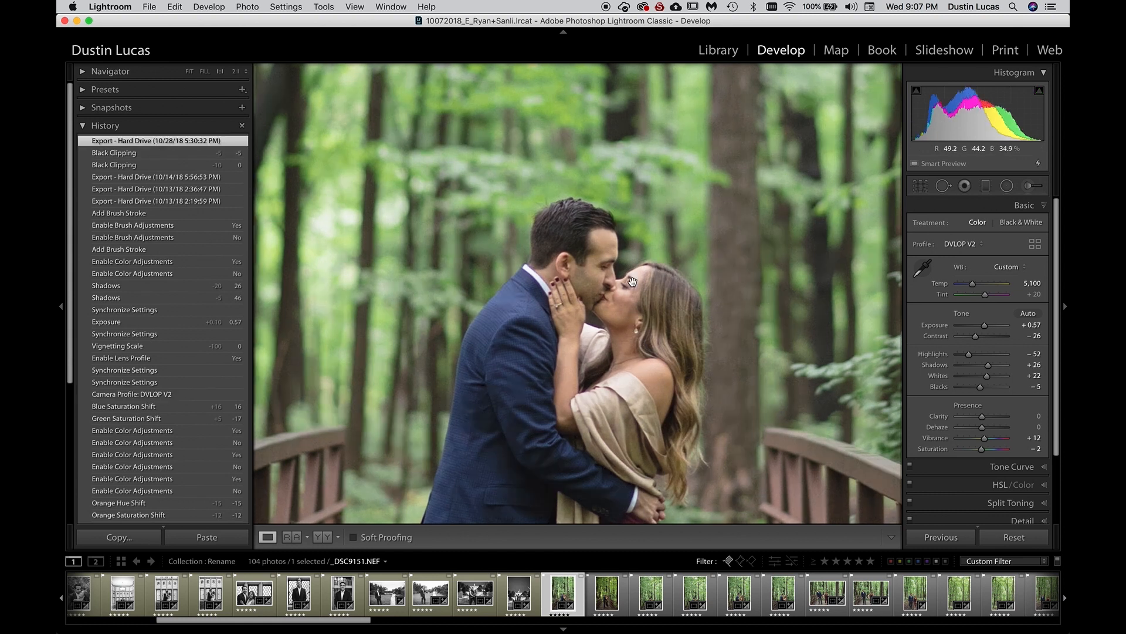
left_click(643, 404)
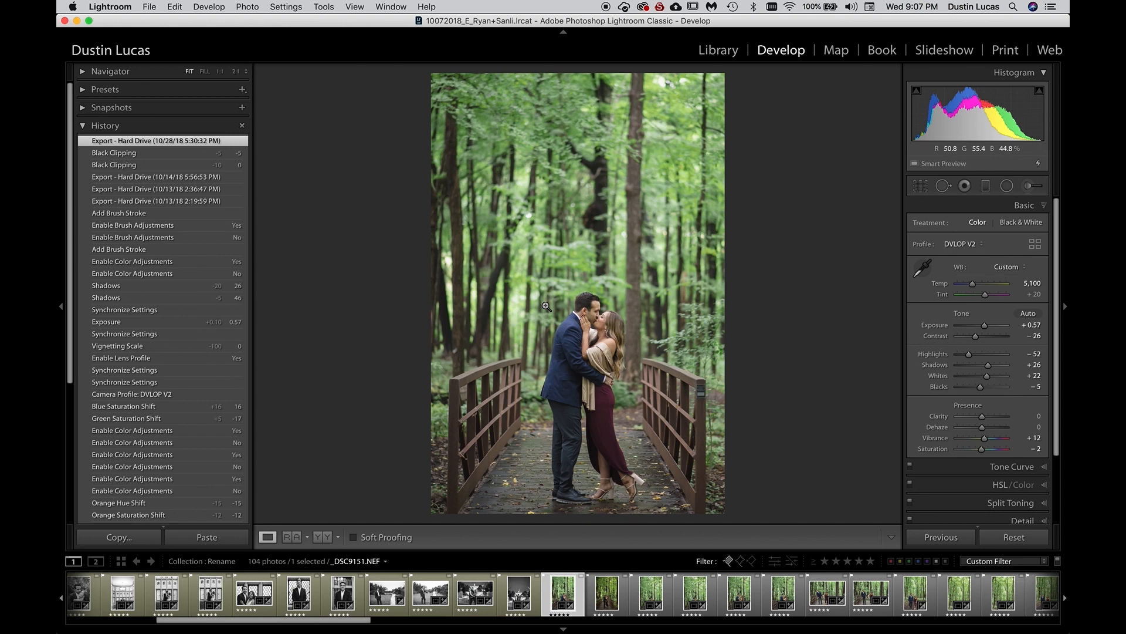
key("g")
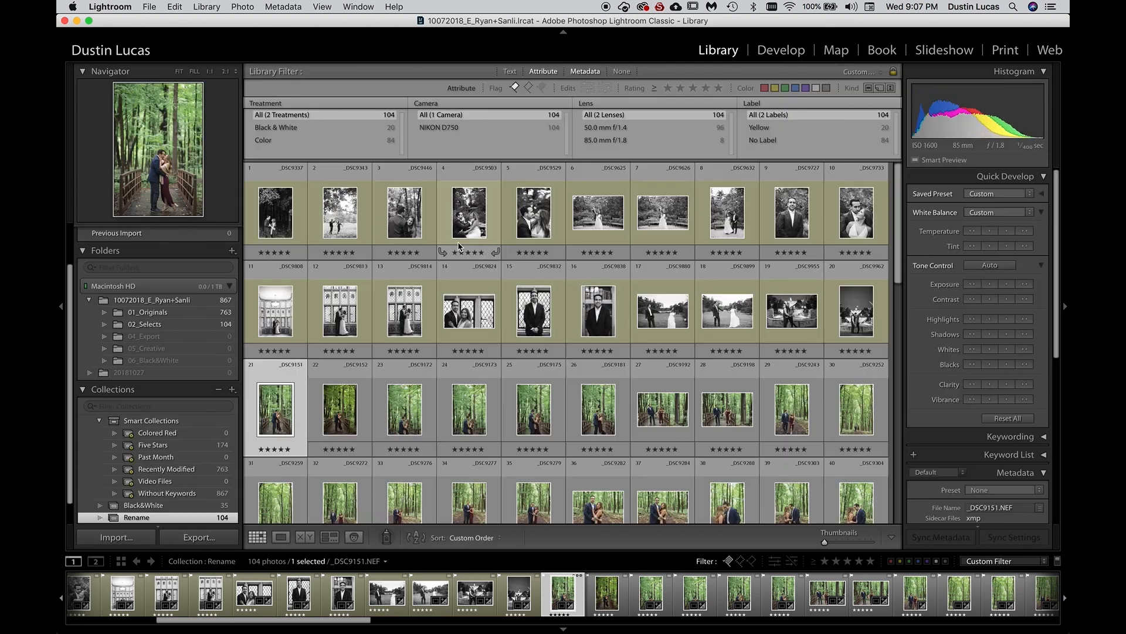
key("super+a")
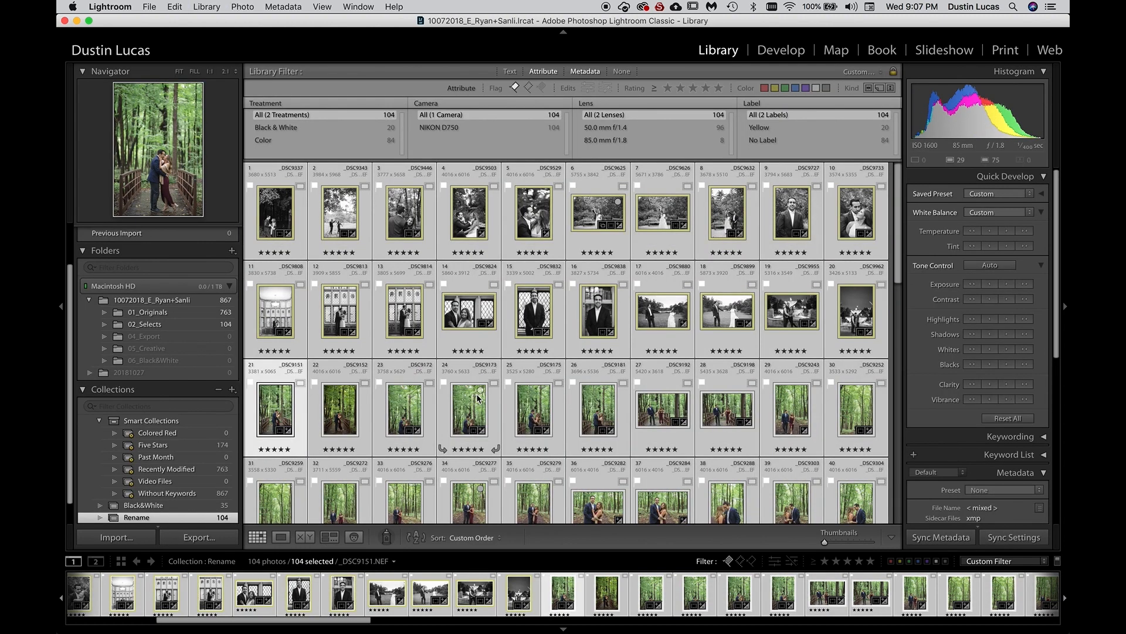
key("super+shift+s")
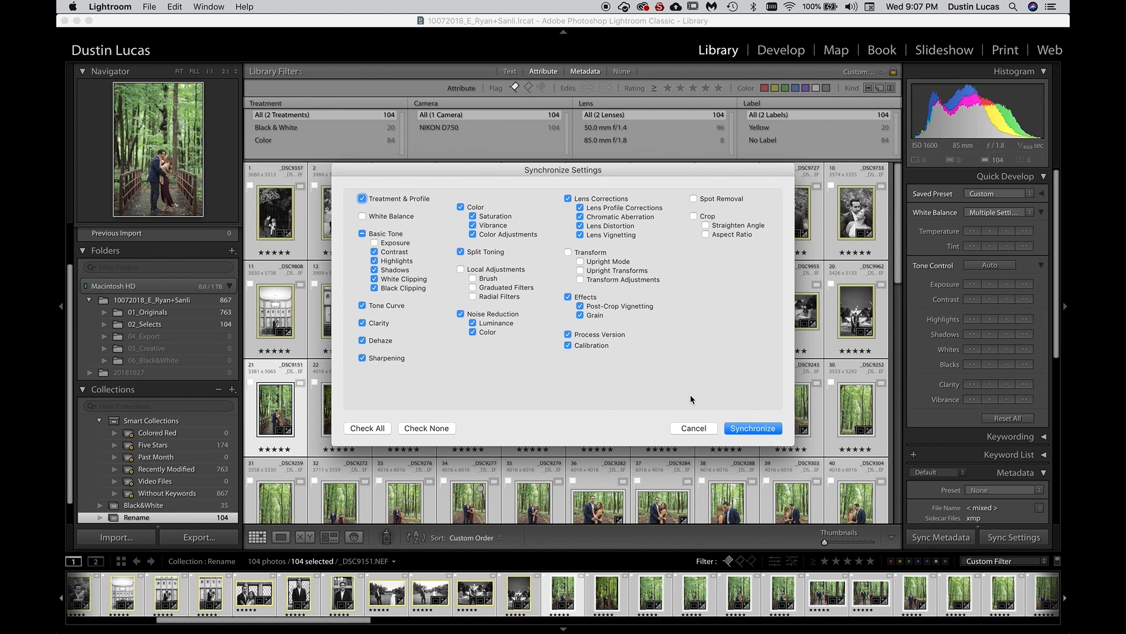
left_click(696, 433)
key("super+d")
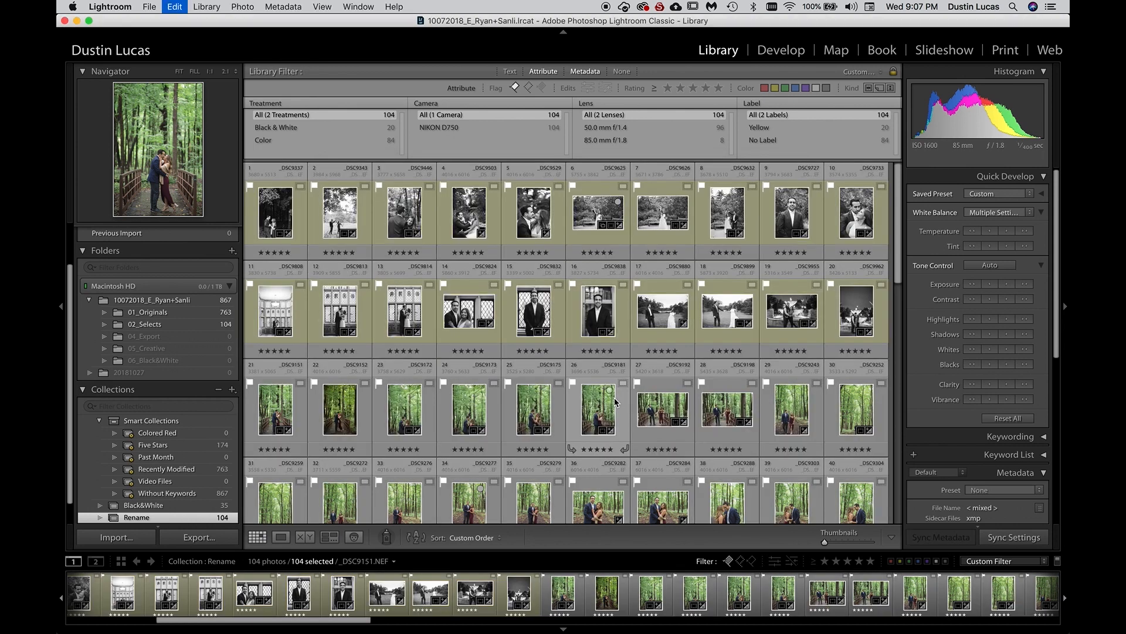
Select the 60 color photos from _DSC9151 through _DSC9734, keeping _DSC9151 as the source photo.
left_click(276, 408)
scroll(411, 379, "down", 10)
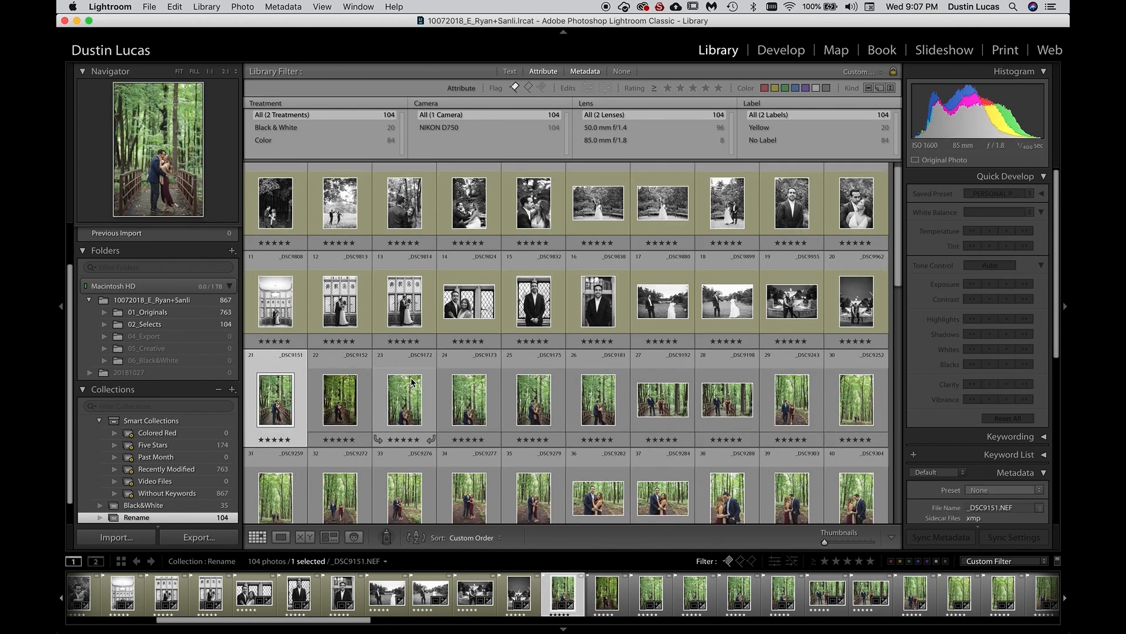
scroll(410, 378, "up", 10)
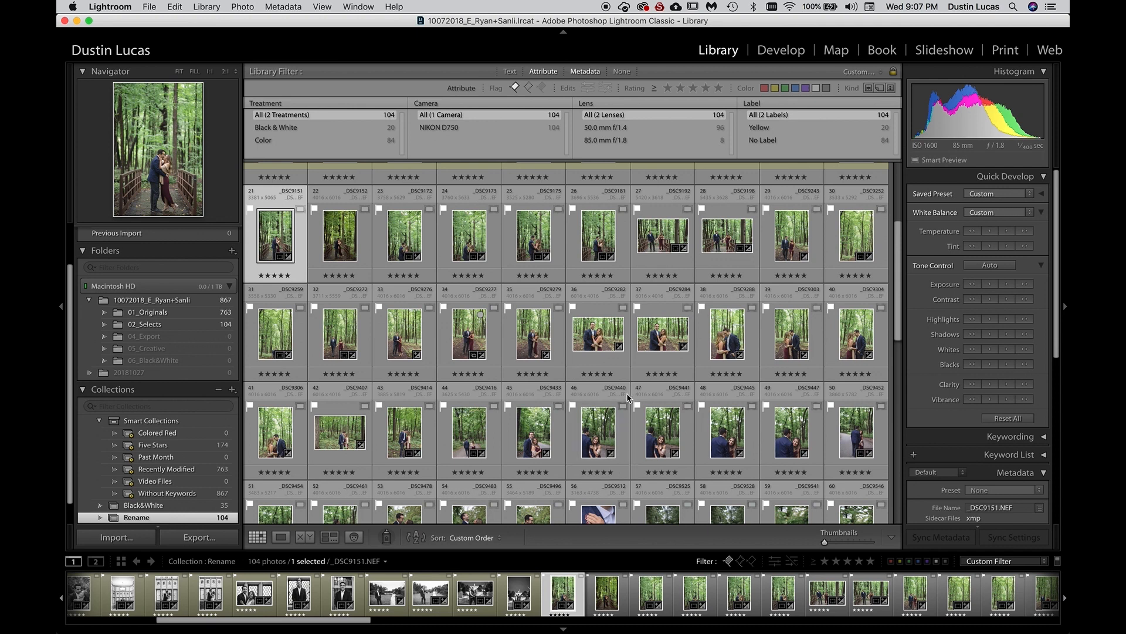
scroll(583, 399, "down", 2)
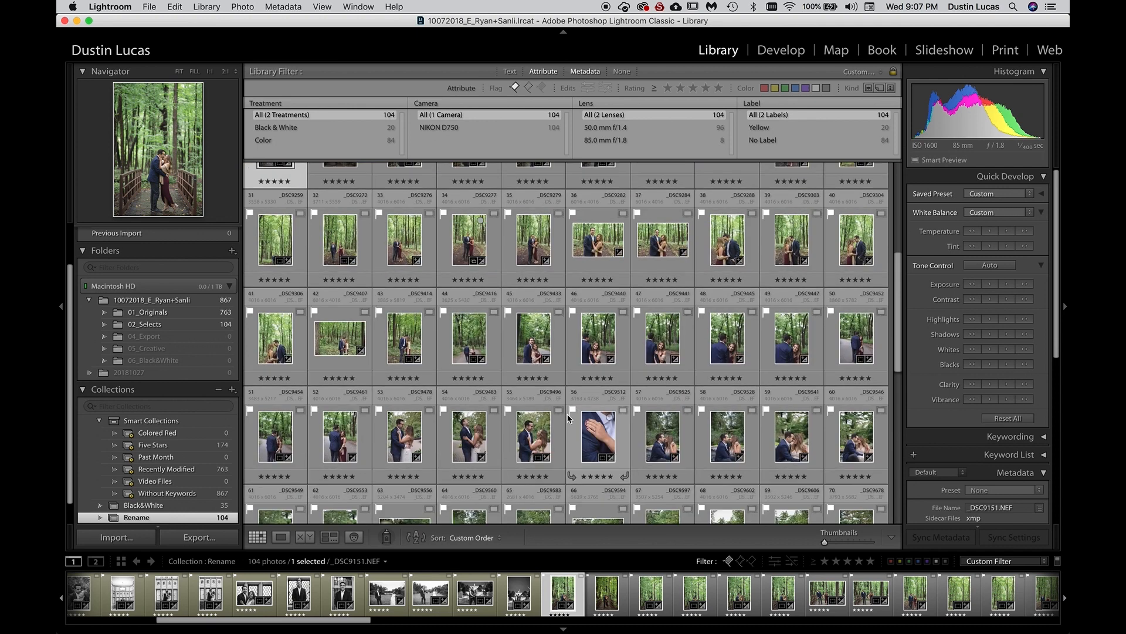
scroll(515, 414, "down", 4)
scroll(515, 410, "down", 2)
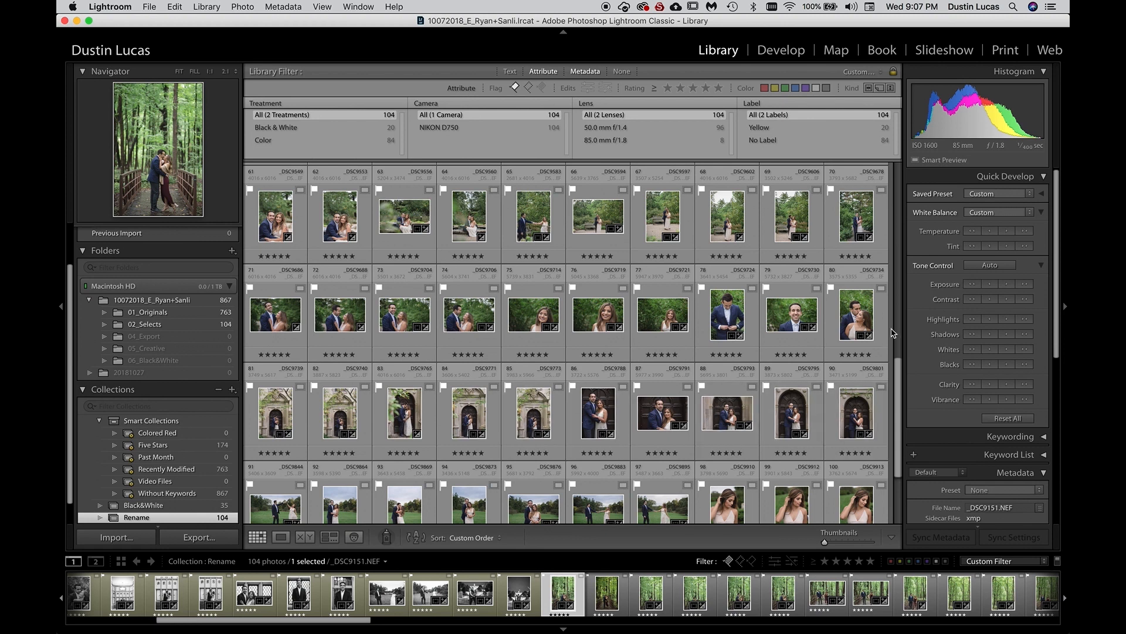
left_click(860, 320, "shift")
scroll(749, 290, "up", 1)
scroll(750, 290, "up", 5)
Limit the synchronize settings to Contrast, Highlights, Shadows, White and Black Clipping, Color and Lens Corrections, and cancel without applying them.
key("super+shift+s")
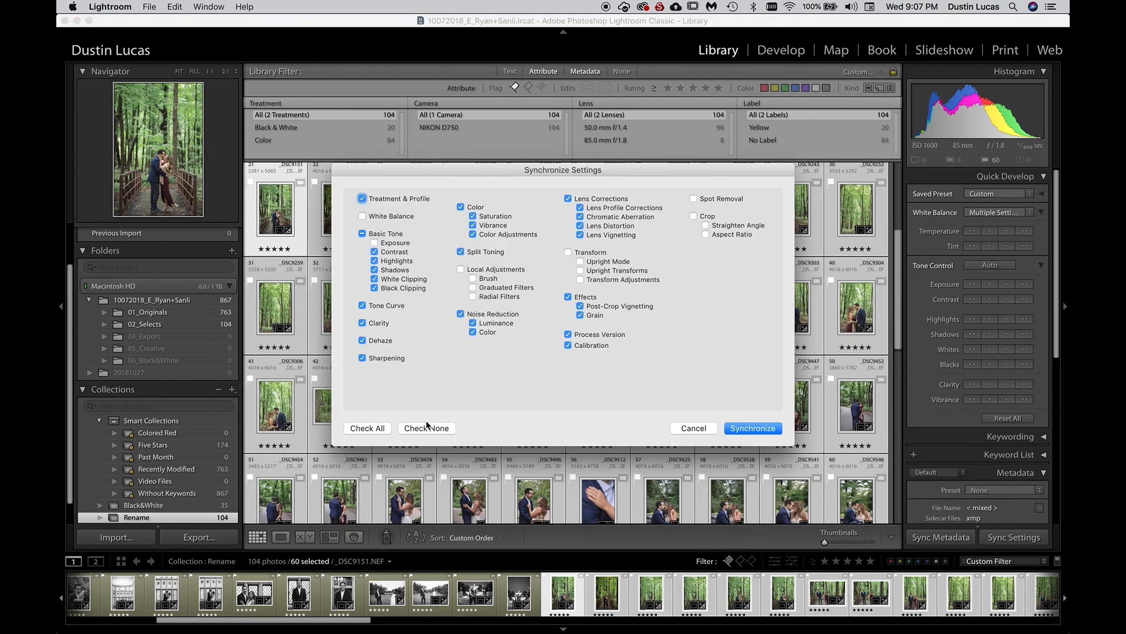
left_click(425, 431)
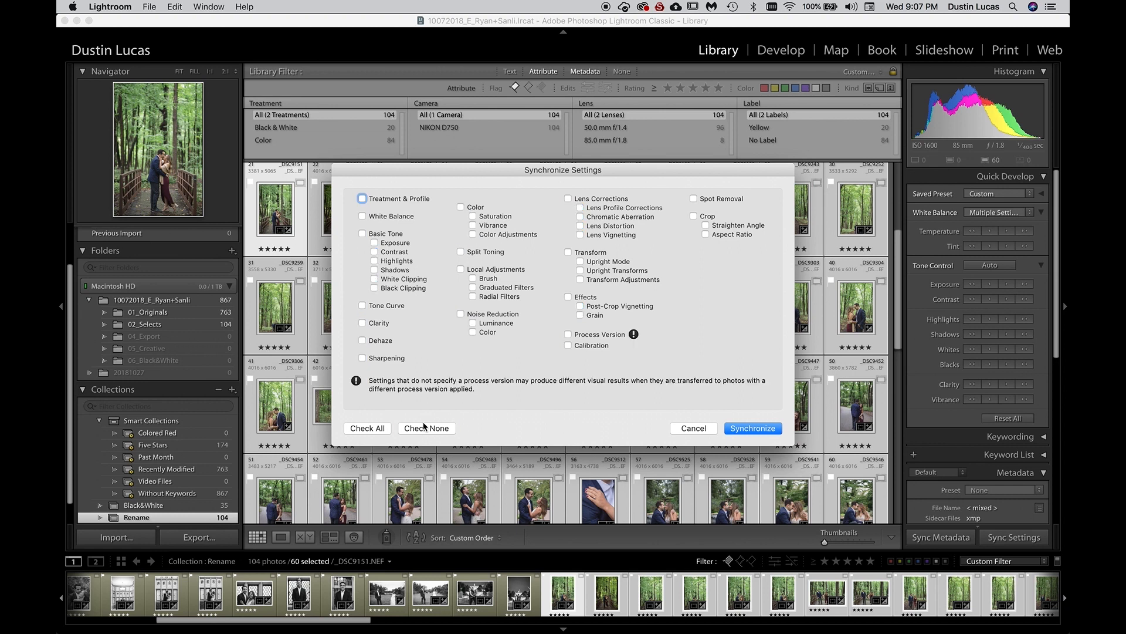
left_click(394, 251)
left_click(395, 261)
left_click(393, 270)
left_click(393, 280)
left_click(393, 288)
left_click(594, 200)
left_click(495, 235)
left_click(492, 225)
left_click(494, 217)
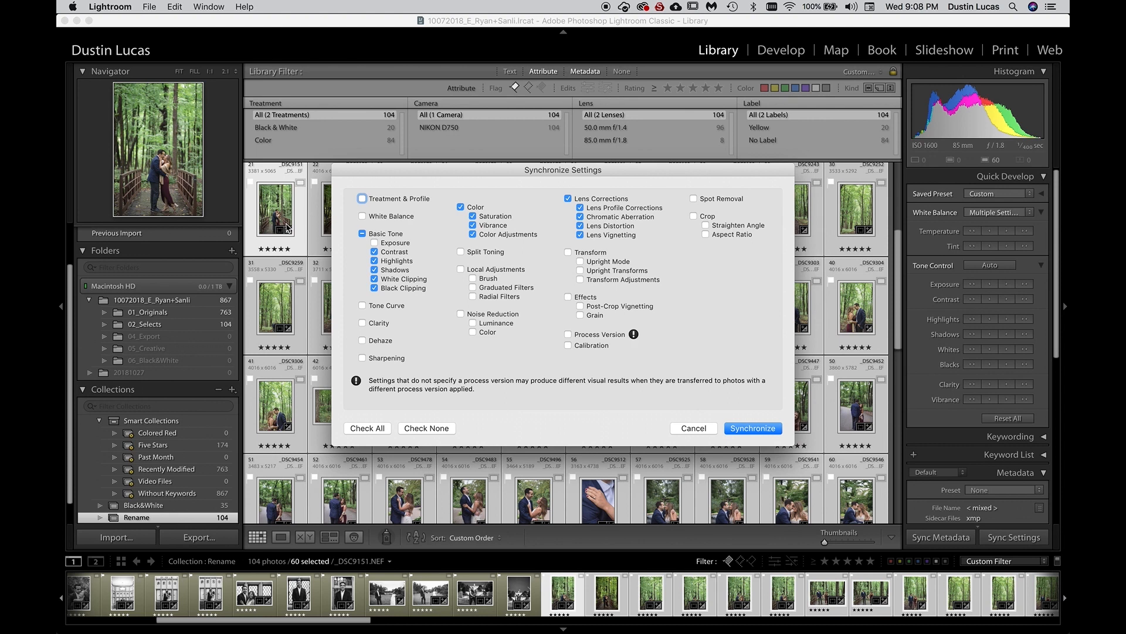
left_click(696, 430)
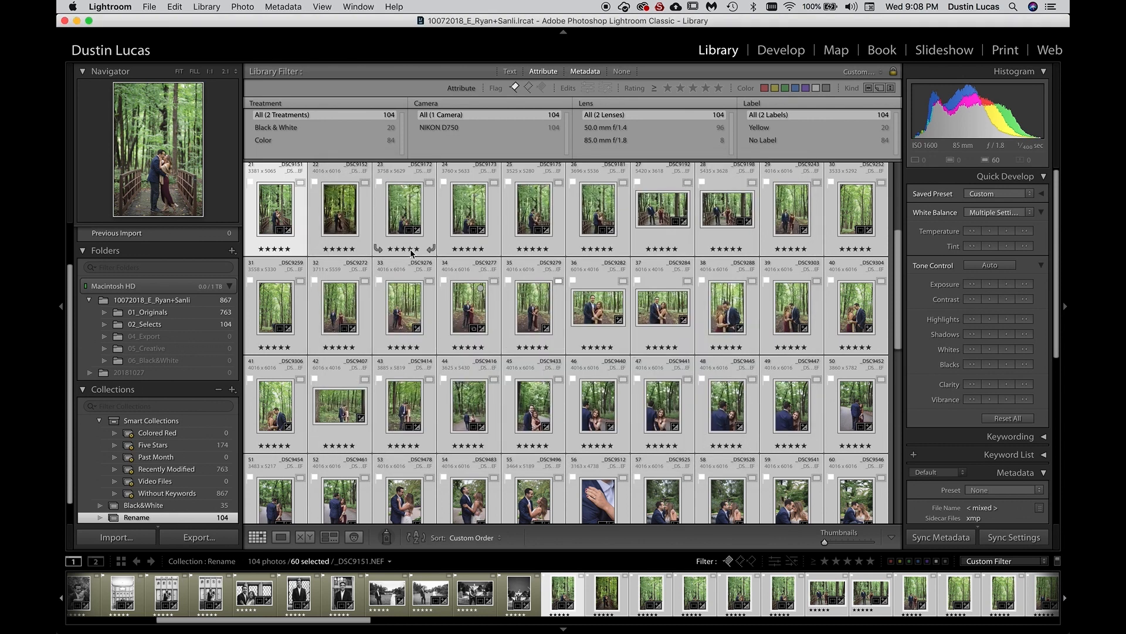
Change the Camera column of the metadata filter to Camera Serial Number.
scroll(397, 218, "up", 3)
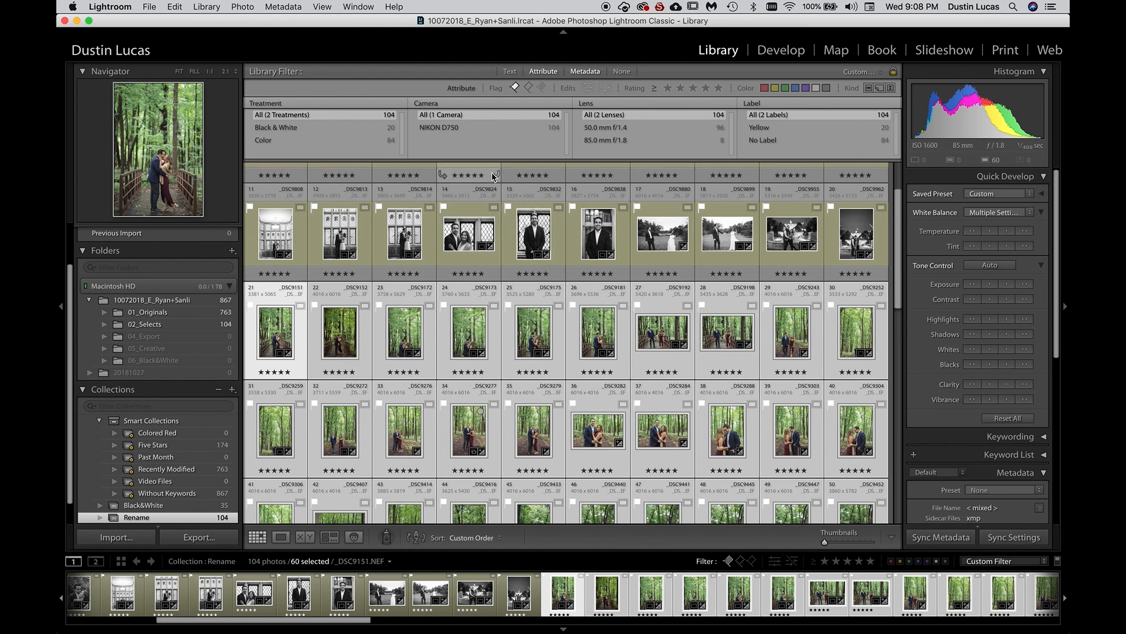
left_click(433, 103)
left_click(440, 111)
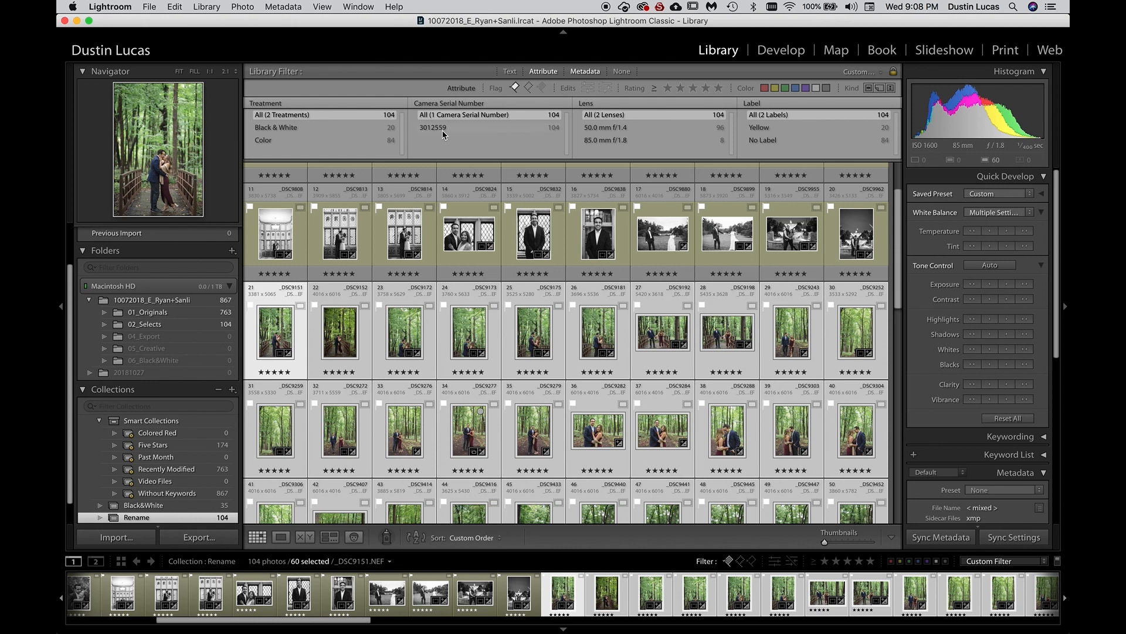
scroll(300, 337, "down", 2)
scroll(299, 337, "up", 1)
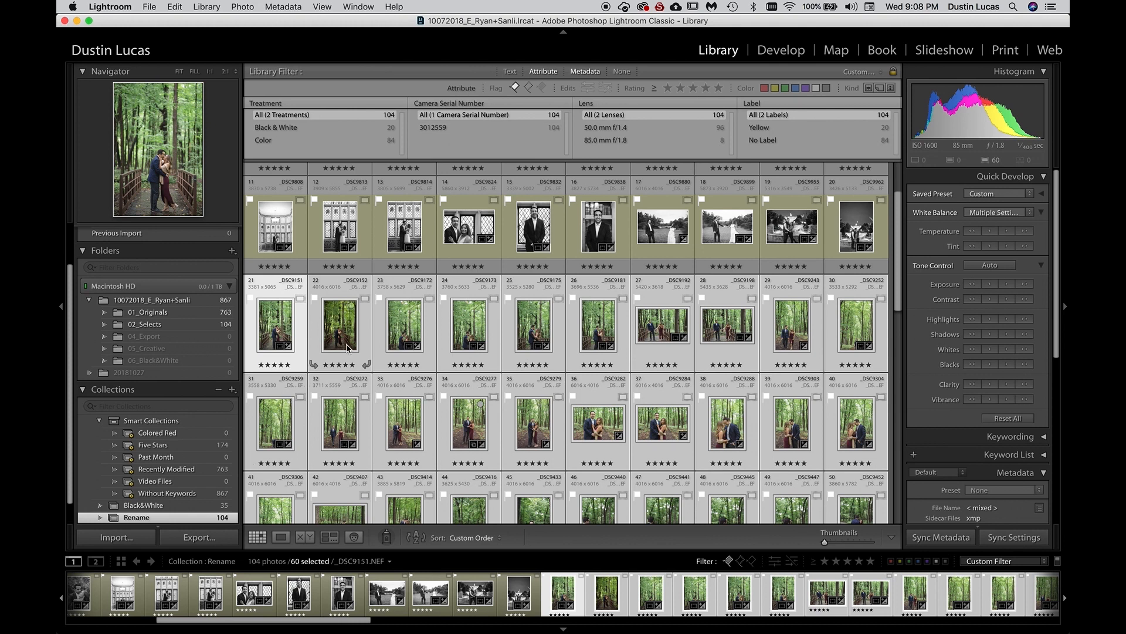
Select only the six bridge photos from _DSC9151 through _DSC9181 and synchronize the first photo's settings to them.
key("super+shift+d")
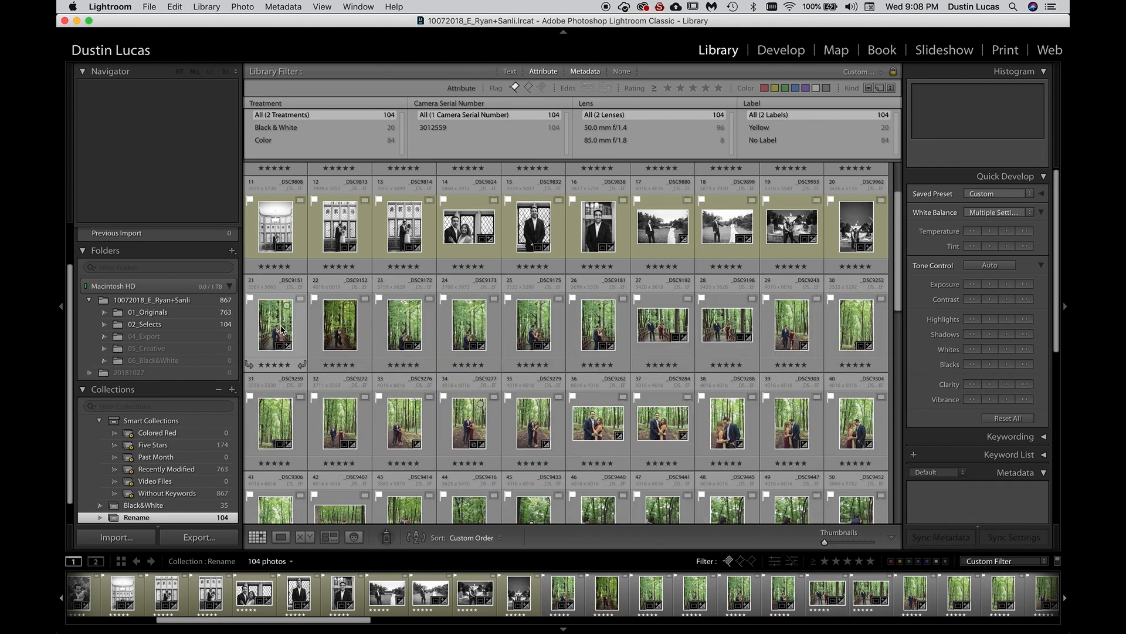
left_click(600, 325, "shift")
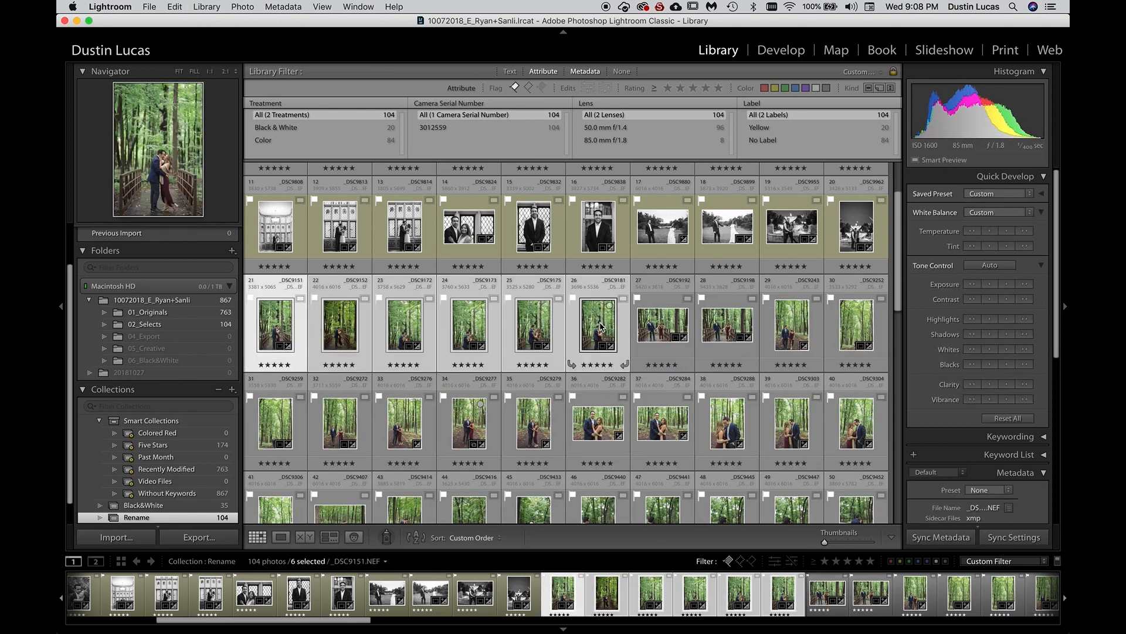
key("super+shift+s")
key("Return")
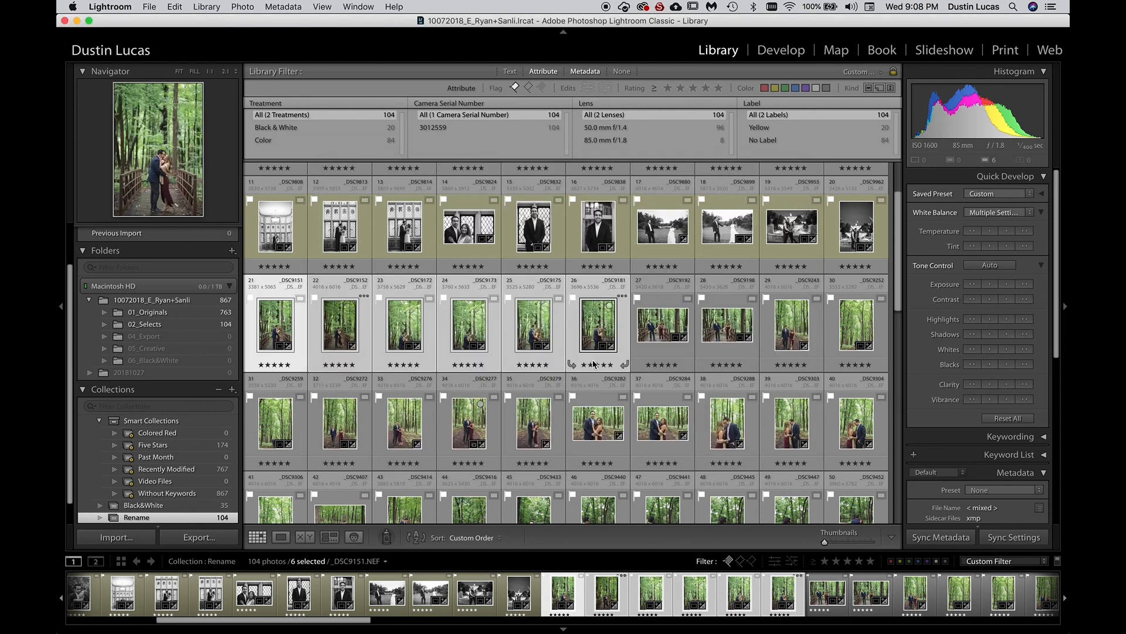
Compare the six synchronized bridge photos side by side, and open _DSC9151 on its own.
key("n")
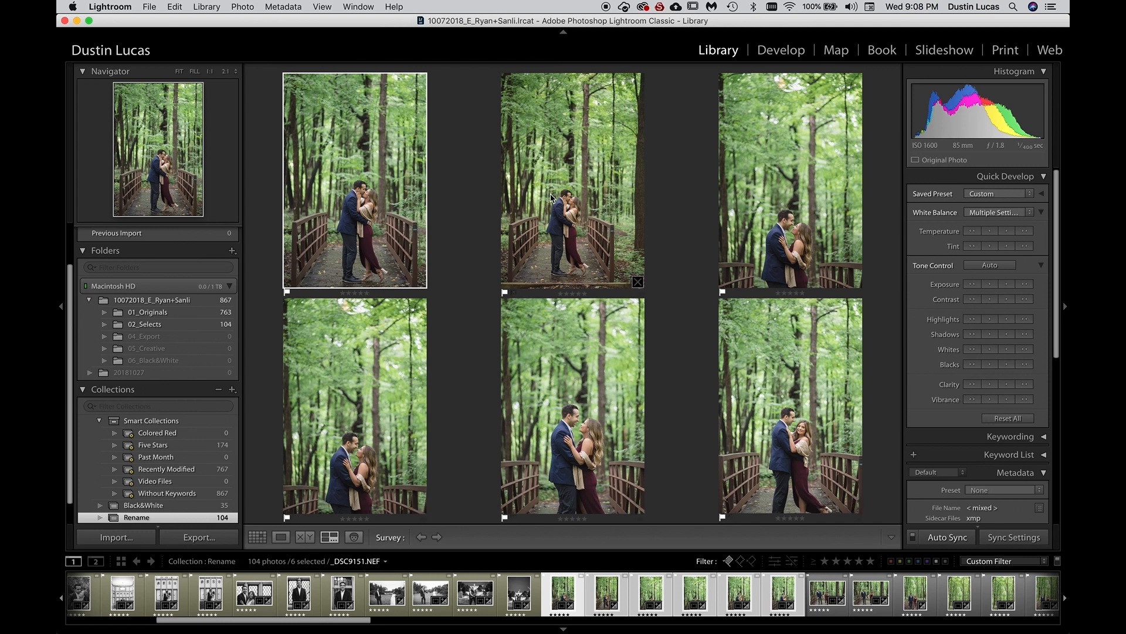
double_click(397, 234)
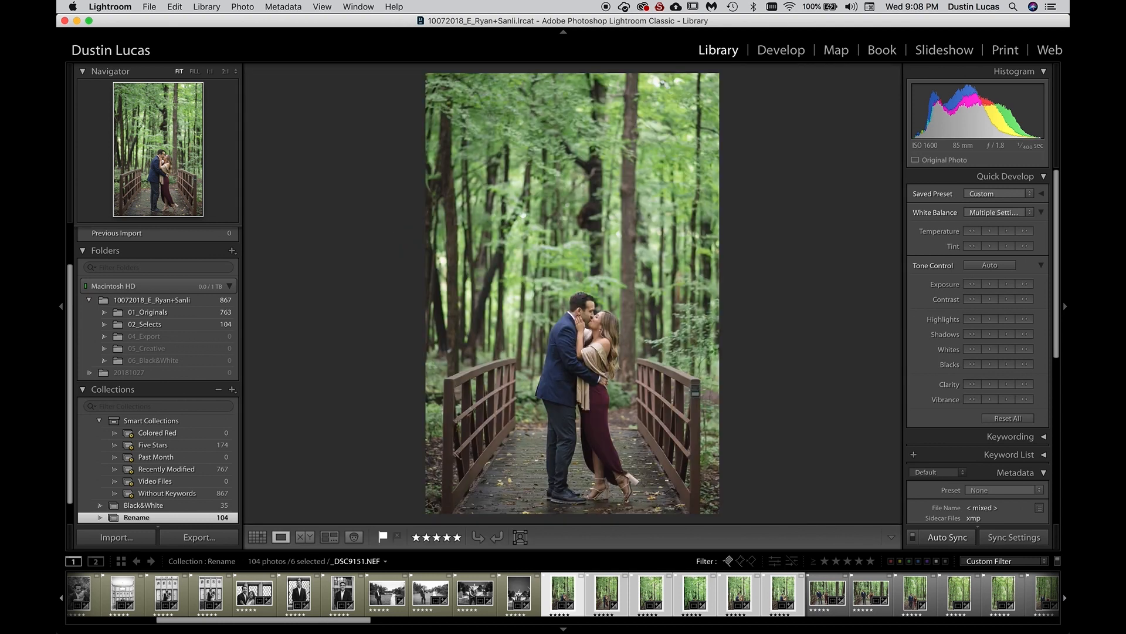
Compare bridge photos _DSC9151 and _DSC9152 one at a time at full view, and return to the thumbnail grid.
key("Right")
key("Left")
key("Right")
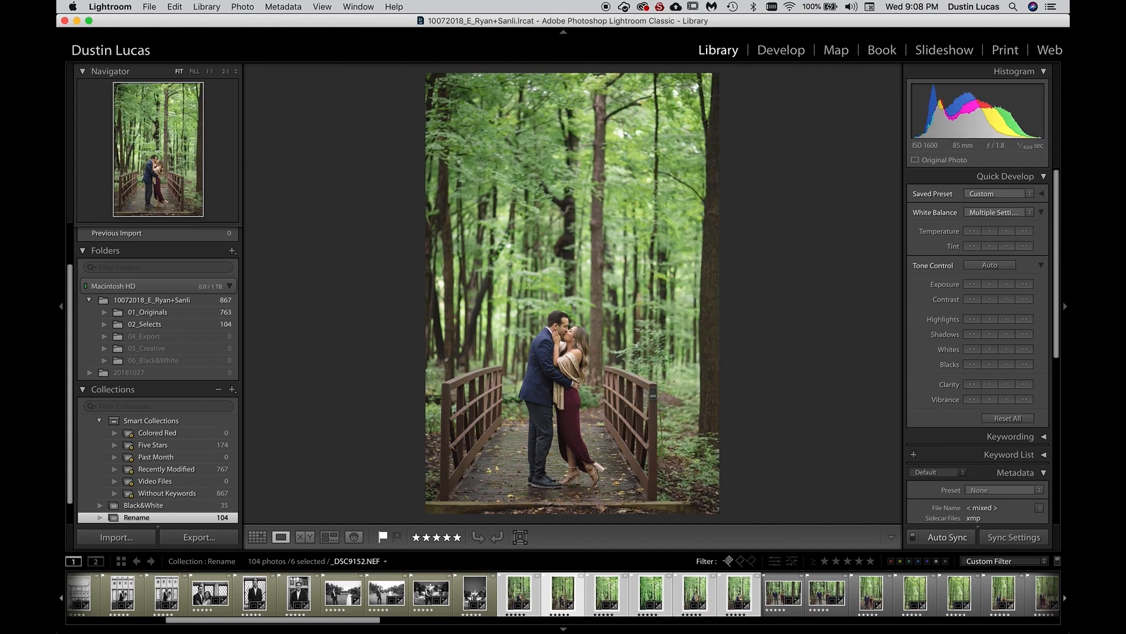
key("Left")
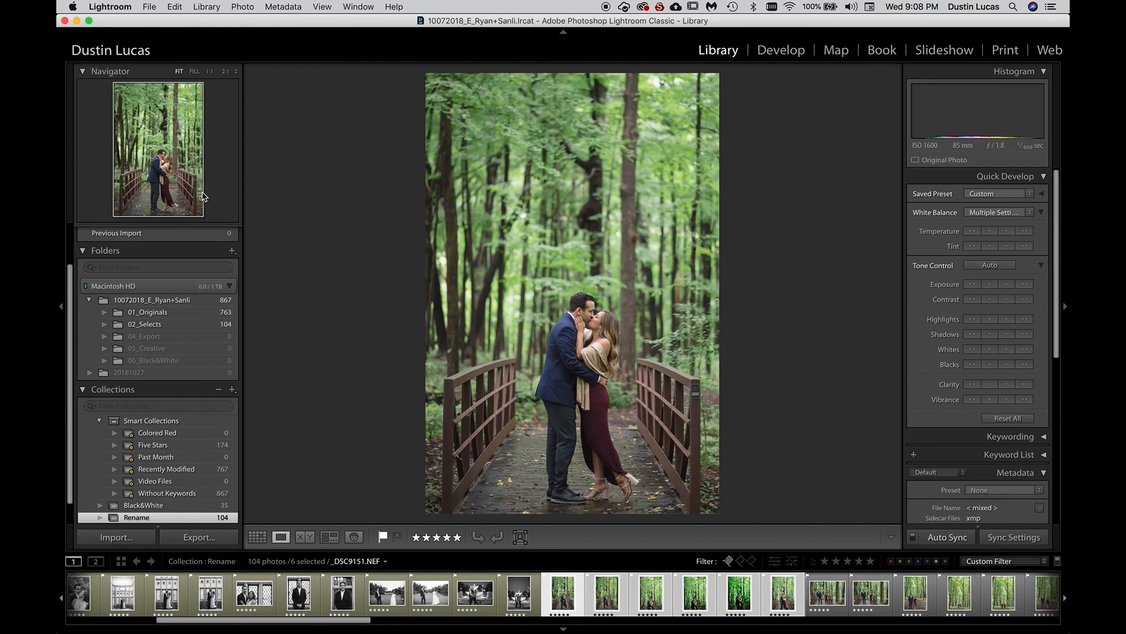
key("g")
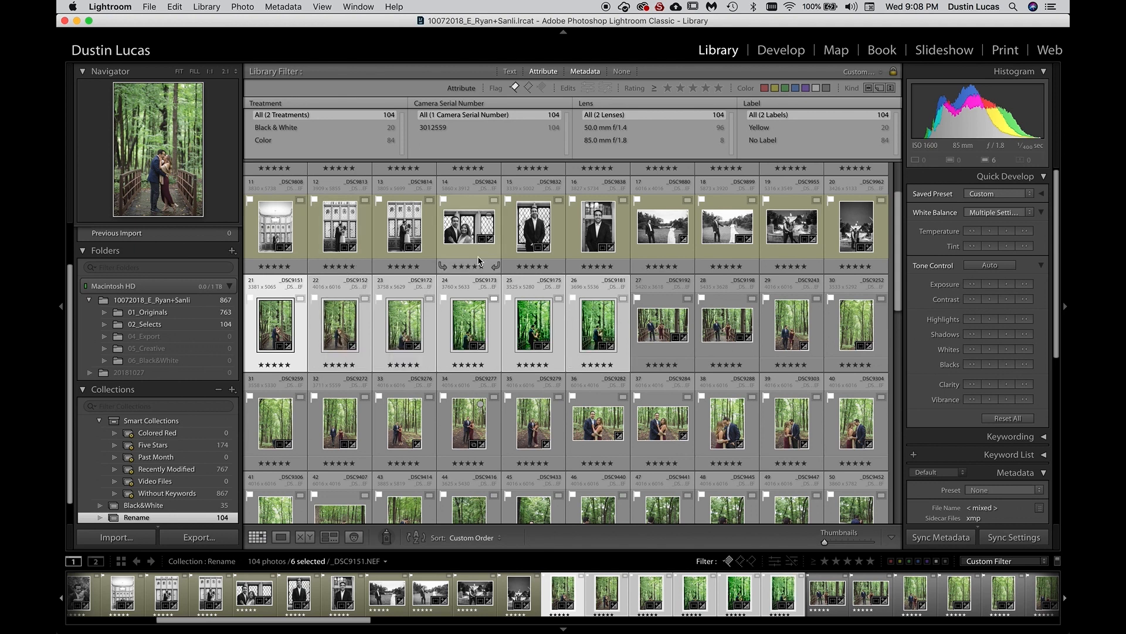
scroll(479, 299, "up", 3)
key("j")
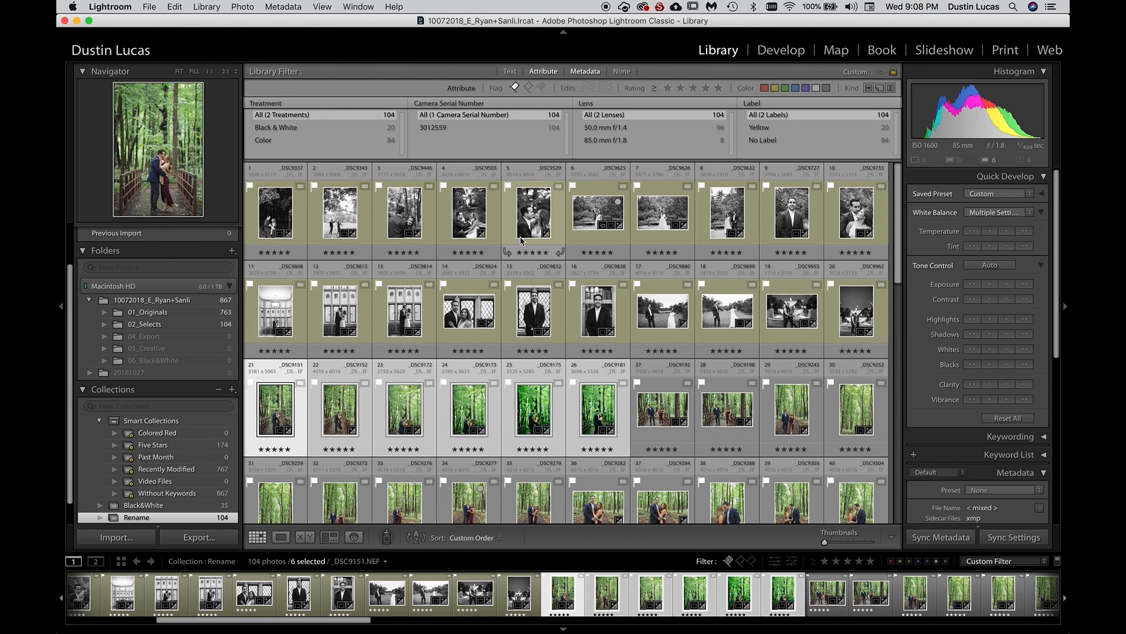
scroll(463, 428, "down", 3)
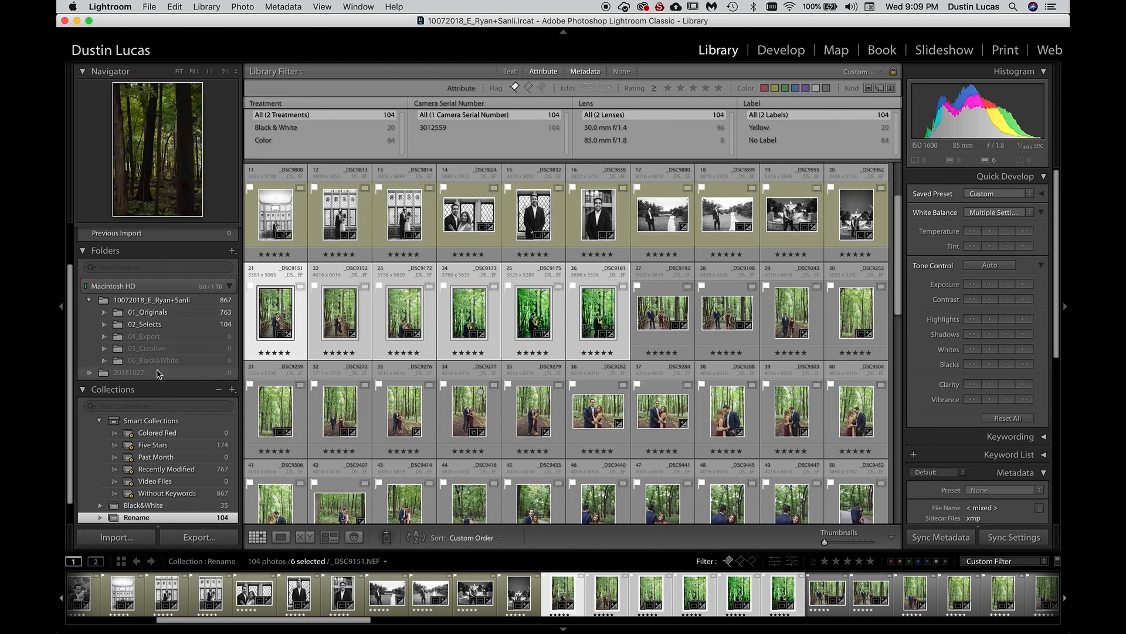
scroll(445, 319, "down", 3)
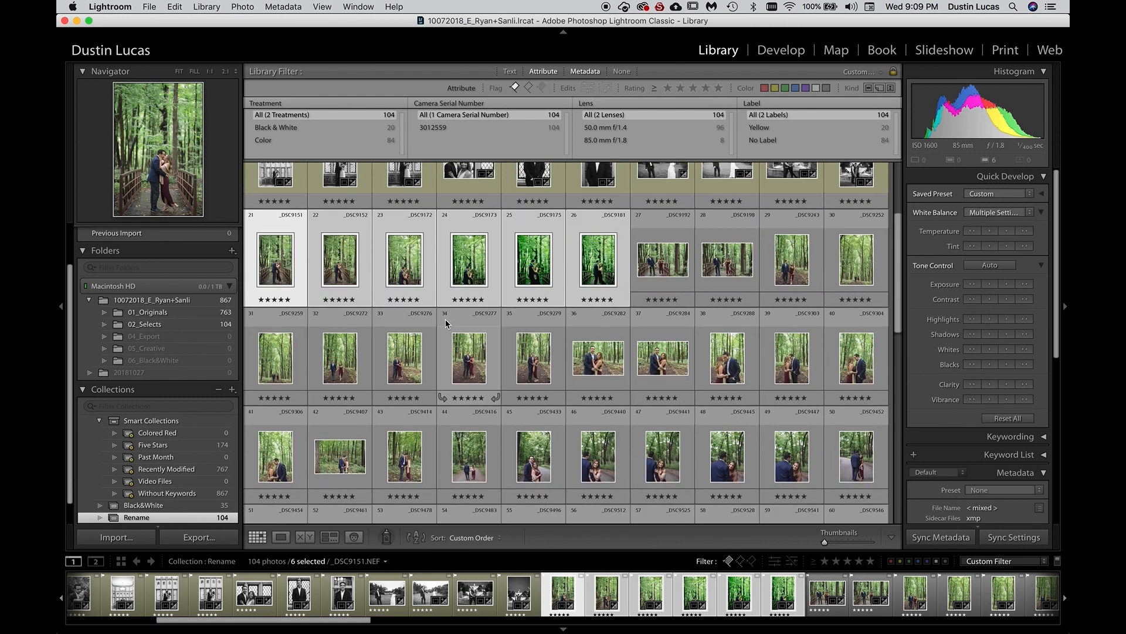
key("j")
Select the 20 black-and-white photos from _DSC9337 through _DSC9962 and create virtual copies of them.
scroll(460, 355, "up", 3)
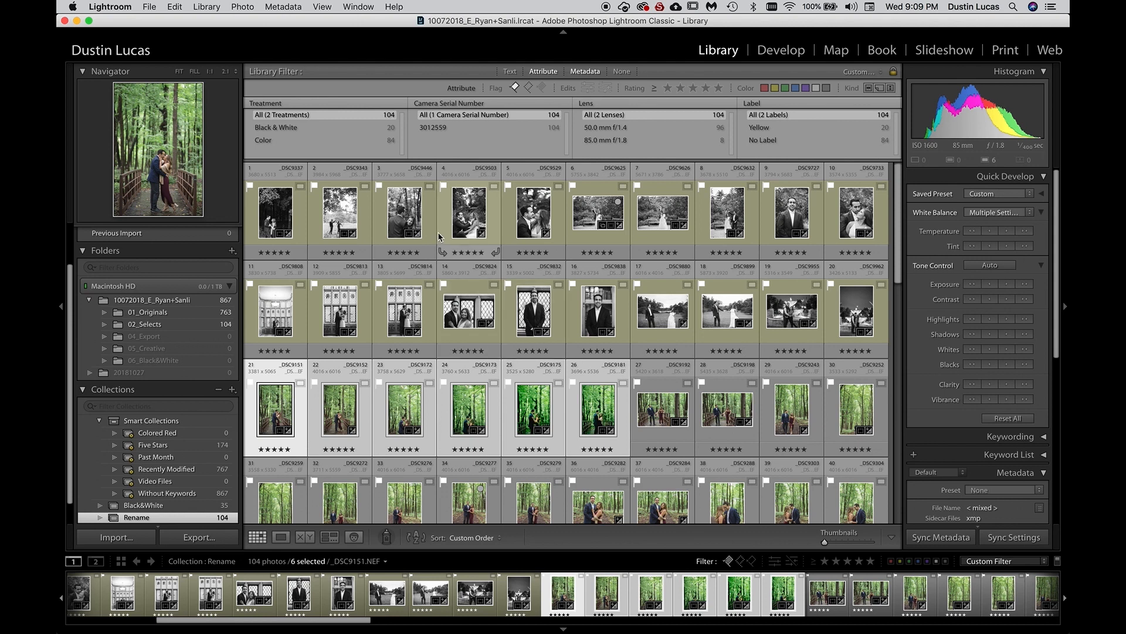
left_click(282, 212)
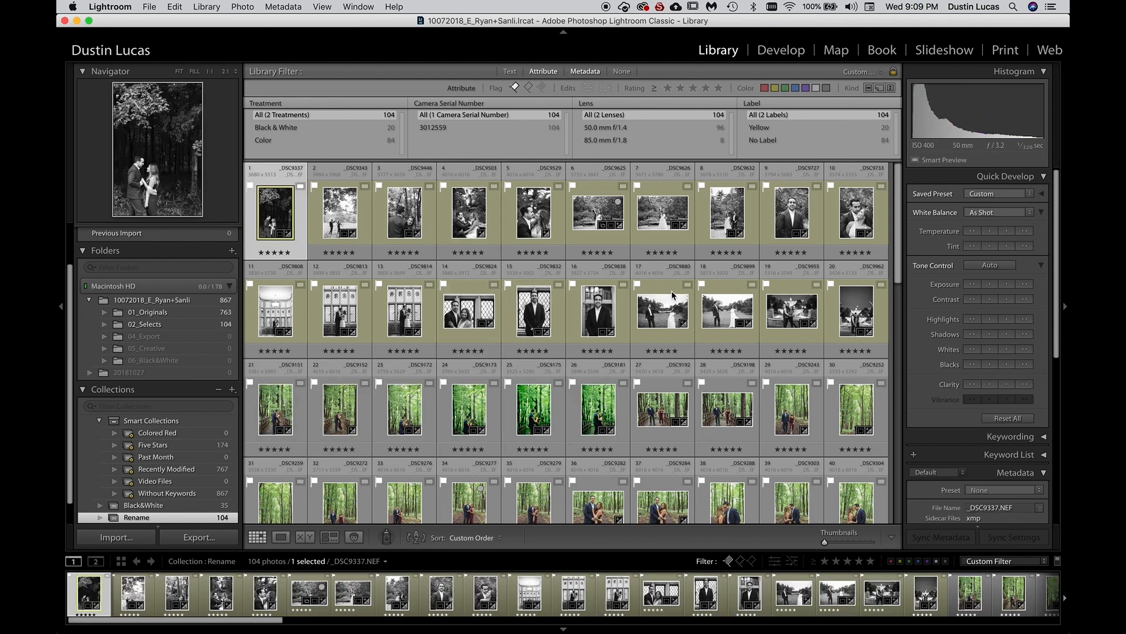
left_click(854, 317, "shift")
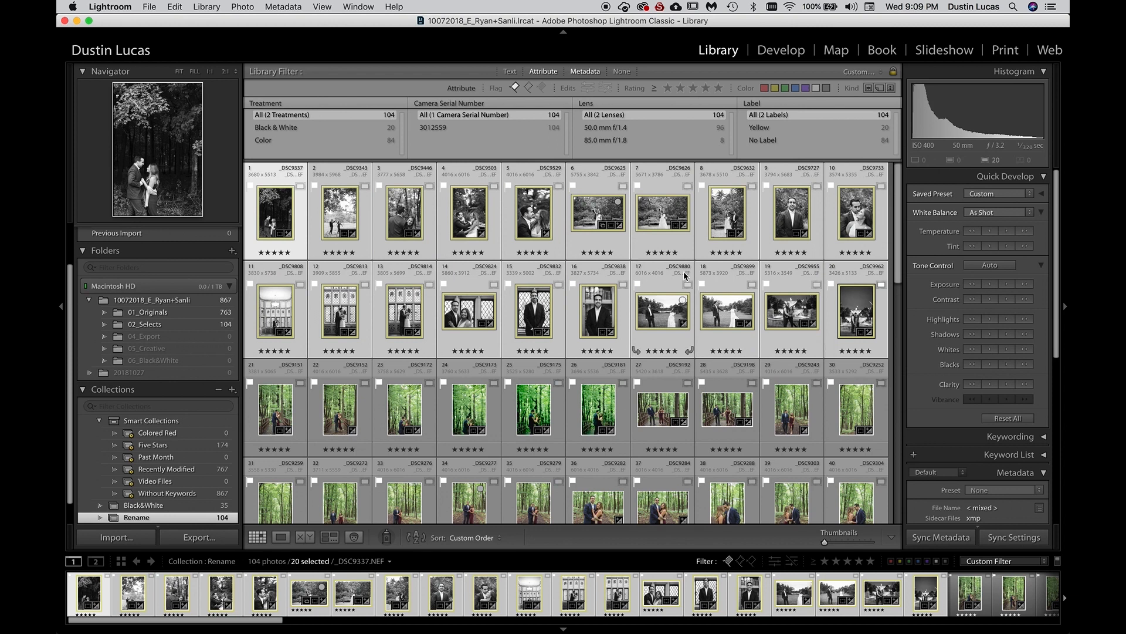
key("super+apostrophe")
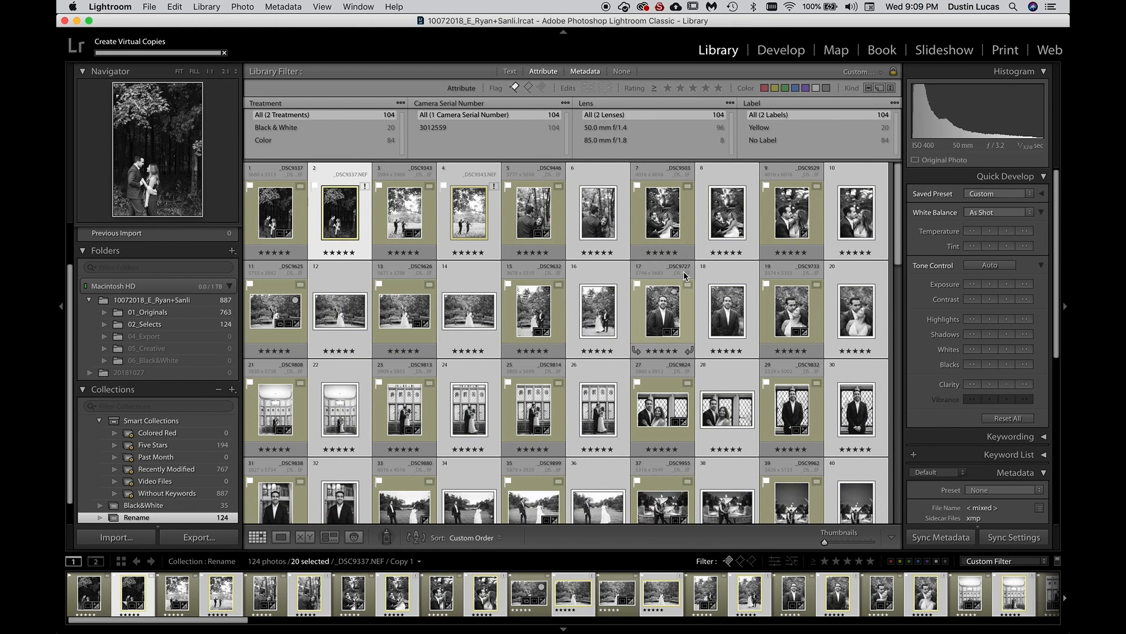
Convert the selected virtual copies from black and white to color and look them over against their originals.
key("v")
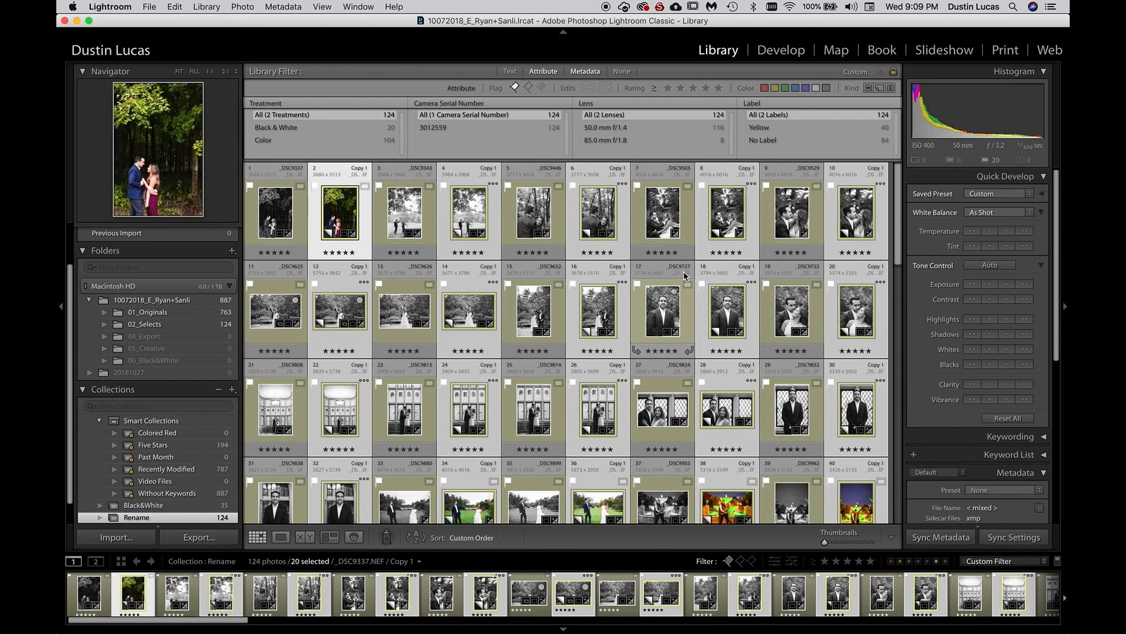
scroll(684, 271, "down", 3)
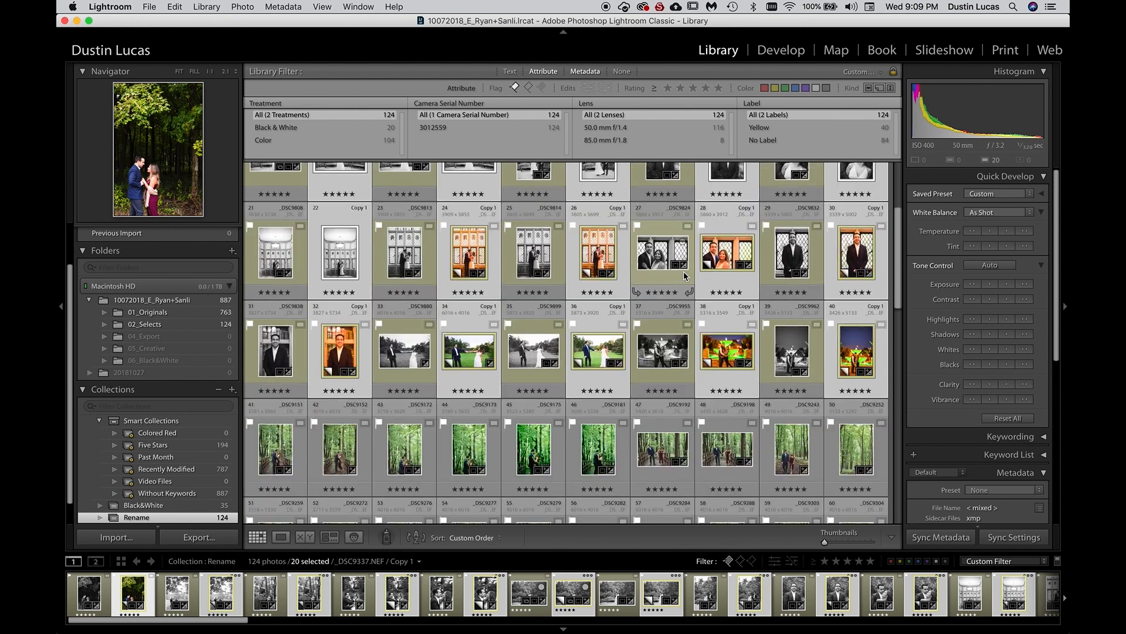
scroll(684, 272, "up", 3)
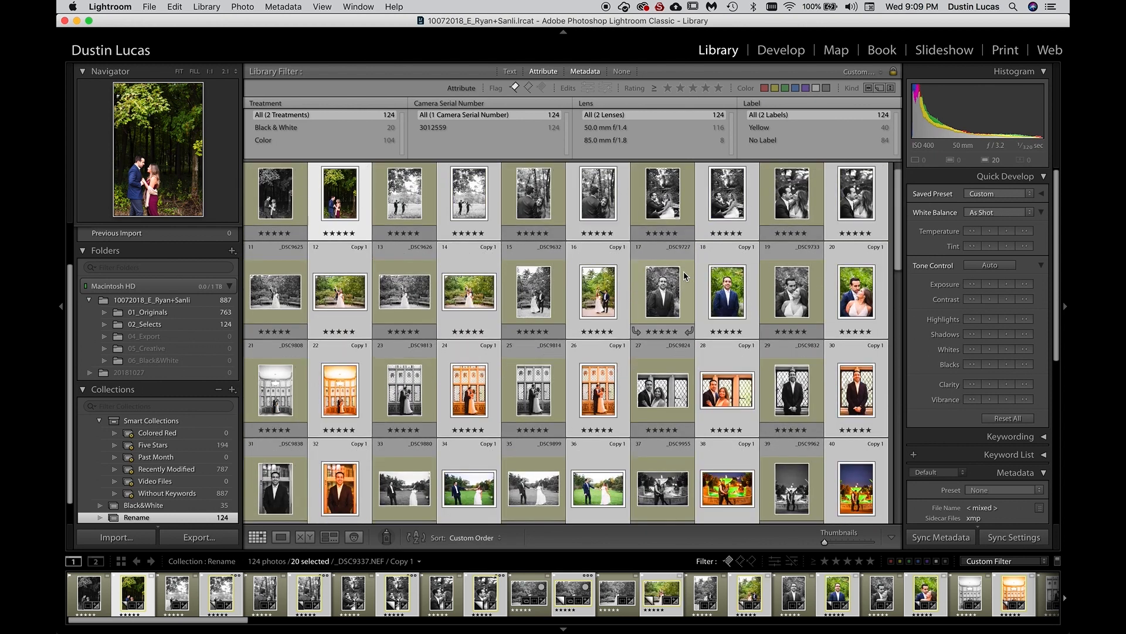
scroll(684, 271, "down", 2)
scroll(683, 271, "up", 3)
Undo the color conversion and the creation of the virtual copies.
key("super+z")
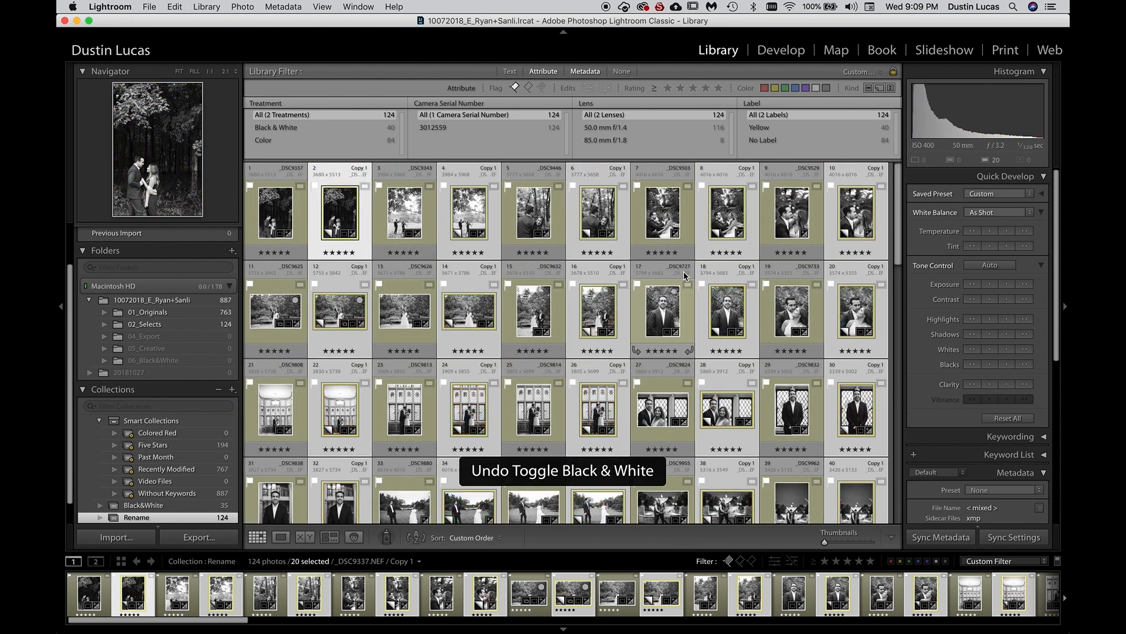
key("super+z")
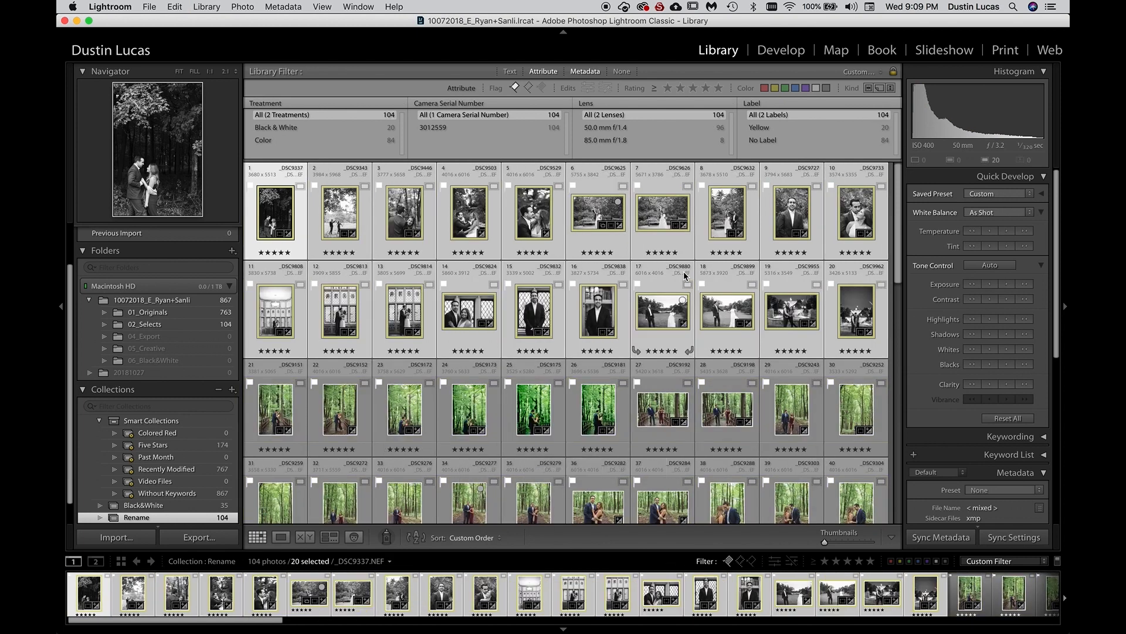
Find the couple's portrait _DSC9773 at the arched stone doorway and open it for developing.
scroll(638, 375, "down", 5)
scroll(621, 364, "up", 2)
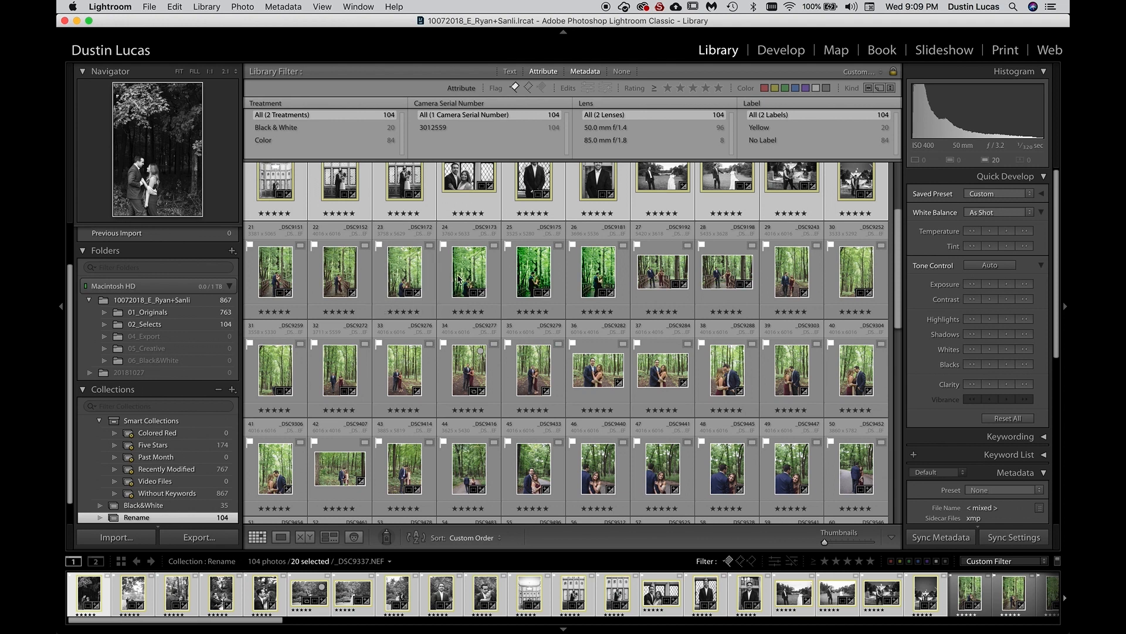
scroll(392, 303, "down", 1)
scroll(391, 307, "up", 1)
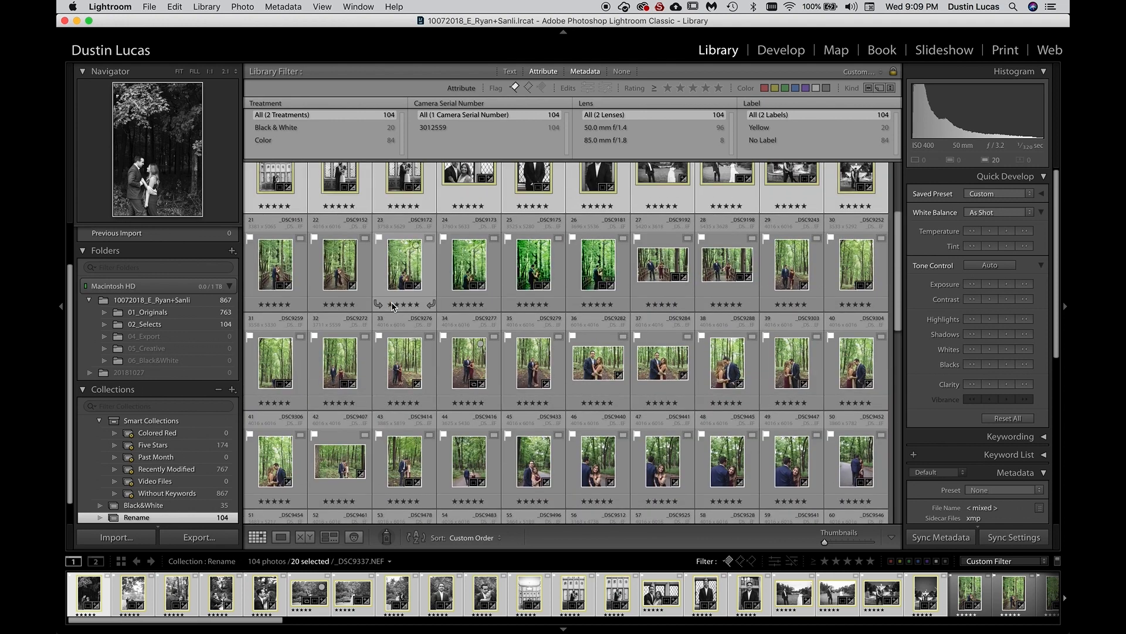
scroll(392, 305, "down", 15)
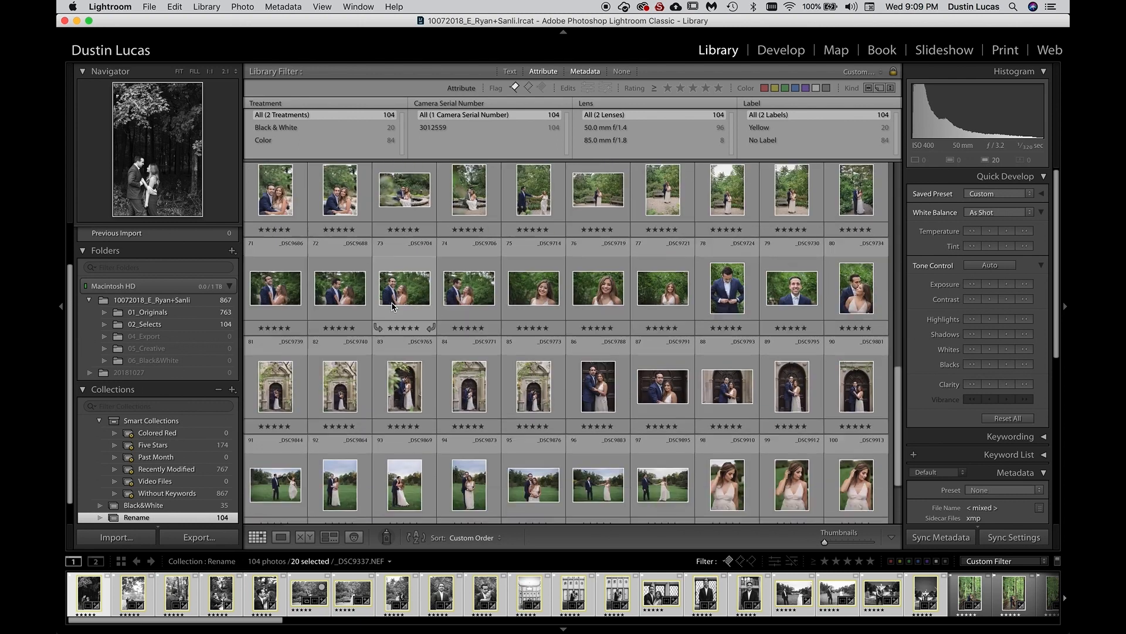
double_click(468, 291)
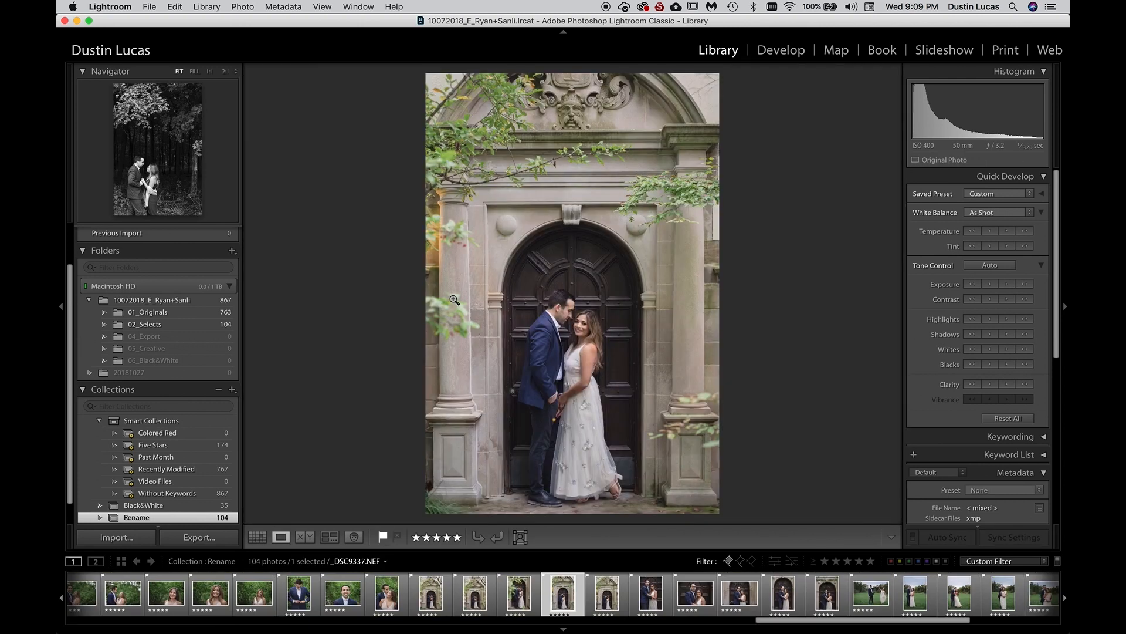
key("d")
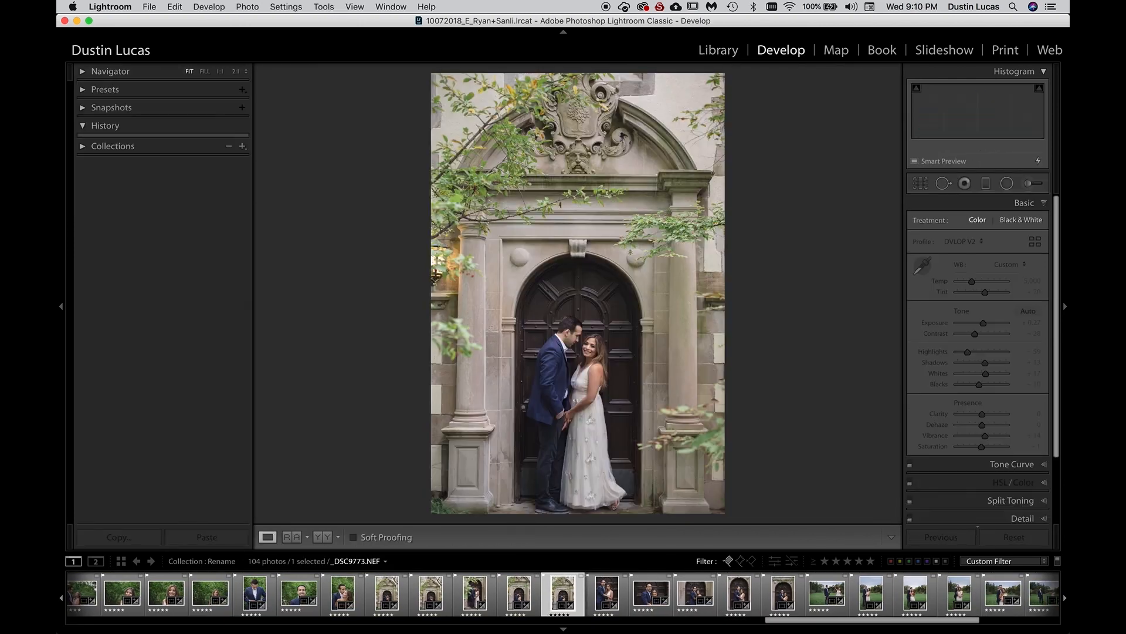
Review the photos following _DSC9773 one by one in Develop, checking each photo's edit history and settings.
key("Right")
key("Right")
key("Right")
key("Right")
key("Right")
key("Right")
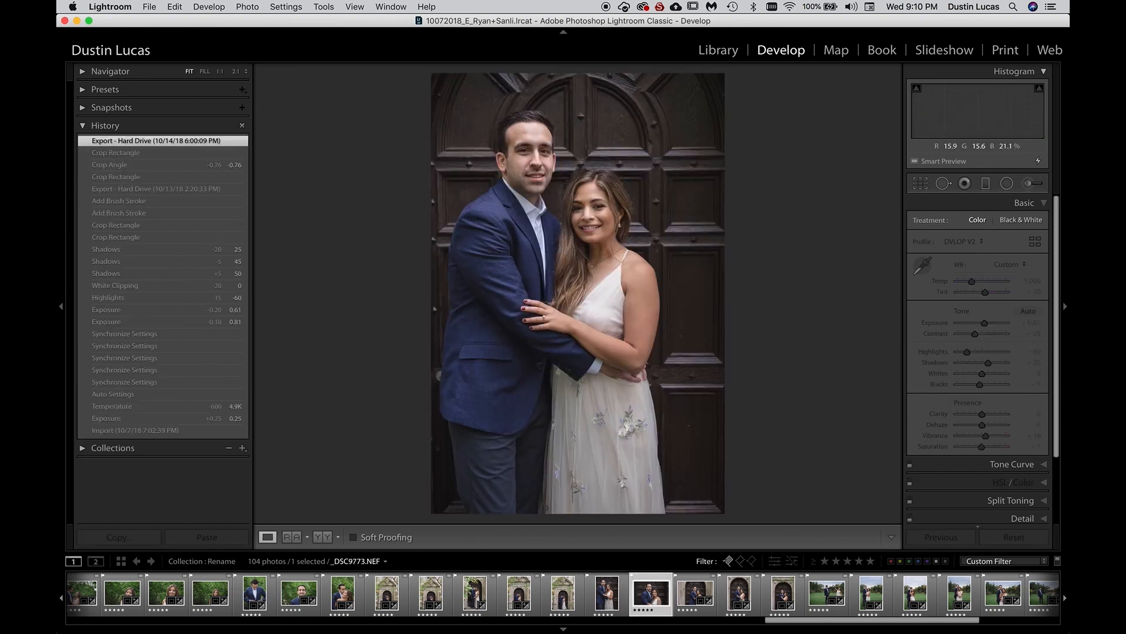
key("Right")
key("Right")
key("Right")
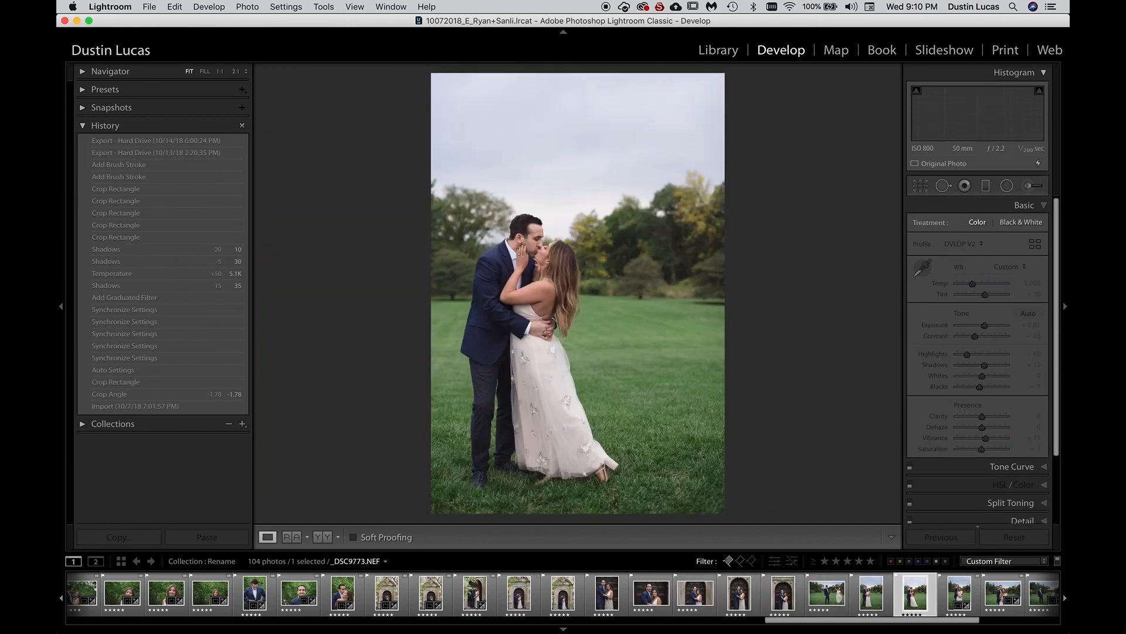
key("Right")
key("Right")
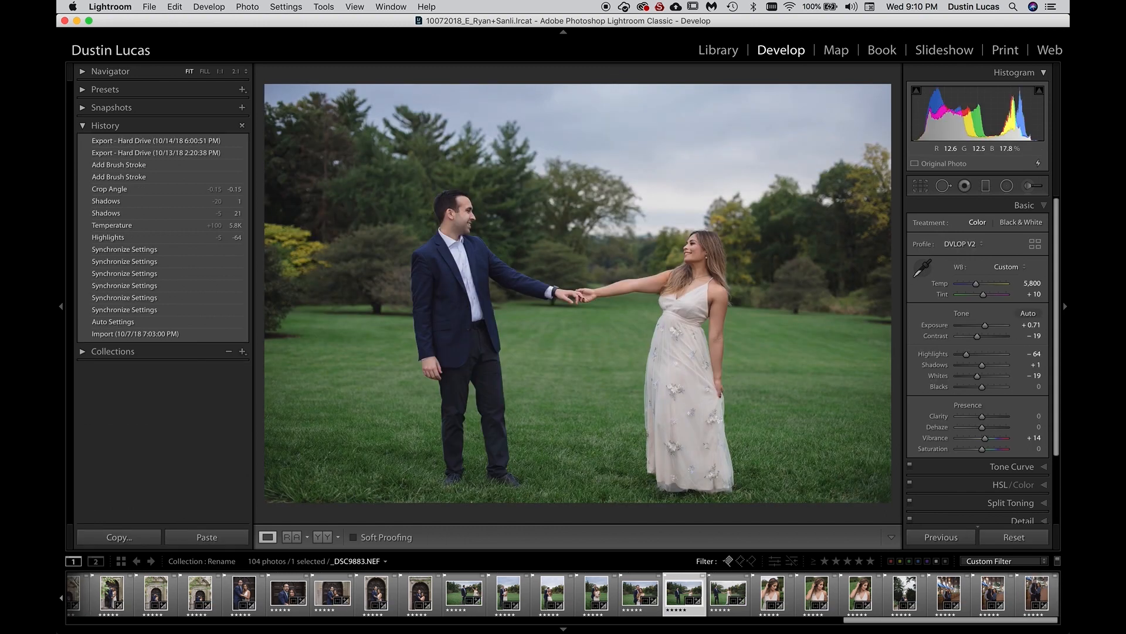
key("Right")
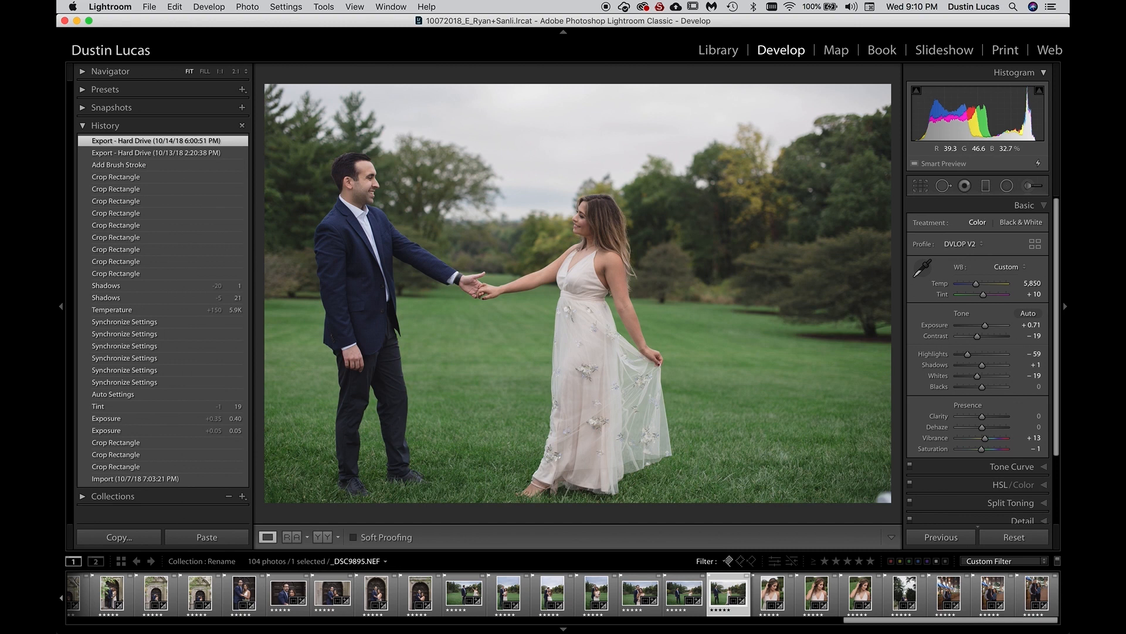
key("Right")
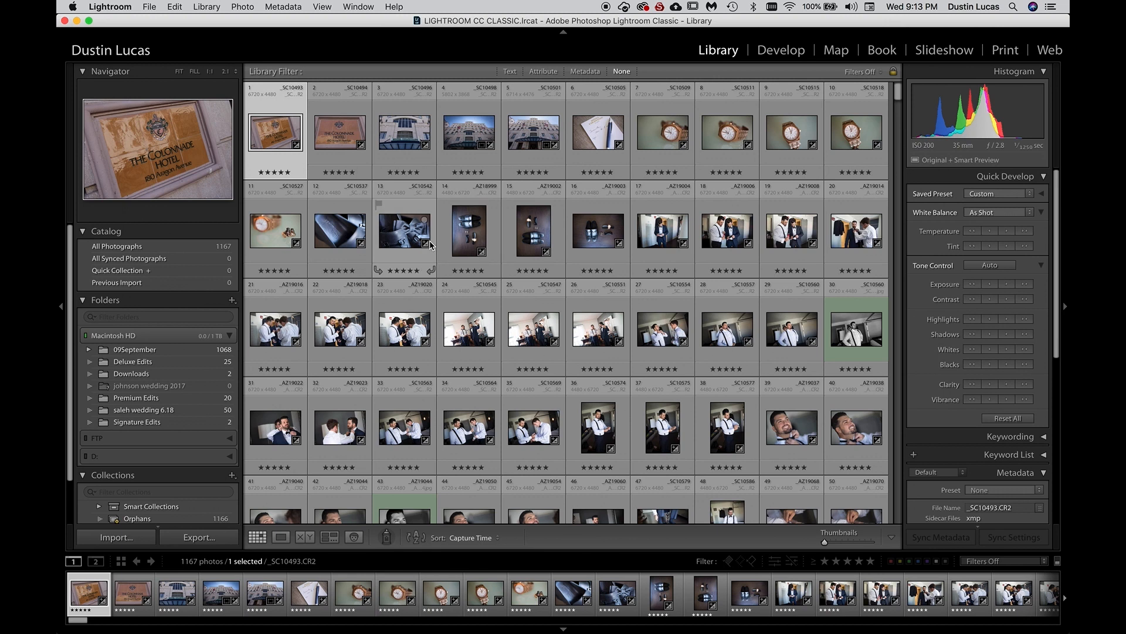
Import the shoot's .lrcat catalog from Finder into the LIGHTROOM CC CLASSIC catalog, with all folders included and new photos added without moving.
key("super+Tab")
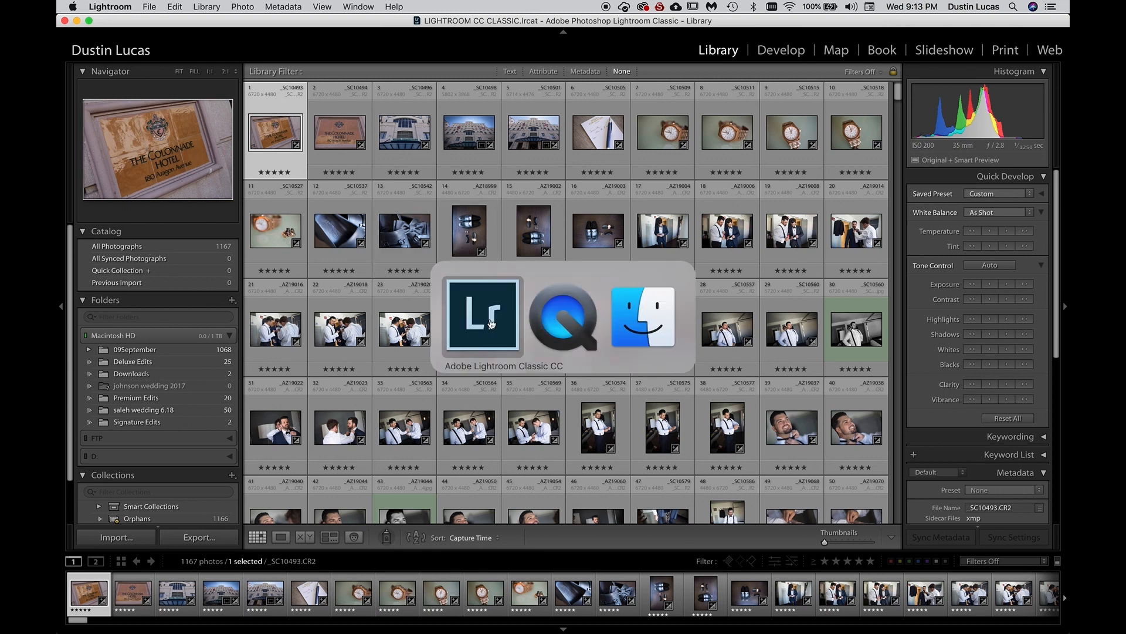
left_click(646, 297)
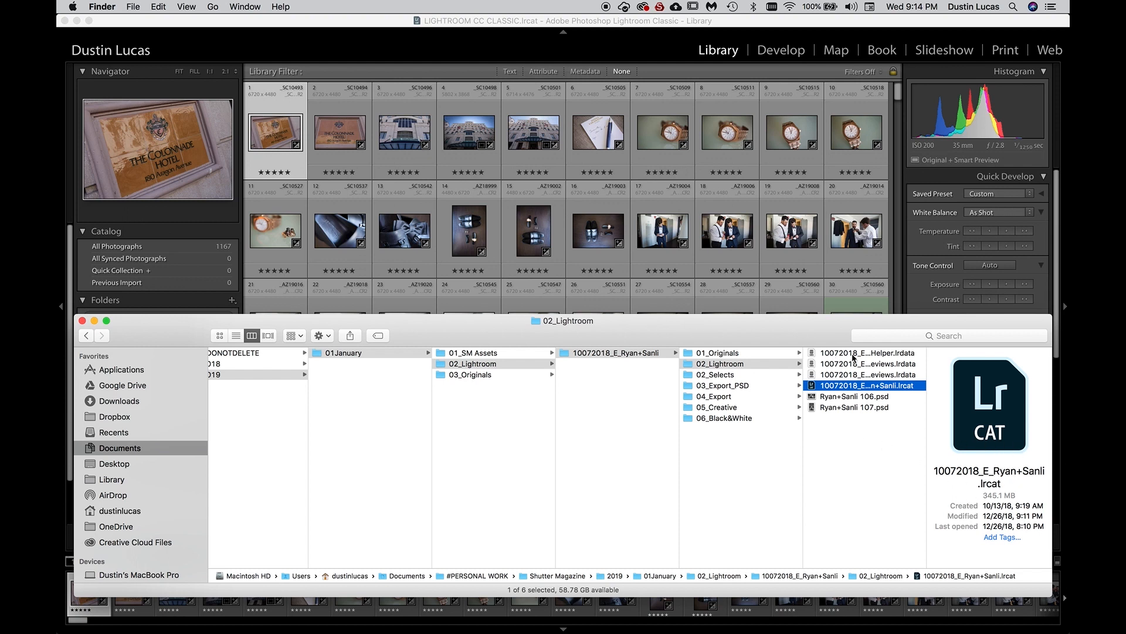
left_click_drag(847, 388, 549, 202)
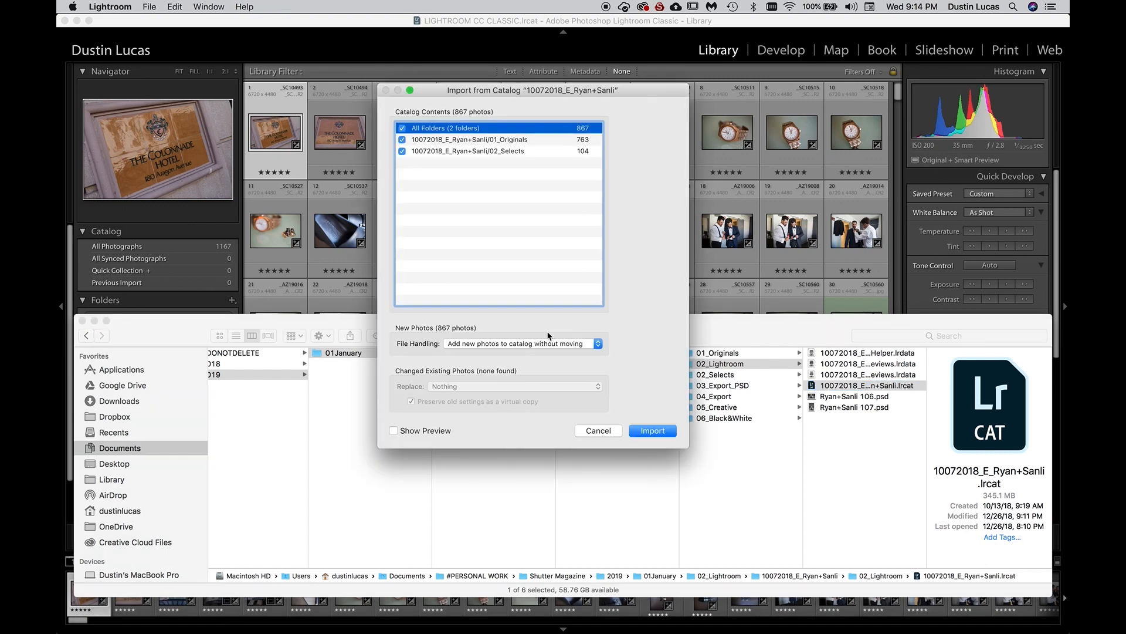
left_click(82, 320)
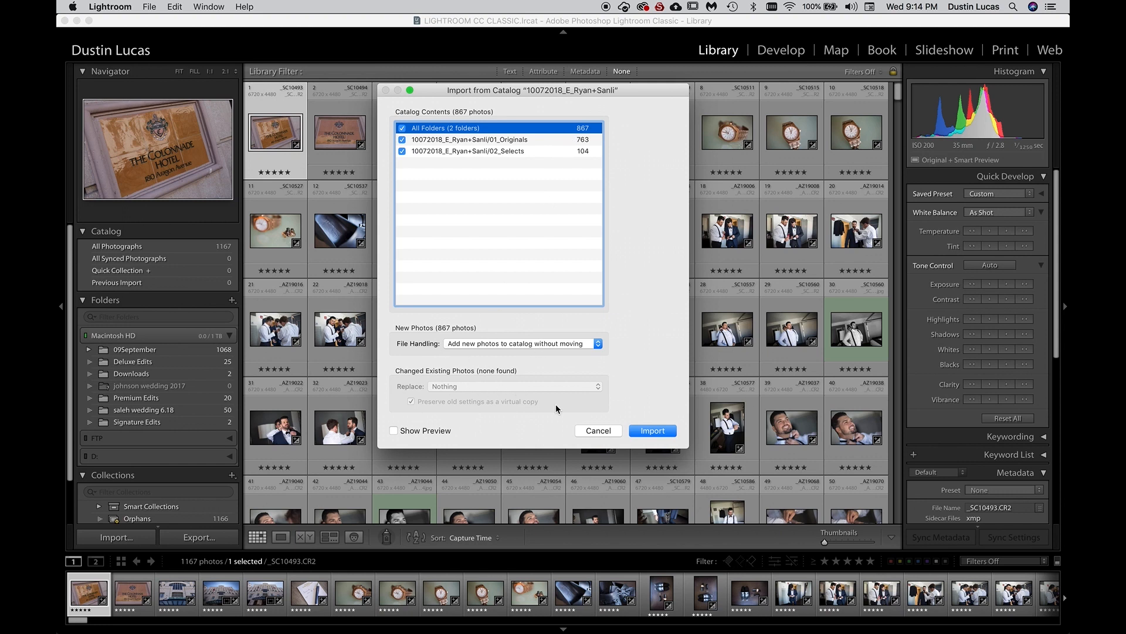
left_click(653, 431)
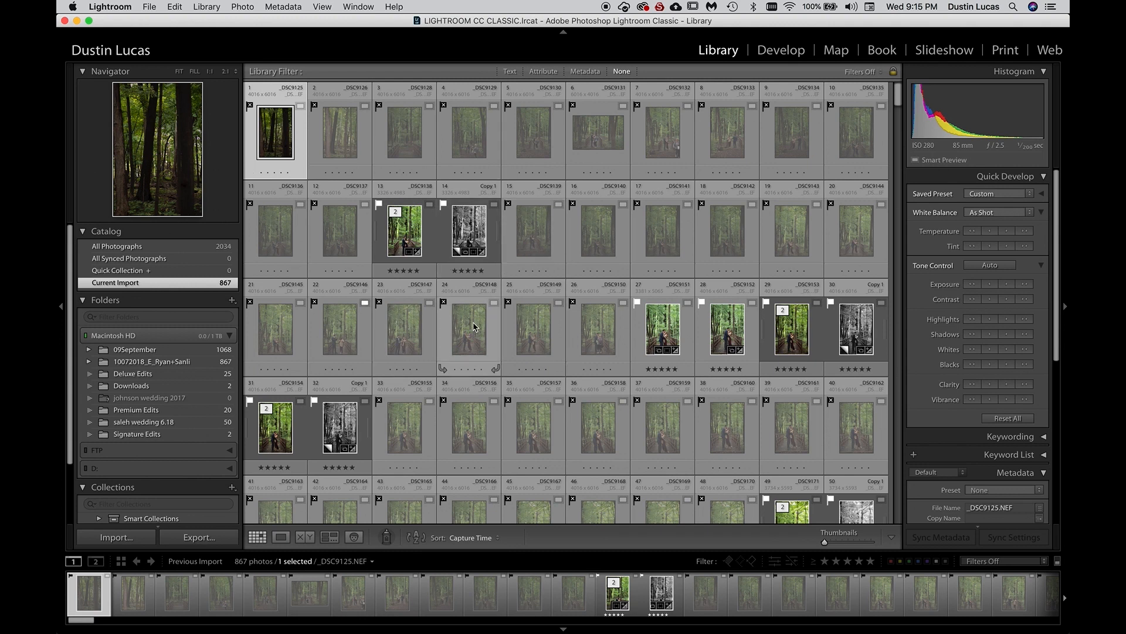
Look over the newly imported photos and filter them by attribute to show only the flagged picks.
scroll(474, 326, "down", 20)
scroll(474, 326, "up", 20)
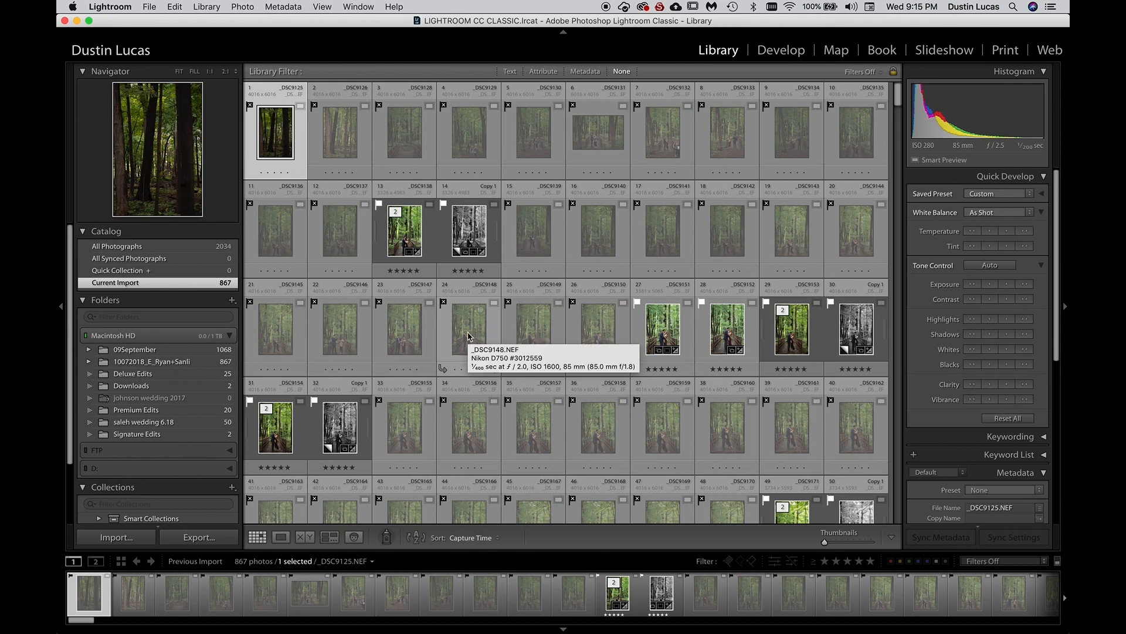
scroll(587, 337, "down", 3)
scroll(587, 337, "up", 3)
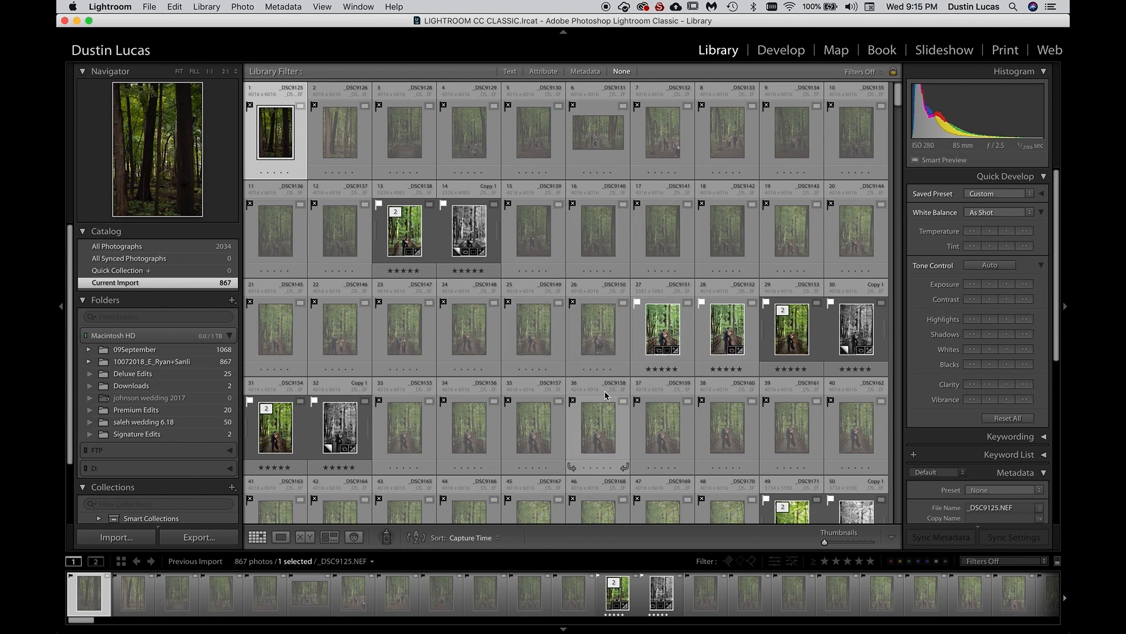
scroll(535, 349, "down", 6)
scroll(535, 351, "up", 10)
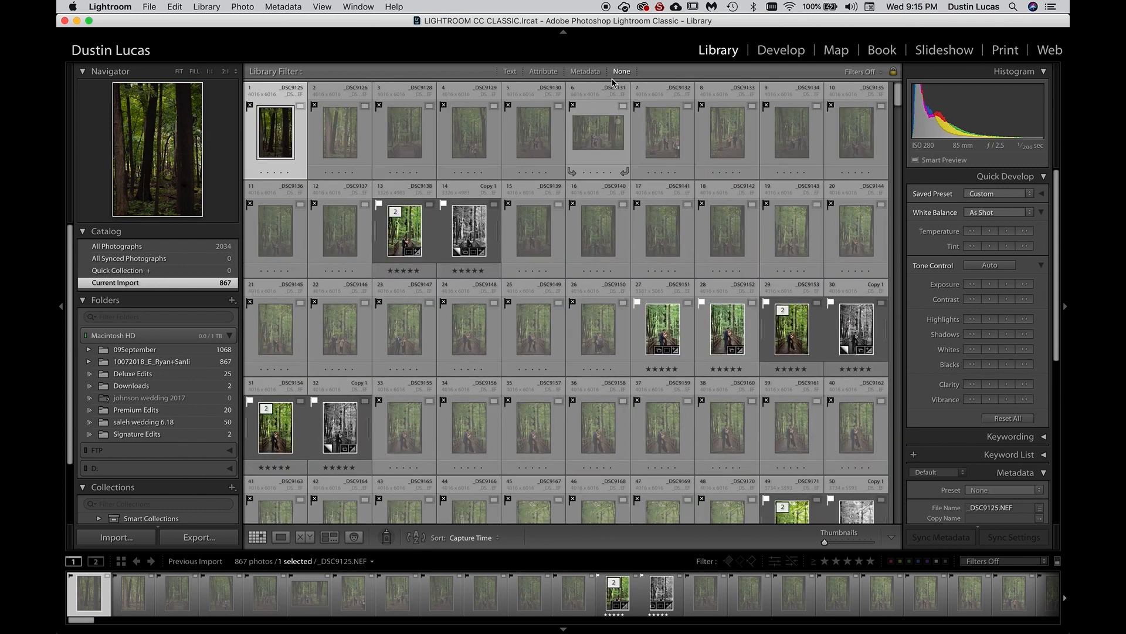
left_click(545, 71)
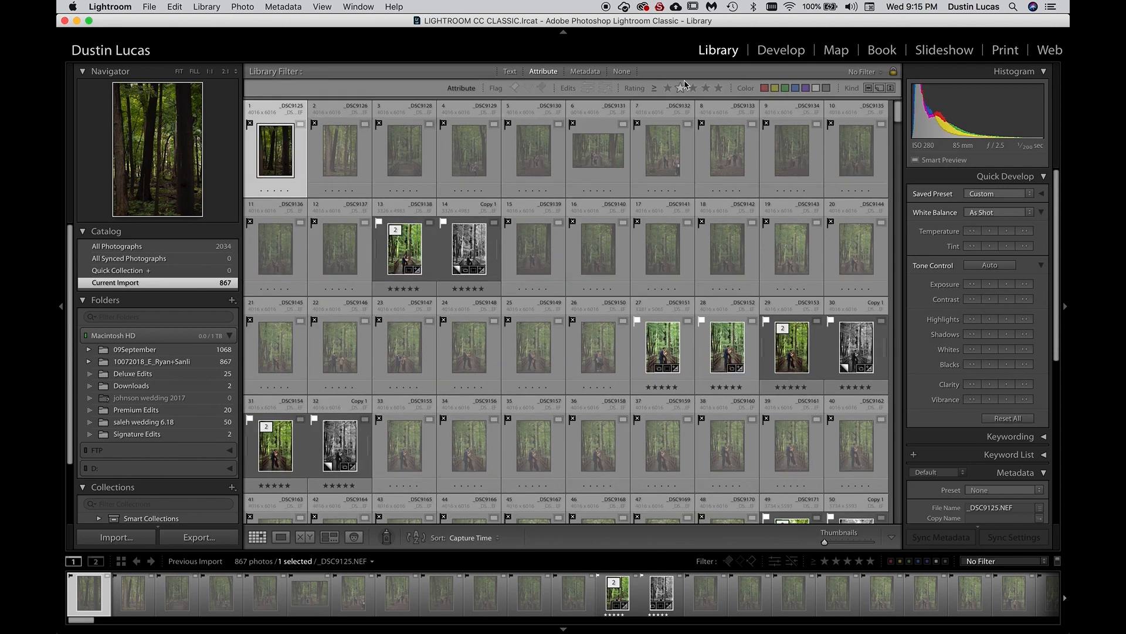
left_click(514, 86)
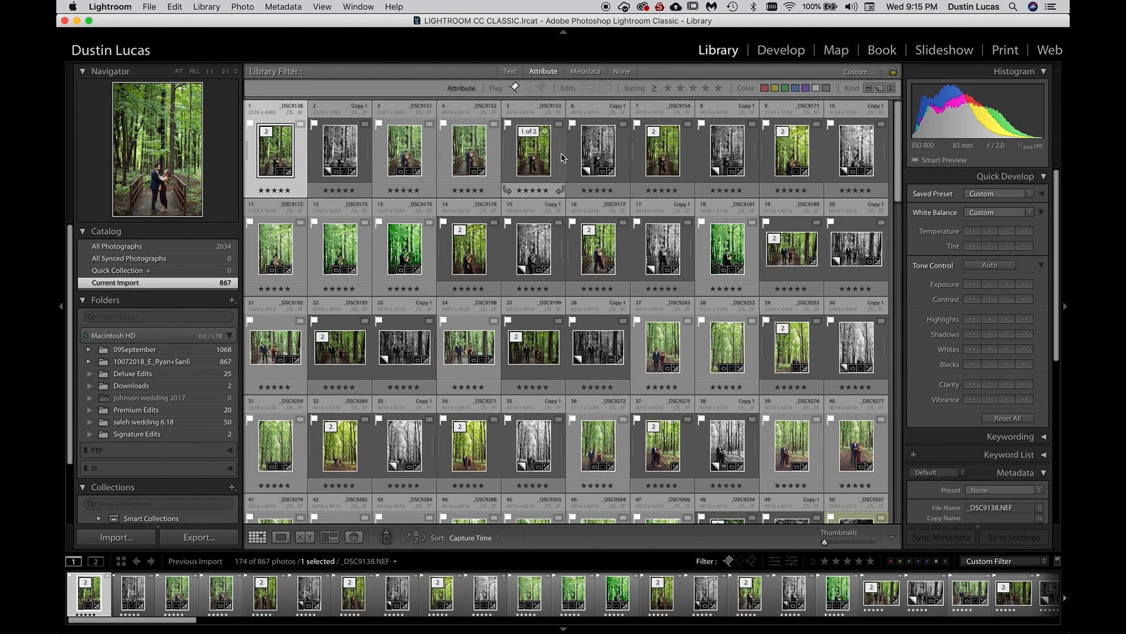
Restrict the flagged photos to master photos and select all of them.
left_click(869, 88)
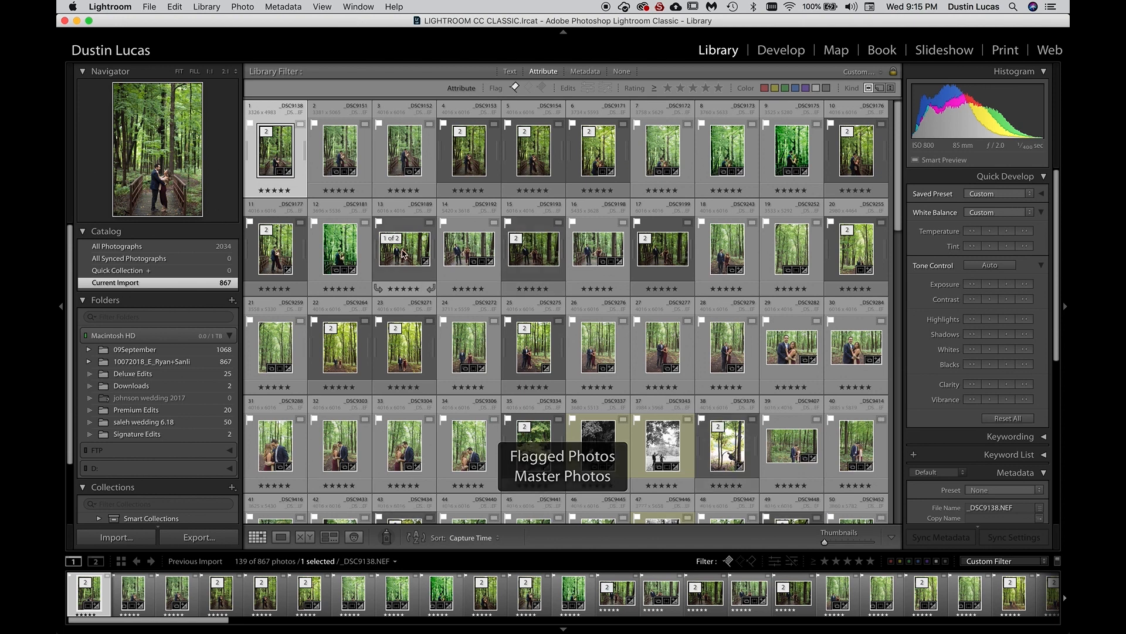
key("super+a")
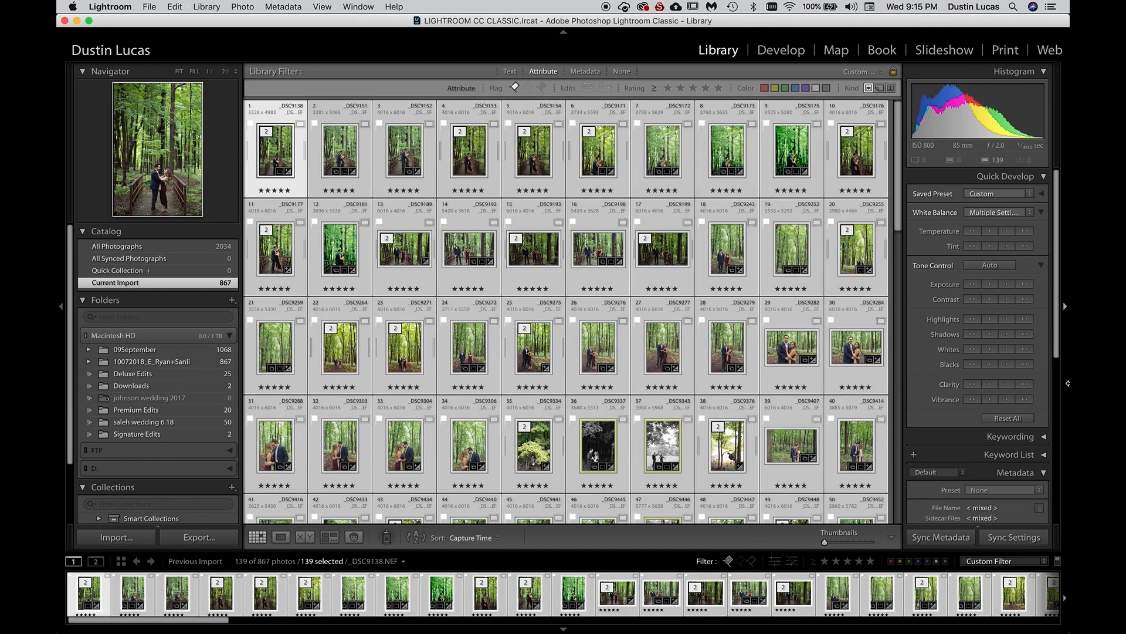
Start renaming the selected photos from their metadata and open the Client Name file naming template for editing.
scroll(981, 449, "down", 4)
scroll(981, 447, "down", 2)
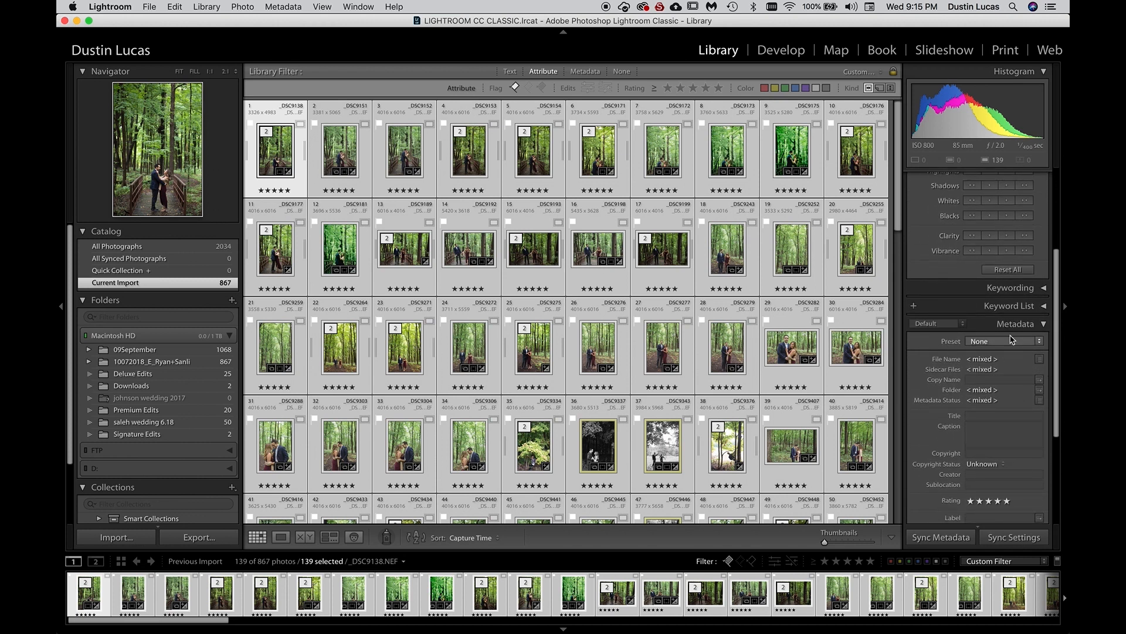
left_click(1040, 360)
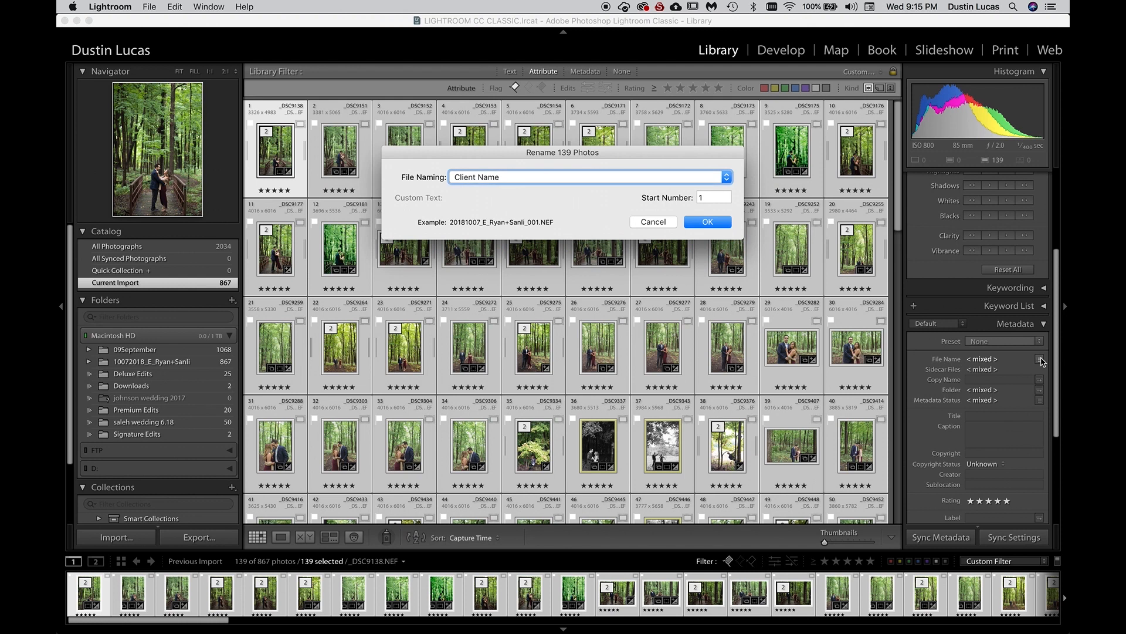
left_click(618, 178)
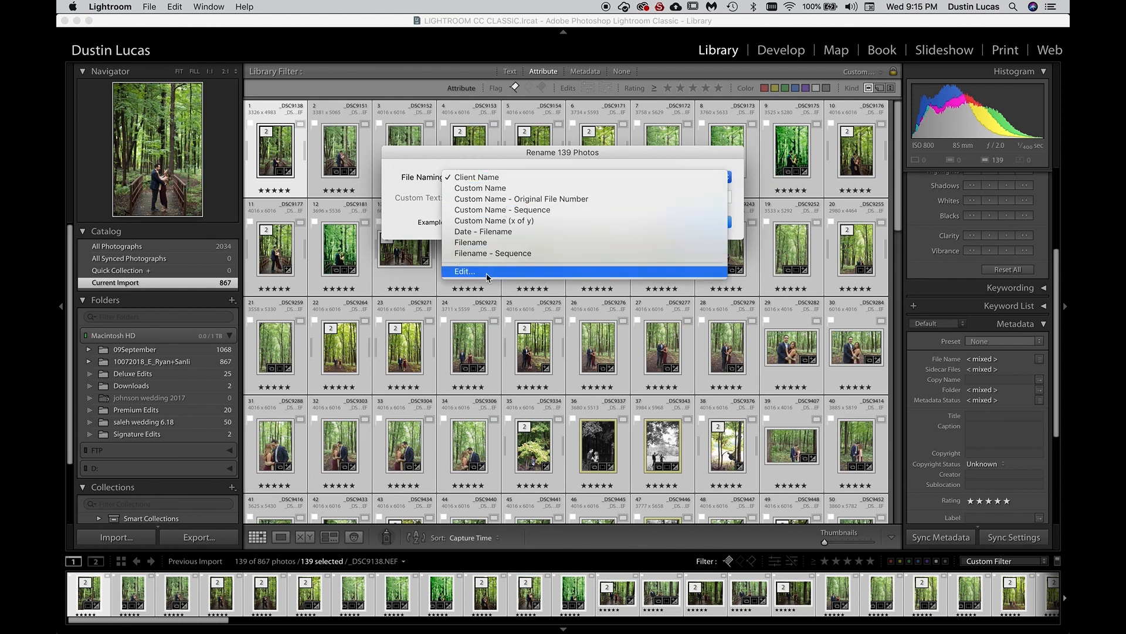
left_click(495, 176)
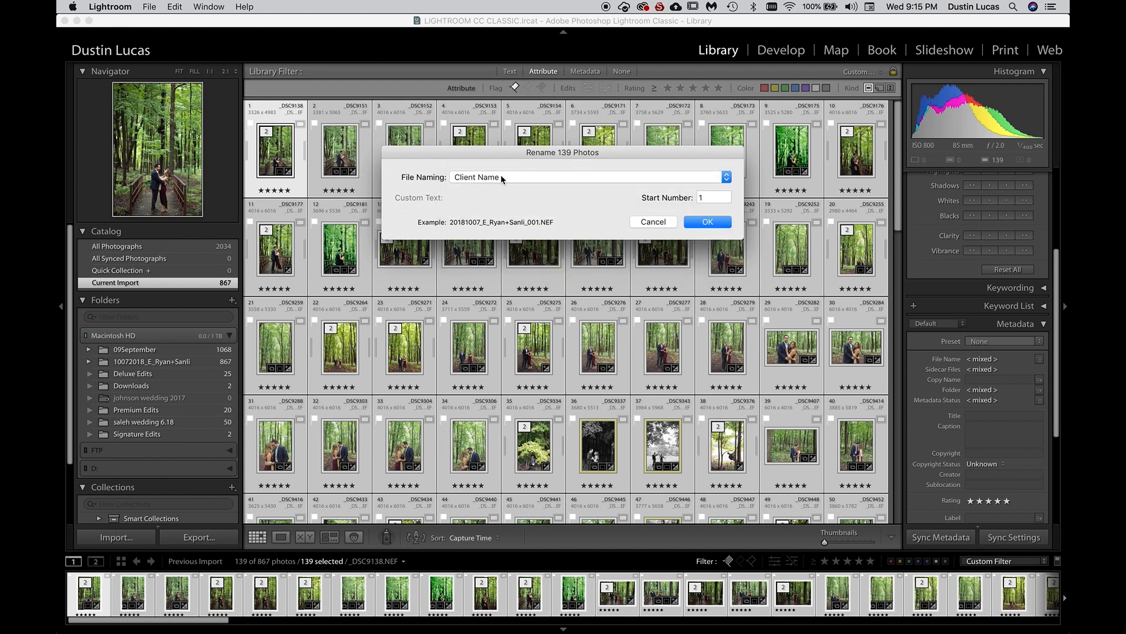
left_click(530, 175)
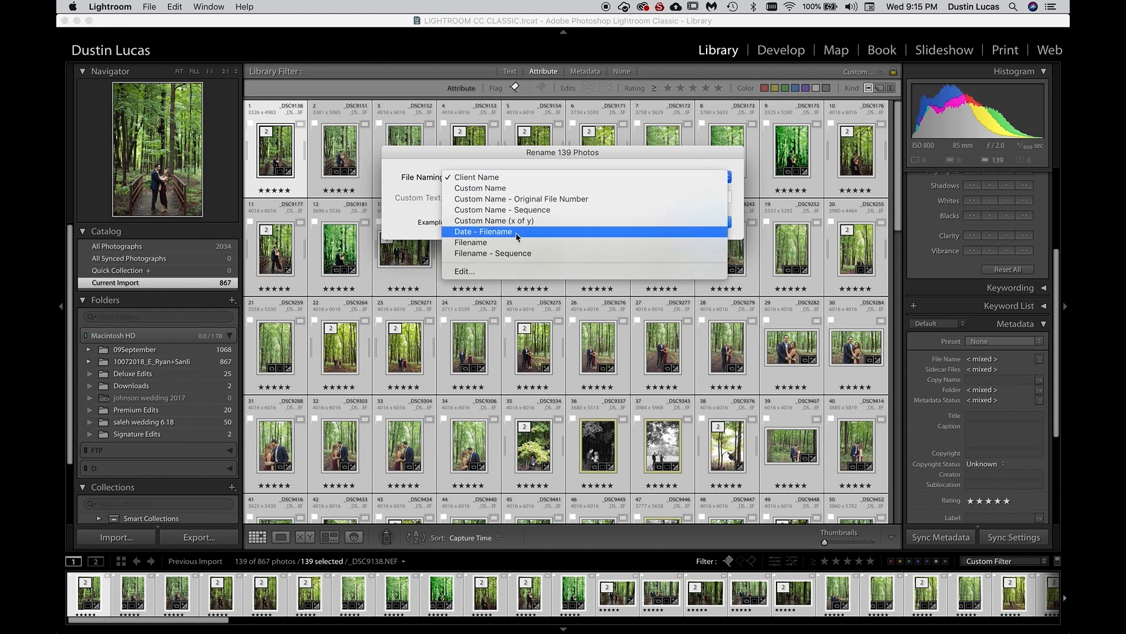
left_click(485, 272)
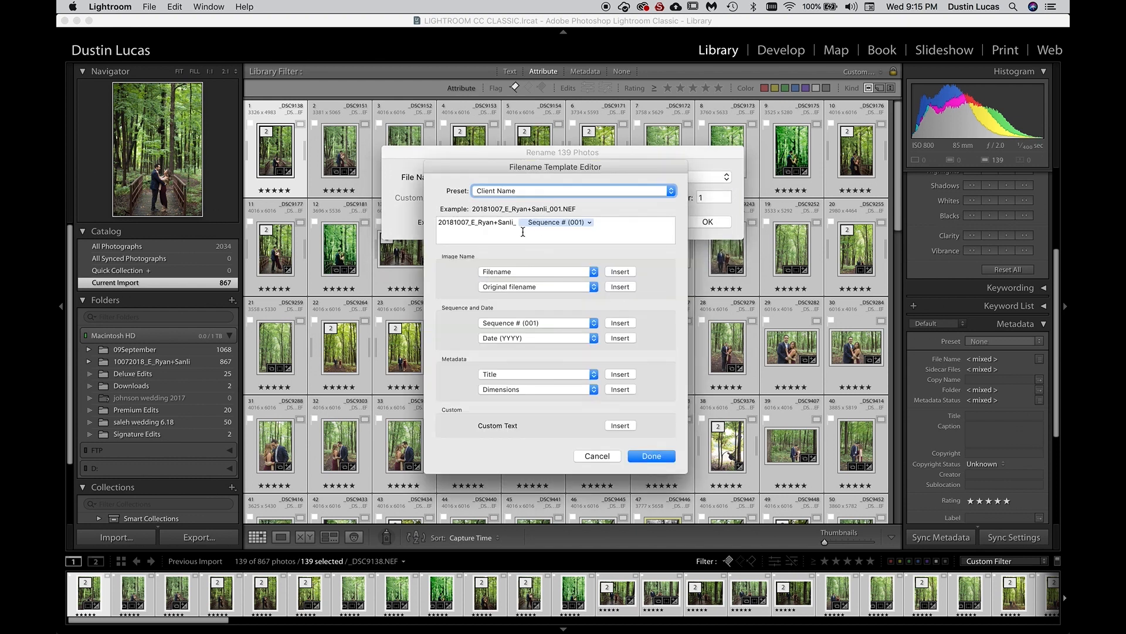
Change the filename template's date prefix to 20181226 and the letter following it to F.
double_click(478, 224)
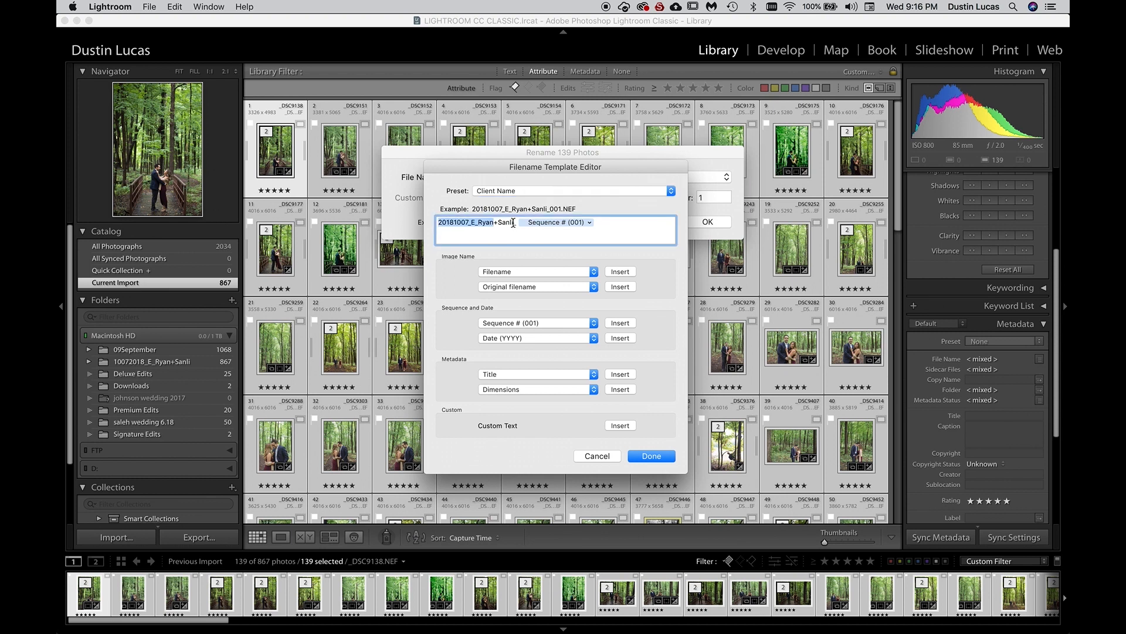
left_click_drag(515, 223, 422, 226)
left_click(466, 221)
left_click_drag(471, 221, 420, 221)
type("2018")
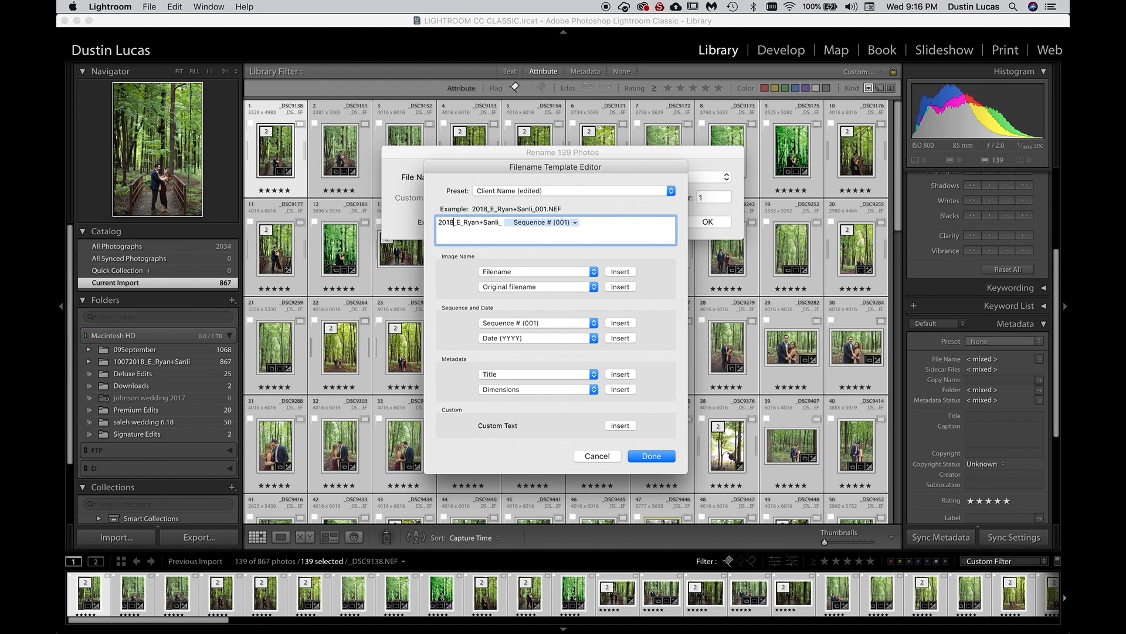
type("1226")
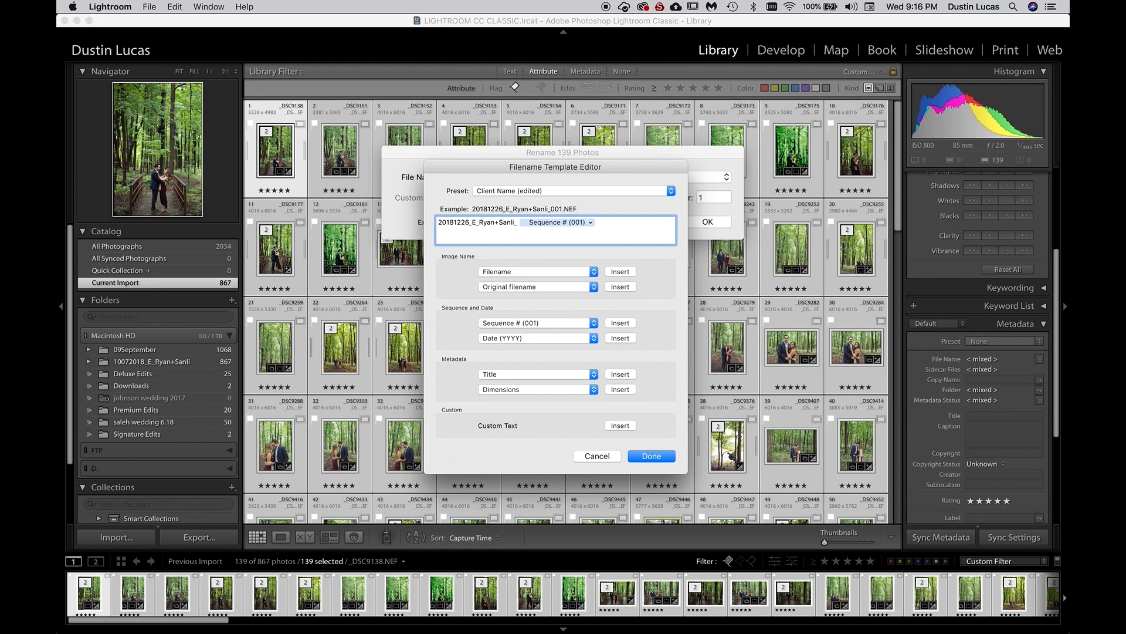
key("BackSpace")
type("F")
Accept the edited filename template and try to rename the selected photos with it, starting at number 1.
left_click_drag(513, 223, 478, 222)
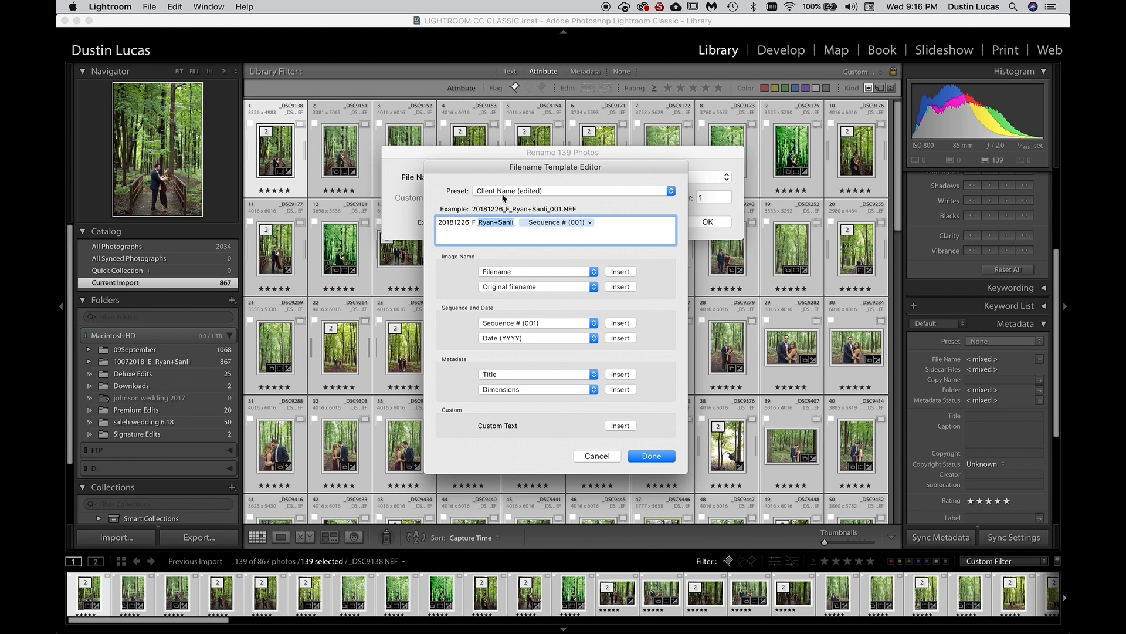
left_click(487, 236)
left_click(534, 193)
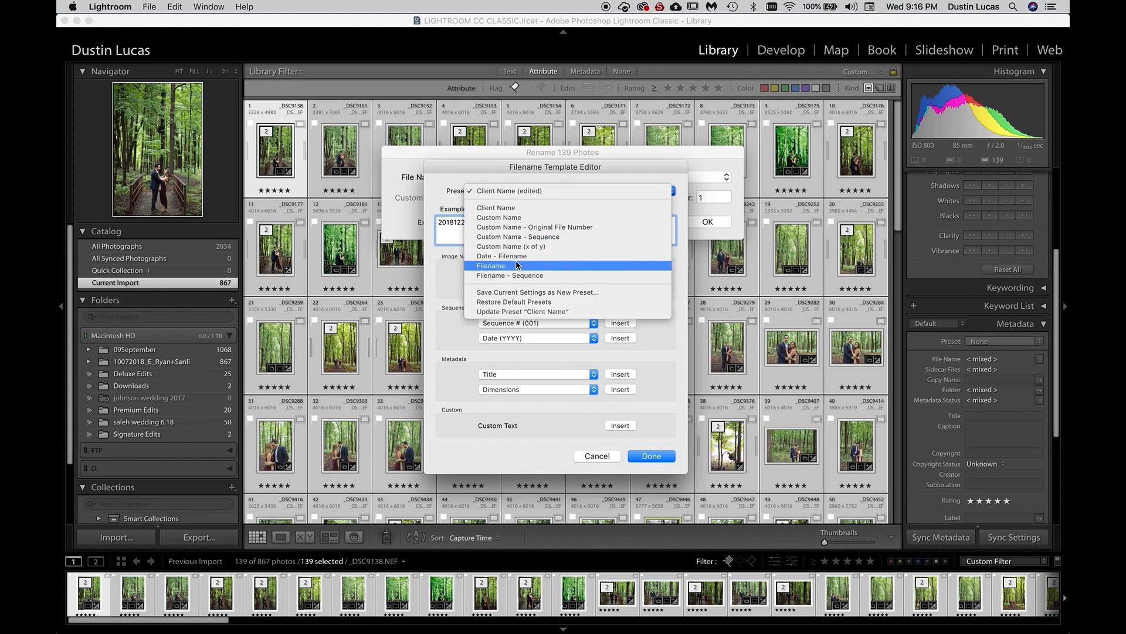
left_click(456, 248)
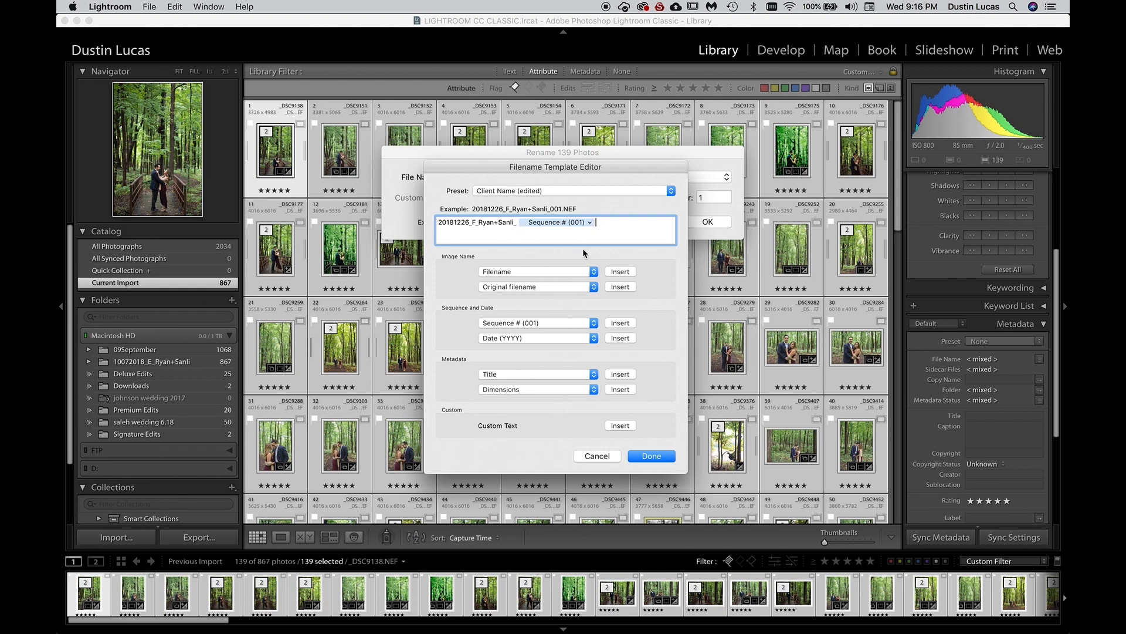
left_click(648, 456)
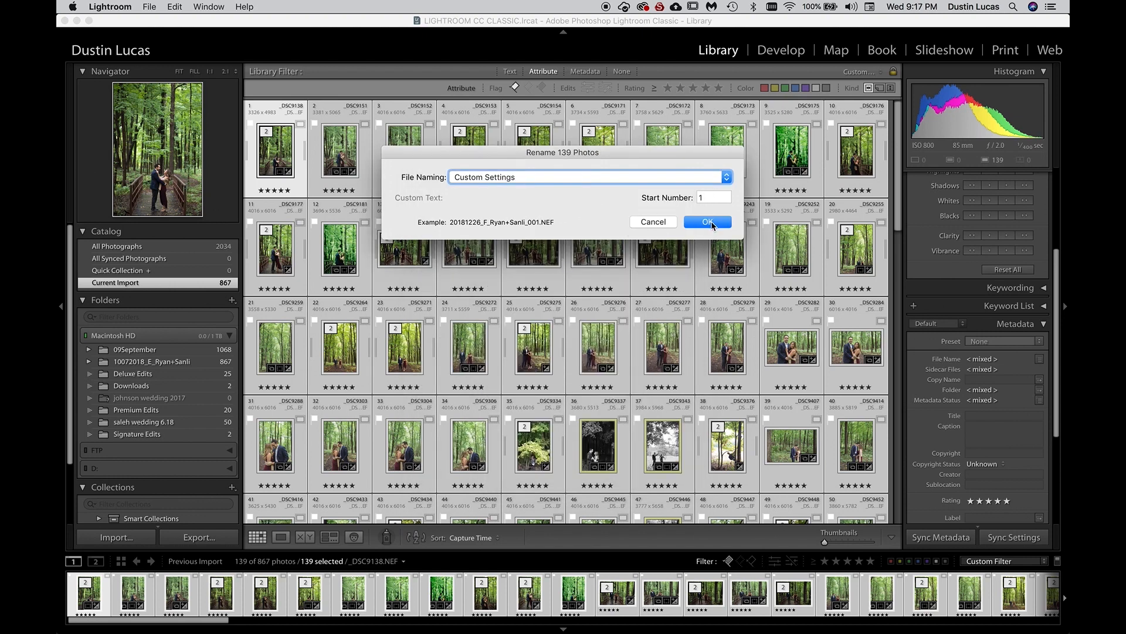
left_click(709, 222)
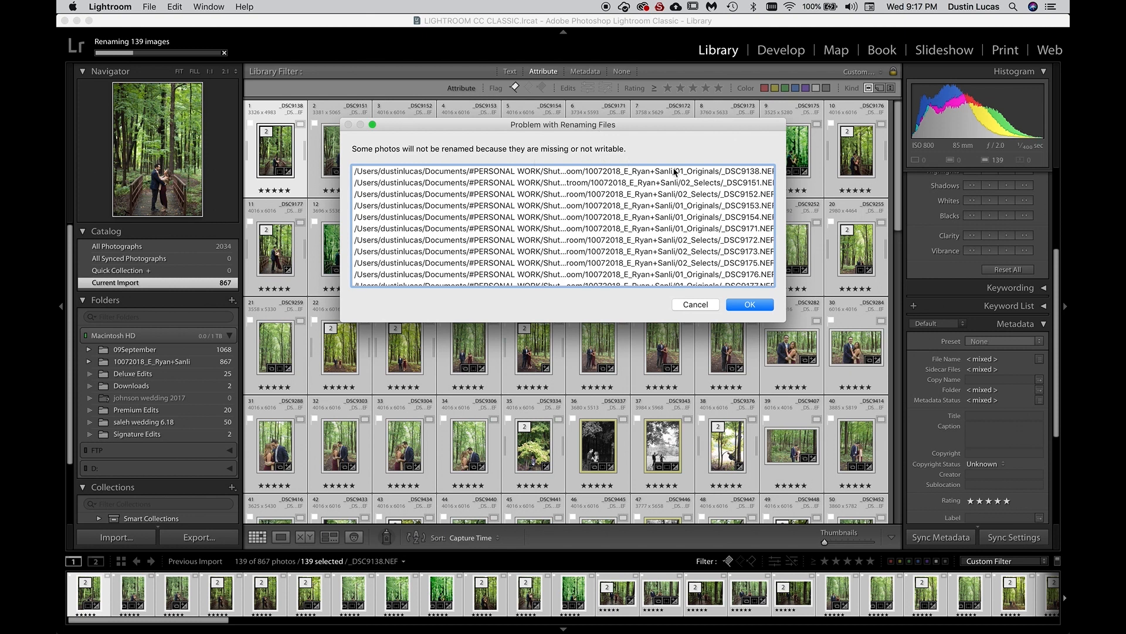
left_click(696, 305)
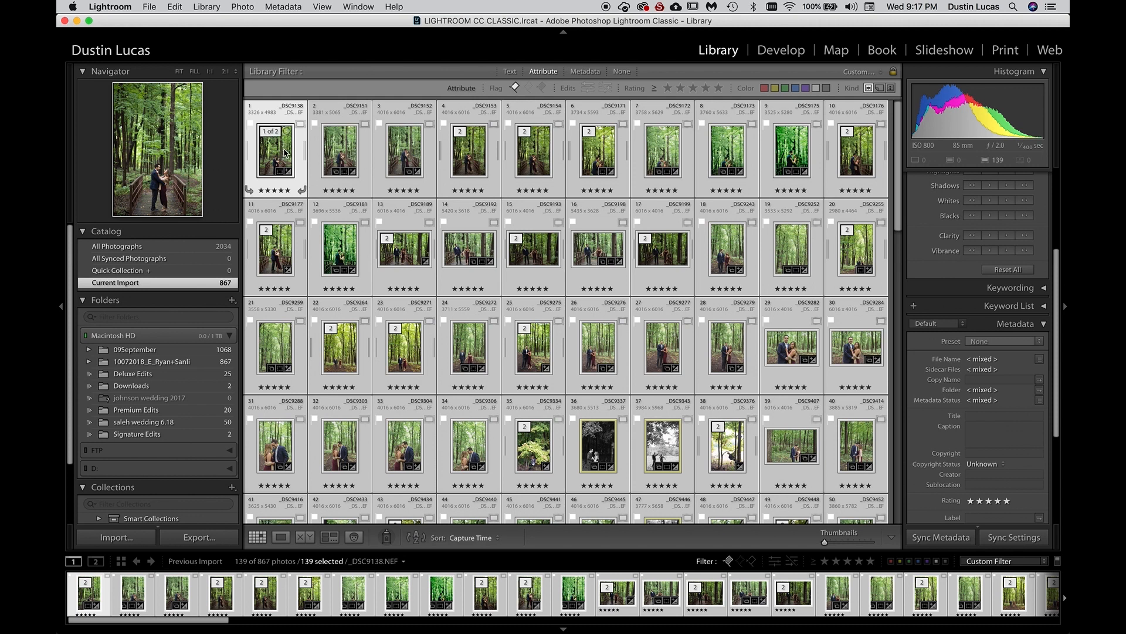
Switch to Finder and browse from Documents through #PERSONAL WORK, Shutter Magazine, 2019 and 01January to the 02_Lightroom folder.
key("super+Tab")
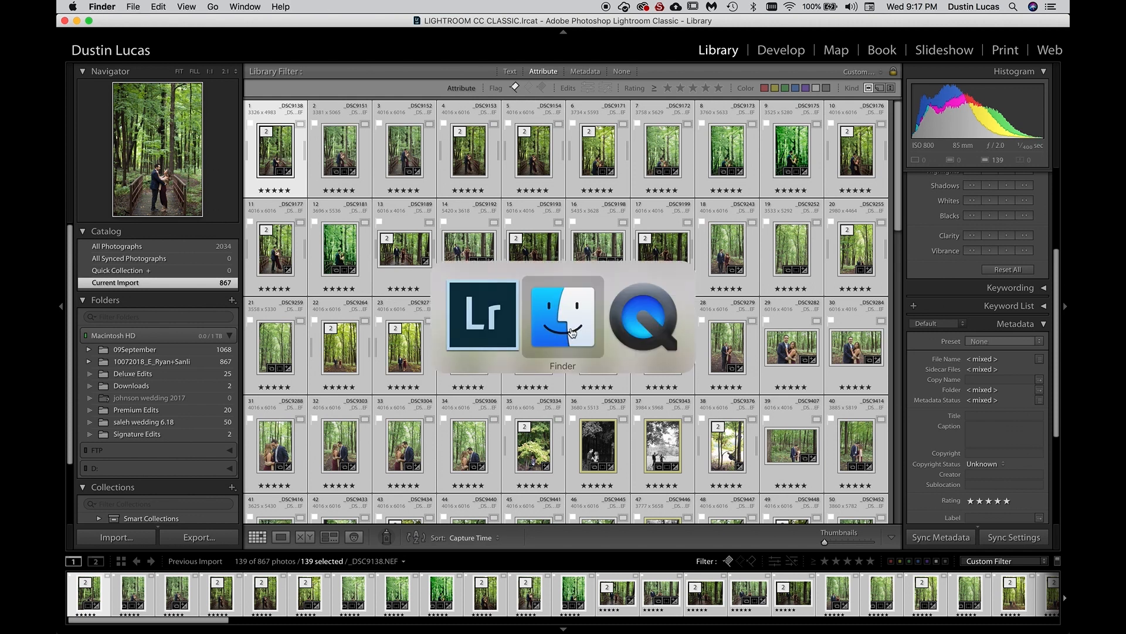
key("super+Tab")
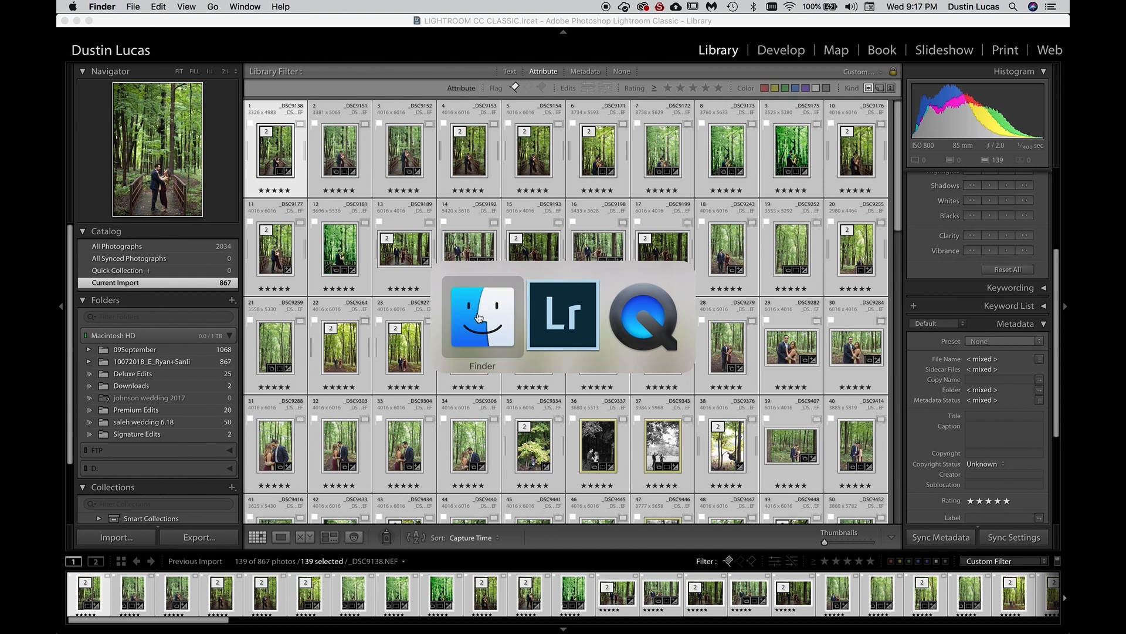
mouse_move(288, 619)
left_click(100, 618)
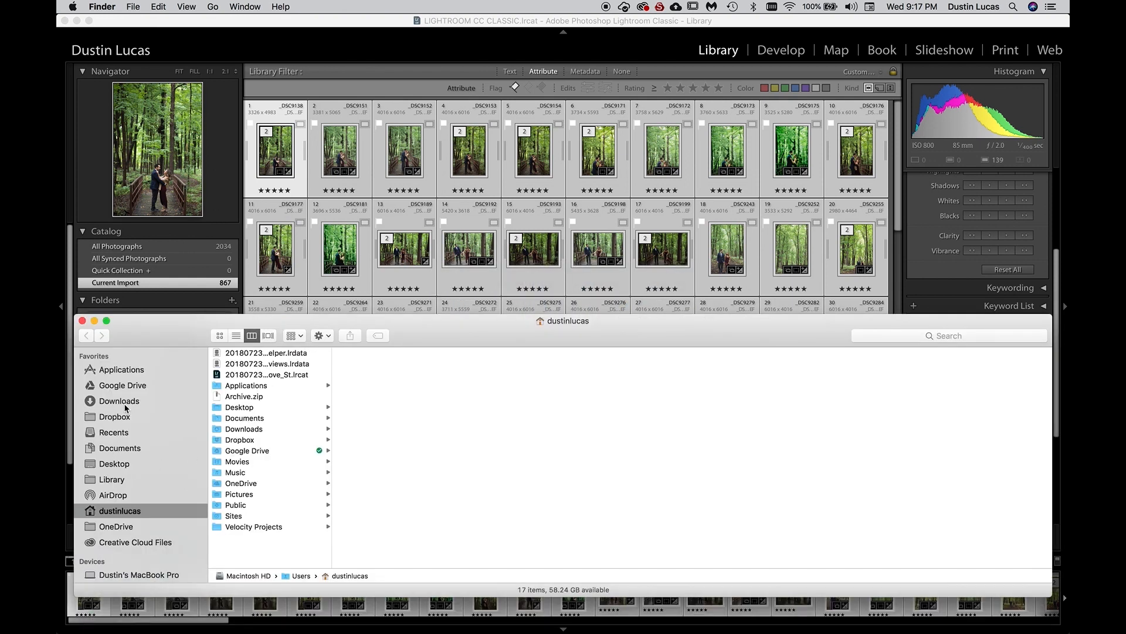
left_click(134, 450)
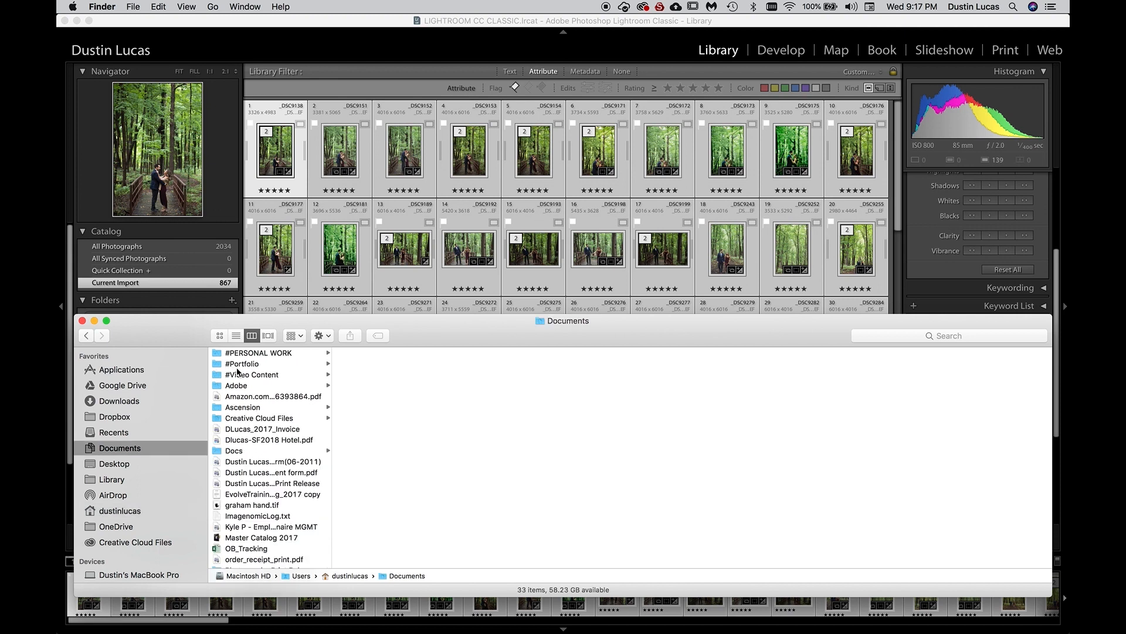
left_click(282, 352)
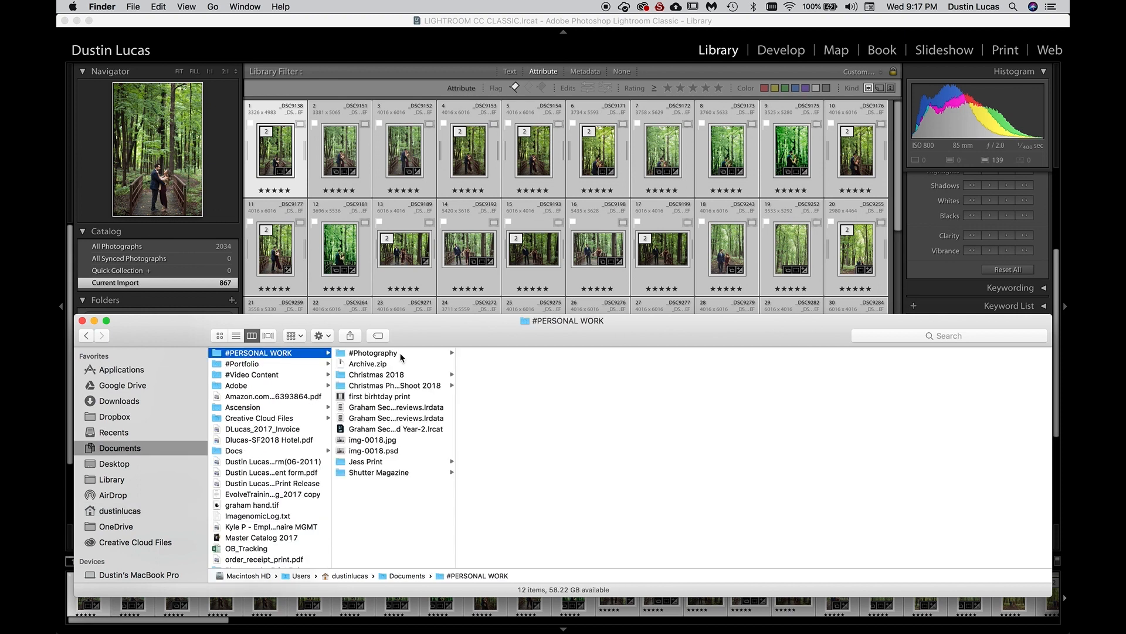
left_click(381, 473)
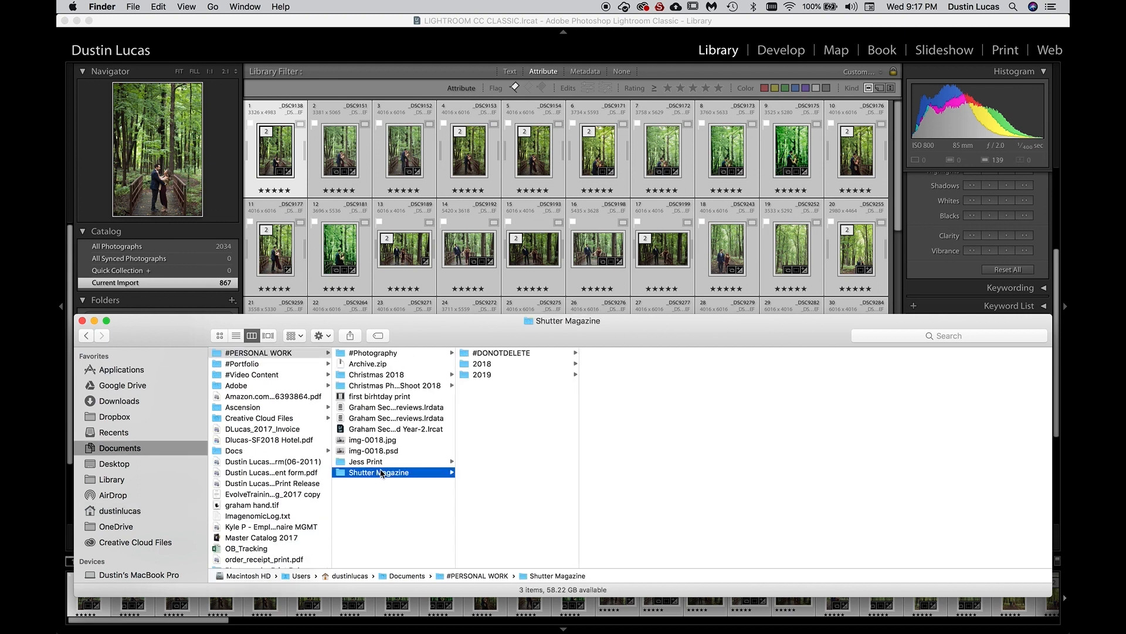
left_click(501, 375)
key("Right")
key("Right")
key("Down")
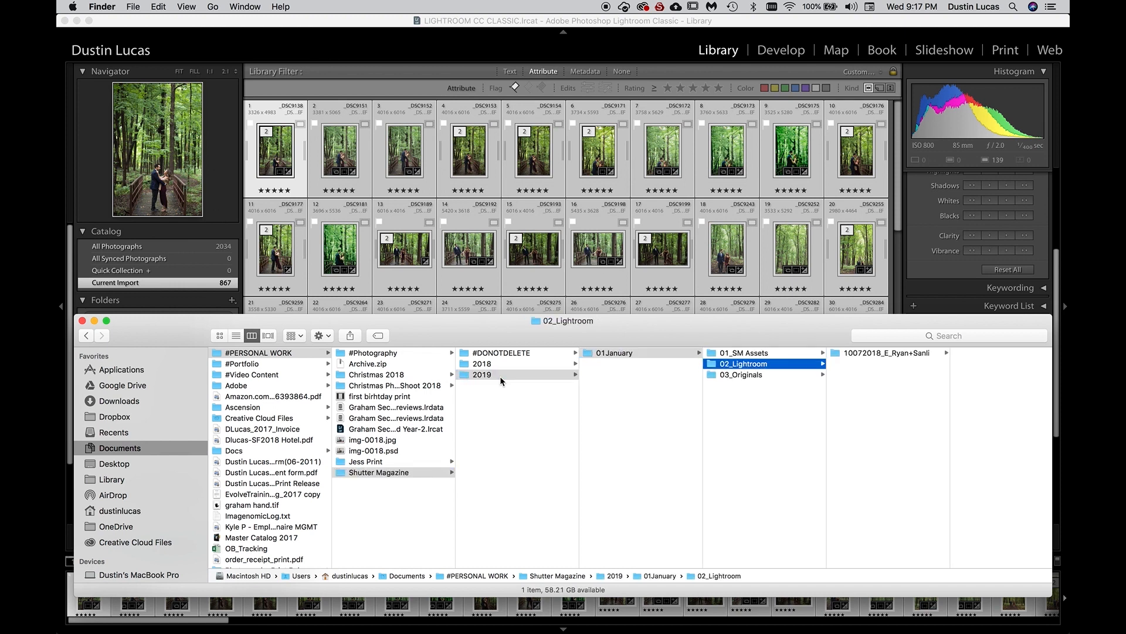
Open the shoot's 02_Selects subfolder and inspect its files, previewing the first NEF photo.
key("Right")
key("Right")
key("Down")
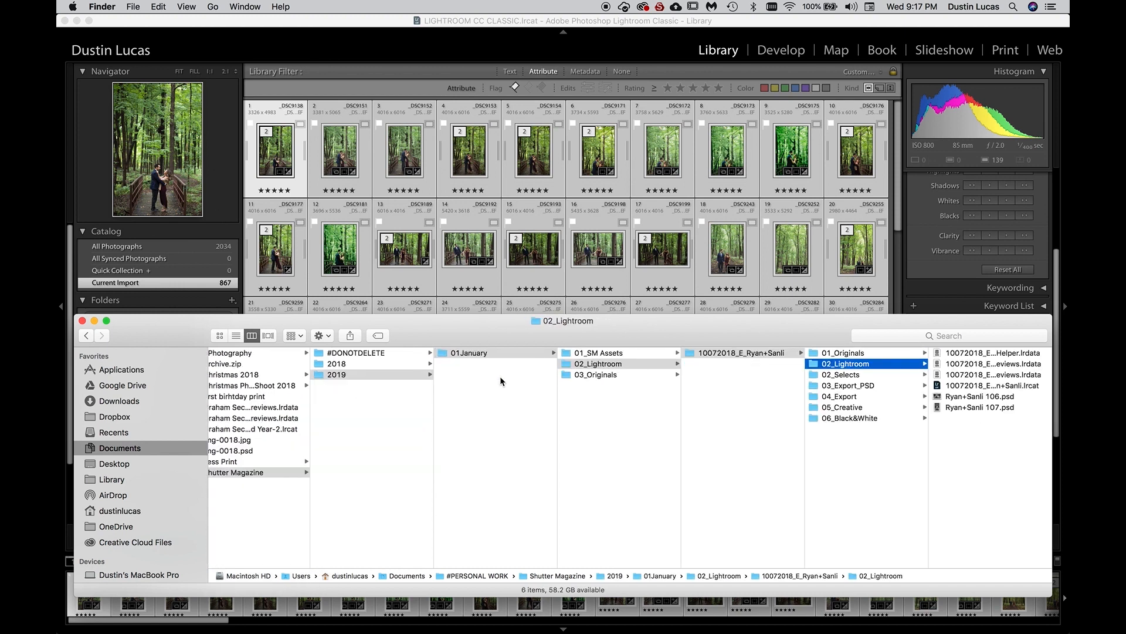
key("Down")
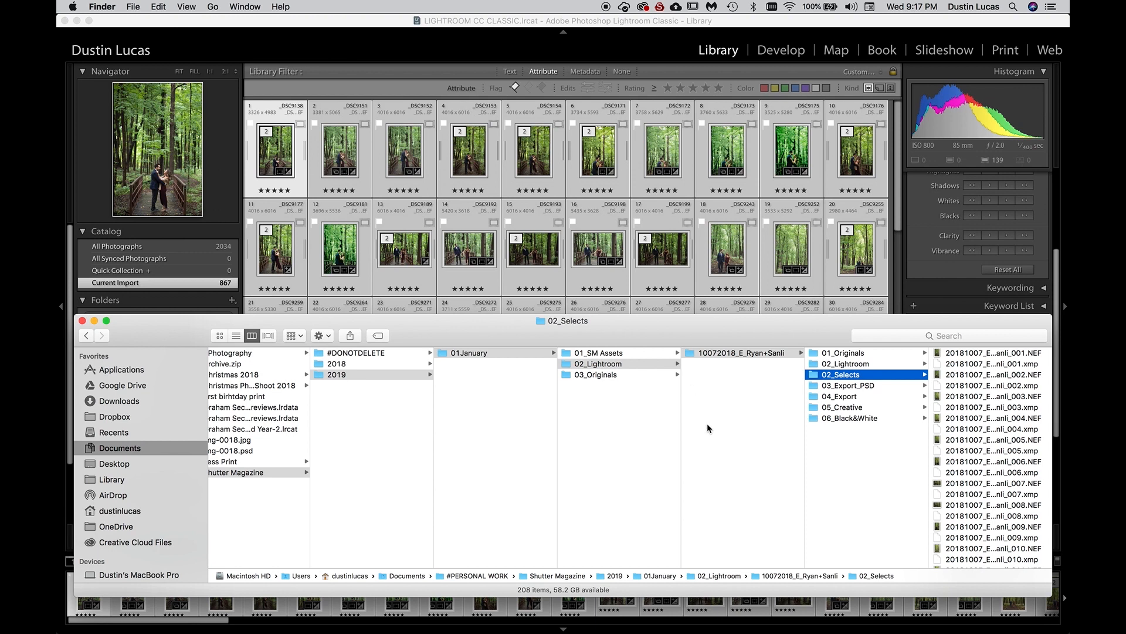
scroll(992, 462, "down", 15)
scroll(991, 463, "up", 15)
left_click(991, 353)
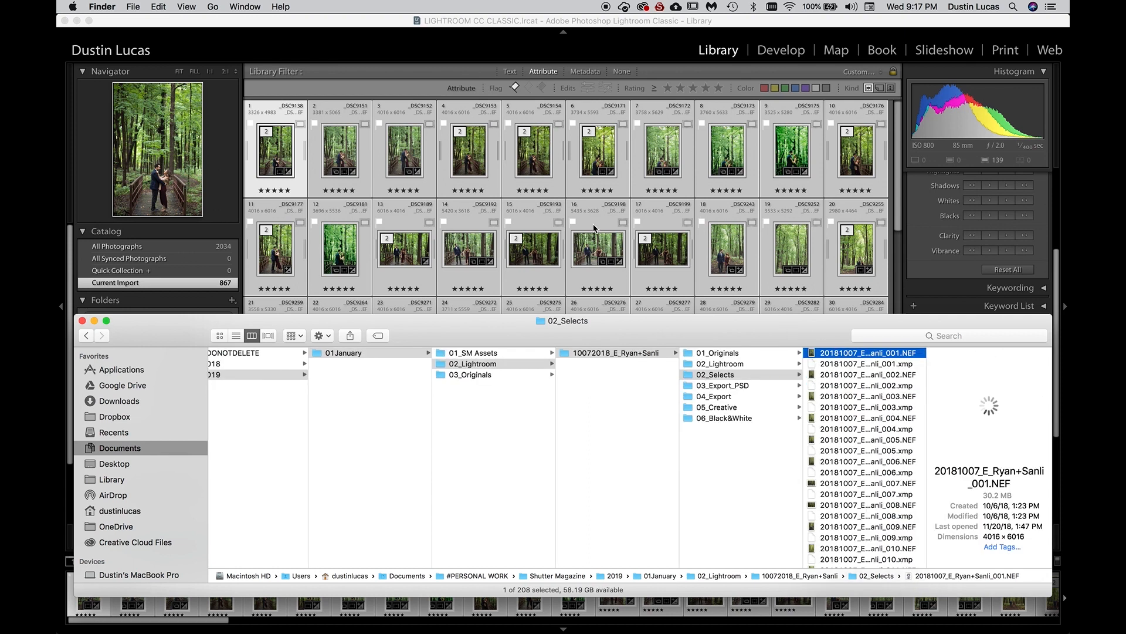
Return to Lightroom and display the imported shoot's folder in the Library.
left_click(546, 233)
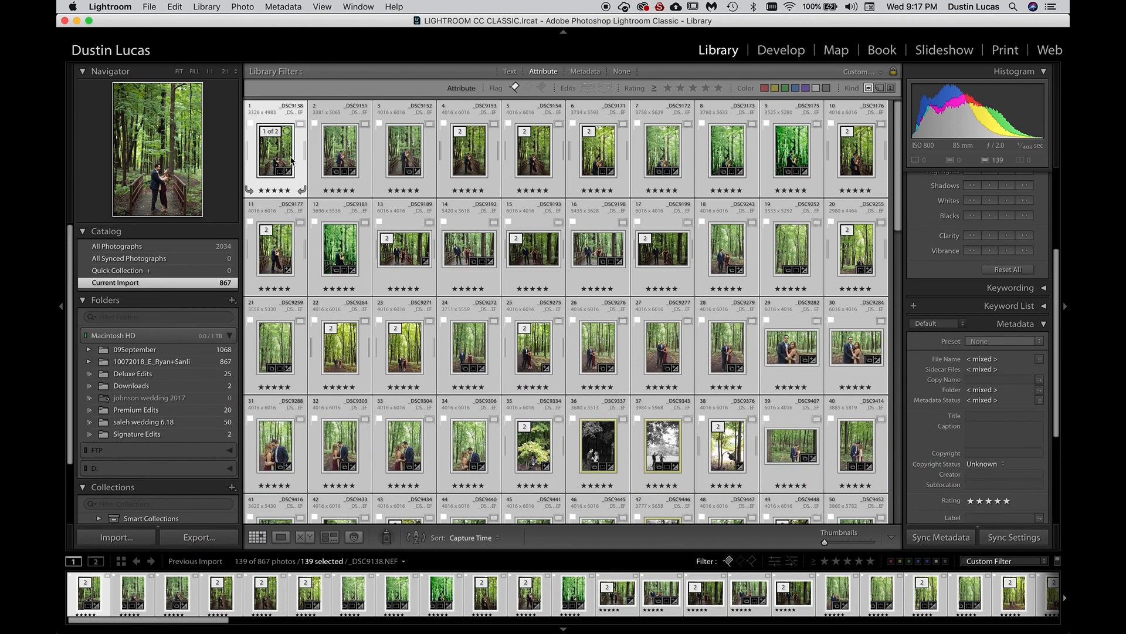
left_click(169, 361)
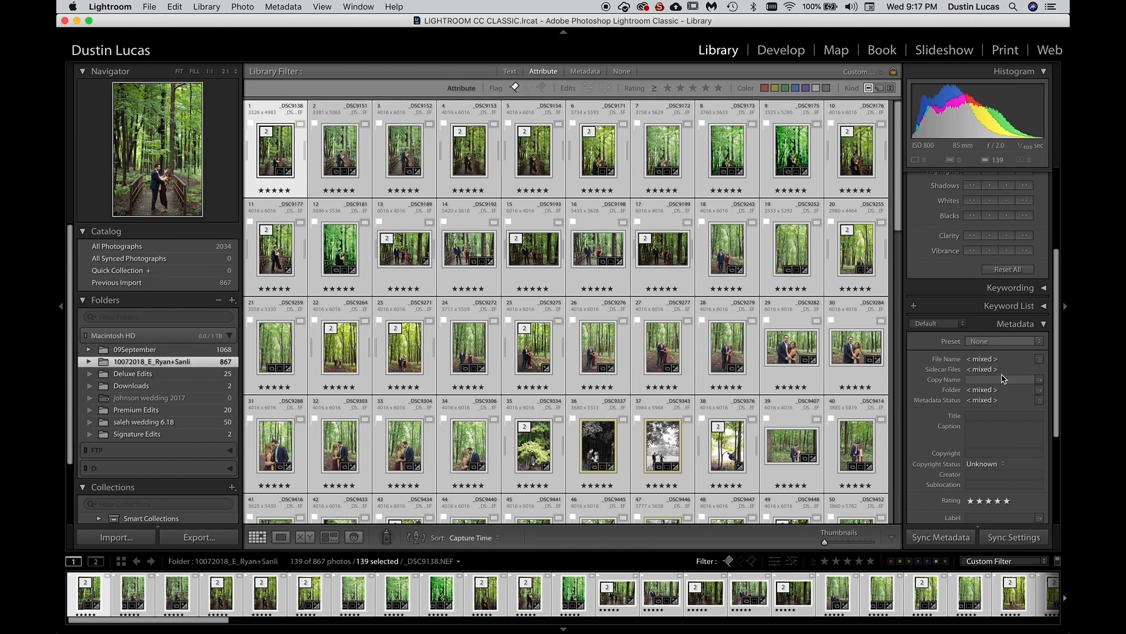
scroll(948, 342, "up", 5)
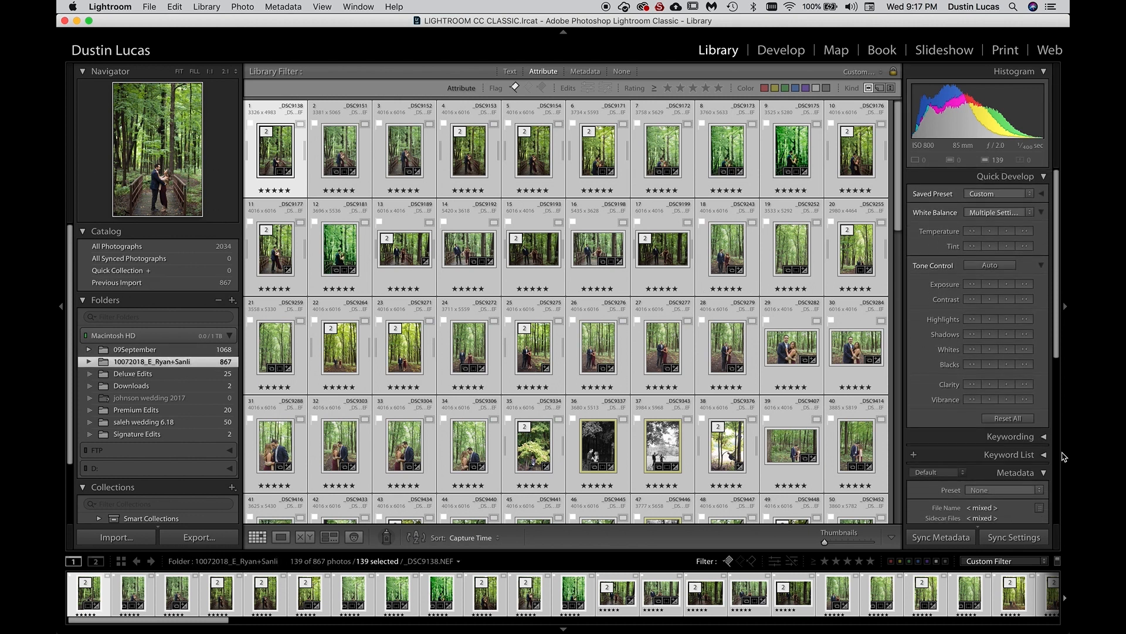
scroll(1040, 502, "down", 1)
left_click(1039, 502)
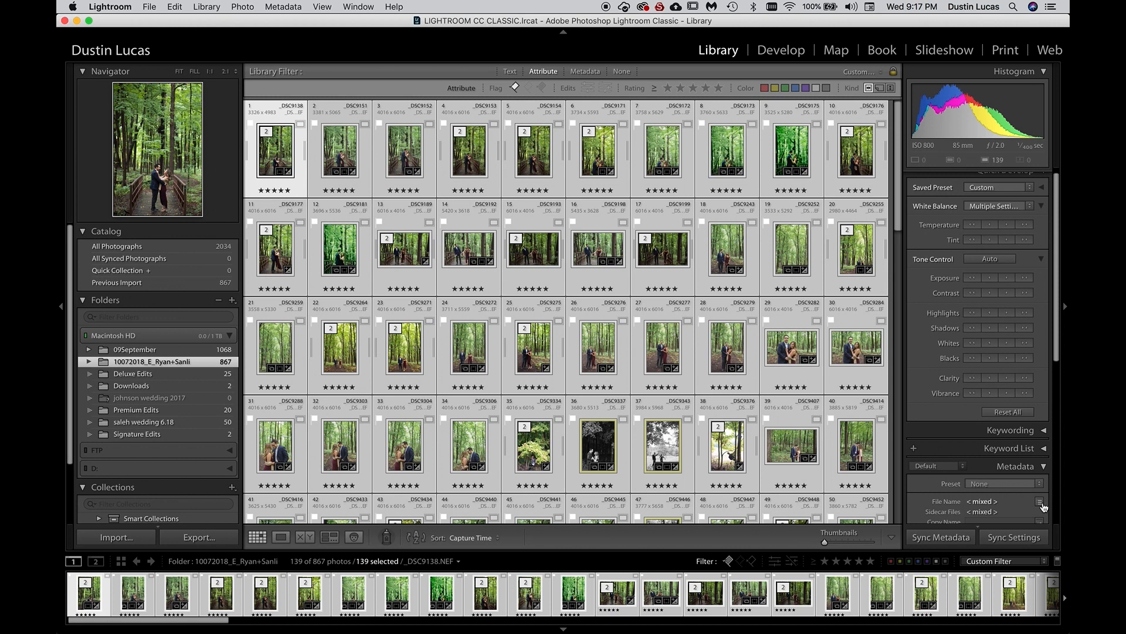
left_click(548, 177)
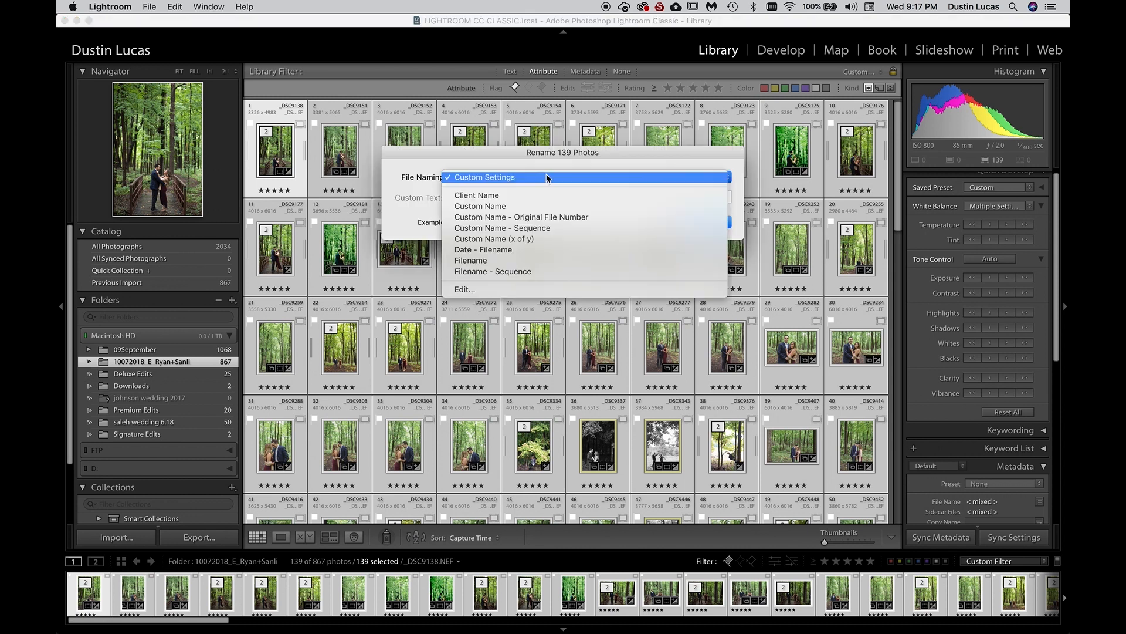
left_click(415, 228)
left_click(658, 223)
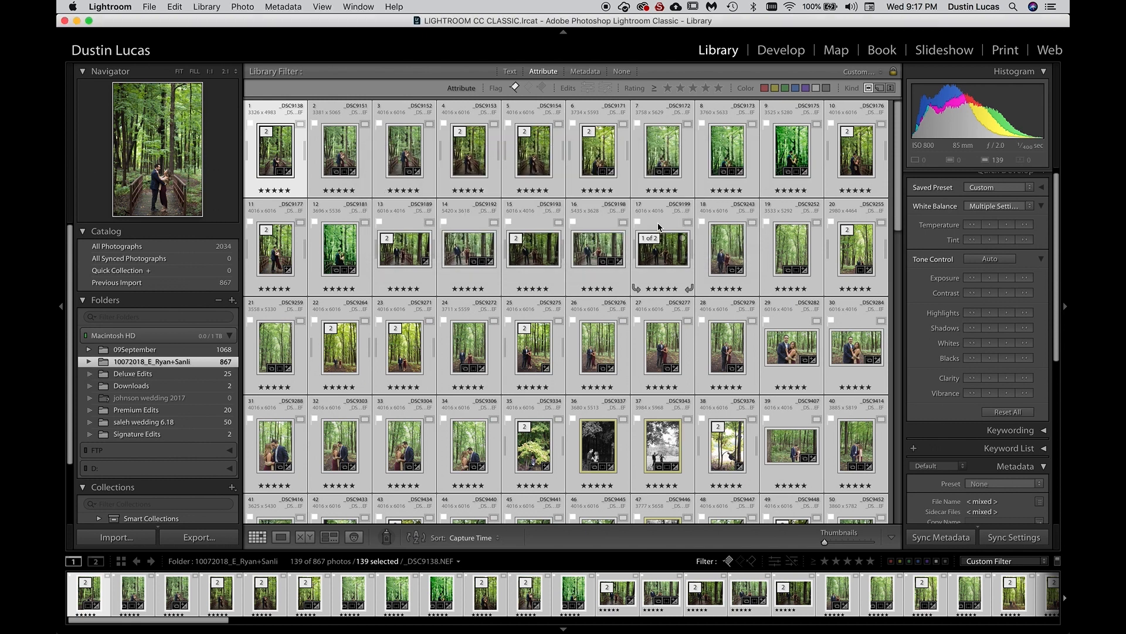
Check the Smart Preview status of the selected photos and return to the shoot's 02_Selects folder in Finder.
left_click(1000, 162)
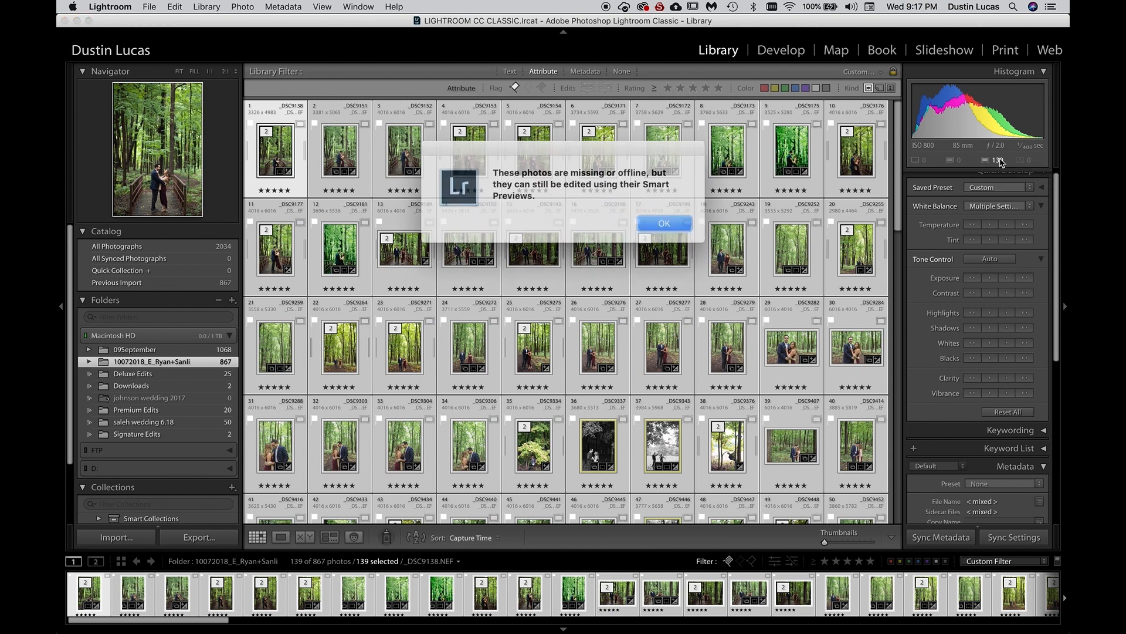
left_click(656, 220)
key("super+Tab")
key("super+Tab")
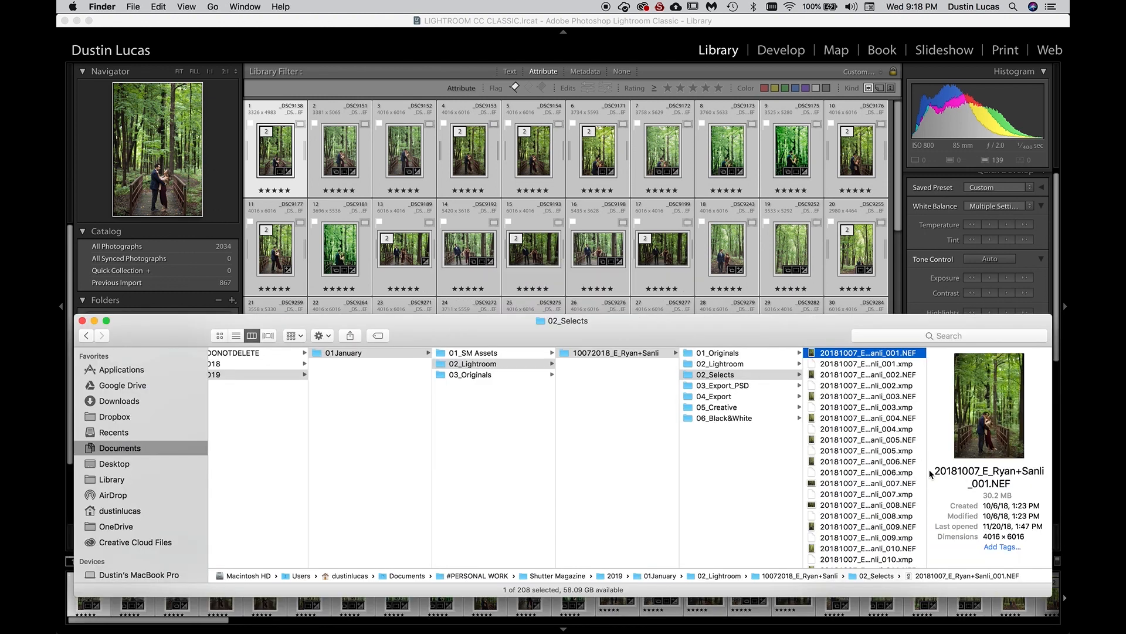
Inspect the first two NEF photos and the first photo's XMP sidecar file in the 02_Selects folder.
left_click(886, 379)
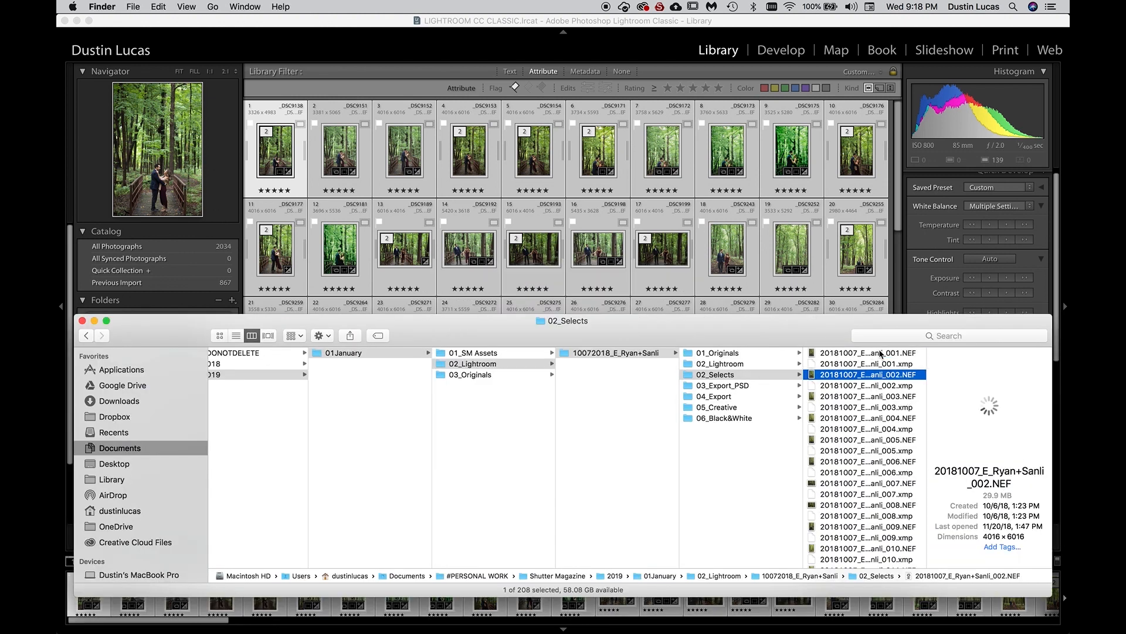
left_click(881, 355)
left_click(877, 364)
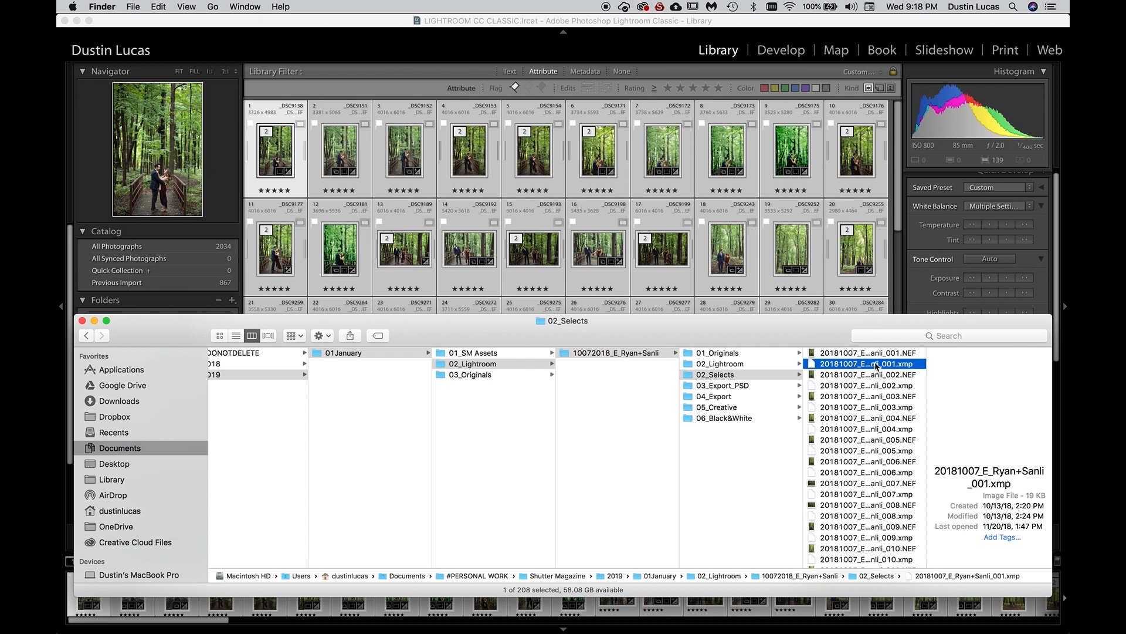
left_click(875, 354)
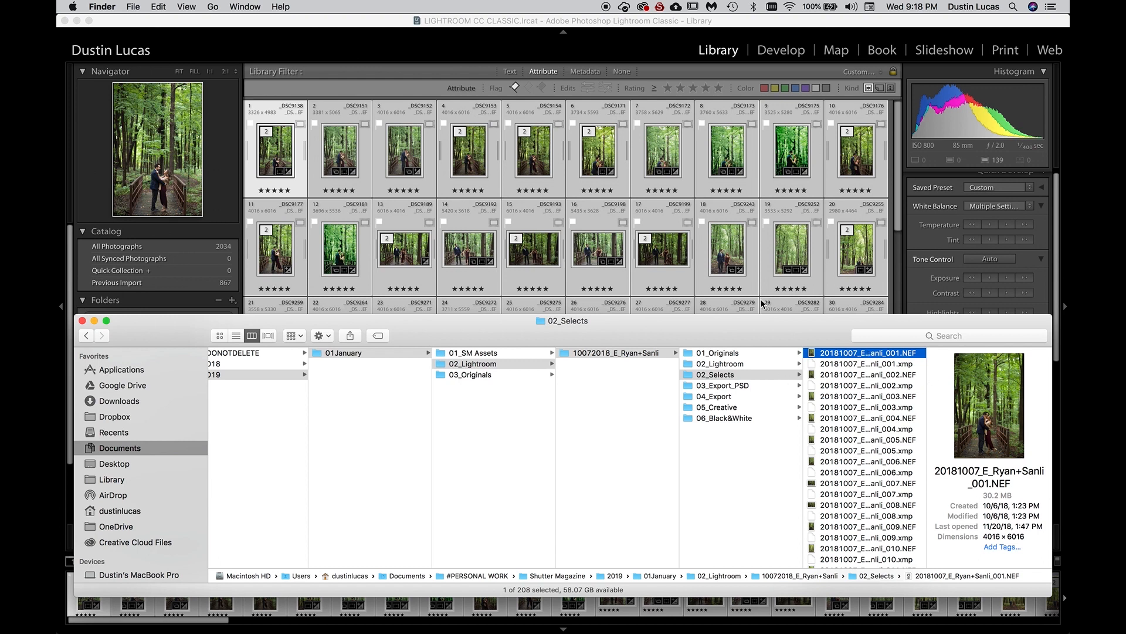
Return to Lightroom and, in the custom rename template for the selected photos, replace the existing text and sequence number with the original filename.
left_click(657, 245)
scroll(969, 339, "down", 2)
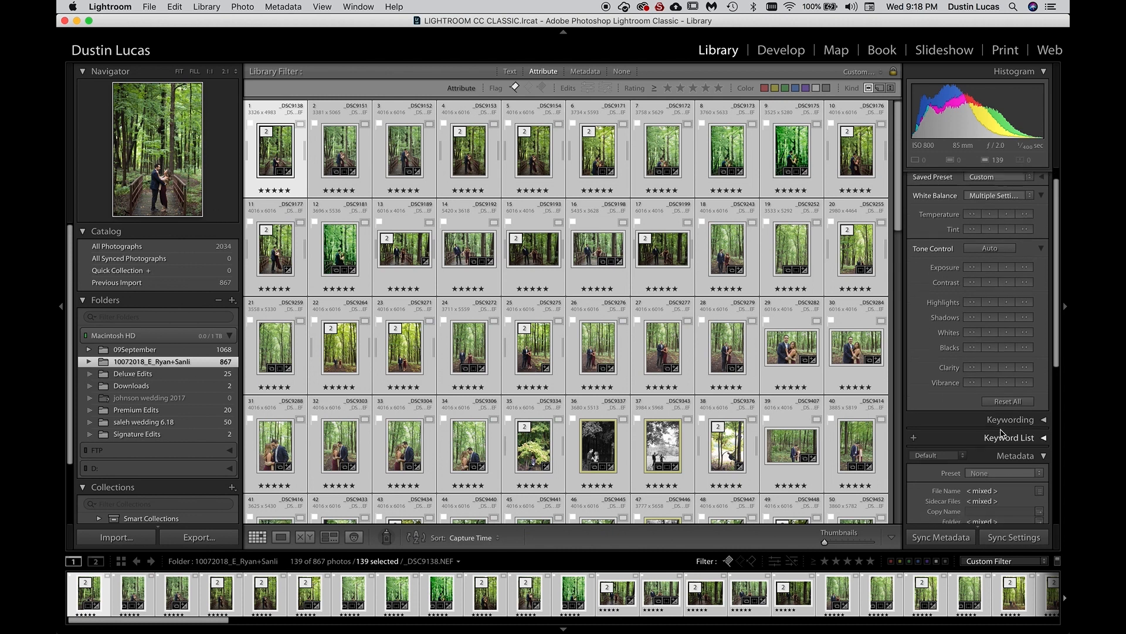
key("F2")
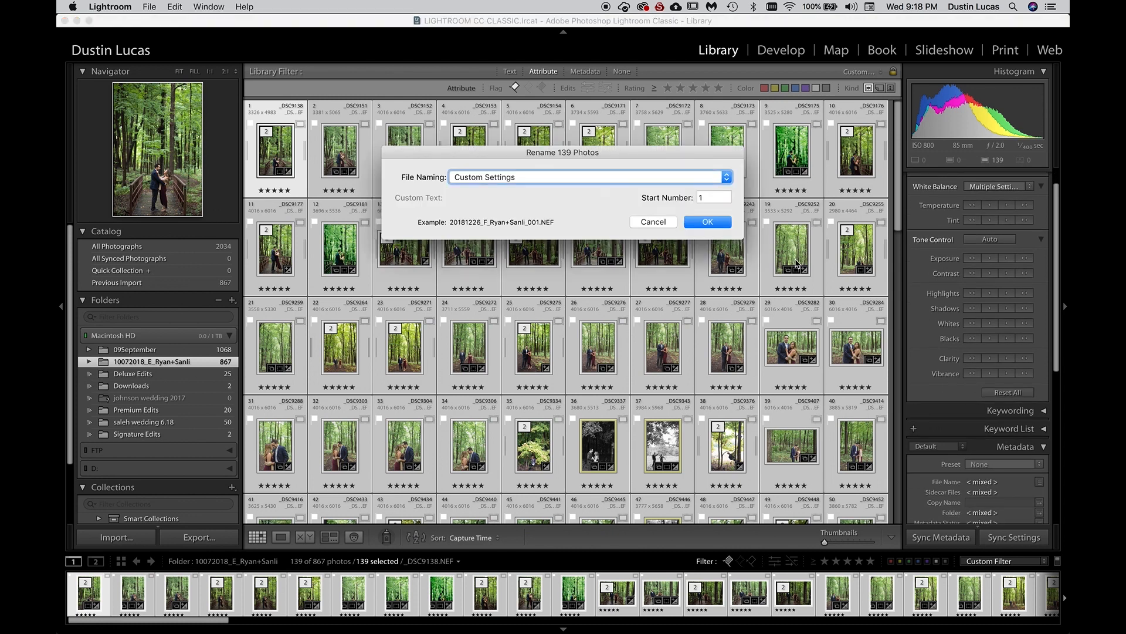
left_click(630, 179)
left_click(496, 269)
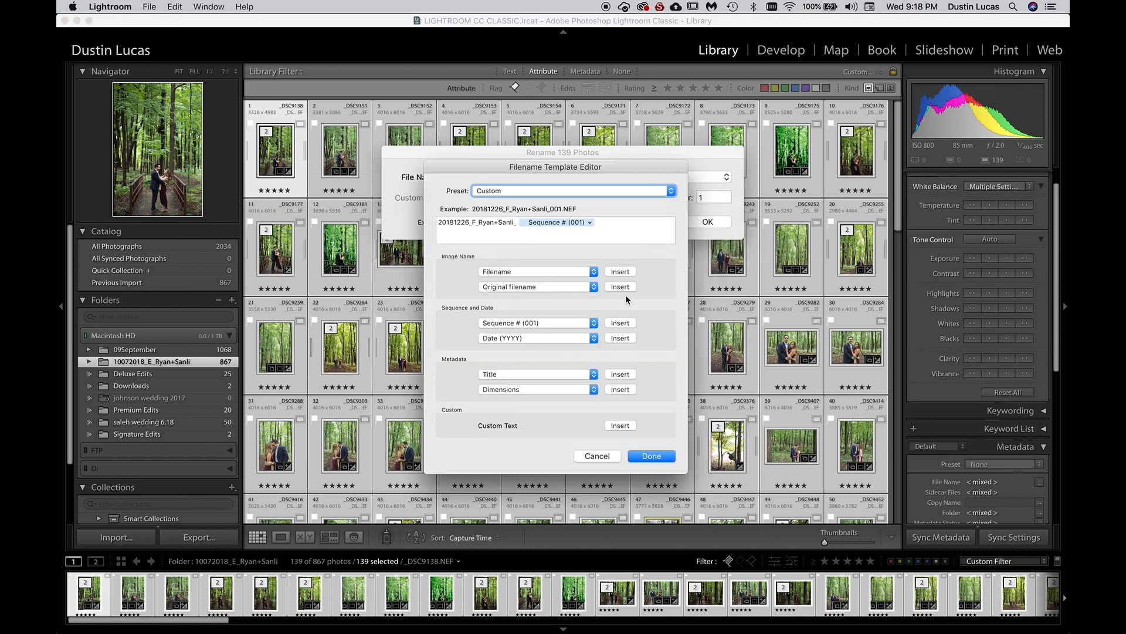
left_click(611, 222)
key("super+a")
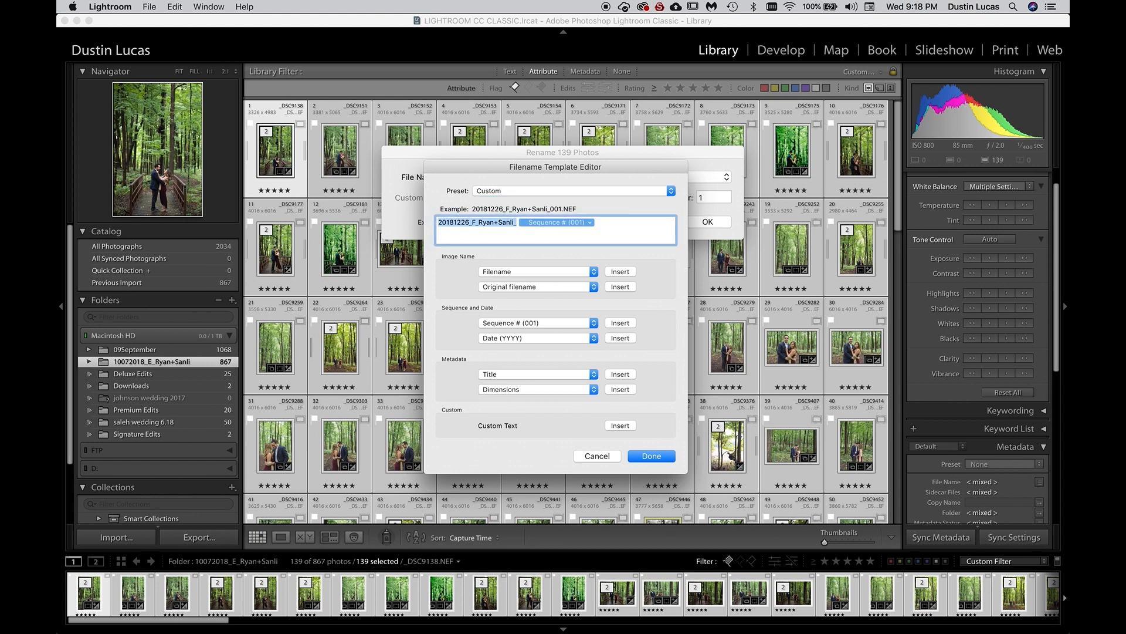
key("BackSpace")
left_click(620, 287)
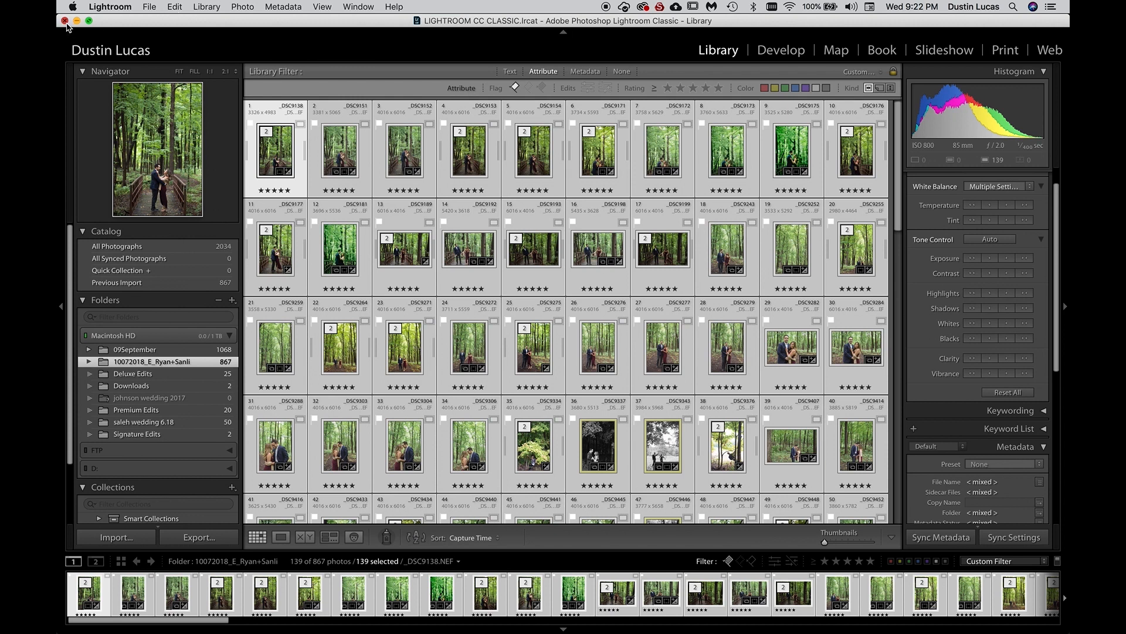
Close the main catalog's Lightroom window.
left_click(65, 22)
left_click(683, 218)
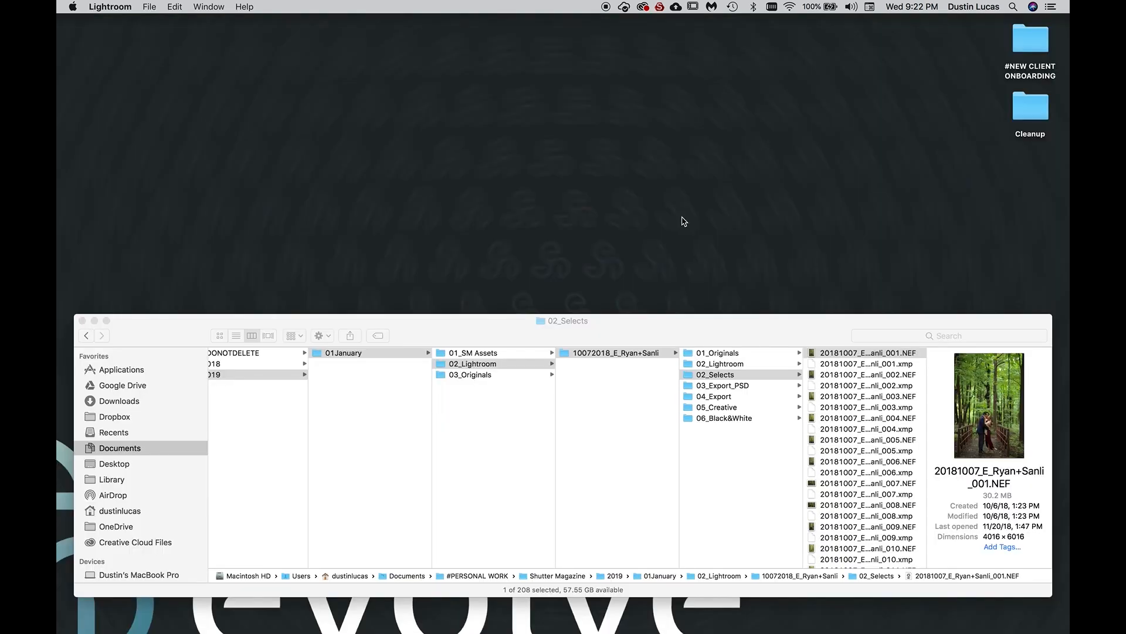